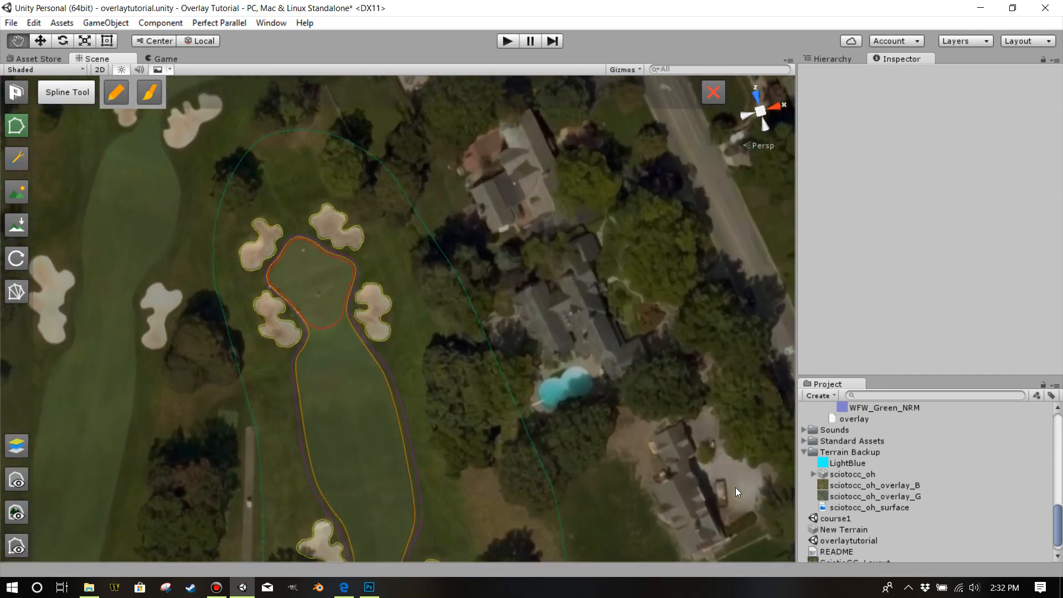
# Examine the sciotocc_oh_overlay_B texture and the overlay assigned in the Terrain object's Terrain Controller.
pyautogui.click(841, 486)
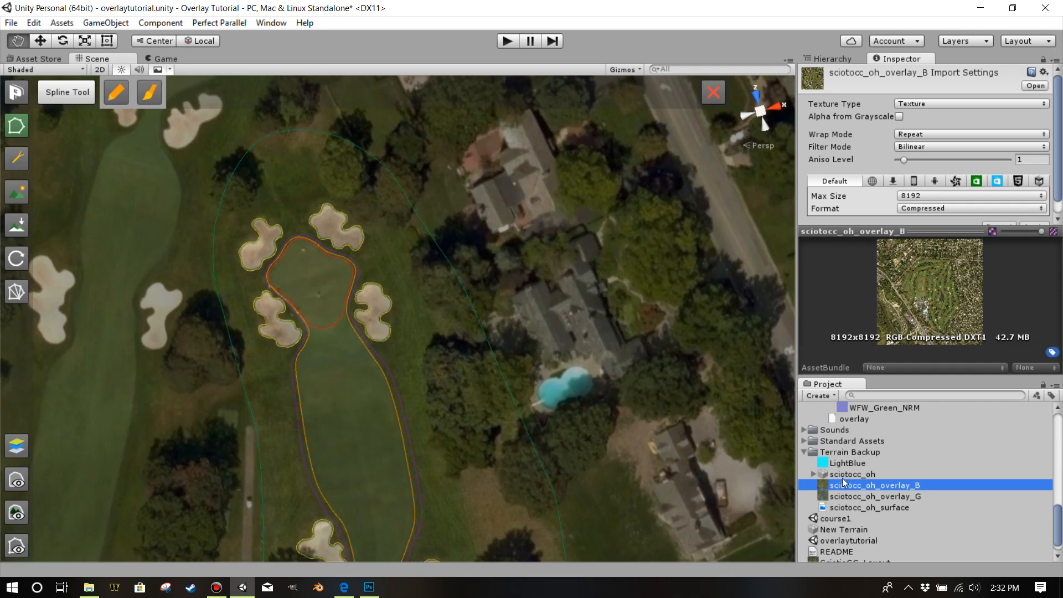
pyautogui.click(838, 59)
pyautogui.click(826, 117)
pyautogui.click(902, 60)
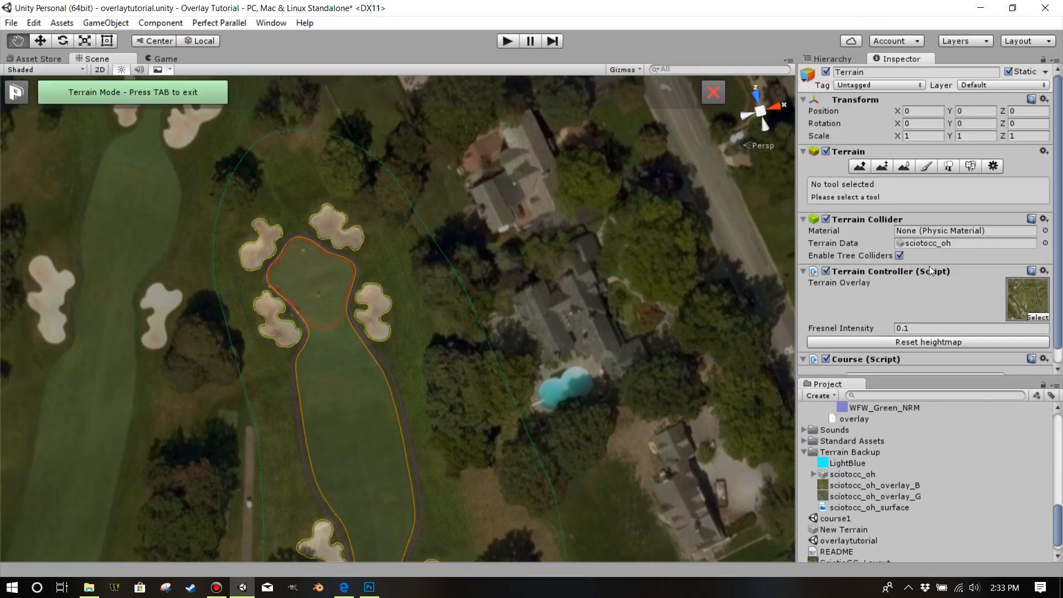
# Open the sciotocc_oh_overlay_B texture from the Terrain Backup folder in Photoshop.
pyautogui.doubleClick(855, 485)
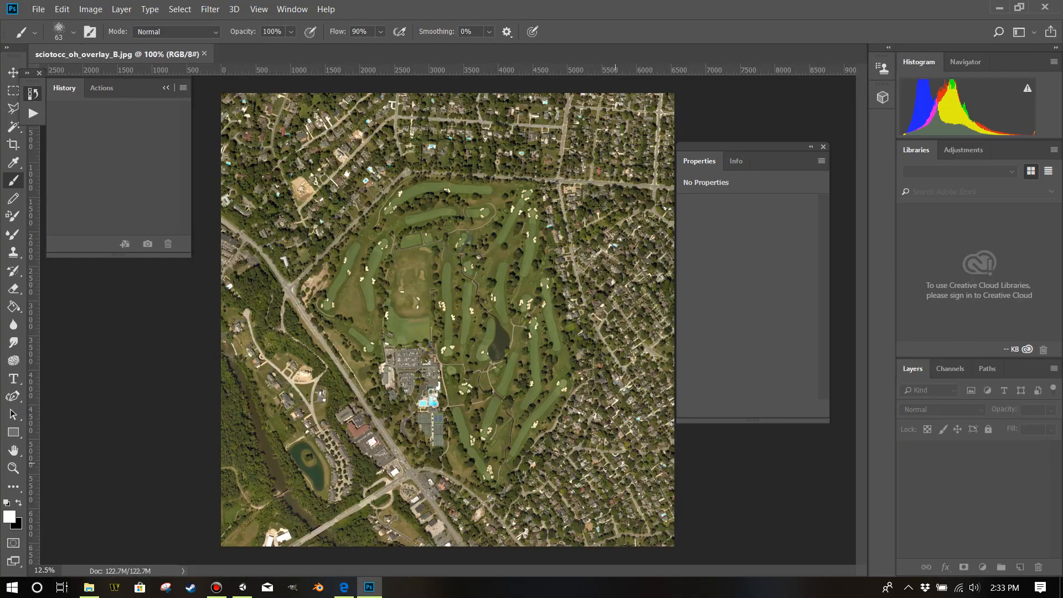
pyautogui.click(242, 590)
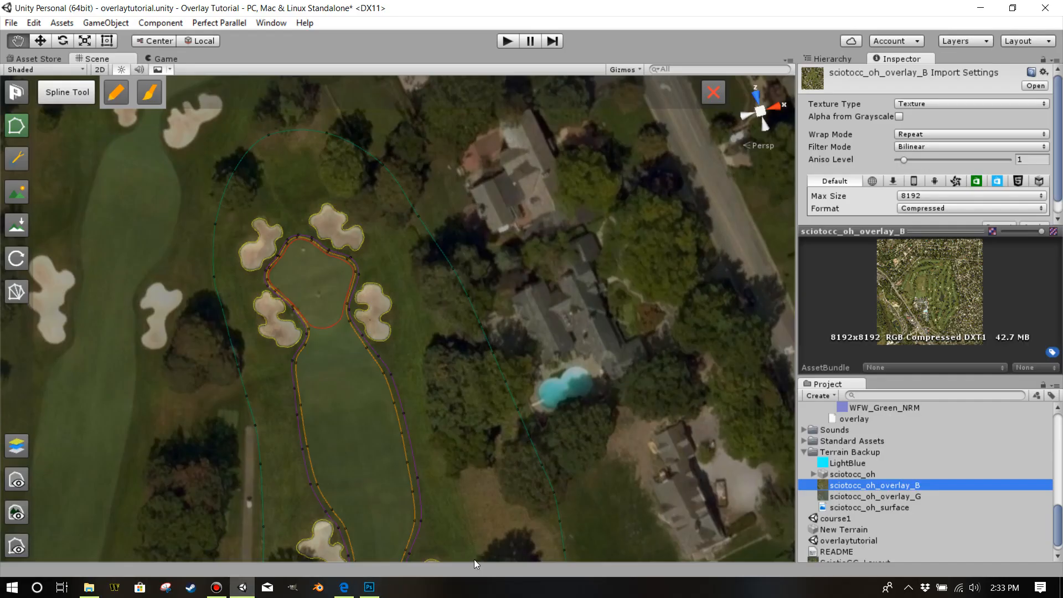
pyautogui.rightClick(841, 486)
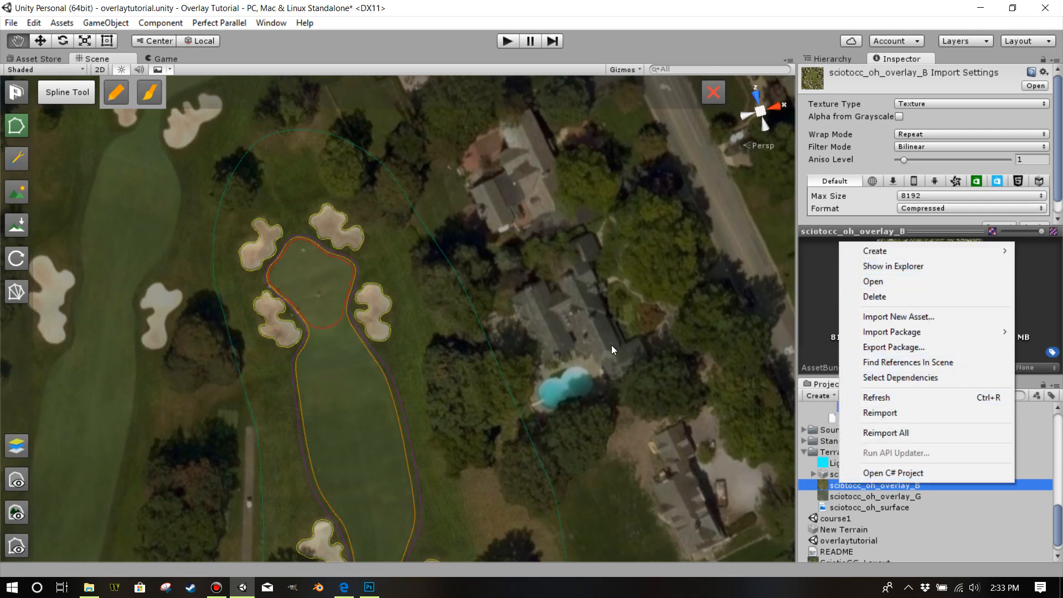
pyautogui.click(369, 587)
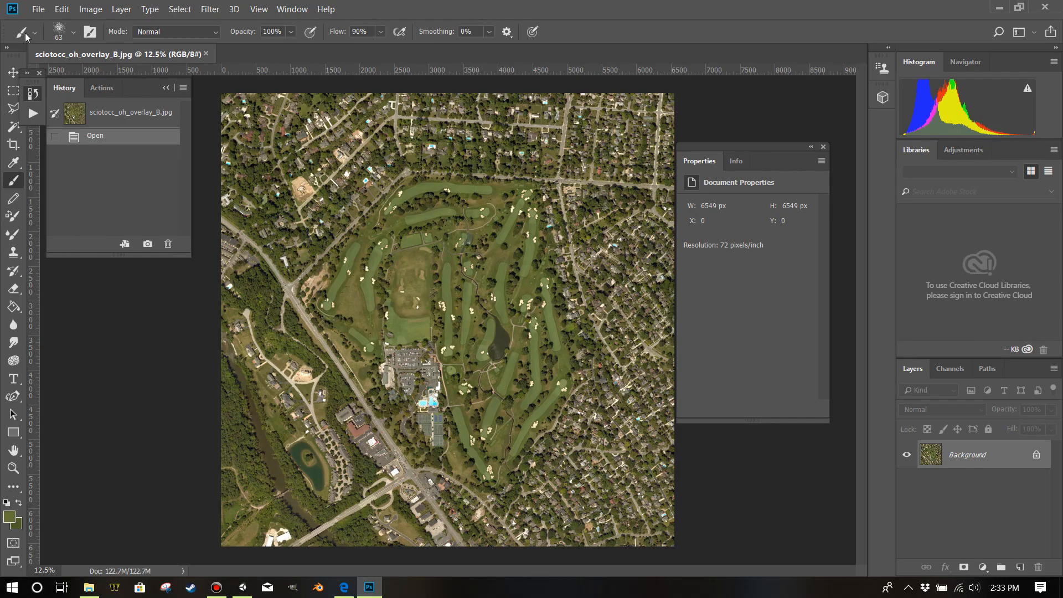
# Save the overlay image in Photoshop format as sciotocc_oh_overlay_B_PSD.psd in the Terrain Backup folder.
pyautogui.click(38, 9)
pyautogui.click(57, 157)
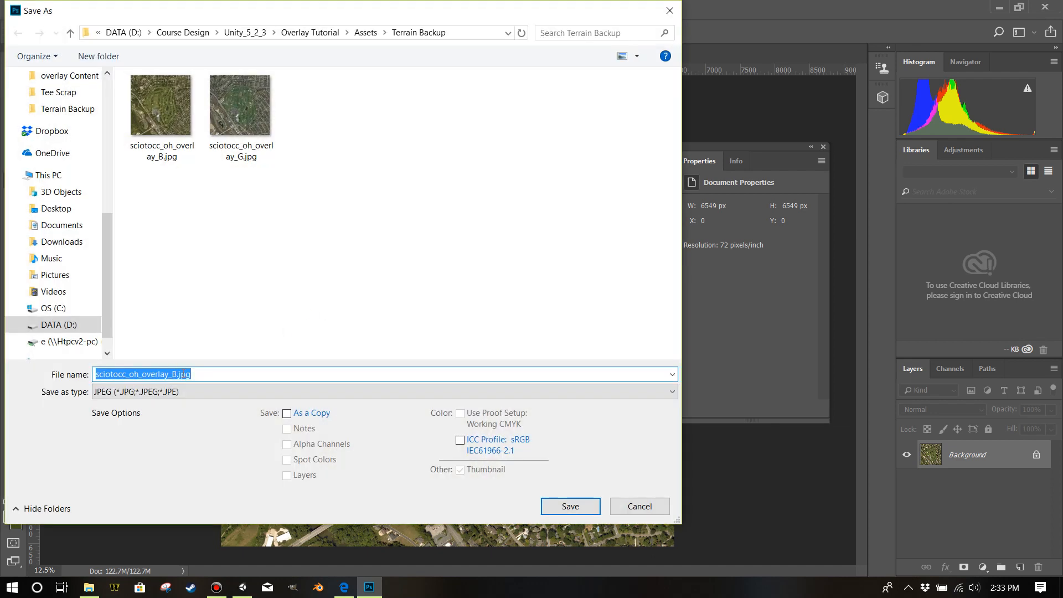
pyautogui.moveTo(181, 374); pyautogui.dragTo(222, 372)
pyautogui.press('BackSpace')
pyautogui.press('BackSpace')
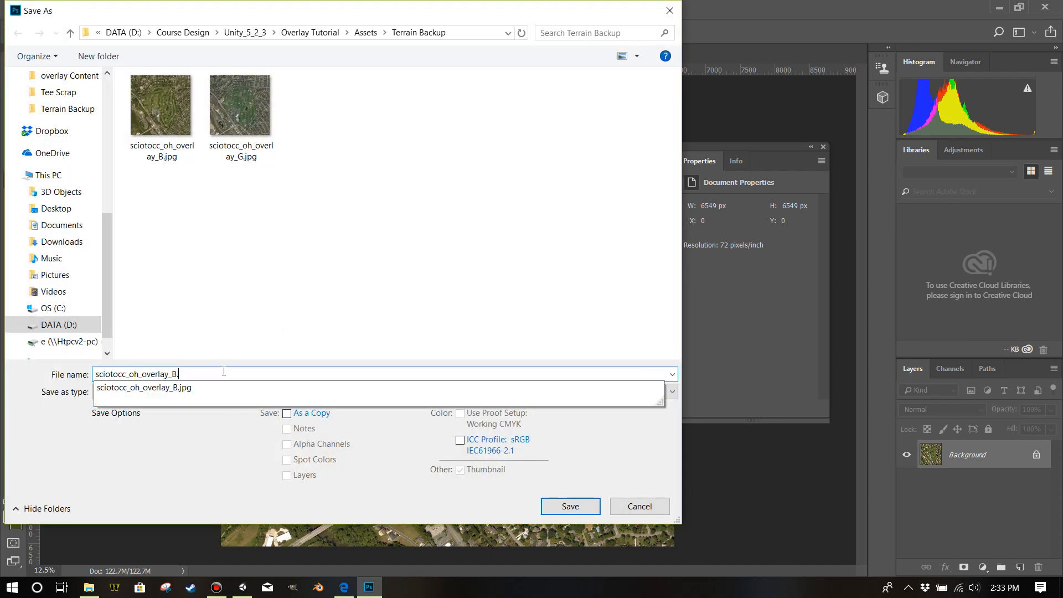
pyautogui.write('_PSD')
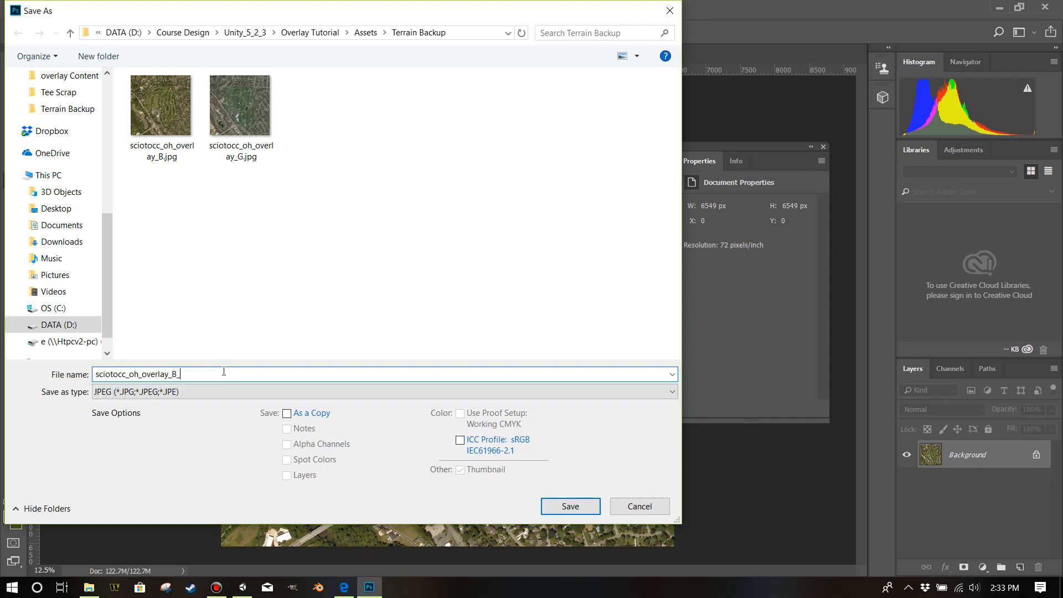
pyautogui.click(200, 391)
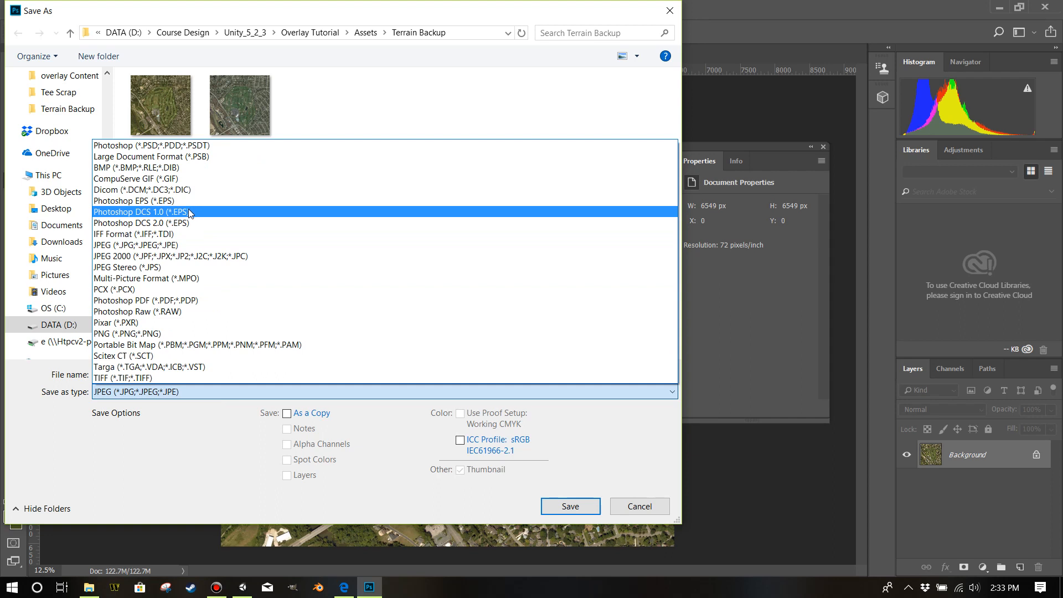
pyautogui.click(191, 145)
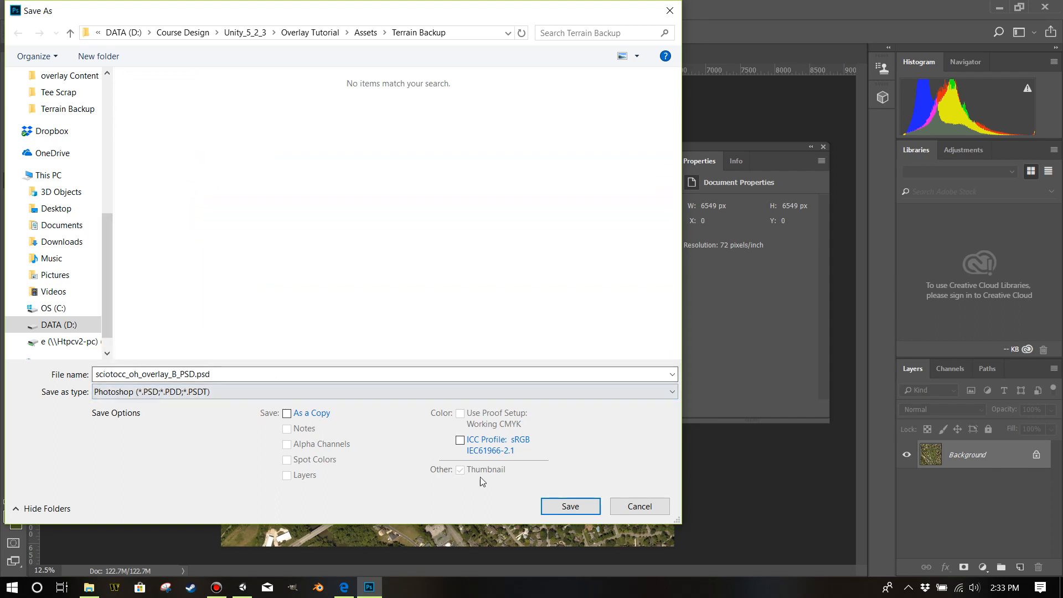
pyautogui.click(561, 510)
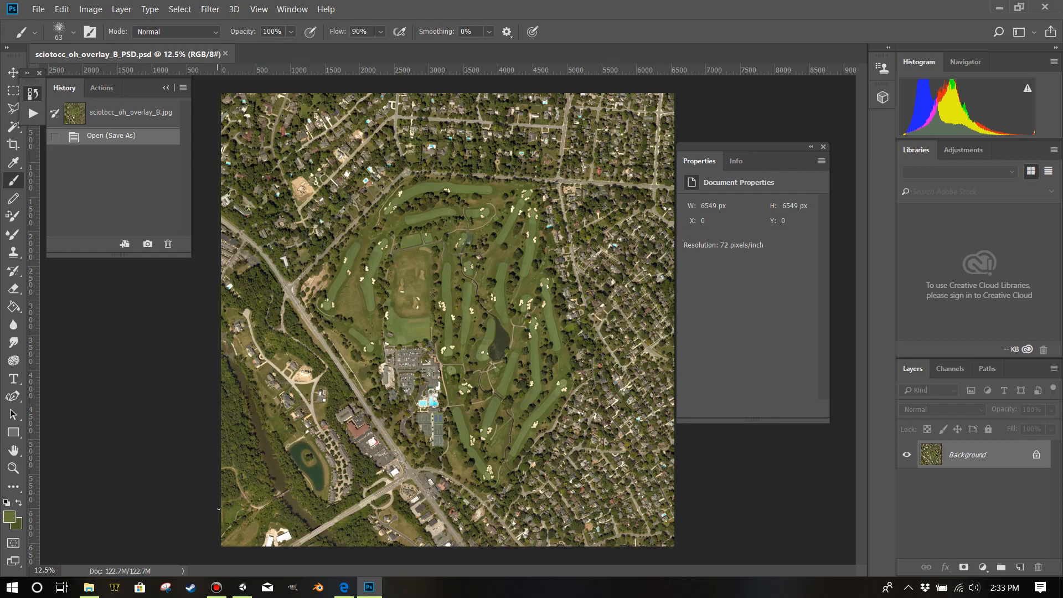
# Switch to Unity, assign sciotocc_oh_overlay_B_PSD as the Terrain Controller's terrain overlay, and return to that image in Photoshop.
pyautogui.click(245, 581)
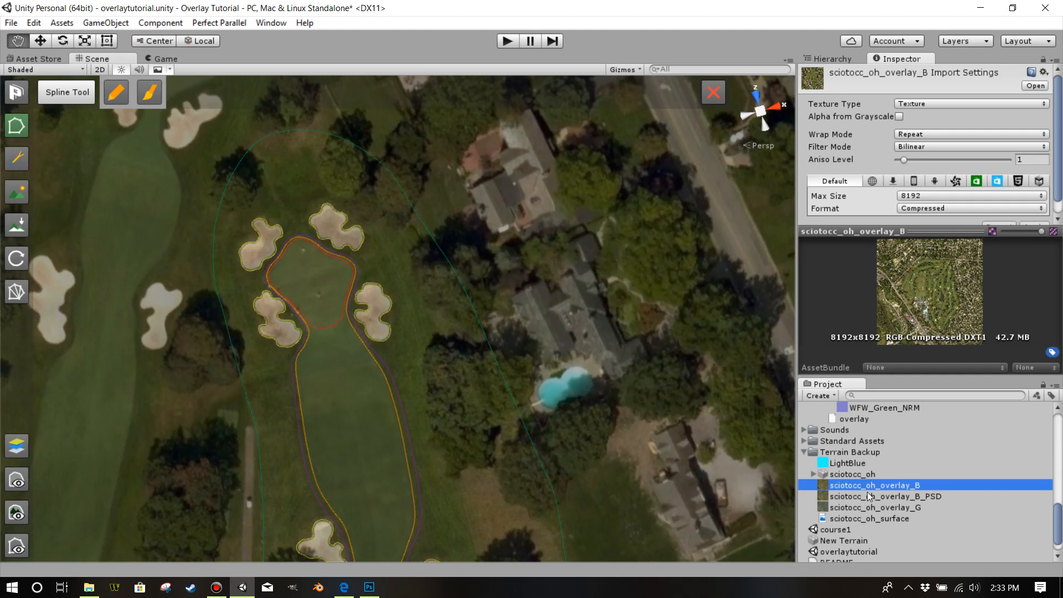
pyautogui.click(833, 59)
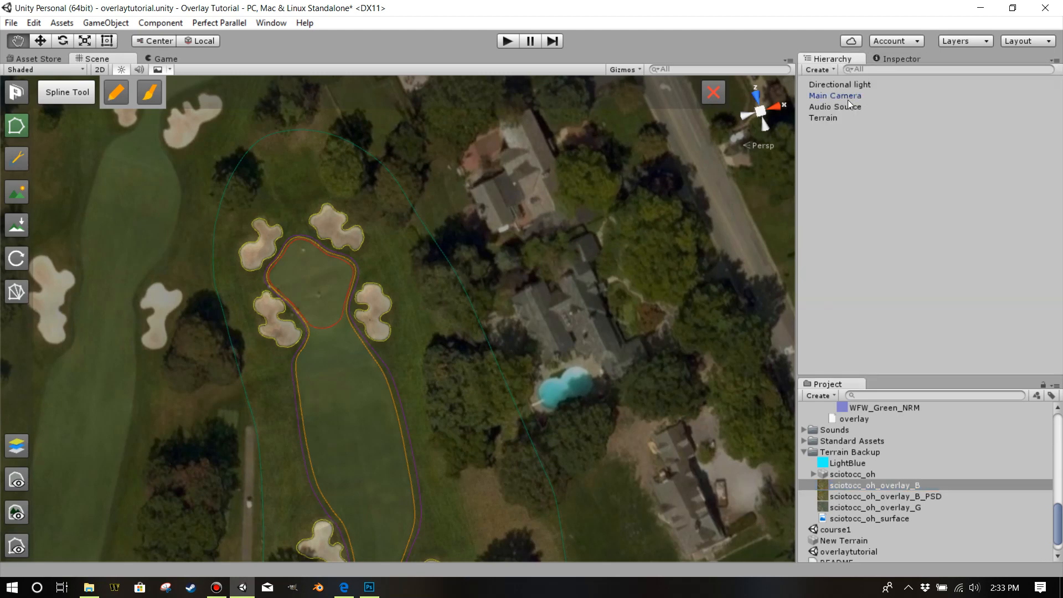
pyautogui.click(825, 117)
pyautogui.click(889, 60)
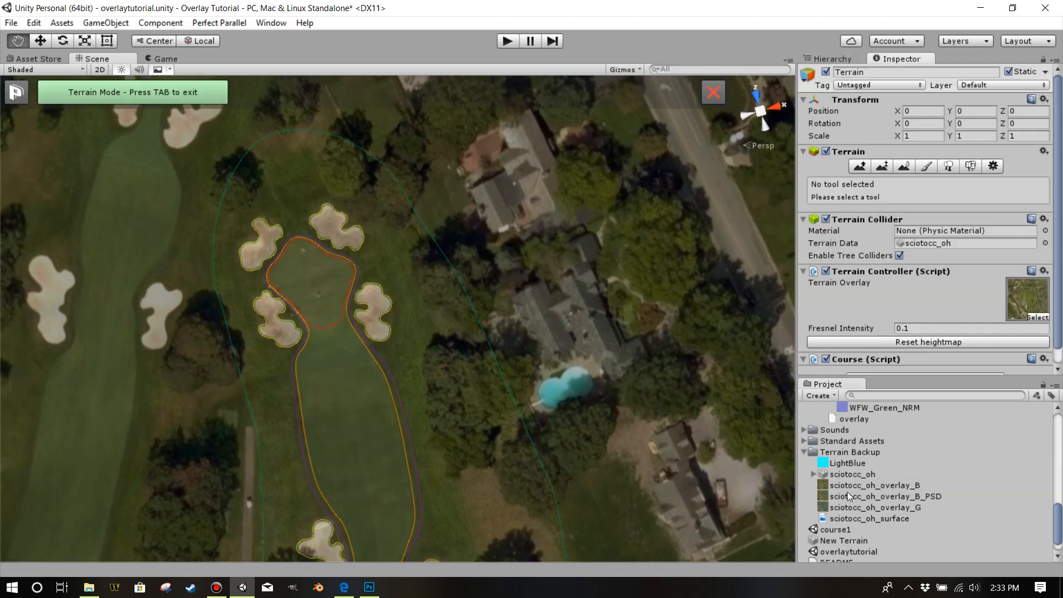
pyautogui.moveTo(865, 497); pyautogui.dragTo(1027, 300)
pyautogui.click(874, 499)
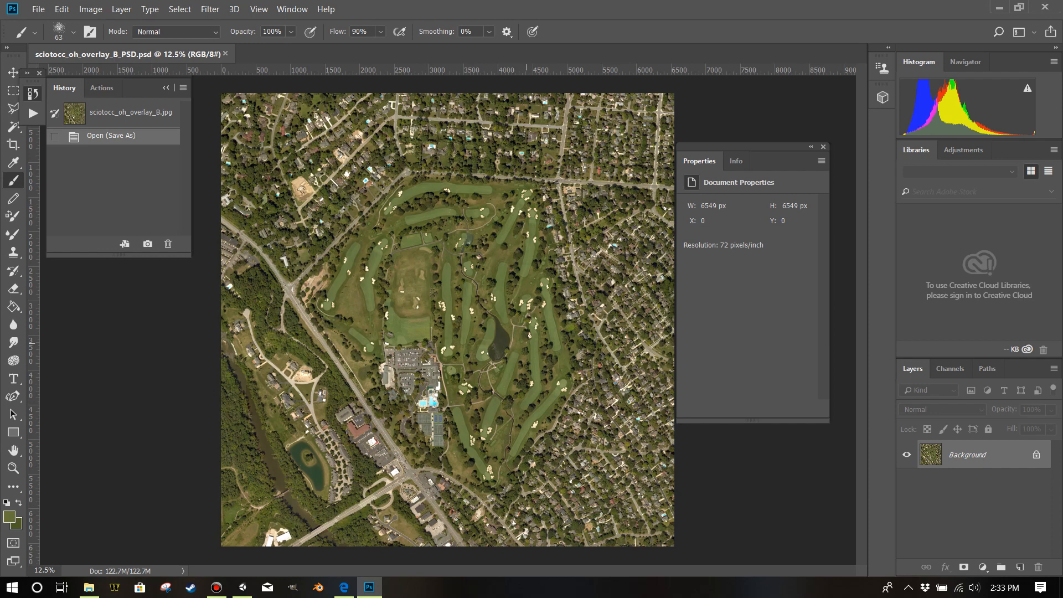
# Move the floating Properties panel off the fairways and collapse it to icons.
pyautogui.click(13, 468)
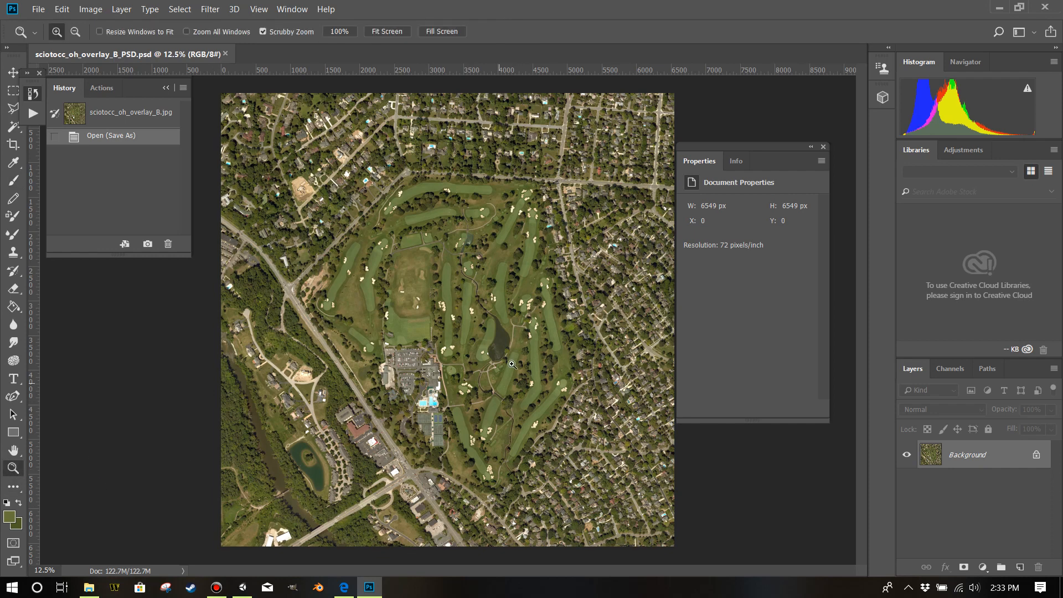
pyautogui.moveTo(544, 222); pyautogui.dragTo(558, 270)
pyautogui.click(556, 268)
pyautogui.click(543, 251)
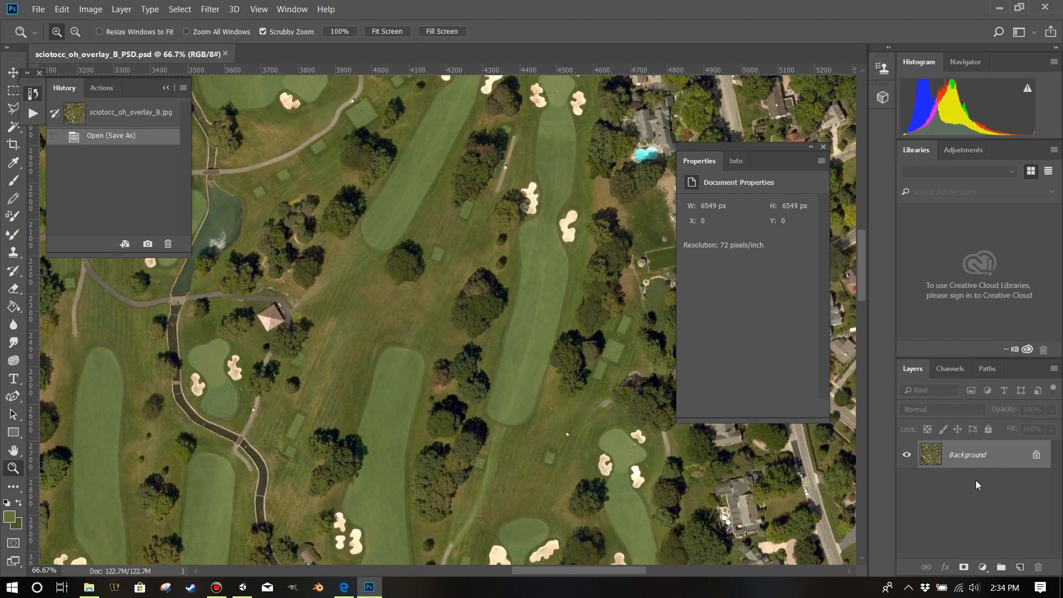
pyautogui.moveTo(783, 149); pyautogui.dragTo(810, 88)
pyautogui.click(836, 88)
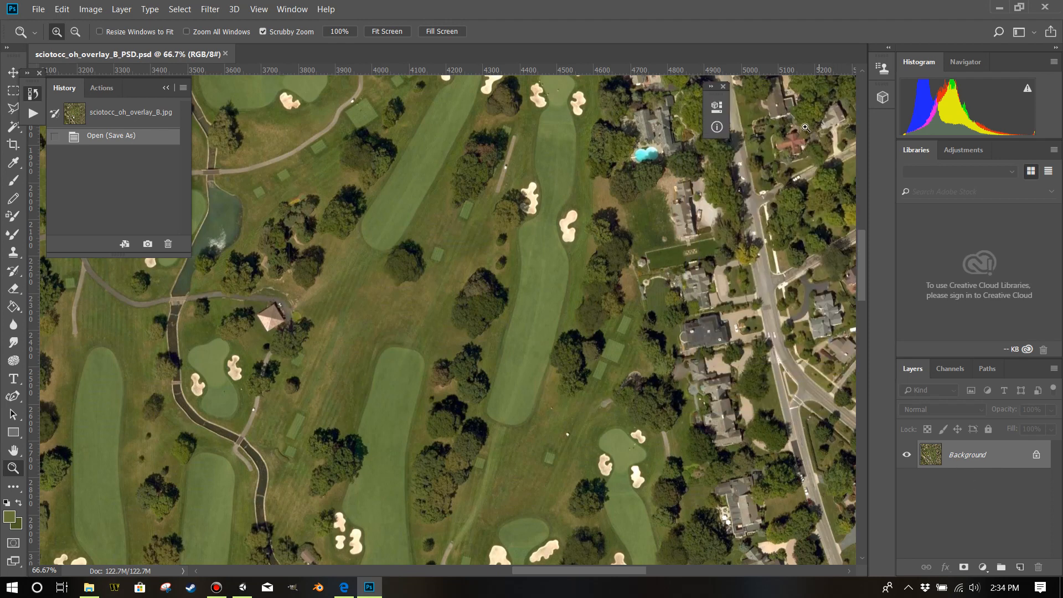
# Add a new layer above the Background and name it Stamp.
pyautogui.click(523, 449)
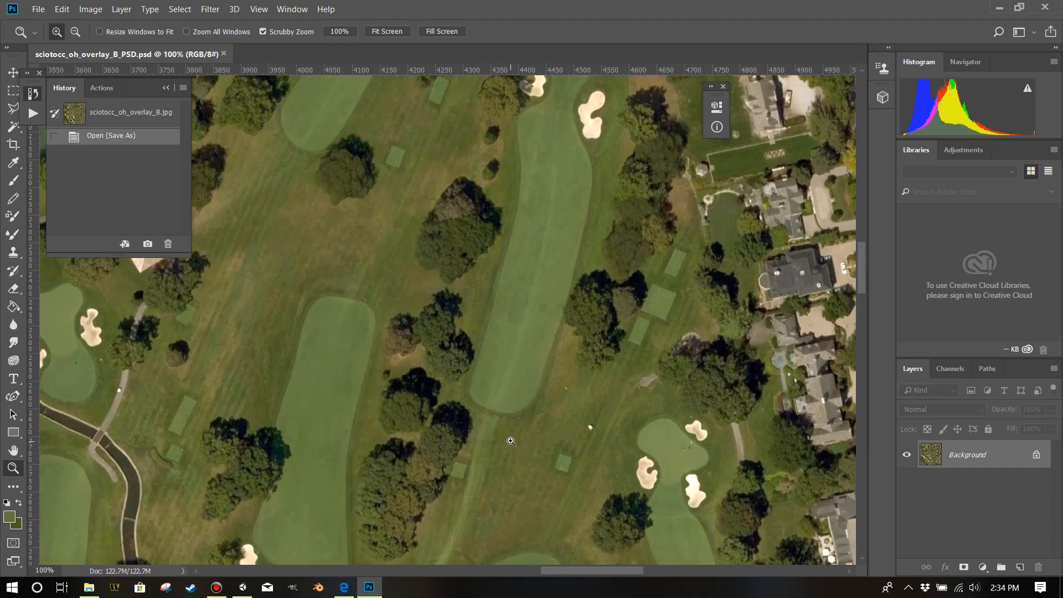
pyautogui.scroll(-1, 512, 442)
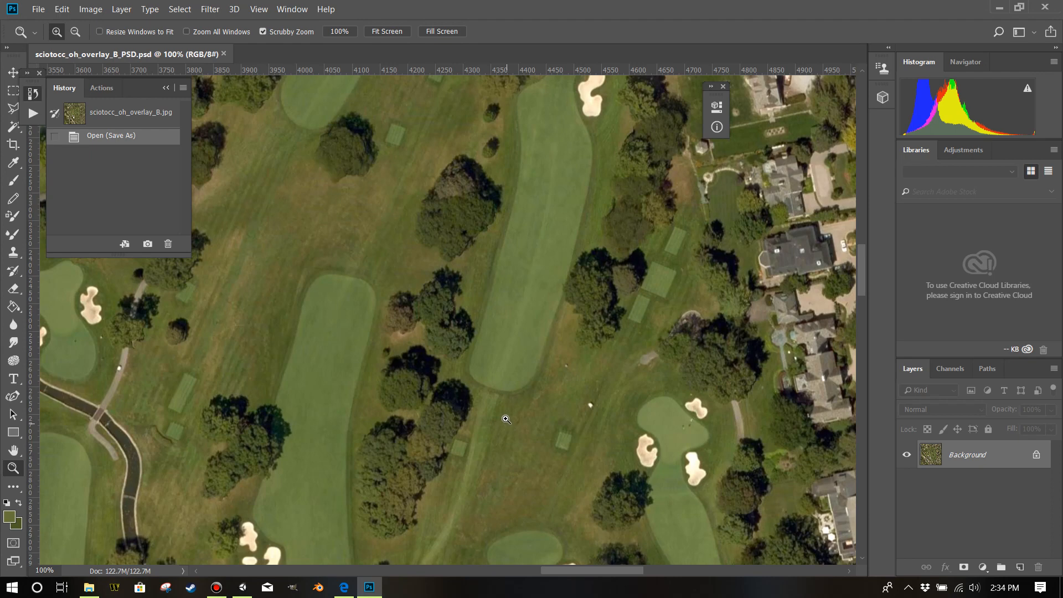
pyautogui.scroll(8, 509, 424)
pyautogui.scroll(-10, 510, 419)
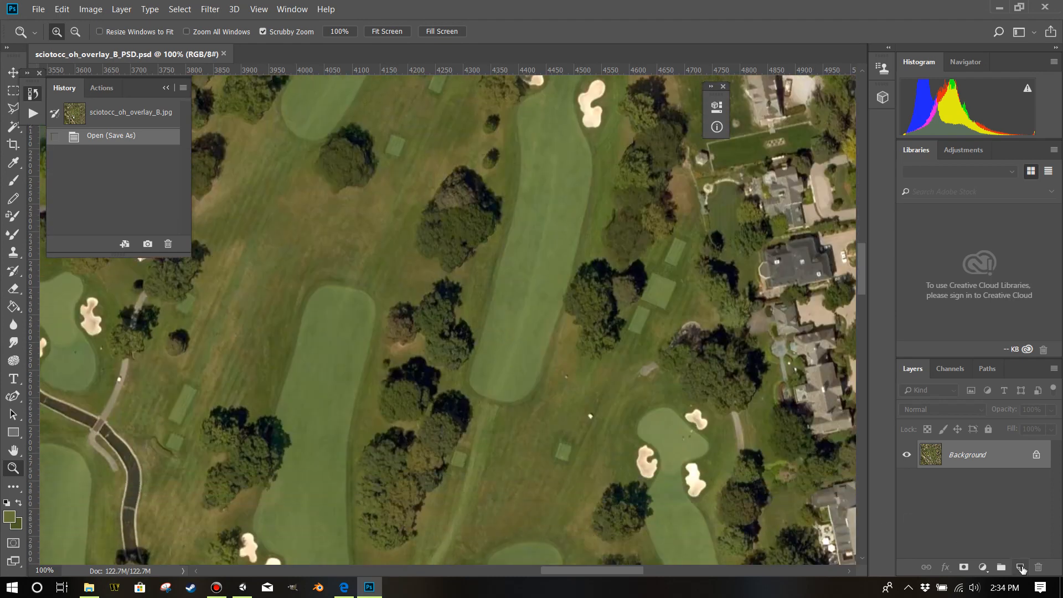
pyautogui.click(1021, 567)
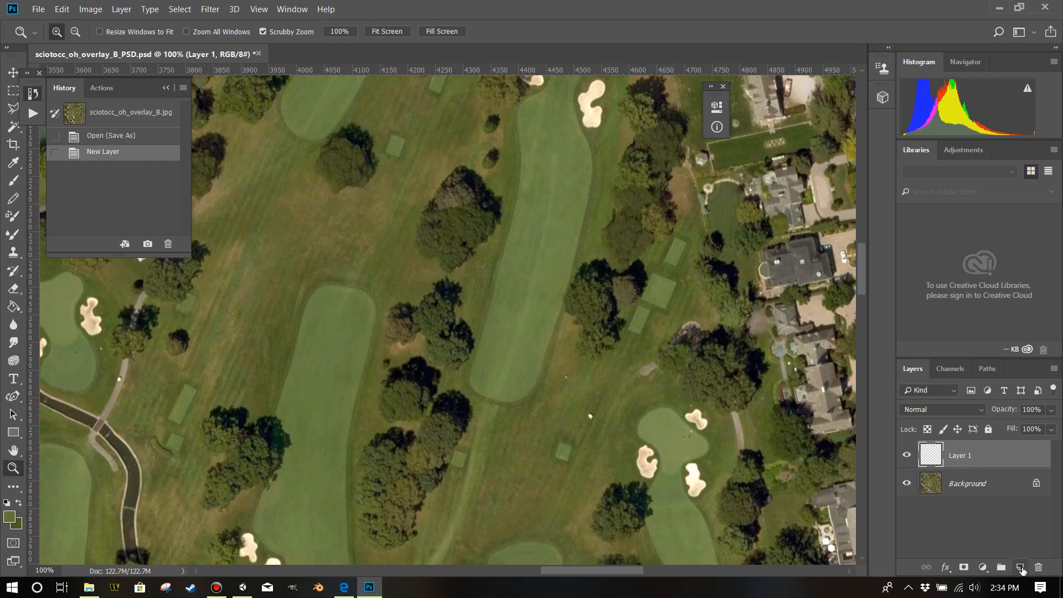
pyautogui.click(1013, 529)
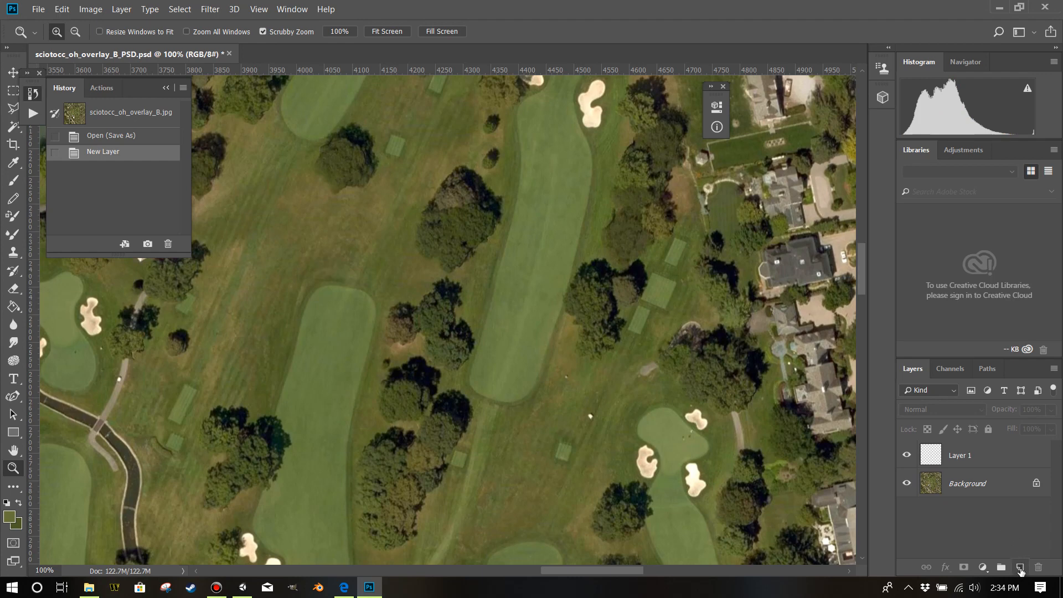
pyautogui.doubleClick(954, 456)
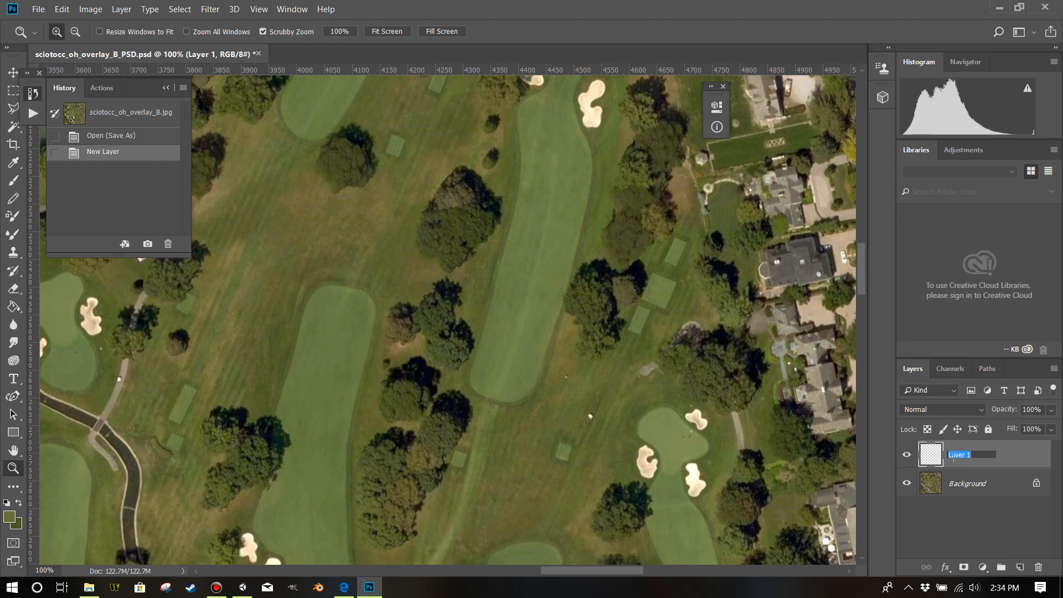
pyautogui.write('Stamp')
pyautogui.press('Return')
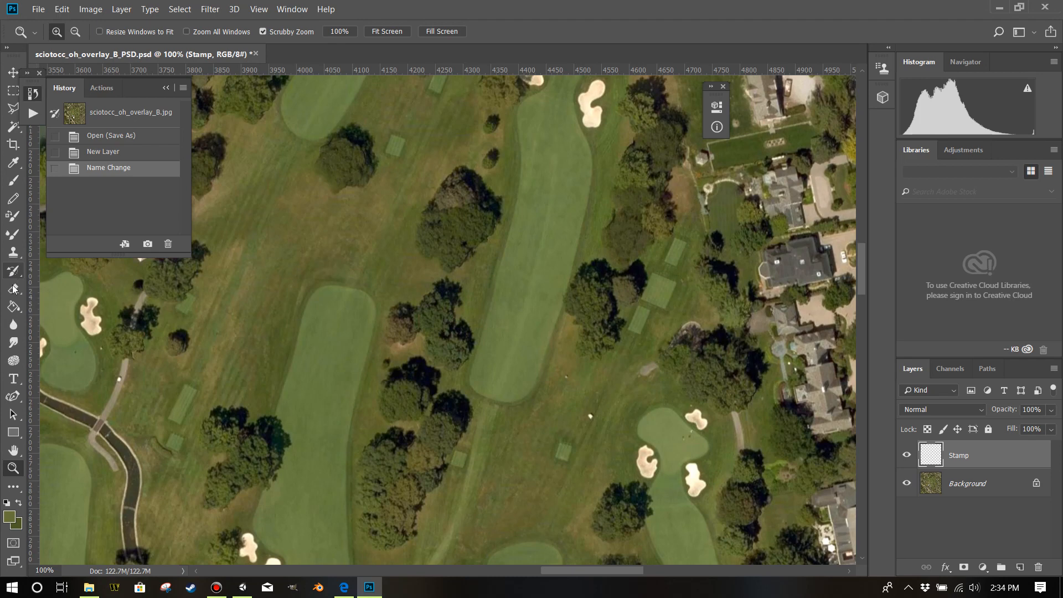
# Look up the installed Photoshop version.
pyautogui.click(324, 9)
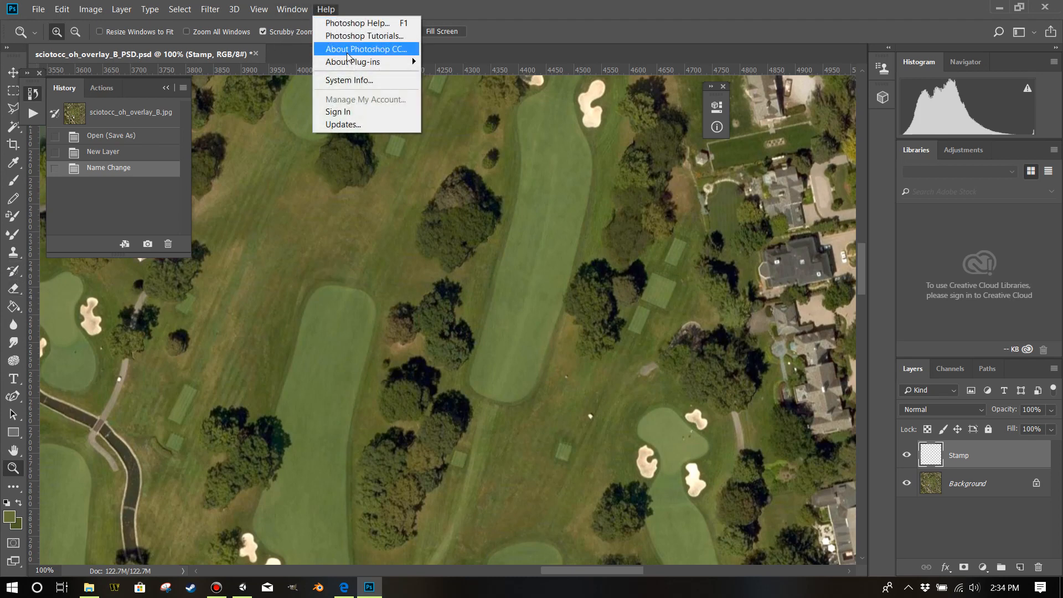
pyautogui.click(349, 51)
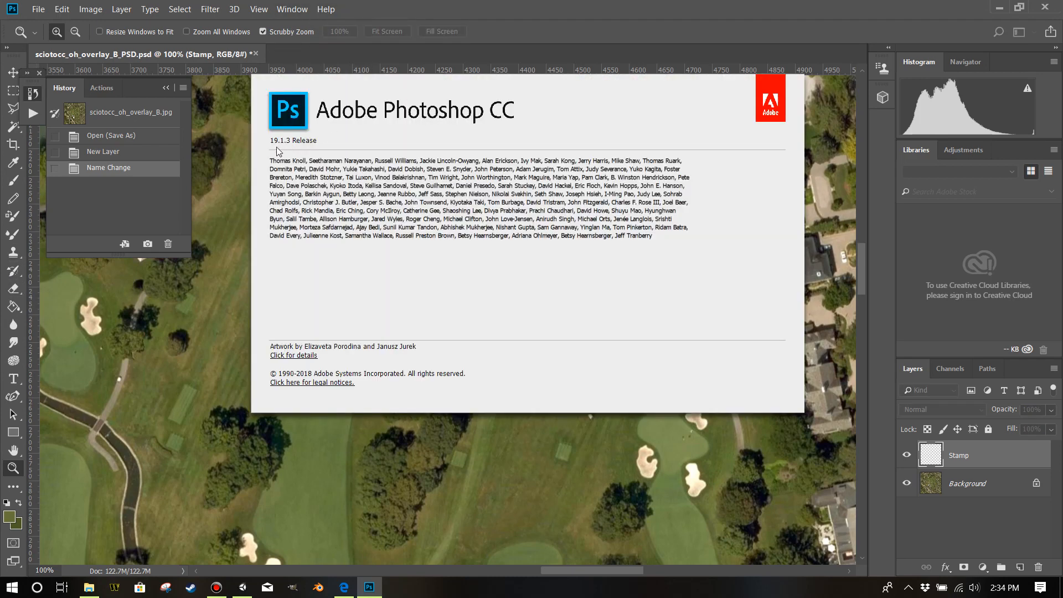
pyautogui.click(704, 15)
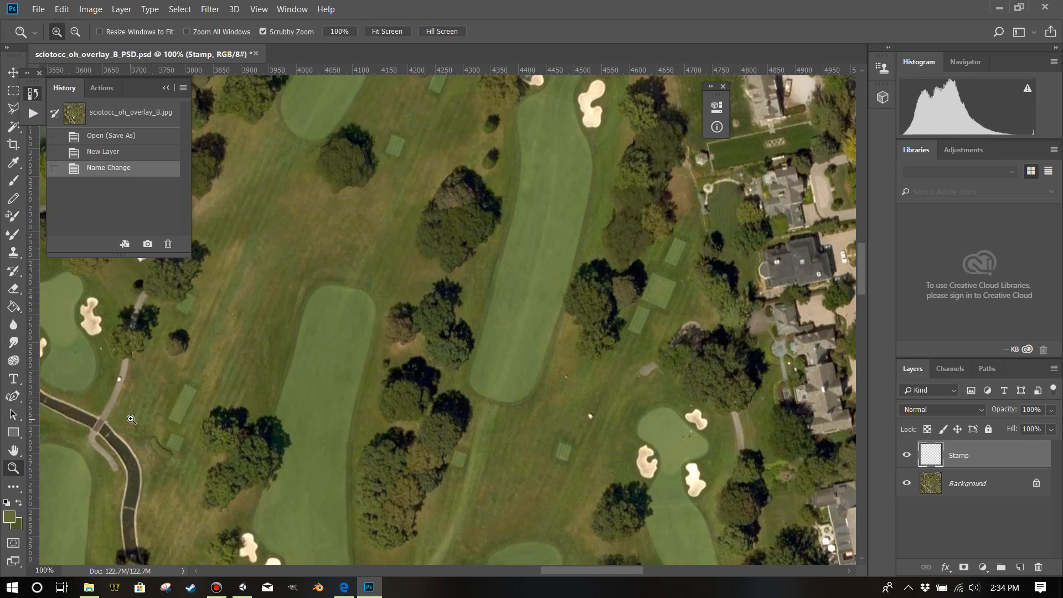
# Activate the Clone Stamp tool and set its sampling to Current & Below.
pyautogui.click(11, 257)
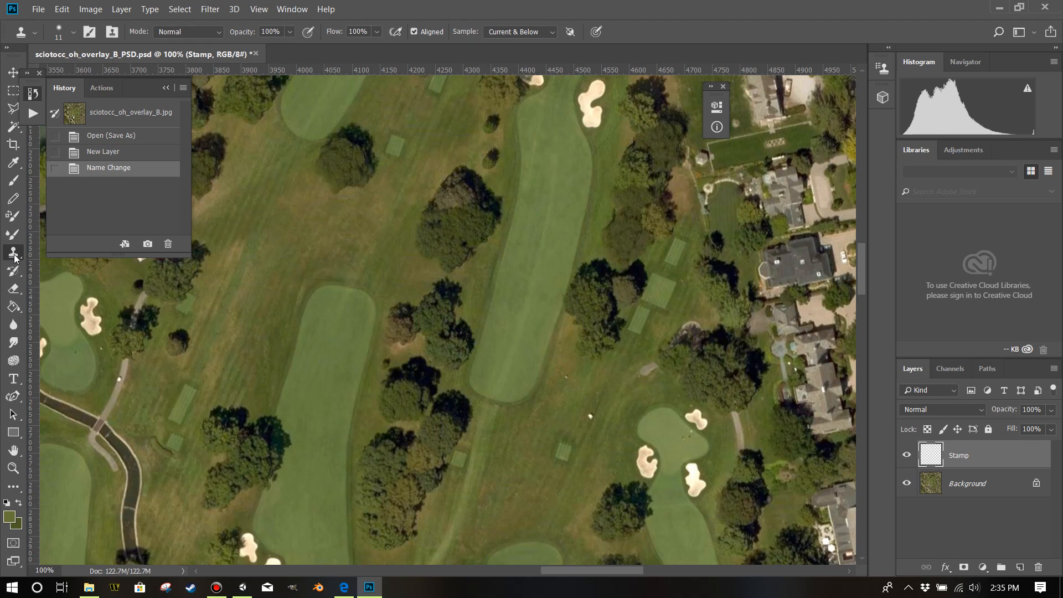
pyautogui.click(530, 32)
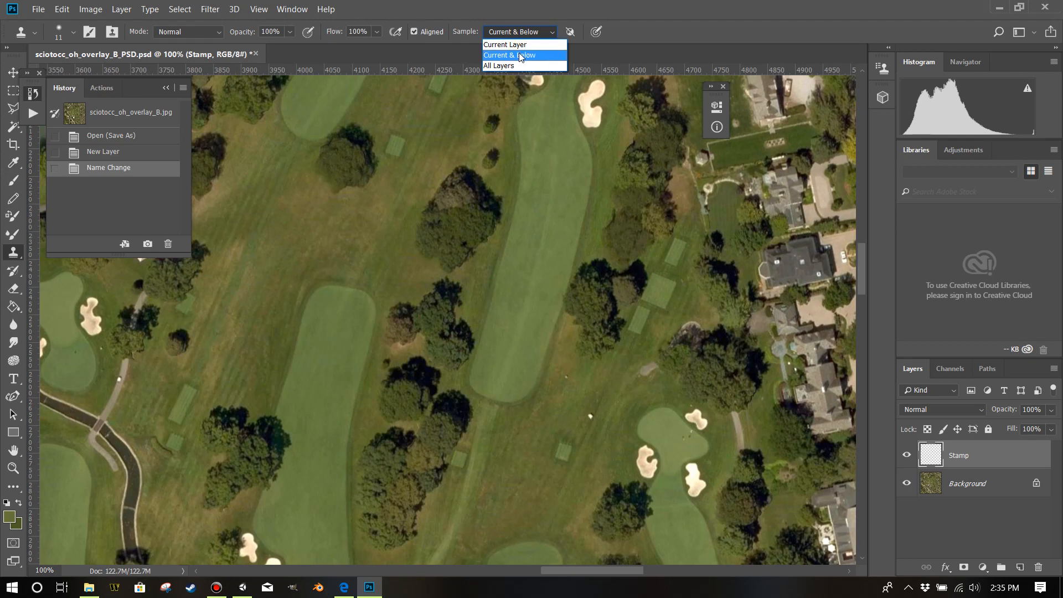
pyautogui.click(521, 57)
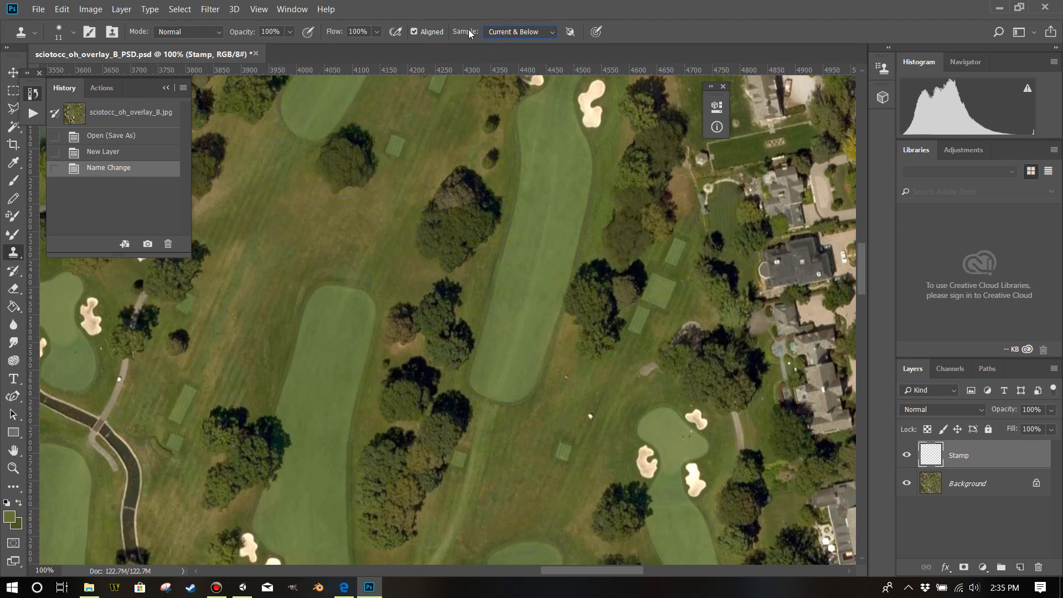
pyautogui.click(492, 37)
pyautogui.click(505, 71)
pyautogui.click(290, 32)
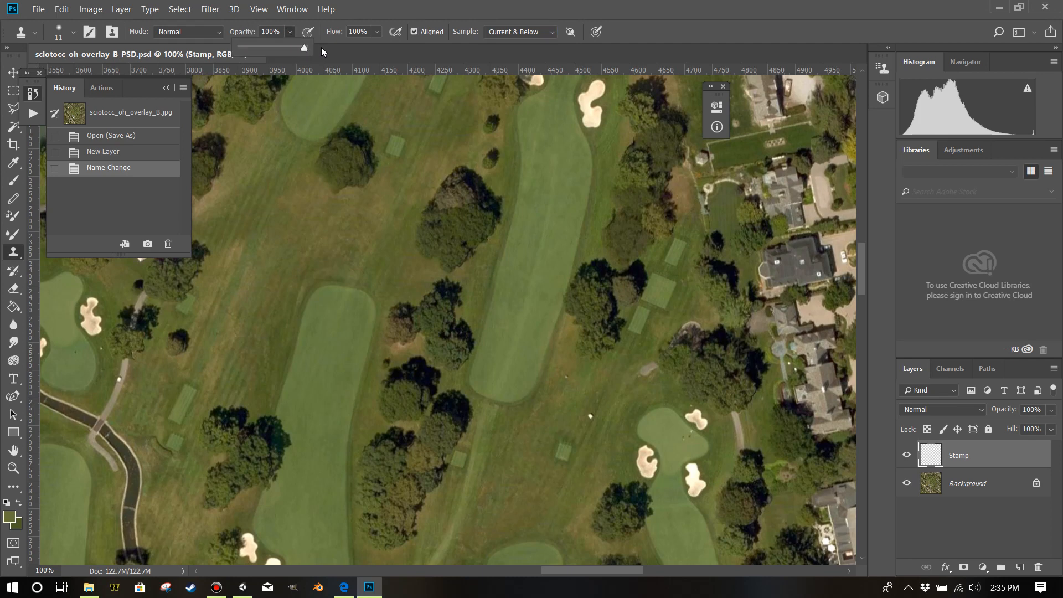
pyautogui.click(417, 8)
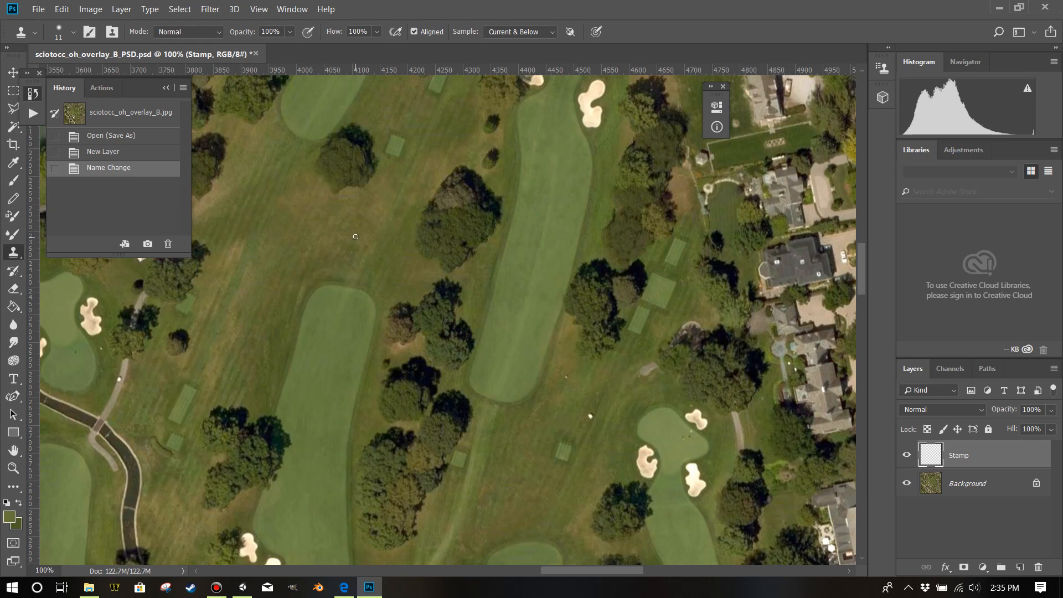
# Set the Clone Stamp brush to 121 px and paint sampled grass over the tree cluster between the two fairways.
pyautogui.moveTo(329, 254); pyautogui.dragTo(367, 256)
pyautogui.keyDown('alt'); pyautogui.click(182, 406); pyautogui.keyUp('alt')
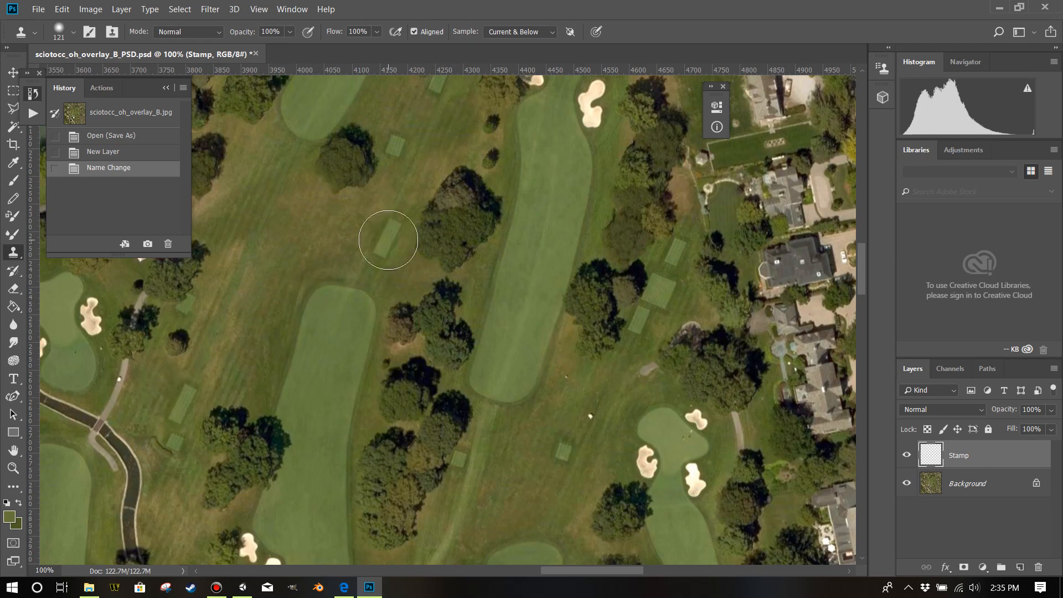
pyautogui.keyDown('alt'); pyautogui.click(354, 234); pyautogui.keyUp('alt')
pyautogui.moveTo(404, 230)
pyautogui.mouseDown()
pyautogui.moveTo(421, 231)
pyautogui.moveTo(442, 201)
pyautogui.mouseUp()
pyautogui.click(446, 196)
pyautogui.click(448, 191)
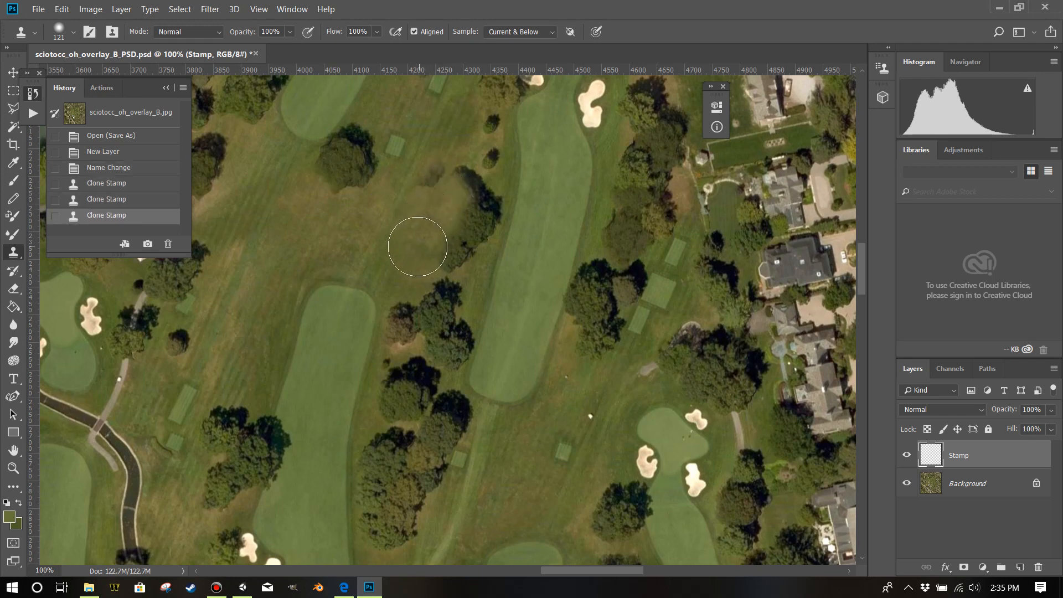
# Undo the last clone stroke and stamp grass over the fading side of the tree cluster again.
pyautogui.scroll(2, 417, 247)
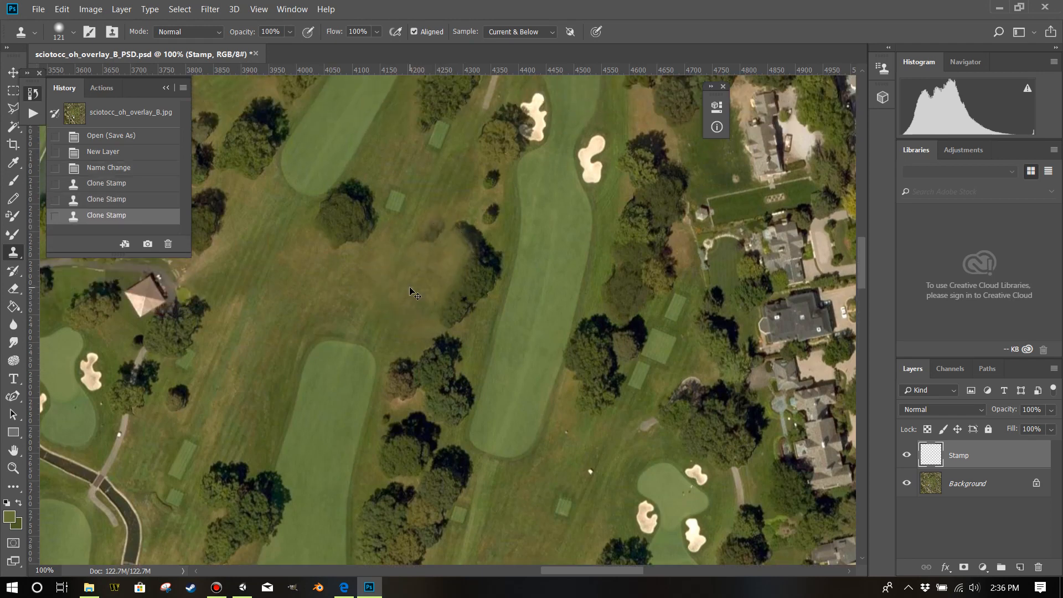
pyautogui.hotkey('ctrl', 'z')
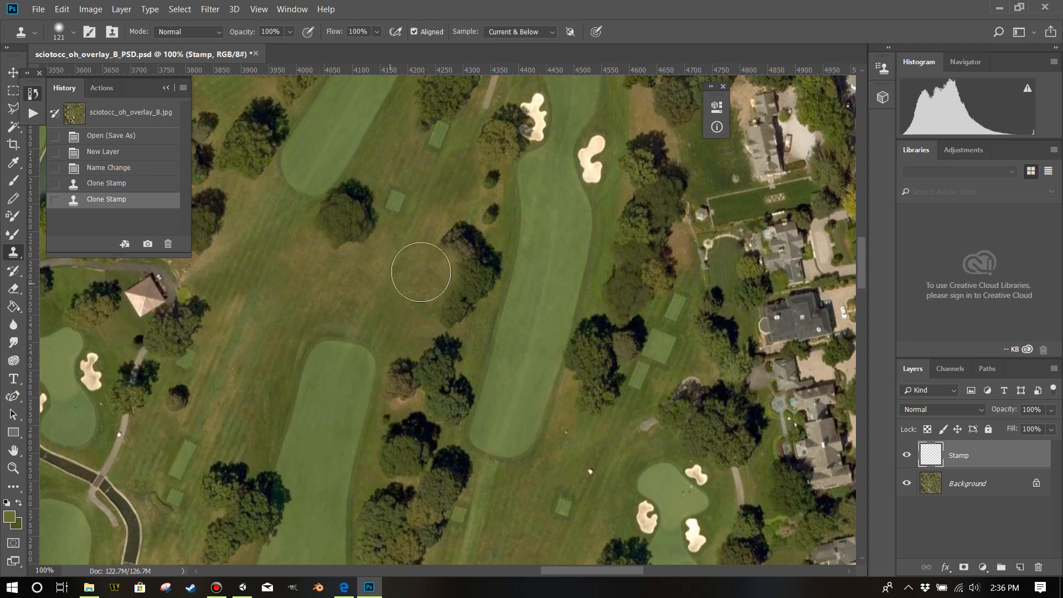
pyautogui.moveTo(435, 254)
pyautogui.mouseDown()
pyautogui.moveTo(445, 246)
pyautogui.moveTo(446, 295)
pyautogui.mouseUp()
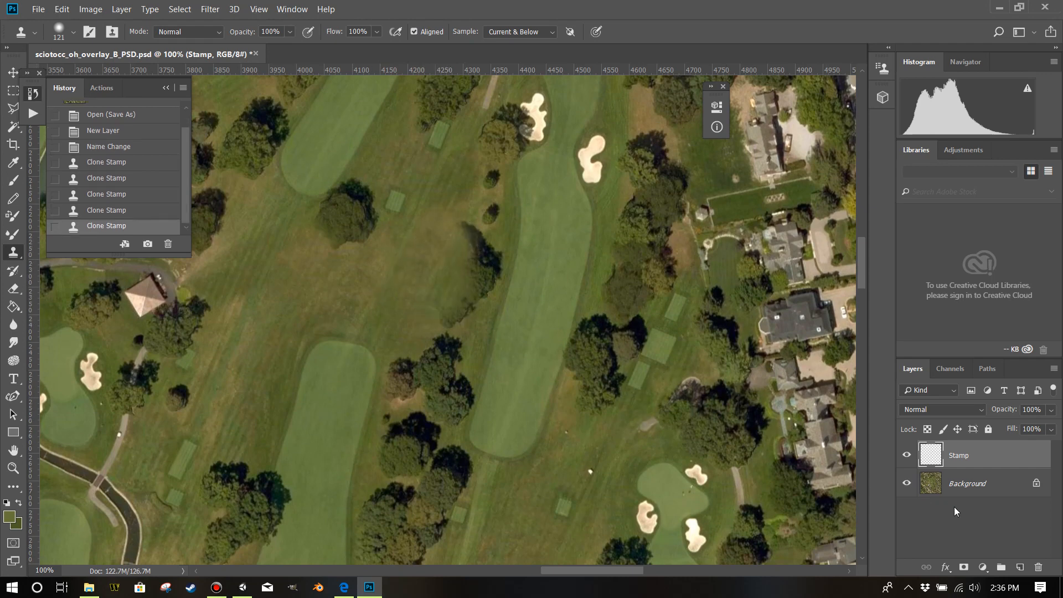
# Resample nearby grass and clone it over the rest of the cluster and the small shrubs above it.
pyautogui.scroll(1, 727, 490)
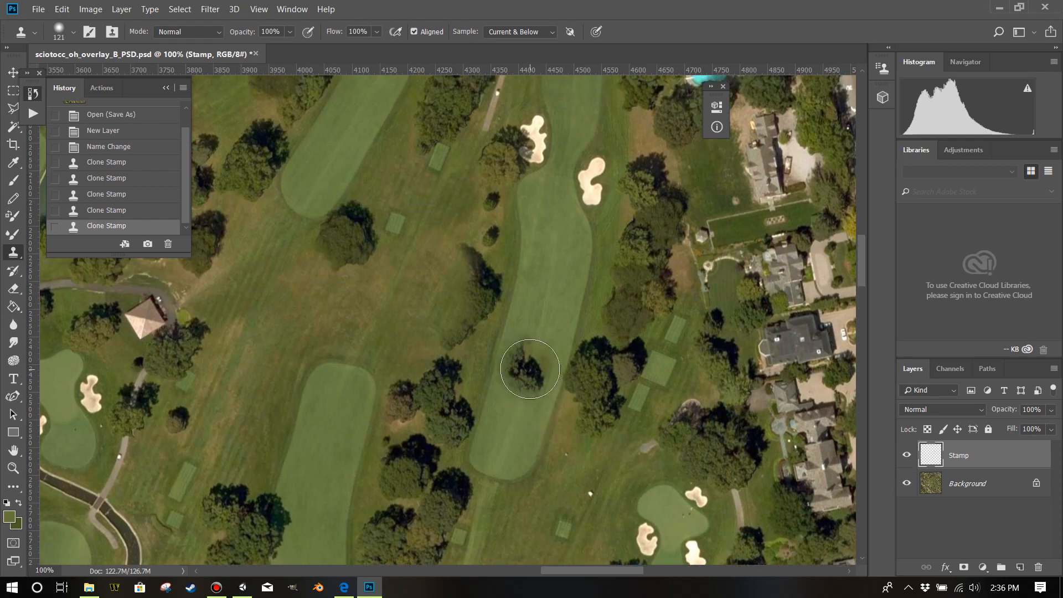
pyautogui.scroll(2, 528, 375)
pyautogui.scroll(-1, 482, 360)
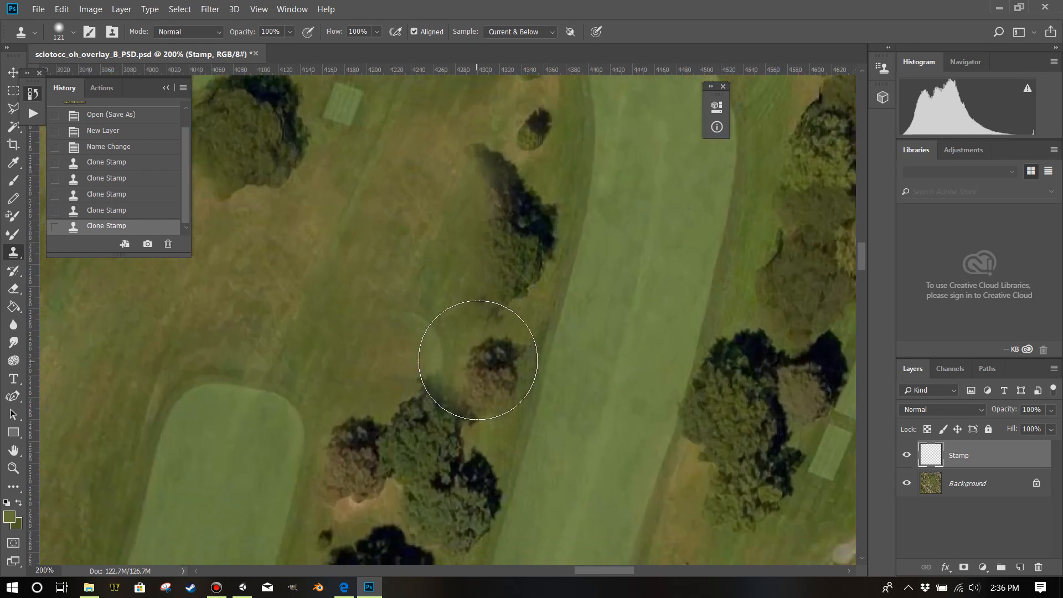
pyautogui.scroll(2, 481, 357)
pyautogui.scroll(-1, 448, 313)
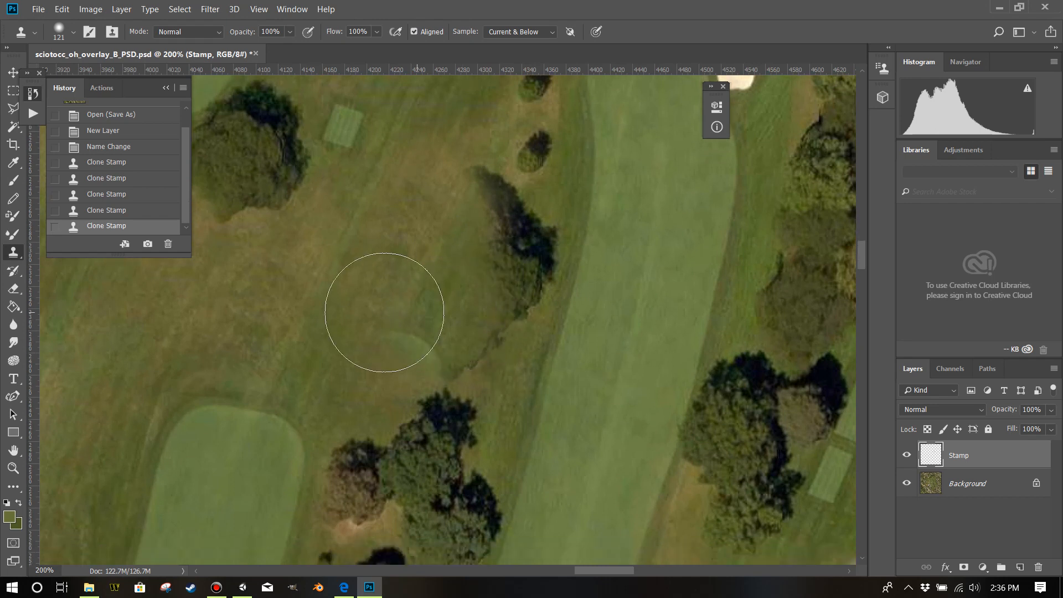
pyautogui.scroll(7, 388, 338)
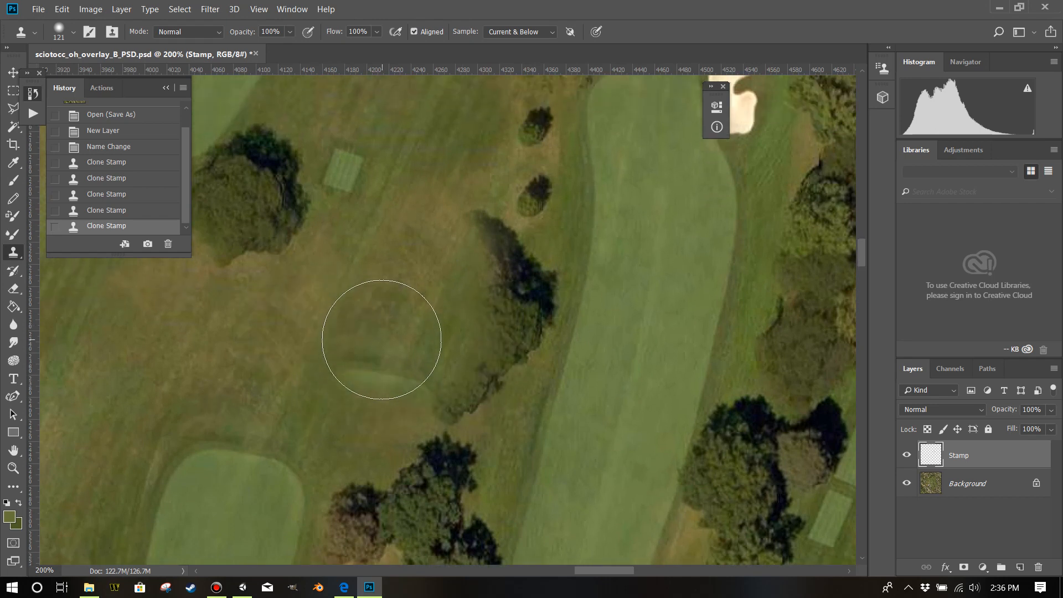
pyautogui.scroll(-1, 388, 357)
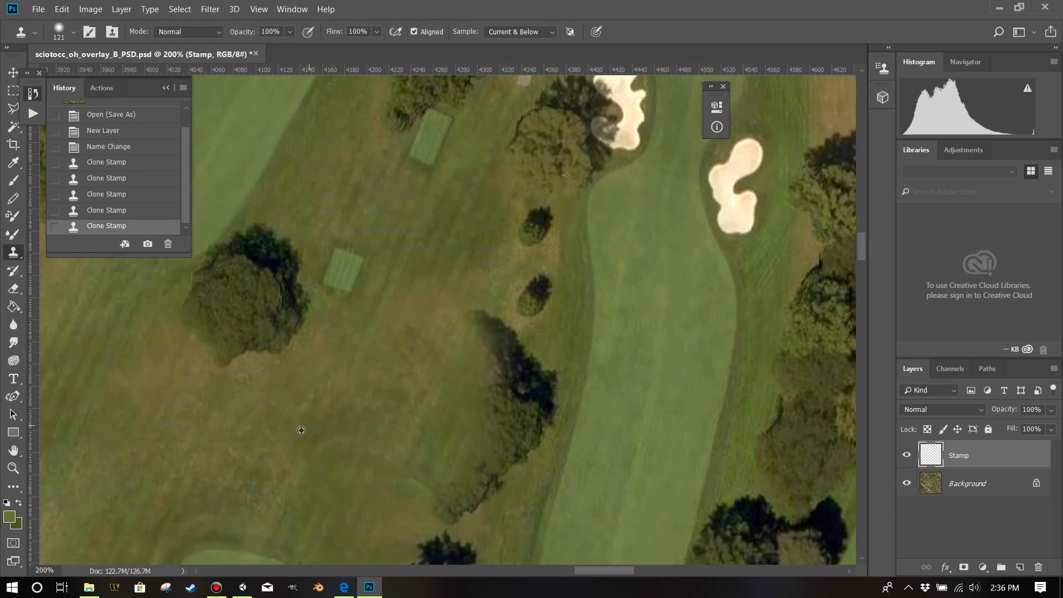
pyautogui.moveTo(446, 469)
pyautogui.mouseDown()
pyautogui.moveTo(506, 394)
pyautogui.moveTo(489, 370)
pyautogui.mouseUp()
pyautogui.keyDown('alt'); pyautogui.click(387, 433); pyautogui.keyUp('alt')
pyautogui.moveTo(461, 333)
pyautogui.mouseDown()
pyautogui.moveTo(498, 312)
pyautogui.moveTo(503, 256)
pyautogui.mouseUp()
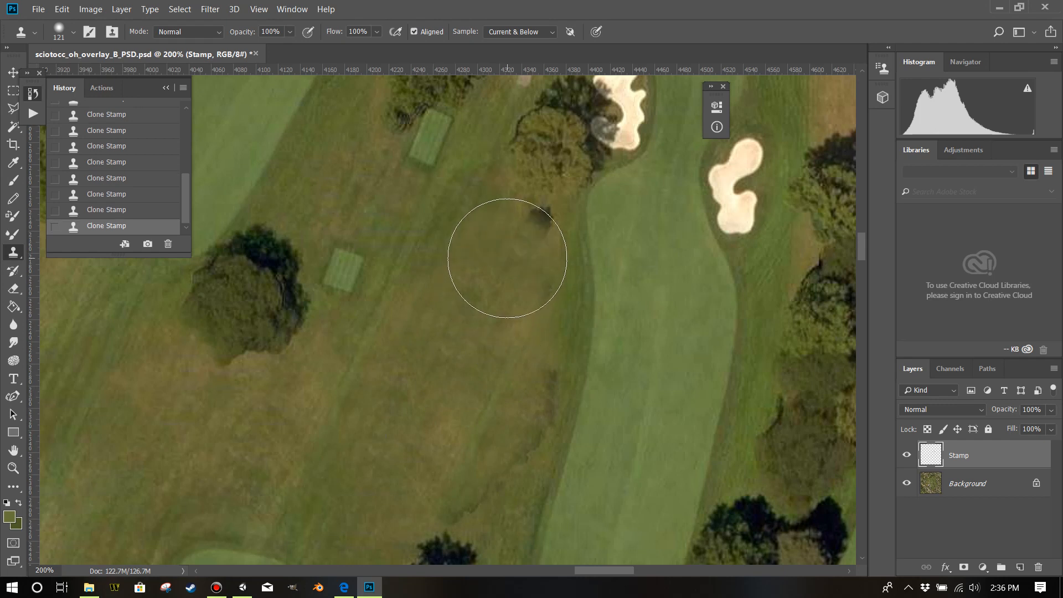
# Try different Clone Stamp brush sizes and hardnesses, and set the brush size to 171 px.
pyautogui.hotkey('ctrl', '-')
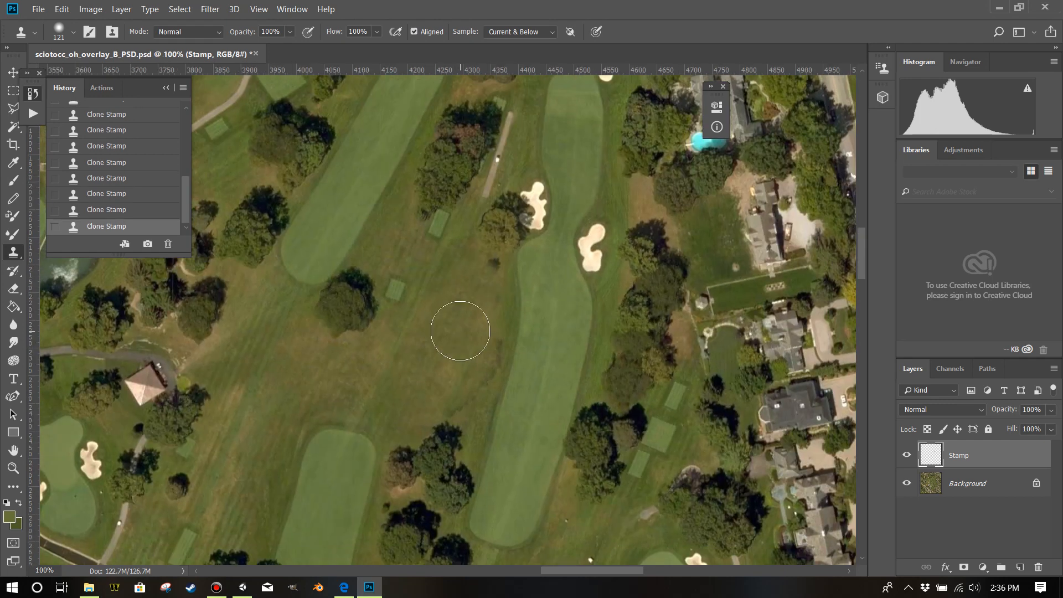
pyautogui.moveTo(403, 371); pyautogui.dragTo(427, 363)
pyautogui.keyDown('alt'); pyautogui.rightClick(436, 357); pyautogui.keyUp('alt')
pyautogui.moveTo(439, 356); pyautogui.dragTo(586, 359)
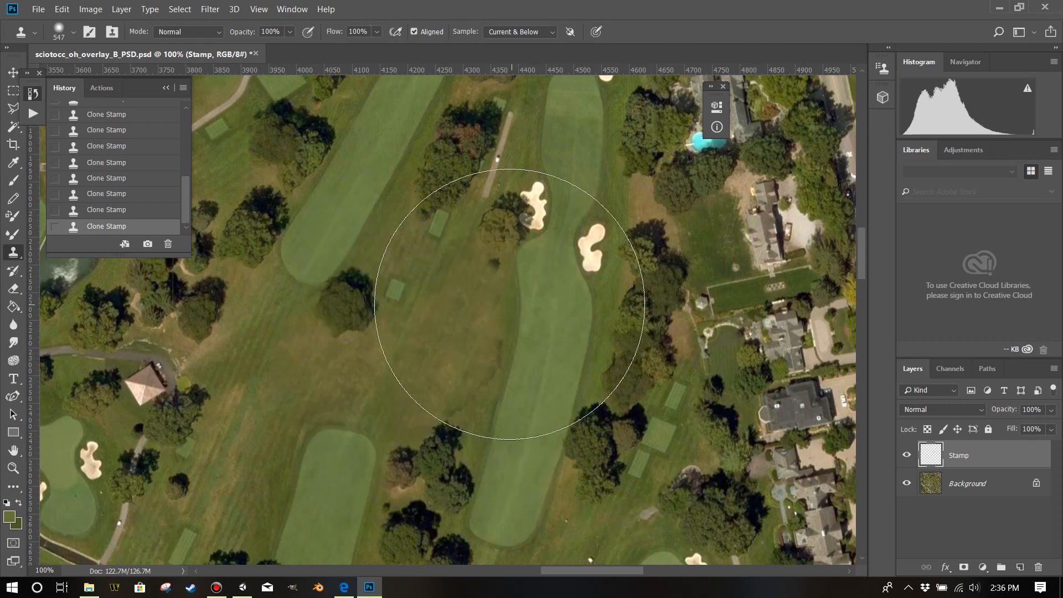
pyautogui.moveTo(498, 331)
pyautogui.mouseDown()
pyautogui.moveTo(496, 342)
pyautogui.moveTo(500, 236)
pyautogui.mouseUp()
pyautogui.moveTo(498, 185)
pyautogui.mouseDown()
pyautogui.moveTo(496, 161)
pyautogui.moveTo(504, 374)
pyautogui.mouseUp()
pyautogui.moveTo(504, 413)
pyautogui.mouseDown()
pyautogui.moveTo(506, 424)
pyautogui.moveTo(503, 287)
pyautogui.mouseUp()
pyautogui.moveTo(456, 377)
pyautogui.mouseDown()
pyautogui.moveTo(328, 381)
pyautogui.moveTo(458, 370)
pyautogui.moveTo(437, 310)
pyautogui.mouseUp()
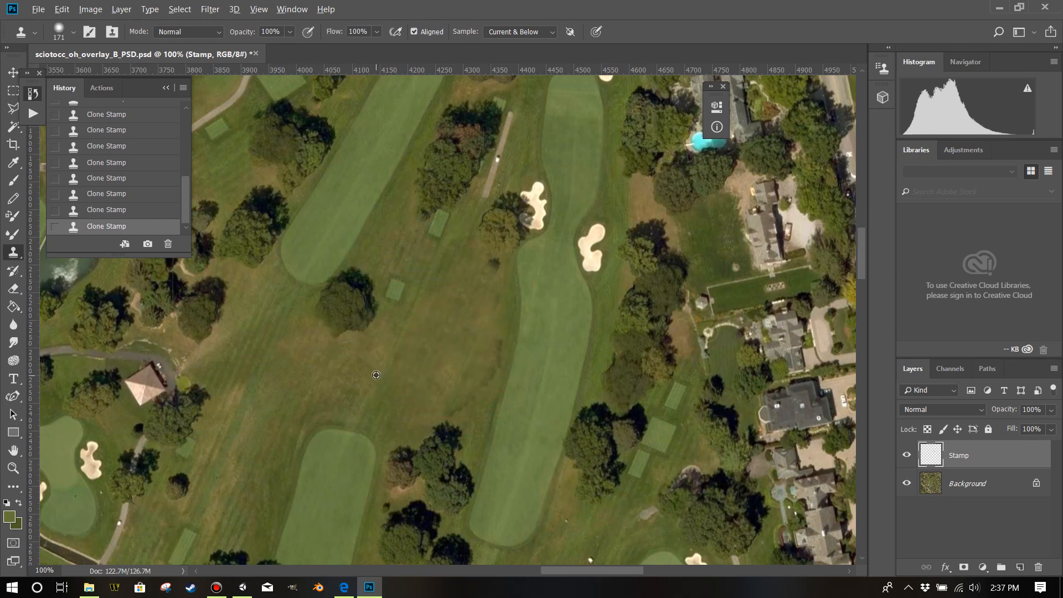
# Clone grass over the lower part of the lone tree and the ground above the next cluster, undoing any misplaced stamp.
pyautogui.moveTo(371, 356)
pyautogui.mouseDown()
pyautogui.moveTo(347, 346)
pyautogui.moveTo(352, 334)
pyautogui.mouseUp()
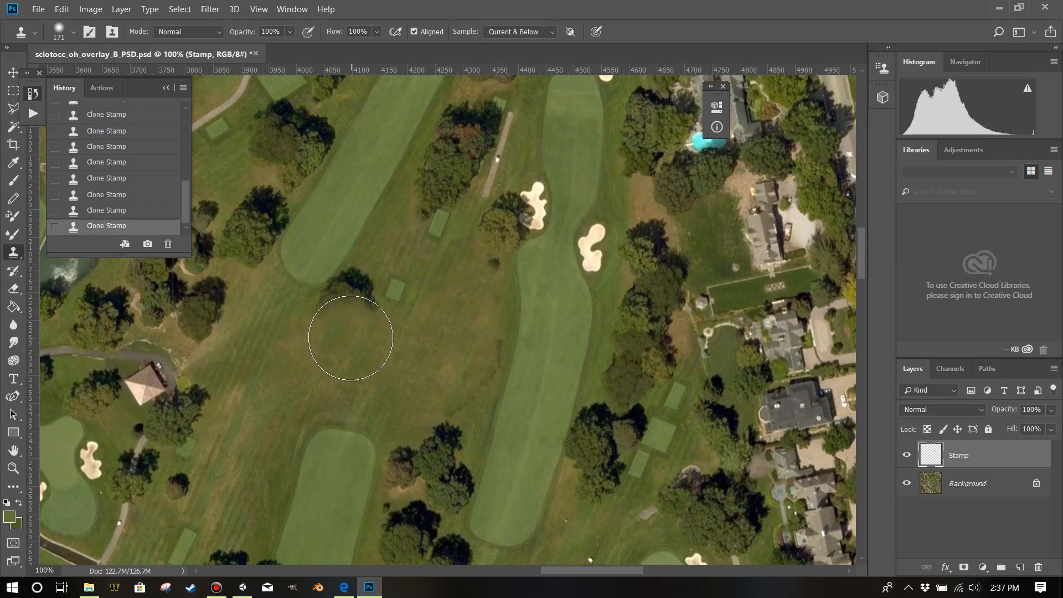
pyautogui.moveTo(458, 368)
pyautogui.mouseDown()
pyautogui.moveTo(470, 370)
pyautogui.moveTo(453, 395)
pyautogui.moveTo(465, 351)
pyautogui.moveTo(439, 394)
pyautogui.mouseUp()
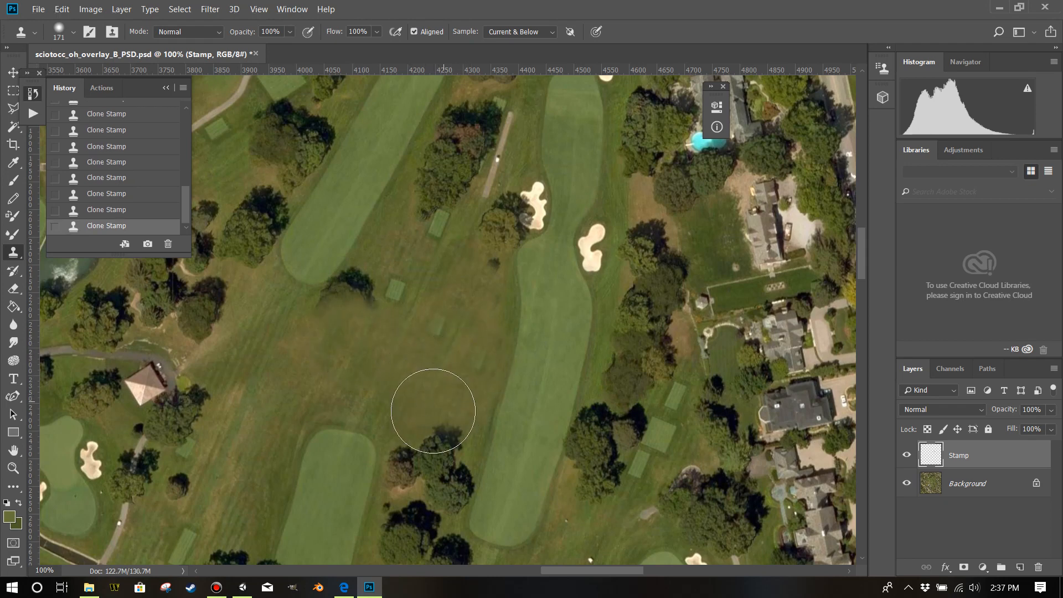
pyautogui.keyDown('alt'); pyautogui.click(451, 390); pyautogui.keyUp('alt')
pyautogui.click(449, 343)
pyautogui.click(438, 375)
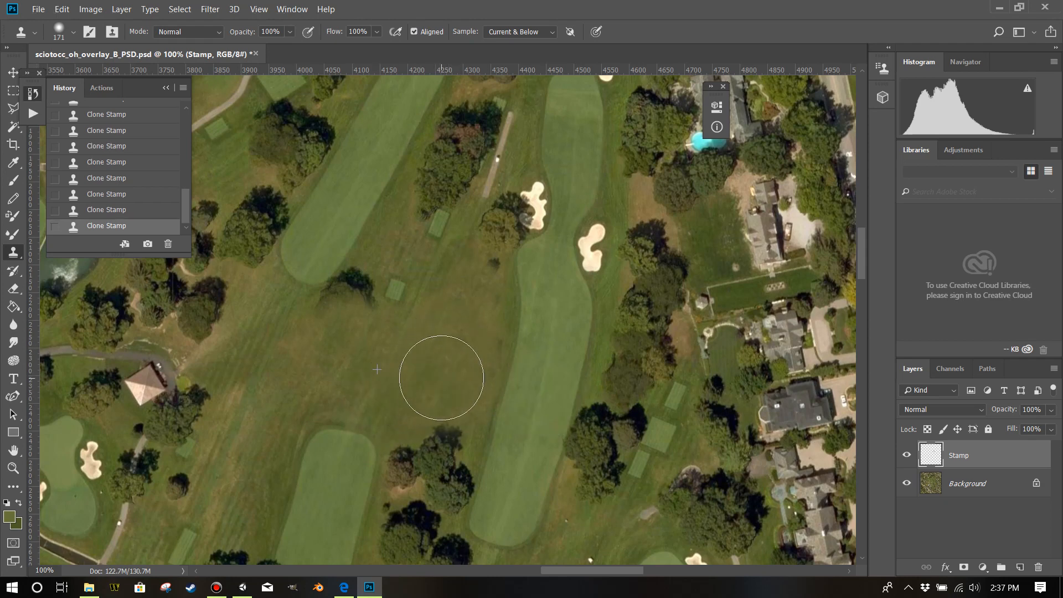
pyautogui.click(623, 382)
pyautogui.hotkey('ctrl', 'z')
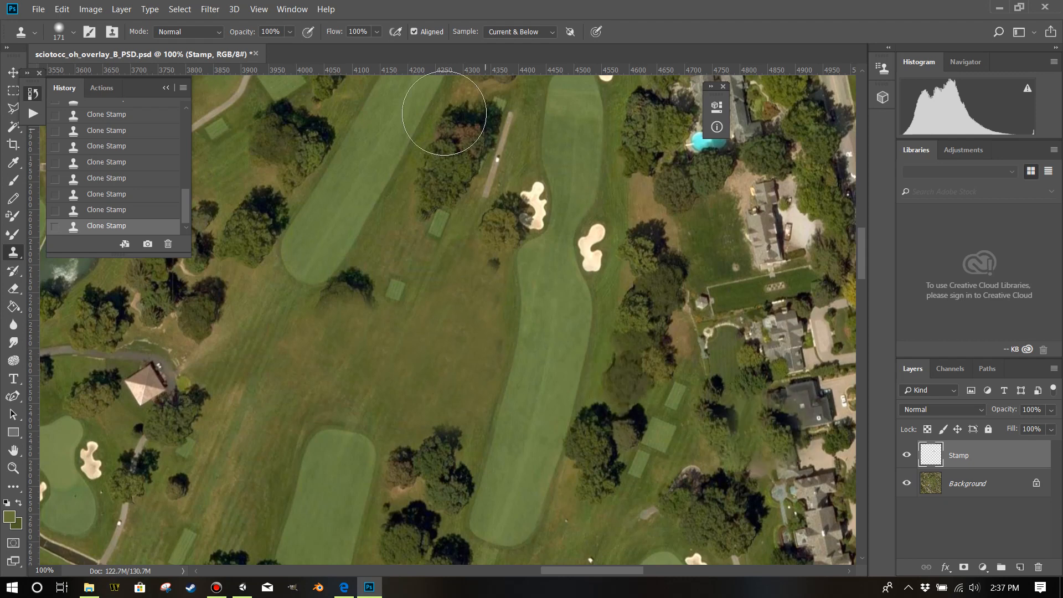
# Switch the clone sampling to Current Layer and back to Current & Below.
pyautogui.click(505, 33)
pyautogui.click(507, 44)
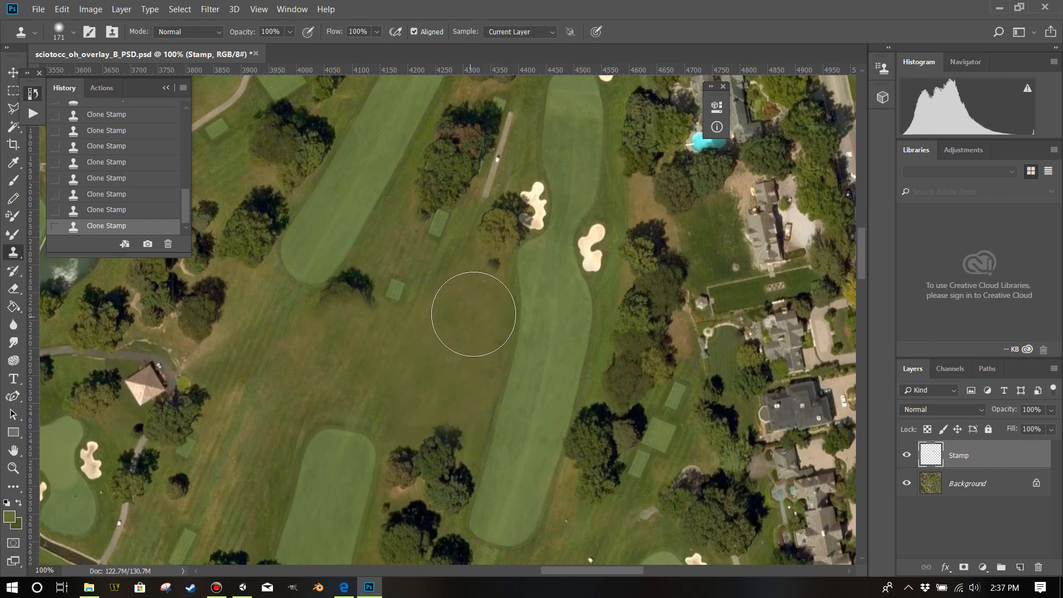
pyautogui.click(518, 47)
# Sample the rough and clone it across the near edge of the long fairway.
pyautogui.keyDown('alt'); pyautogui.click(392, 382); pyautogui.keyUp('alt')
pyautogui.moveTo(479, 370); pyautogui.dragTo(487, 367)
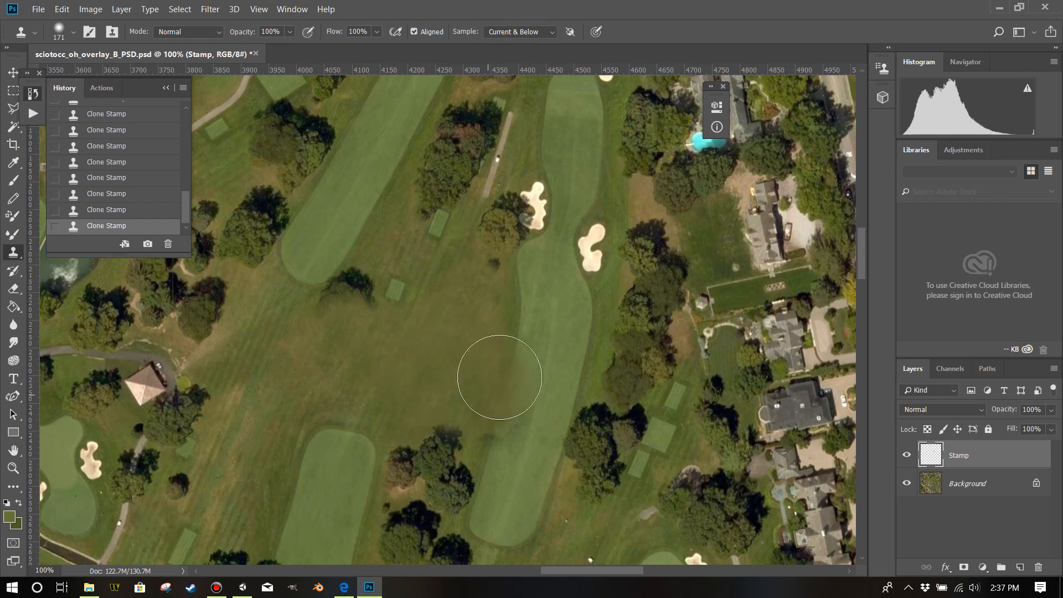
pyautogui.scroll(-3, 607, 373)
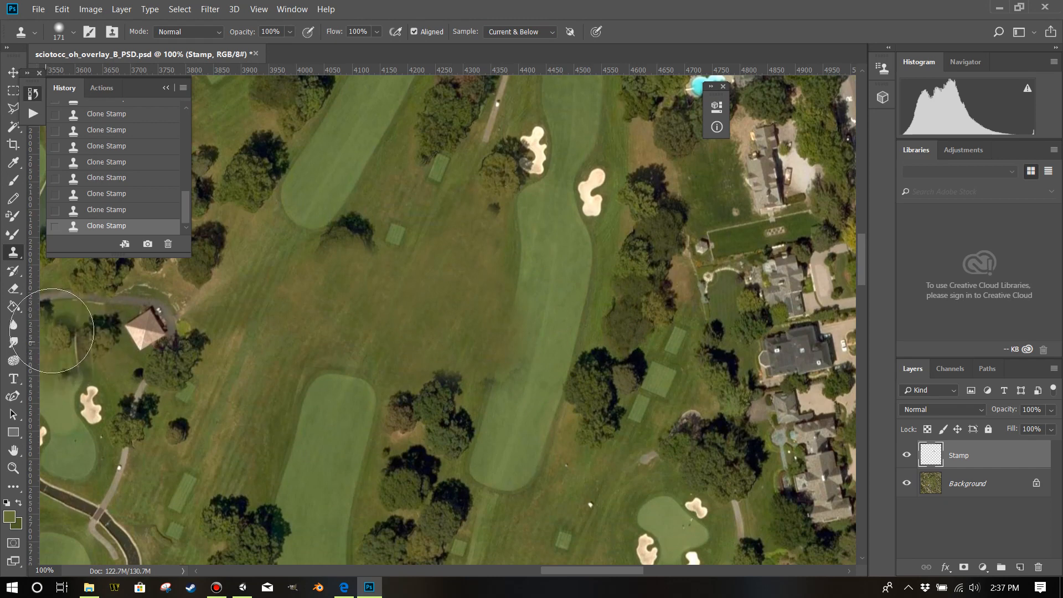
# Erase the cloned rough covering the fairway on the Stamp layer with a 62 px Eraser.
pyautogui.click(13, 289)
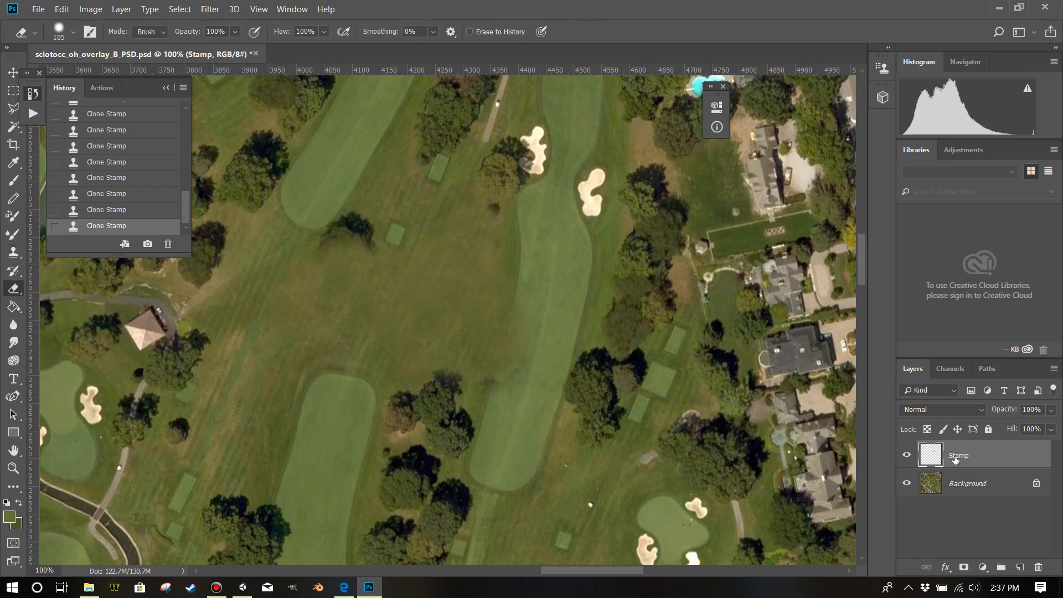
pyautogui.keyDown('alt'); pyautogui.rightClick(539, 321); pyautogui.keyUp('alt')
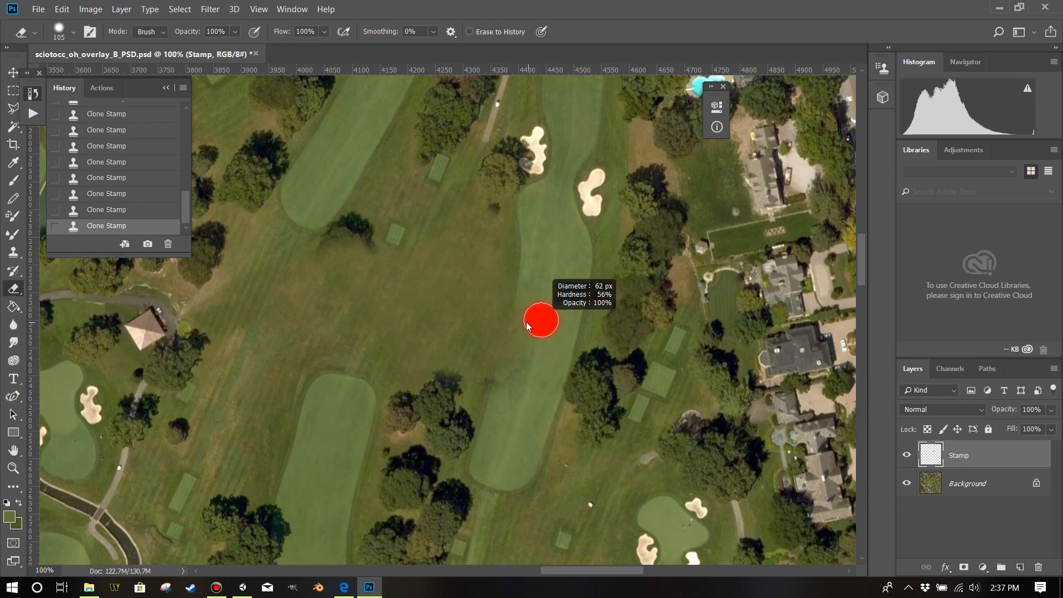
pyautogui.moveTo(525, 329); pyautogui.dragTo(509, 385)
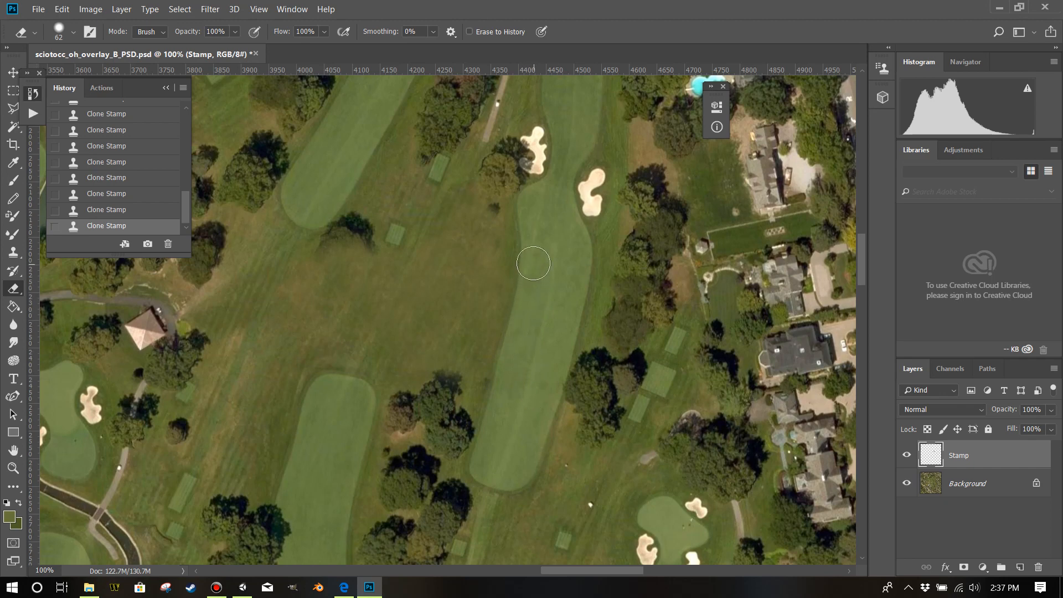
pyautogui.moveTo(498, 414); pyautogui.dragTo(561, 337)
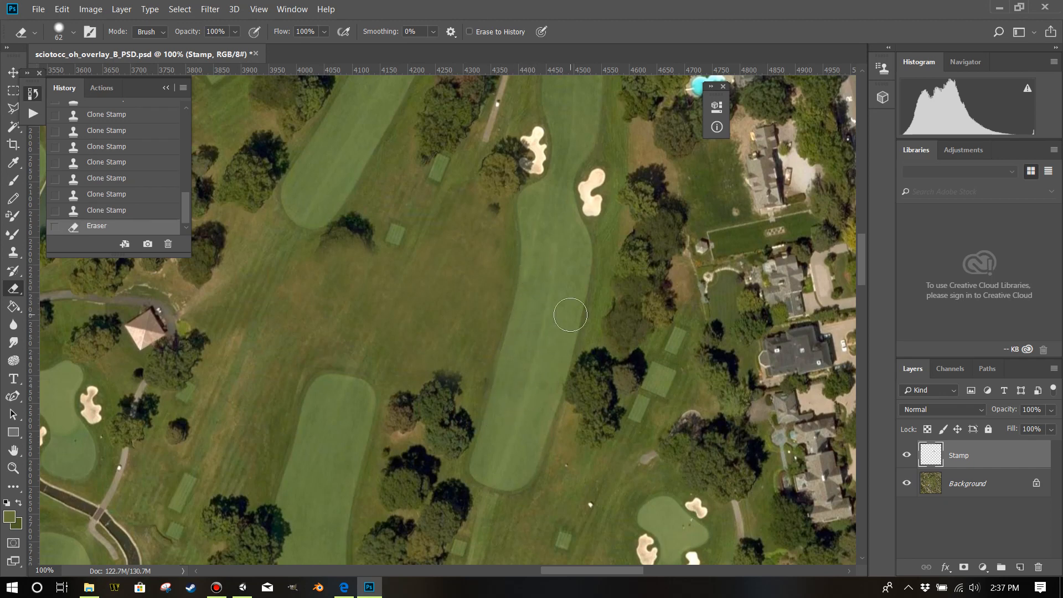
# Look over the trees across the rest of the course, then return to the cluster between the fairways.
pyautogui.scroll(-5, 568, 315)
pyautogui.scroll(4, 532, 315)
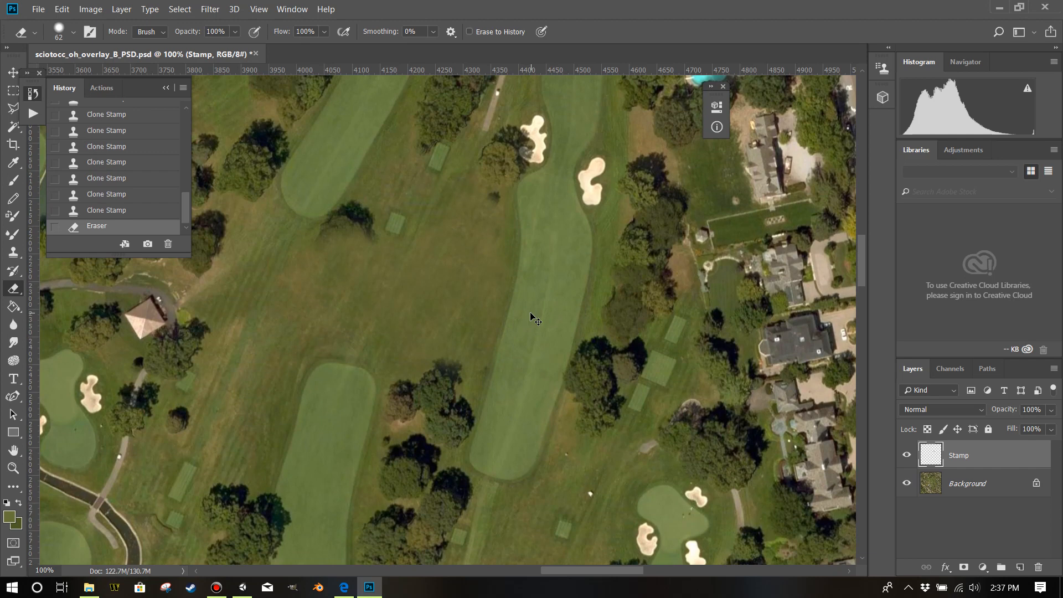
pyautogui.scroll(-3, 531, 316)
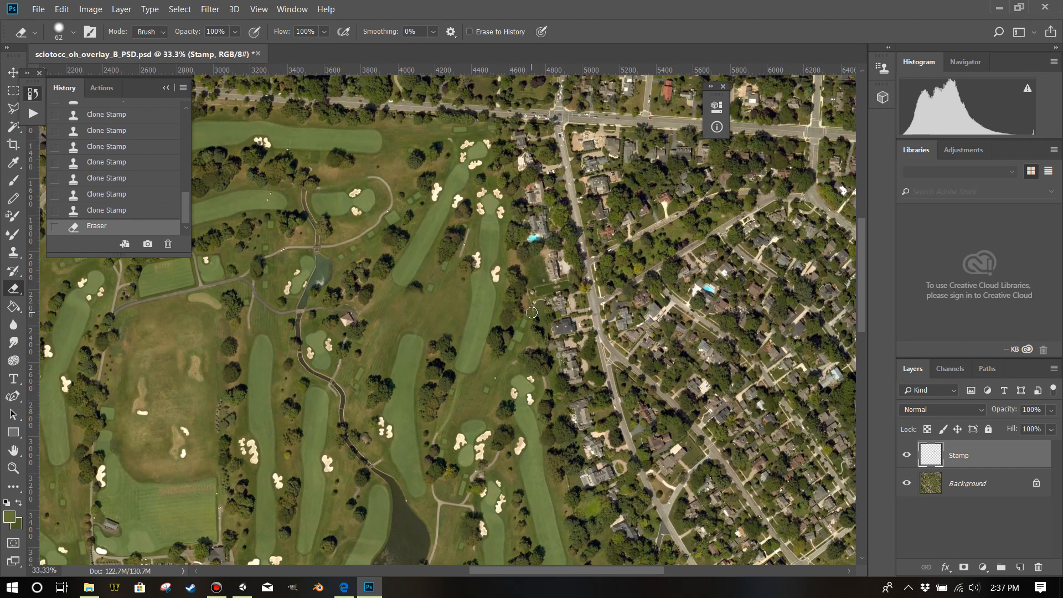
pyautogui.scroll(-10, 532, 312)
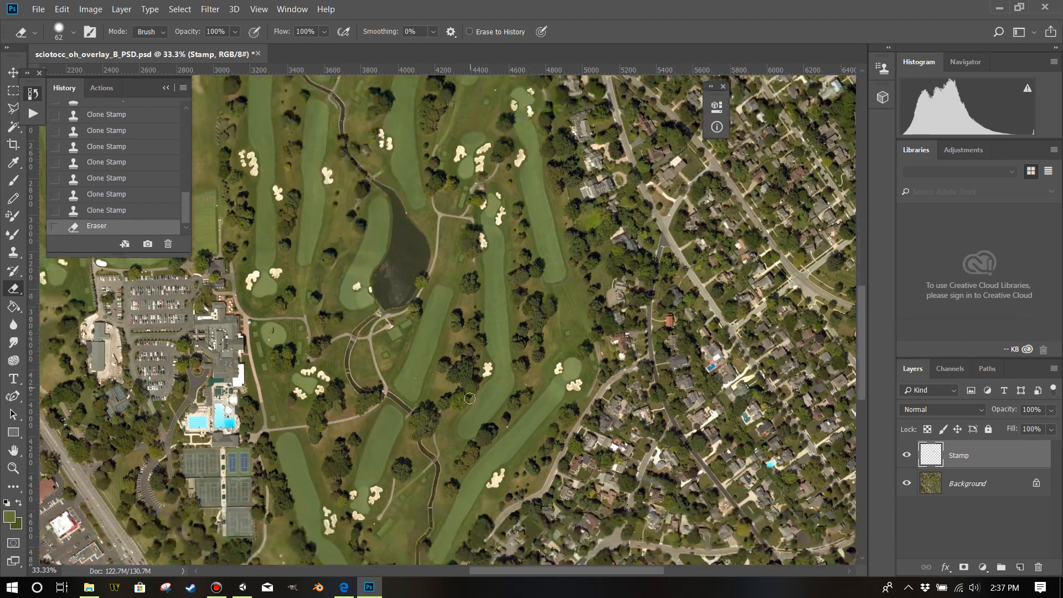
pyautogui.scroll(10, 469, 397)
pyautogui.scroll(4, 472, 382)
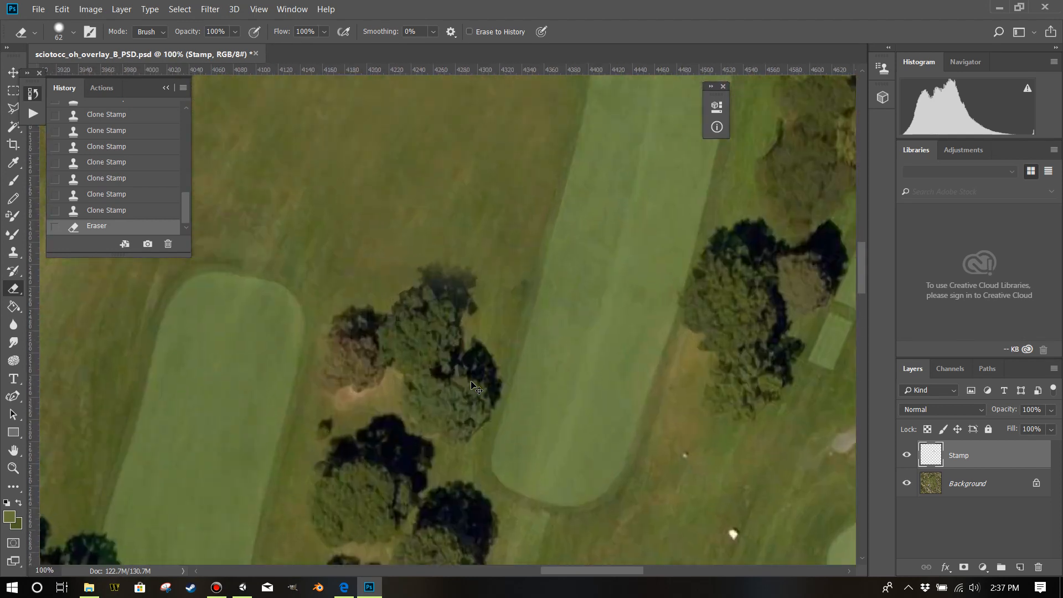
pyautogui.scroll(1, 471, 381)
# Clone grass over most of the next tree cluster using a 120 px Clone Stamp brush with 25% hardness.
pyautogui.moveTo(334, 166)
pyautogui.mouseDown()
pyautogui.moveTo(371, 169)
pyautogui.moveTo(368, 196)
pyautogui.mouseUp()
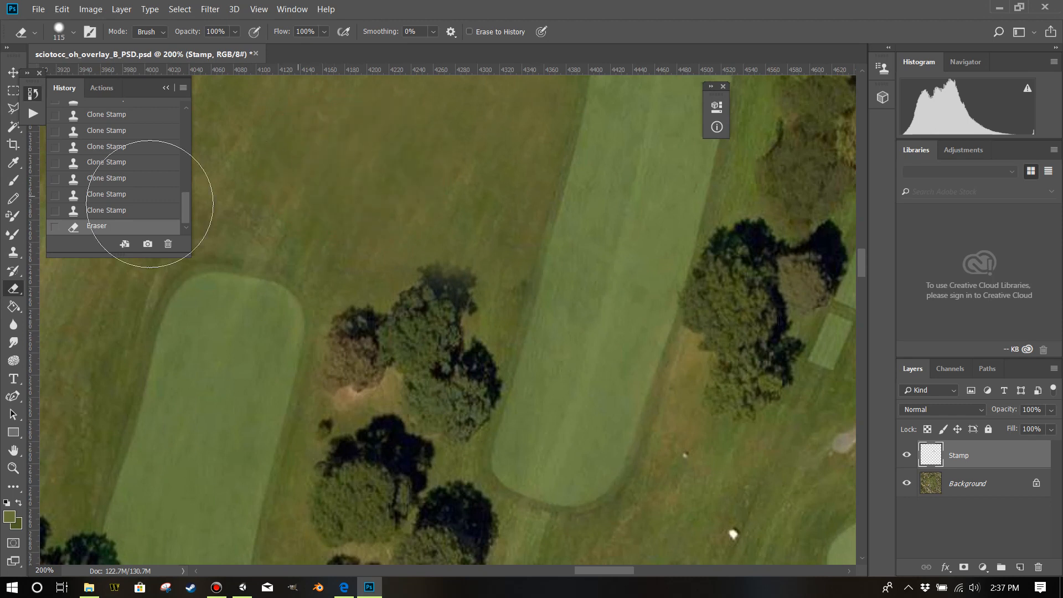
pyautogui.click(13, 253)
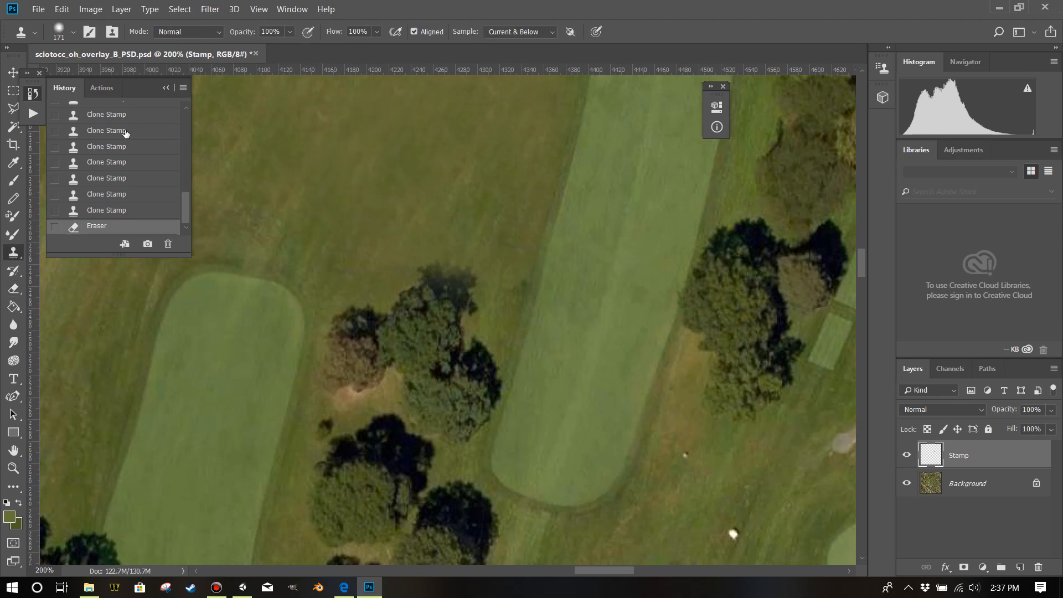
pyautogui.moveTo(363, 177); pyautogui.dragTo(328, 182)
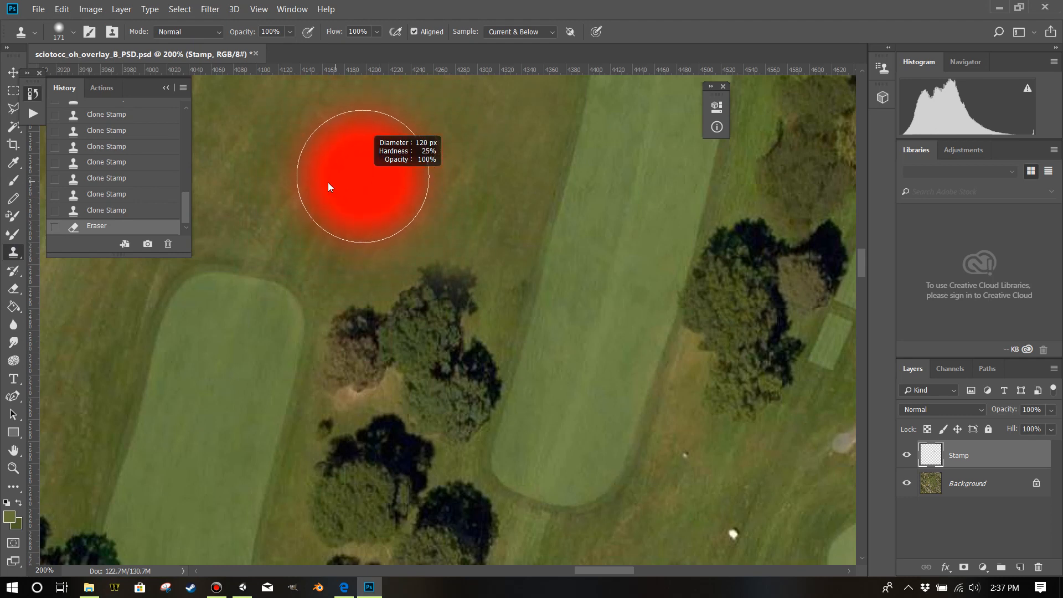
pyautogui.keyDown('alt'); pyautogui.click(425, 180); pyautogui.keyUp('alt')
pyautogui.click(428, 289)
pyautogui.click(436, 308)
pyautogui.click(442, 311)
pyautogui.moveTo(382, 327); pyautogui.dragTo(379, 331)
pyautogui.click(373, 335)
pyautogui.click(370, 352)
pyautogui.click(429, 337)
pyautogui.click(432, 353)
pyautogui.click(428, 368)
# Alternate between the Eraser and Clone Stamp tools, reducing the Eraser brush to 35 px.
pyautogui.click(13, 289)
pyautogui.moveTo(380, 257); pyautogui.dragTo(320, 268)
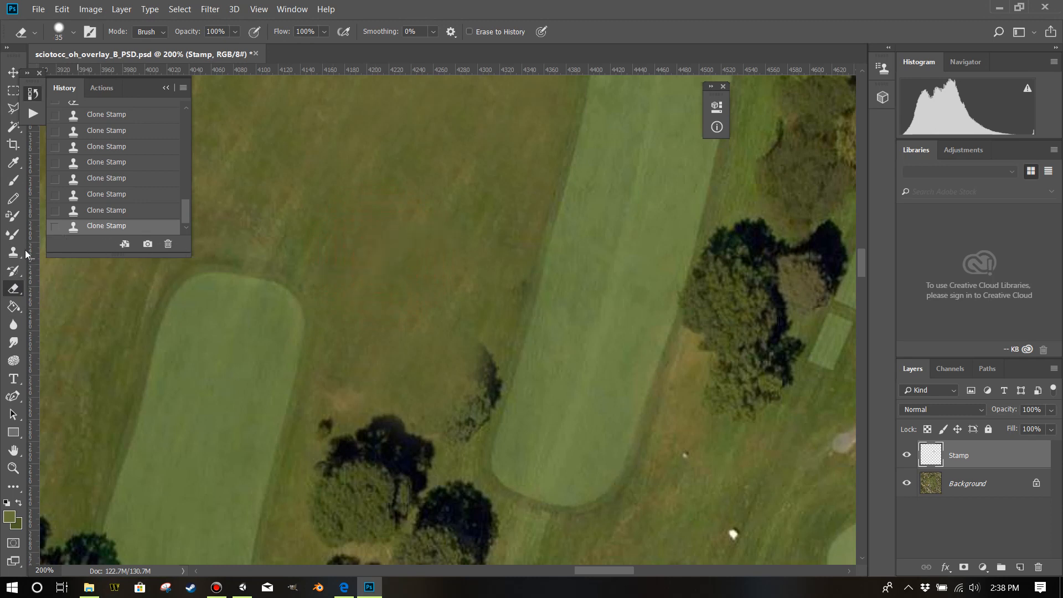
pyautogui.click(13, 252)
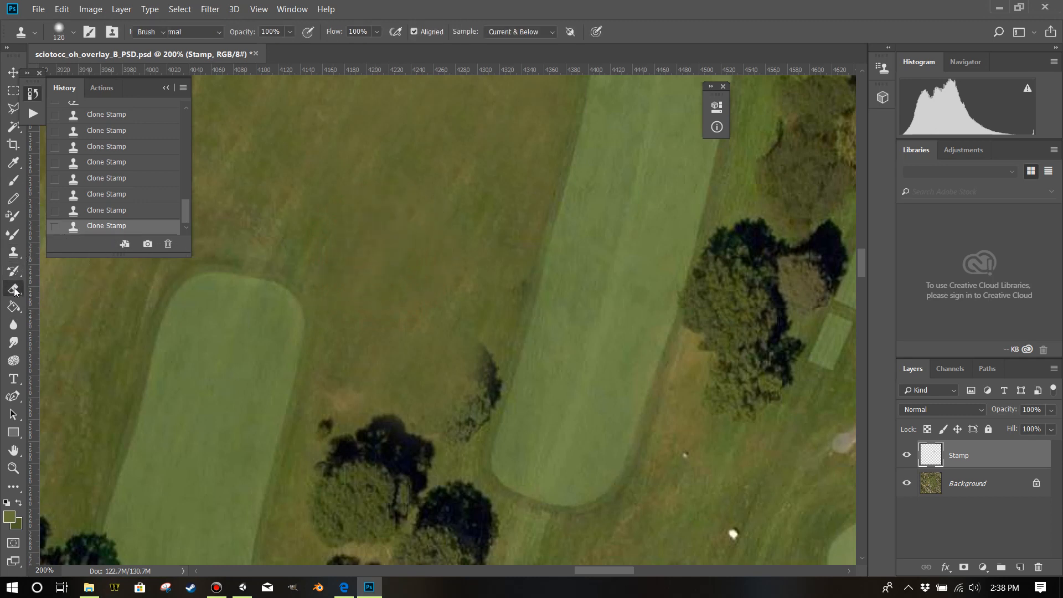
pyautogui.click(13, 289)
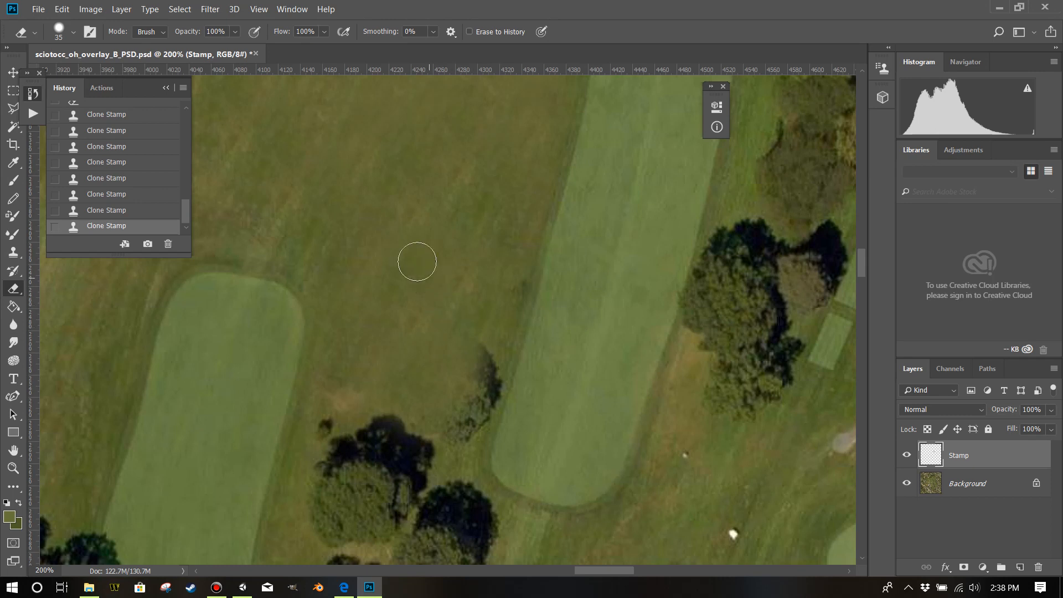
# Clone rough grass over the remaining trees between the two fairways using an 84 px Clone Stamp brush.
pyautogui.click(14, 253)
pyautogui.moveTo(401, 257); pyautogui.dragTo(374, 262)
pyautogui.keyDown('alt'); pyautogui.click(438, 249); pyautogui.keyUp('alt')
pyautogui.moveTo(457, 360); pyautogui.dragTo(457, 383)
pyautogui.moveTo(446, 421); pyautogui.dragTo(437, 415)
pyautogui.keyDown('alt'); pyautogui.click(443, 306); pyautogui.keyUp('alt')
pyautogui.moveTo(364, 433)
pyautogui.mouseDown()
pyautogui.moveTo(350, 433)
pyautogui.moveTo(380, 439)
pyautogui.moveTo(399, 463)
pyautogui.mouseUp()
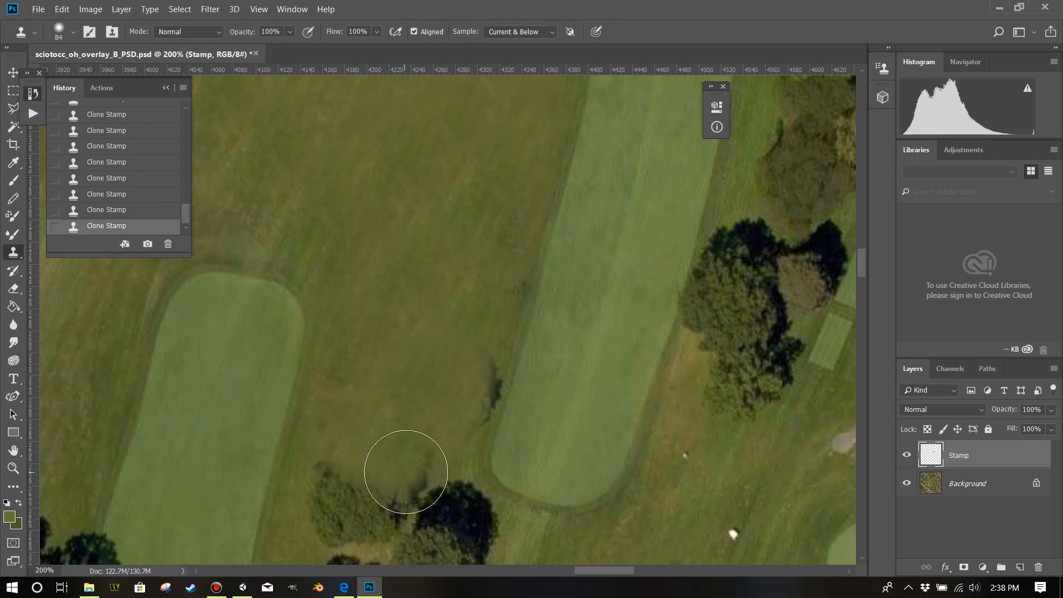
# Clone rough grass over the small dark shrub and most of the olive-coloured tree left of the fairway bunker.
pyautogui.scroll(4, 612, 239)
pyautogui.scroll(10, 609, 238)
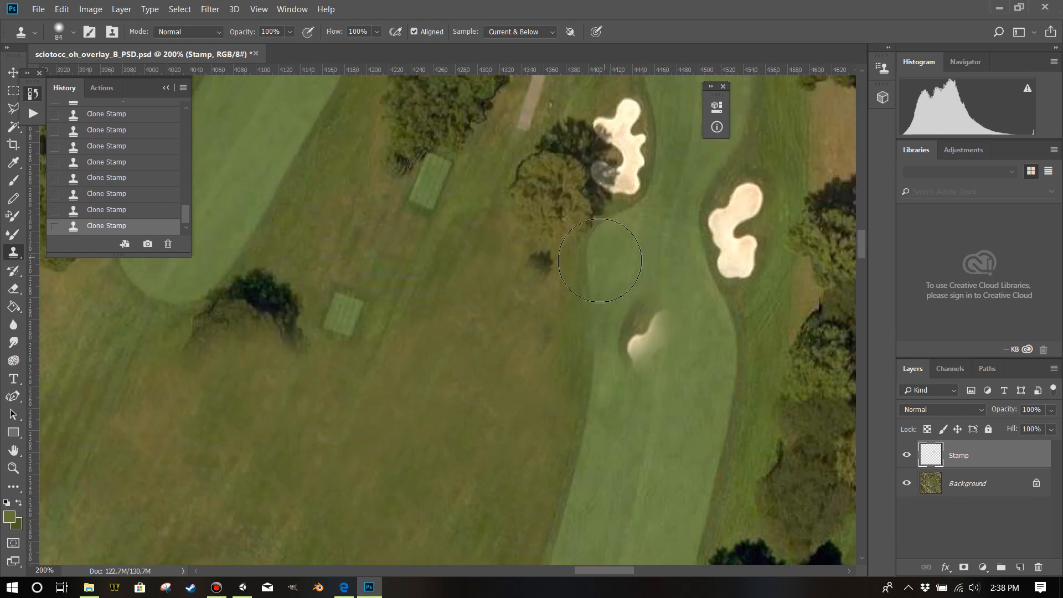
pyautogui.moveTo(536, 335); pyautogui.dragTo(527, 368)
pyautogui.moveTo(521, 256)
pyautogui.mouseDown()
pyautogui.moveTo(534, 232)
pyautogui.moveTo(528, 267)
pyautogui.moveTo(546, 278)
pyautogui.mouseUp()
# Clone grass over the outer branches of the dark tree beside the bunker using a 32 px brush.
pyautogui.scroll(3, 610, 253)
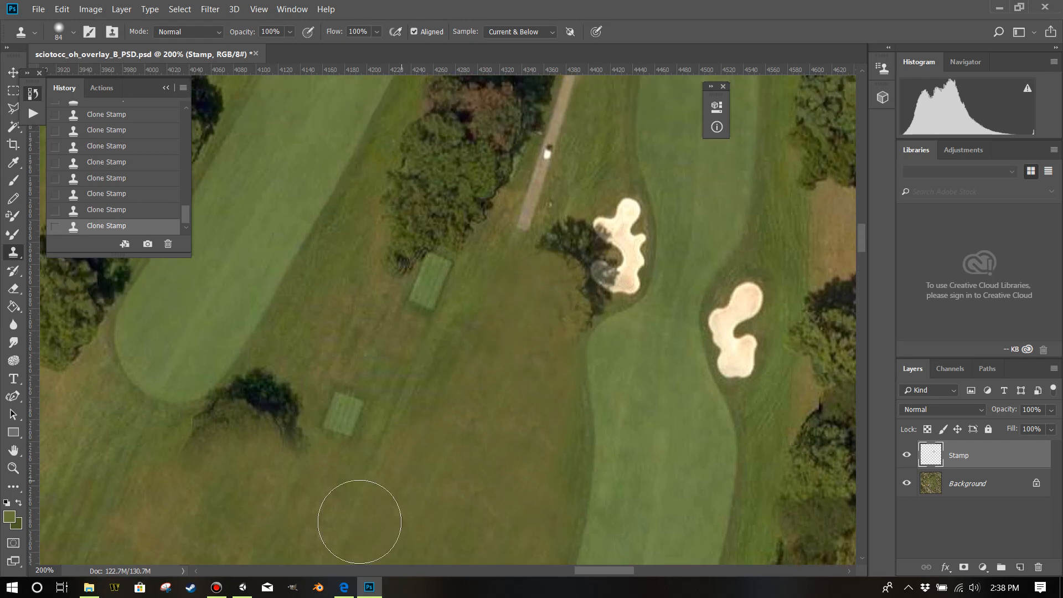
pyautogui.moveTo(580, 570); pyautogui.dragTo(593, 570)
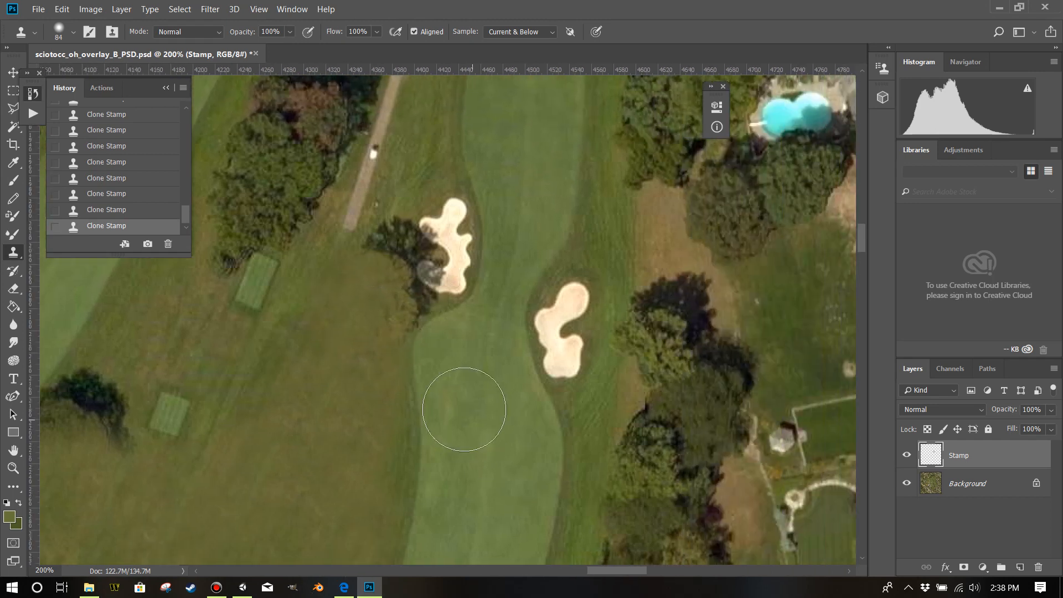
pyautogui.scroll(2, 444, 376)
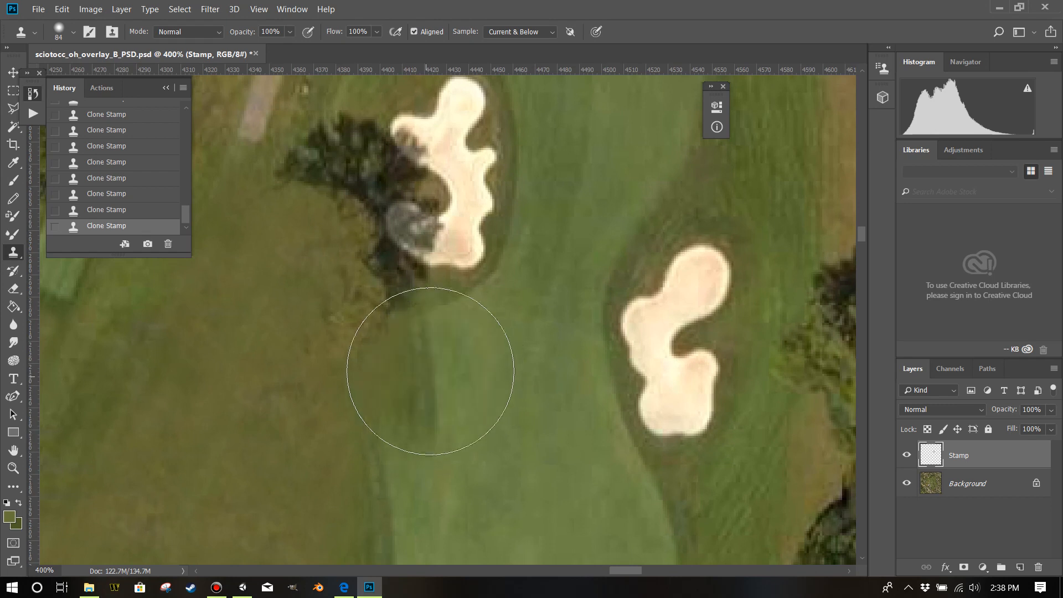
pyautogui.scroll(8, 438, 361)
pyautogui.moveTo(384, 201); pyautogui.dragTo(308, 219)
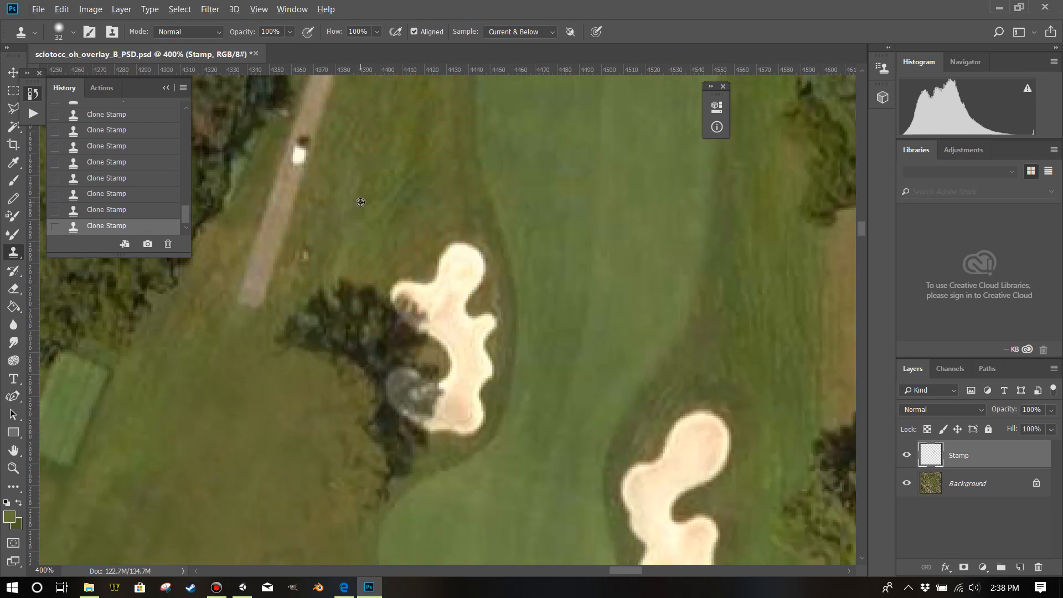
pyautogui.click(321, 248)
pyautogui.moveTo(279, 350)
pyautogui.mouseDown()
pyautogui.moveTo(327, 335)
pyautogui.moveTo(325, 358)
pyautogui.moveTo(341, 370)
pyautogui.moveTo(351, 342)
pyautogui.mouseUp()
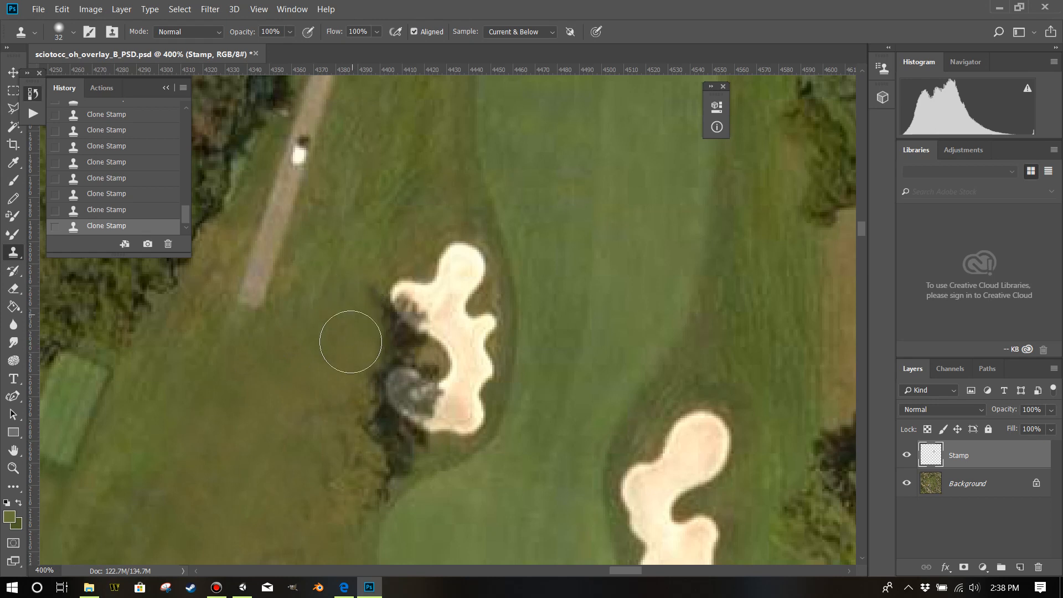
# Resample nearby grass and clone it over the rest of the dark tree along the bunker's left edge.
pyautogui.keyDown('alt'); pyautogui.click(297, 425); pyautogui.keyUp('alt')
pyautogui.moveTo(342, 472)
pyautogui.mouseDown()
pyautogui.moveTo(368, 467)
pyautogui.moveTo(365, 444)
pyautogui.mouseUp()
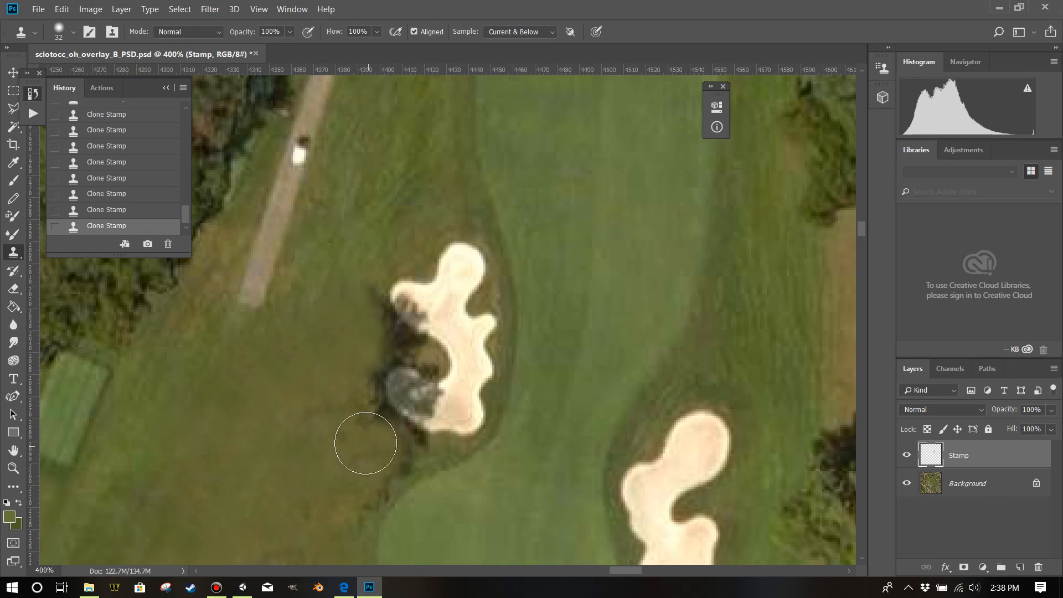
pyautogui.moveTo(351, 401)
pyautogui.mouseDown()
pyautogui.moveTo(385, 409)
pyautogui.moveTo(403, 427)
pyautogui.moveTo(374, 471)
pyautogui.mouseUp()
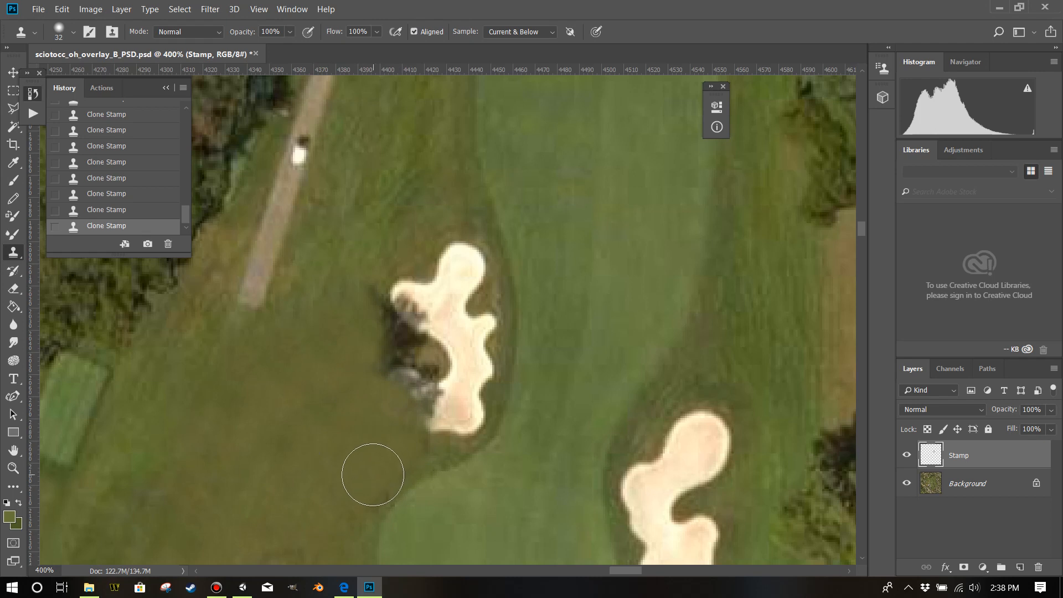
pyautogui.moveTo(381, 327)
pyautogui.mouseDown()
pyautogui.moveTo(380, 356)
pyautogui.moveTo(403, 346)
pyautogui.moveTo(375, 304)
pyautogui.moveTo(382, 321)
pyautogui.moveTo(333, 325)
pyautogui.mouseUp()
pyautogui.moveTo(396, 363); pyautogui.dragTo(380, 372)
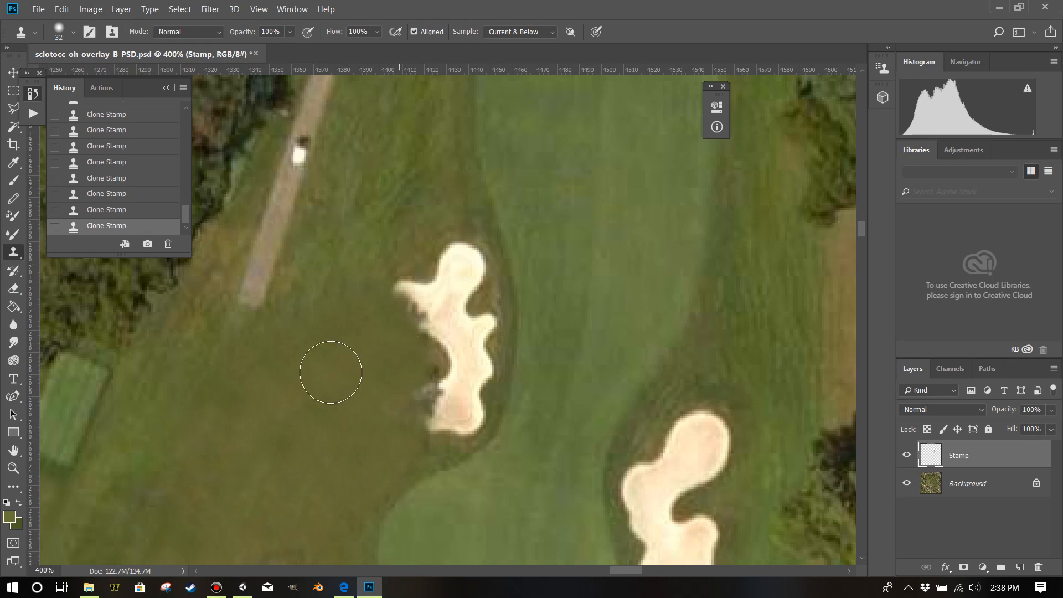
# Erase the cloned grass covering the bunker's two left lobes with a 17 px Eraser.
pyautogui.click(22, 288)
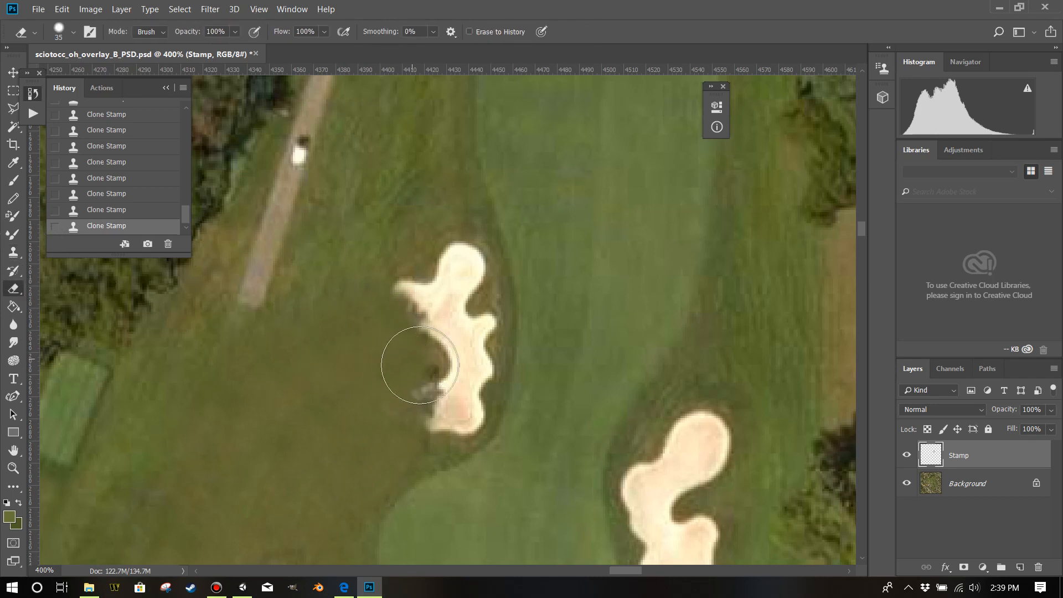
pyautogui.moveTo(400, 377); pyautogui.dragTo(402, 378)
pyautogui.moveTo(445, 409); pyautogui.dragTo(426, 409)
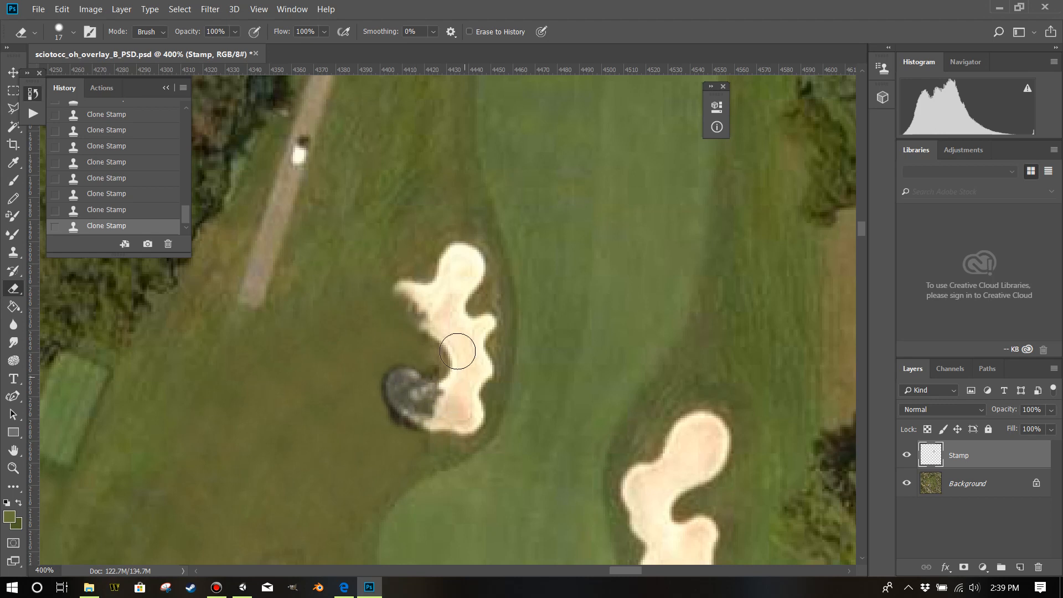
pyautogui.moveTo(419, 311); pyautogui.dragTo(404, 301)
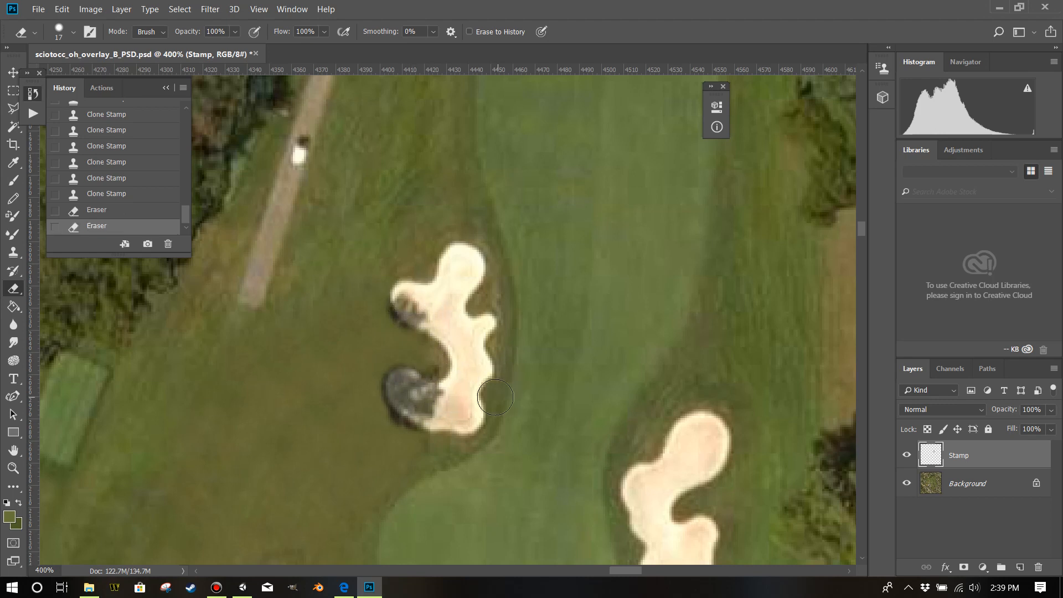
# Draw a freehand Lasso selection of the grass, following the bunker's left edge closely around both lobes.
pyautogui.scroll(-2, 499, 401)
pyautogui.scroll(3, 499, 402)
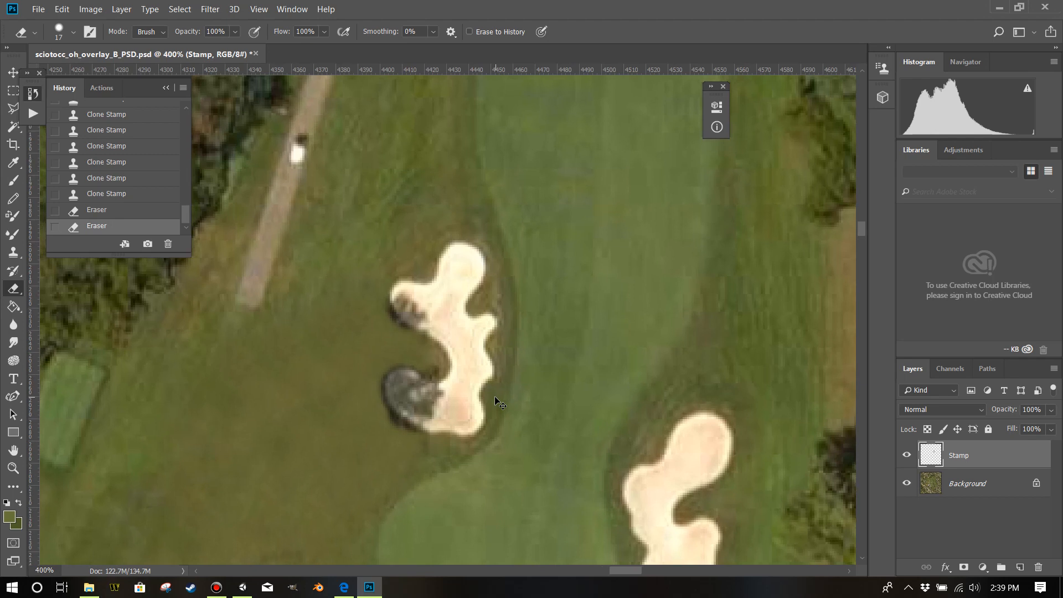
pyautogui.scroll(1, 499, 402)
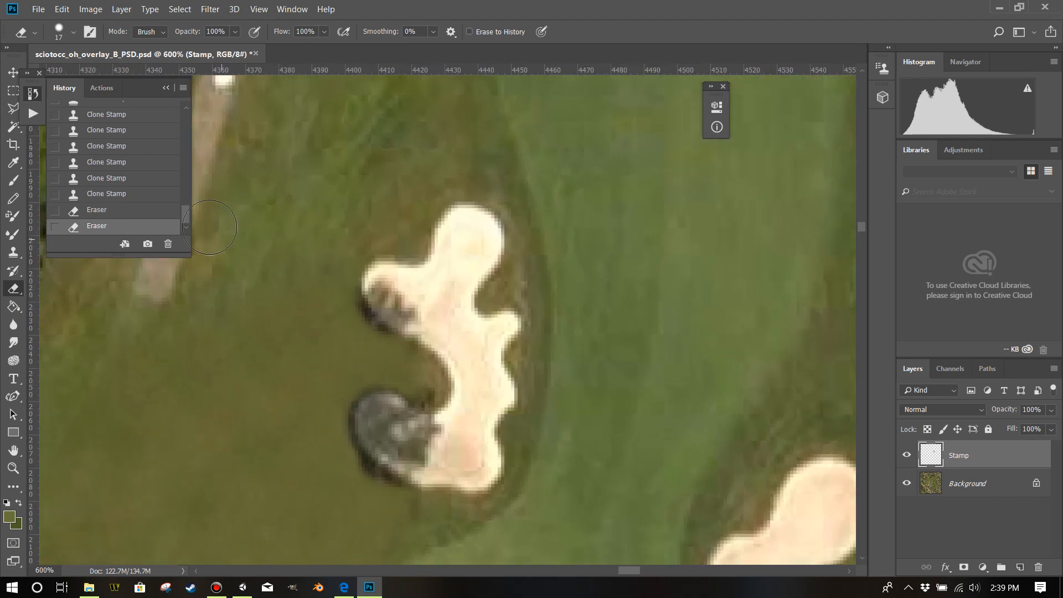
pyautogui.click(10, 108)
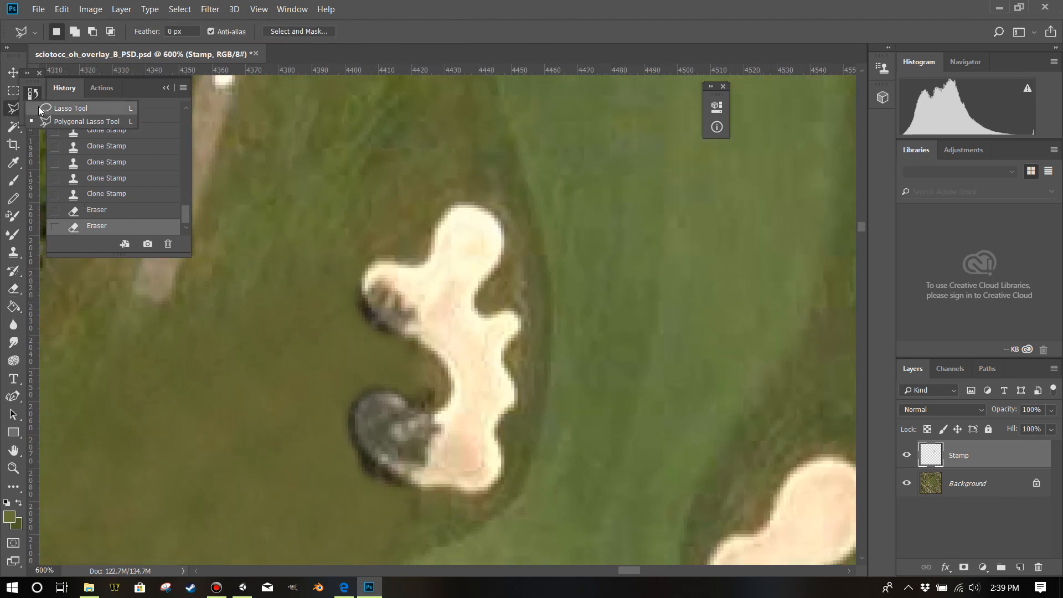
pyautogui.click(83, 108)
pyautogui.moveTo(366, 266); pyautogui.dragTo(366, 303)
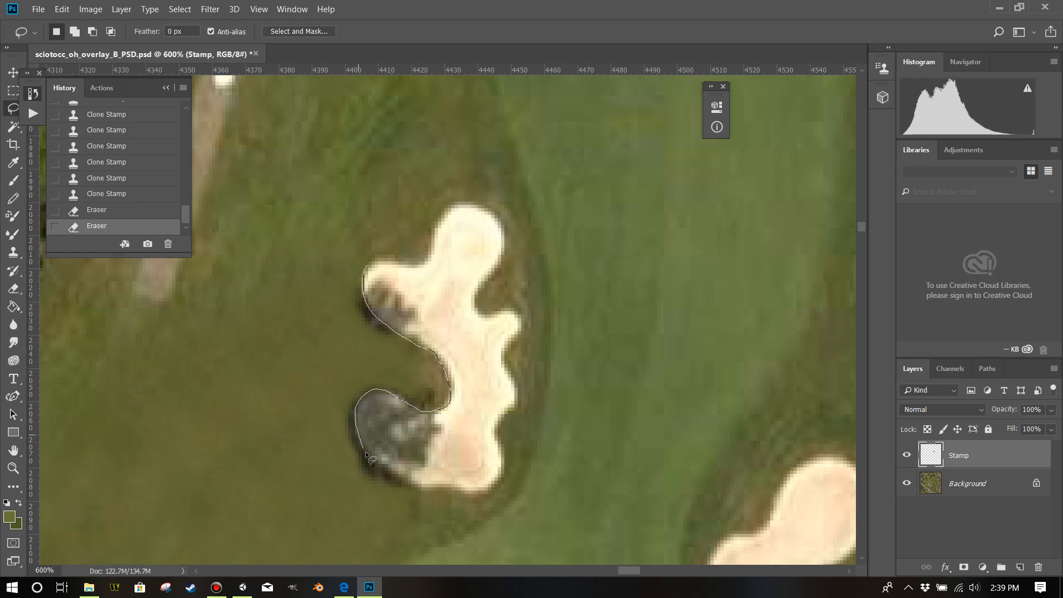
pyautogui.moveTo(384, 542)
pyautogui.mouseDown()
pyautogui.moveTo(292, 539)
pyautogui.moveTo(167, 472)
pyautogui.mouseUp()
pyautogui.moveTo(392, 259); pyautogui.dragTo(392, 259)
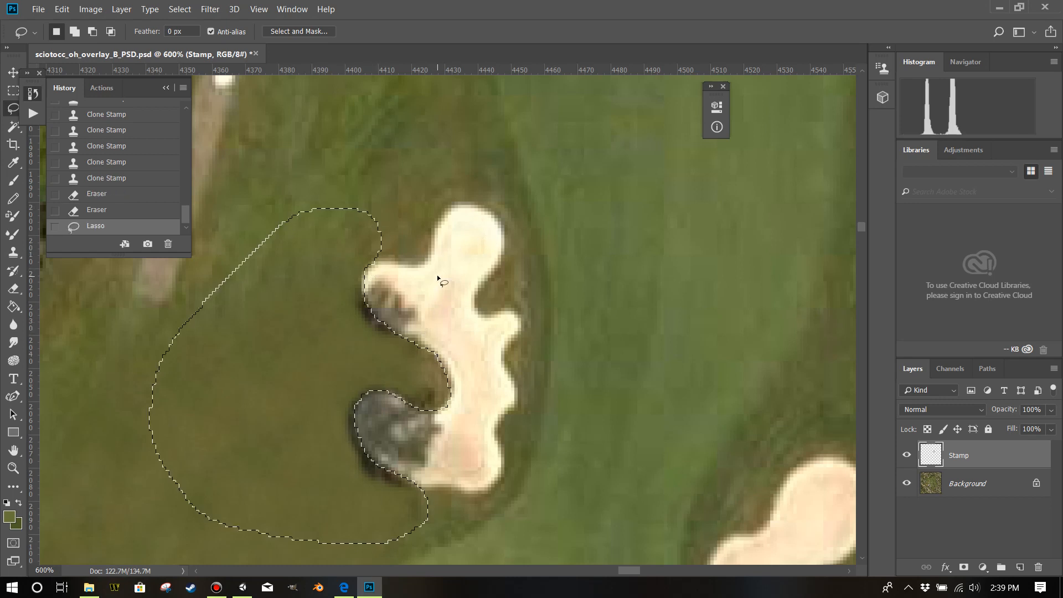
# Clone grass inside the selection up to the bunker's left edge with a 32 px brush, and deselect.
pyautogui.scroll(3, 415, 258)
pyautogui.scroll(-2, 16, 214)
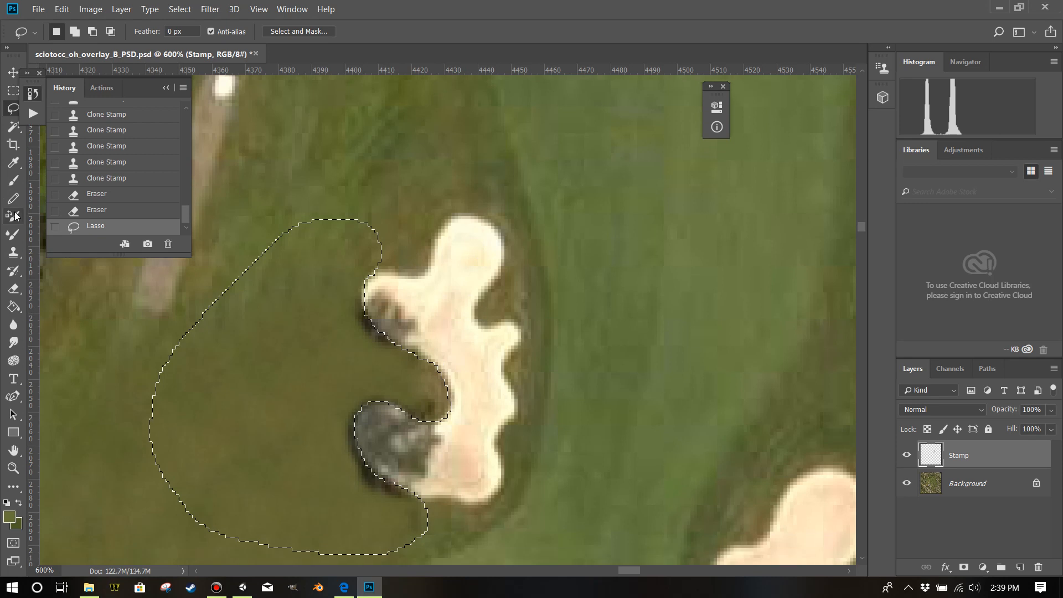
pyautogui.click(13, 252)
pyautogui.scroll(-4, 328, 162)
pyautogui.scroll(-1, 328, 166)
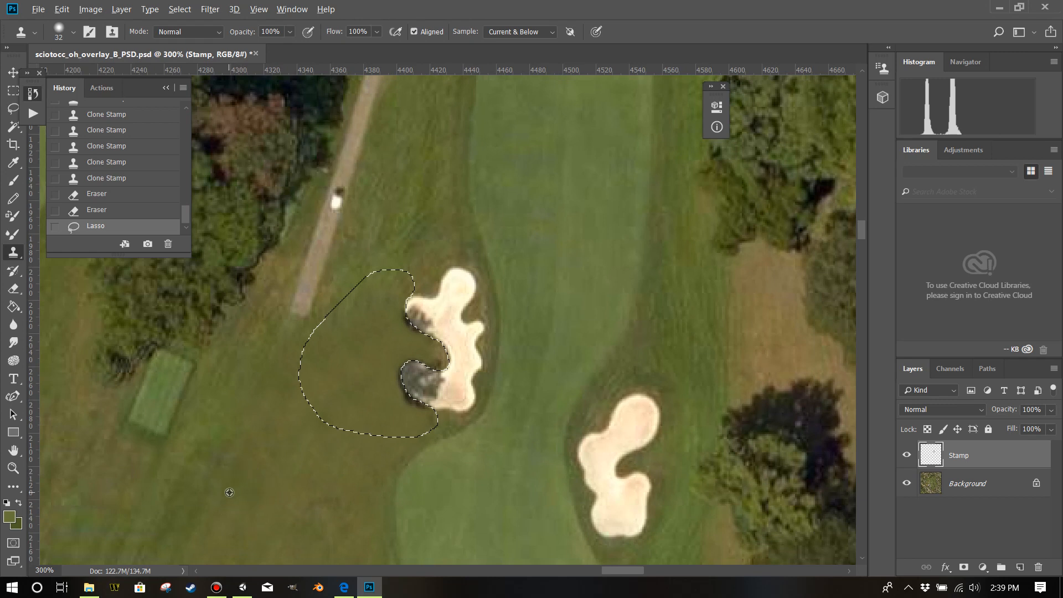
pyautogui.keyDown('alt'); pyautogui.click(256, 482); pyautogui.keyUp('alt')
pyautogui.moveTo(395, 387)
pyautogui.mouseDown()
pyautogui.moveTo(402, 400)
pyautogui.moveTo(399, 374)
pyautogui.moveTo(420, 360)
pyautogui.moveTo(396, 314)
pyautogui.moveTo(389, 434)
pyautogui.moveTo(432, 417)
pyautogui.moveTo(408, 380)
pyautogui.mouseUp()
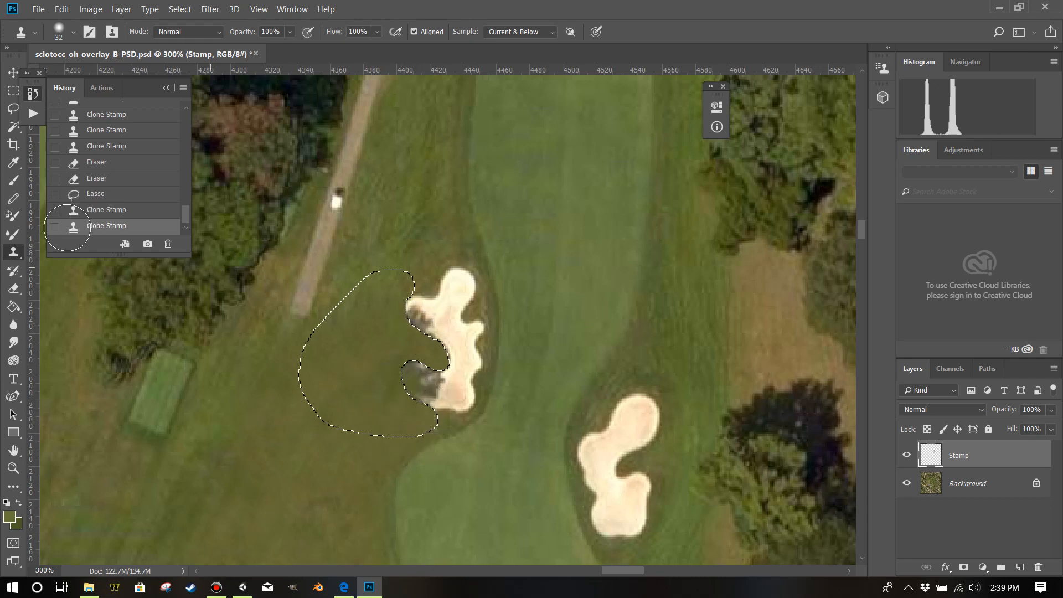
pyautogui.click(14, 93)
pyautogui.click(434, 363)
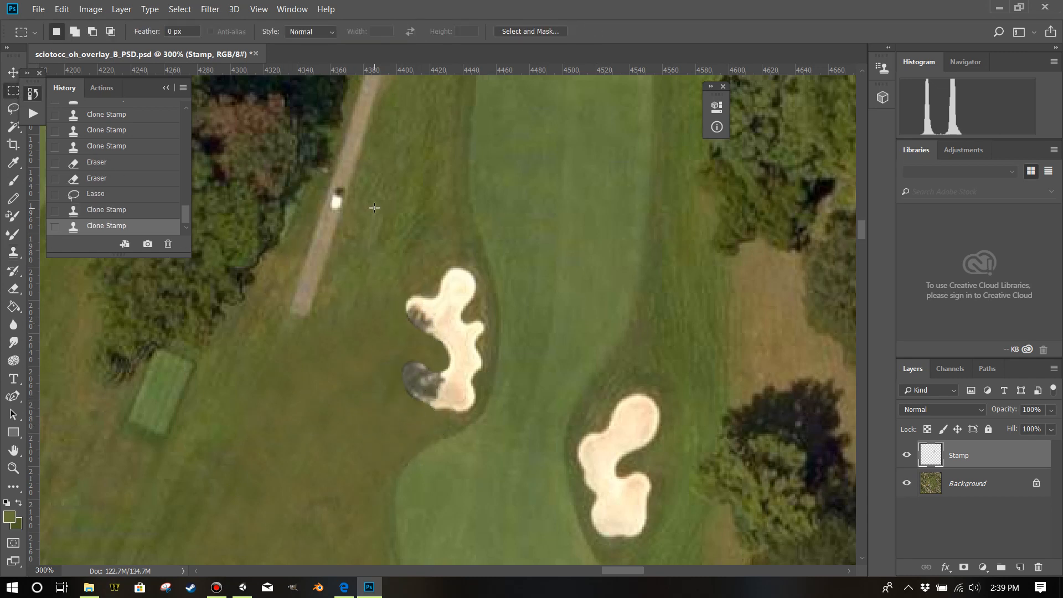
# Select a rectangle around the bunker on the Stamp layer, apply a 0.5-pixel Gaussian Blur, and deselect.
pyautogui.scroll(3, 446, 406)
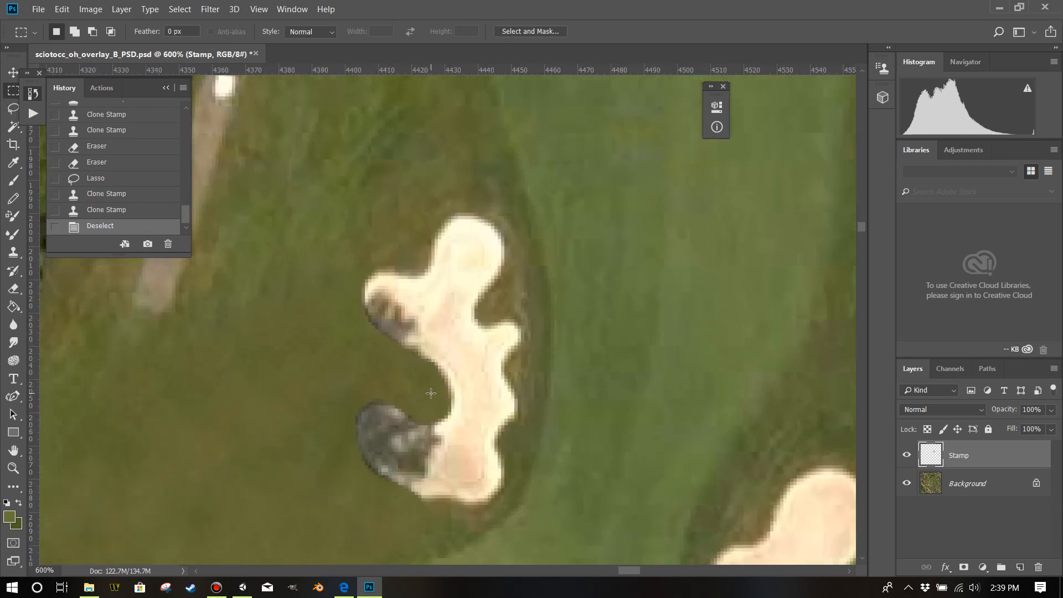
pyautogui.scroll(-2, 435, 318)
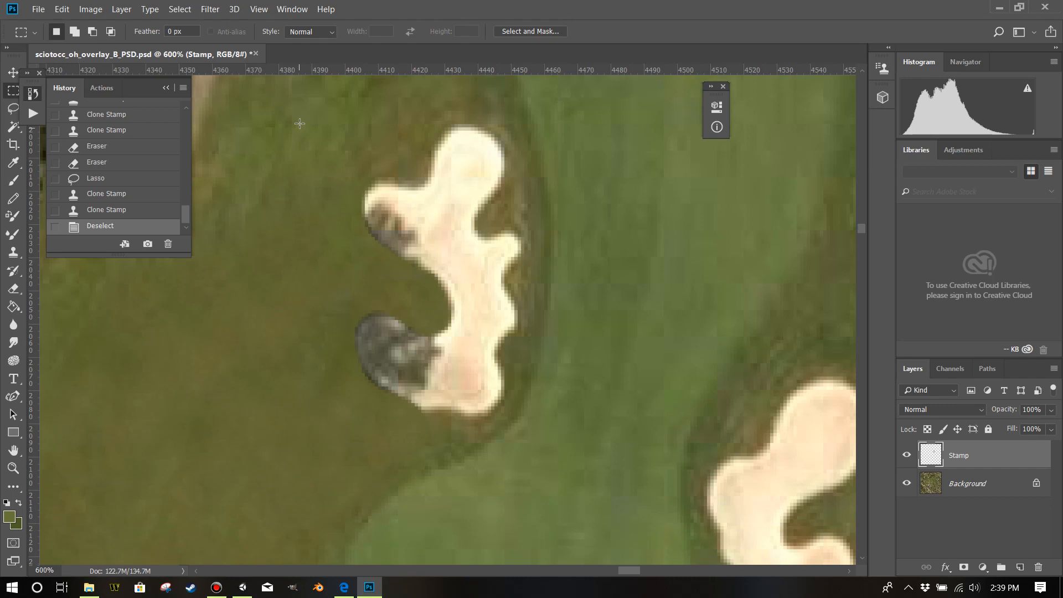
pyautogui.moveTo(289, 125); pyautogui.dragTo(520, 465)
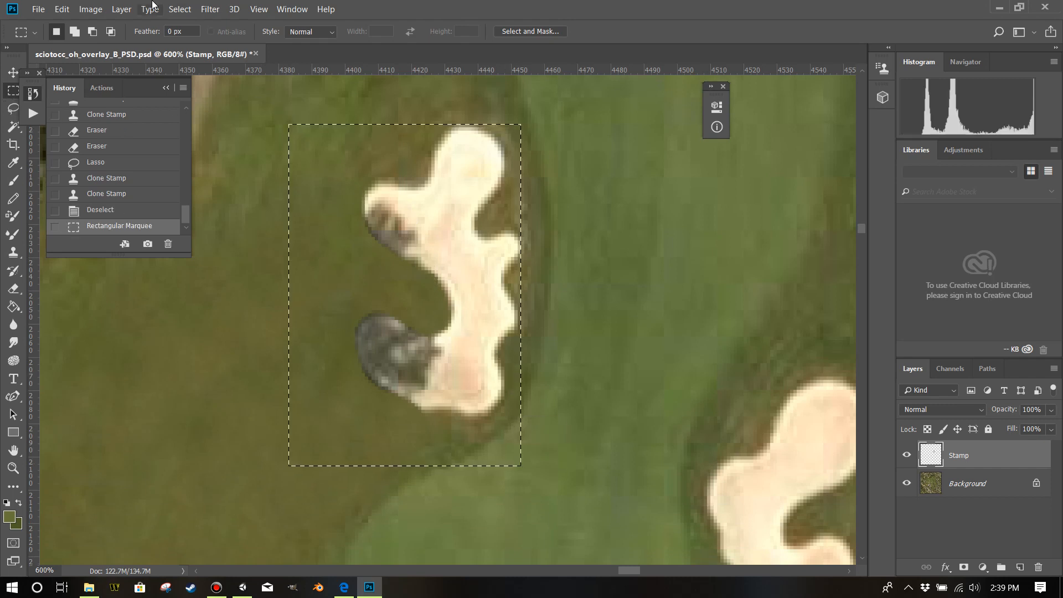
pyautogui.click(211, 9)
pyautogui.moveTo(257, 173)
pyautogui.click(413, 220)
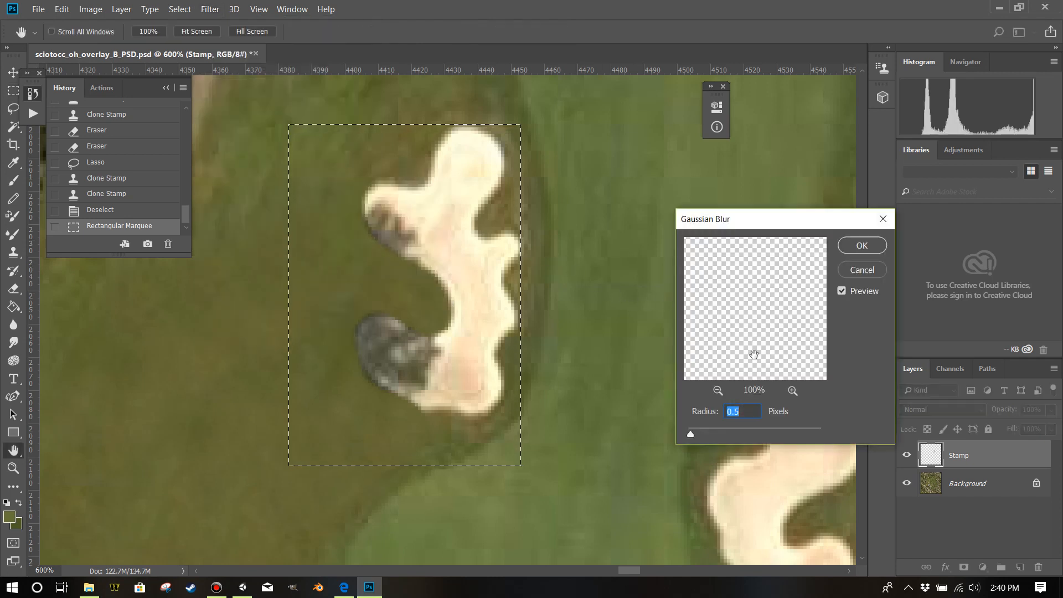
pyautogui.click(862, 245)
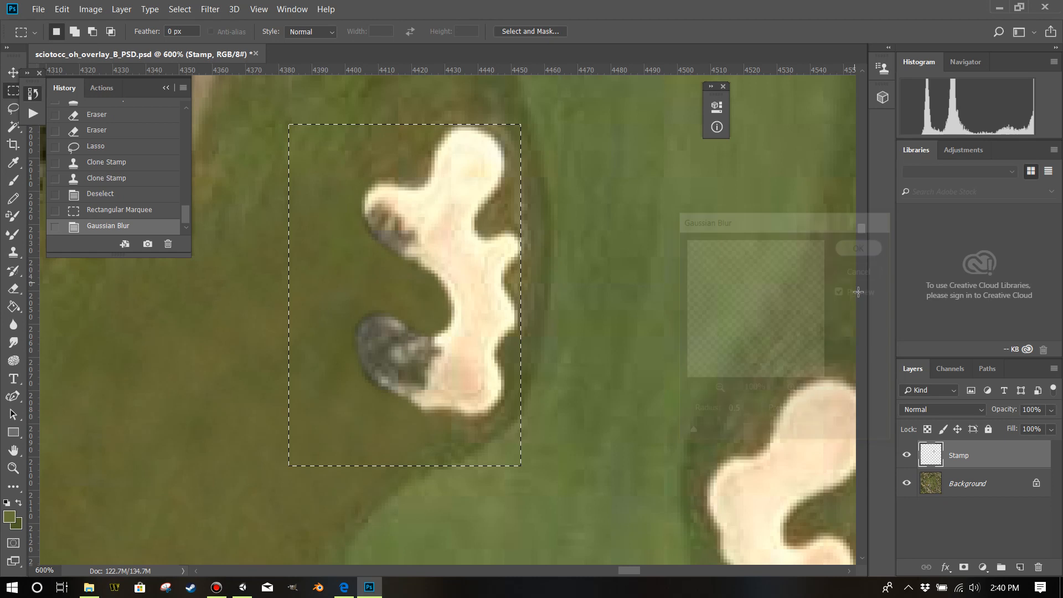
pyautogui.click(466, 271)
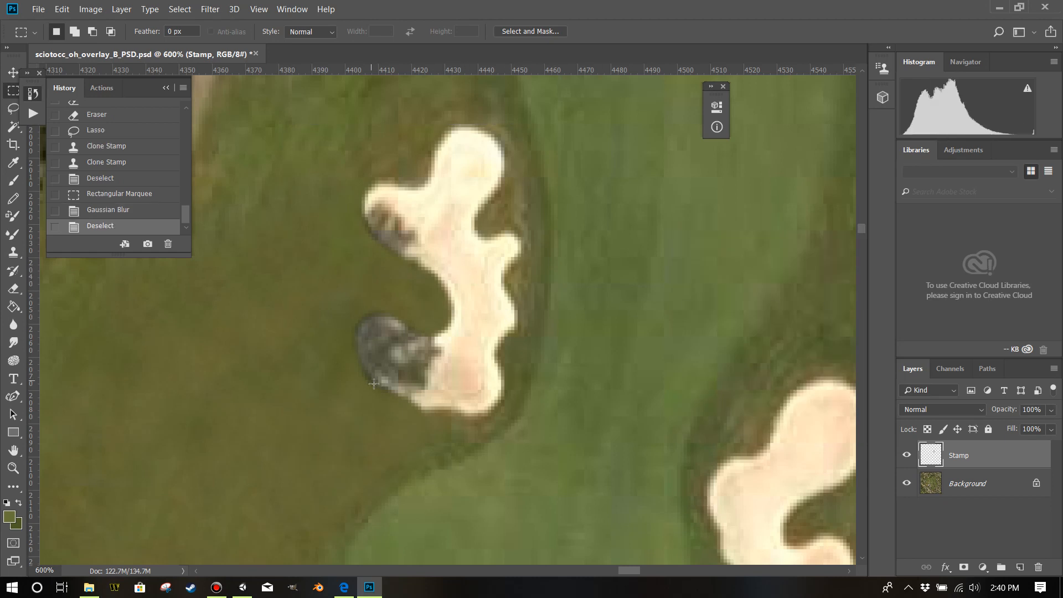
# Touch up the grass along the bunker's lower-left edge using an 11 px Clone Stamp brush.
pyautogui.click(14, 252)
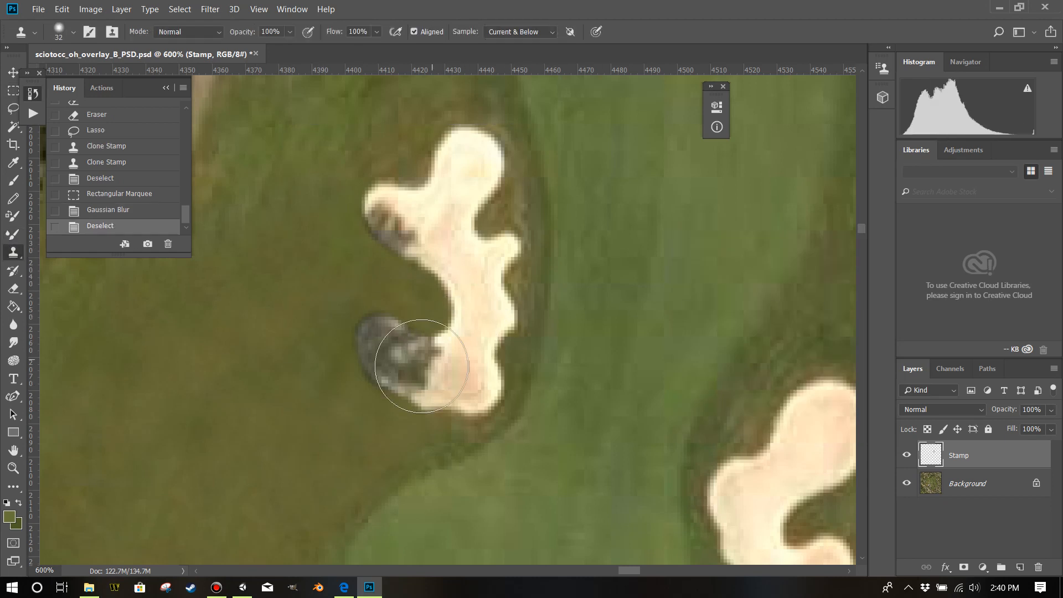
pyautogui.moveTo(325, 400); pyautogui.dragTo(285, 393)
pyautogui.click(357, 384)
pyautogui.click(384, 404)
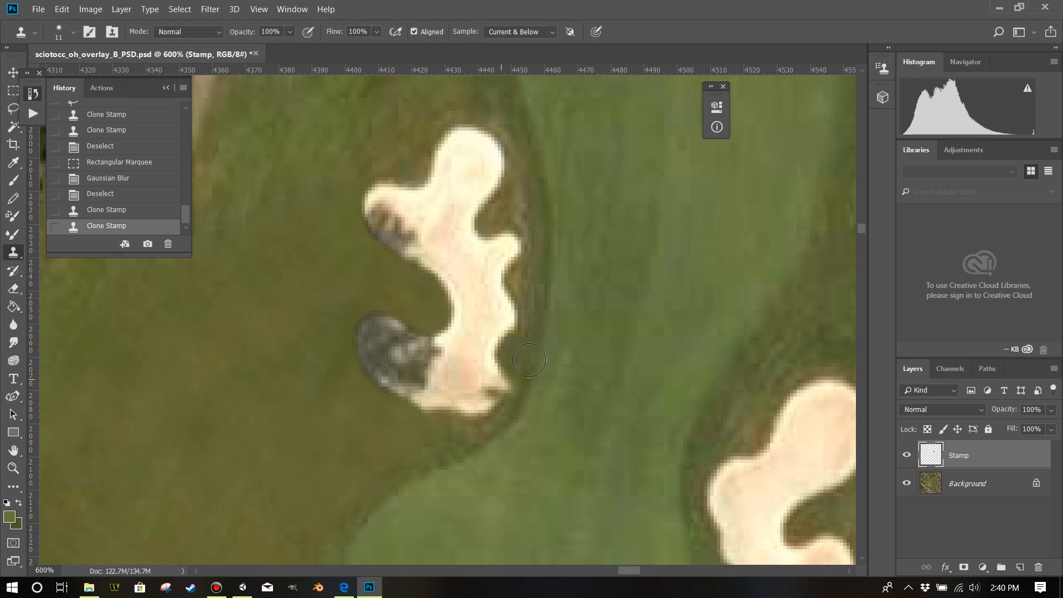
# Clone clean bunker sand over the tree shadow in the upper-left lobe with the 11 px brush.
pyautogui.scroll(-1, 515, 366)
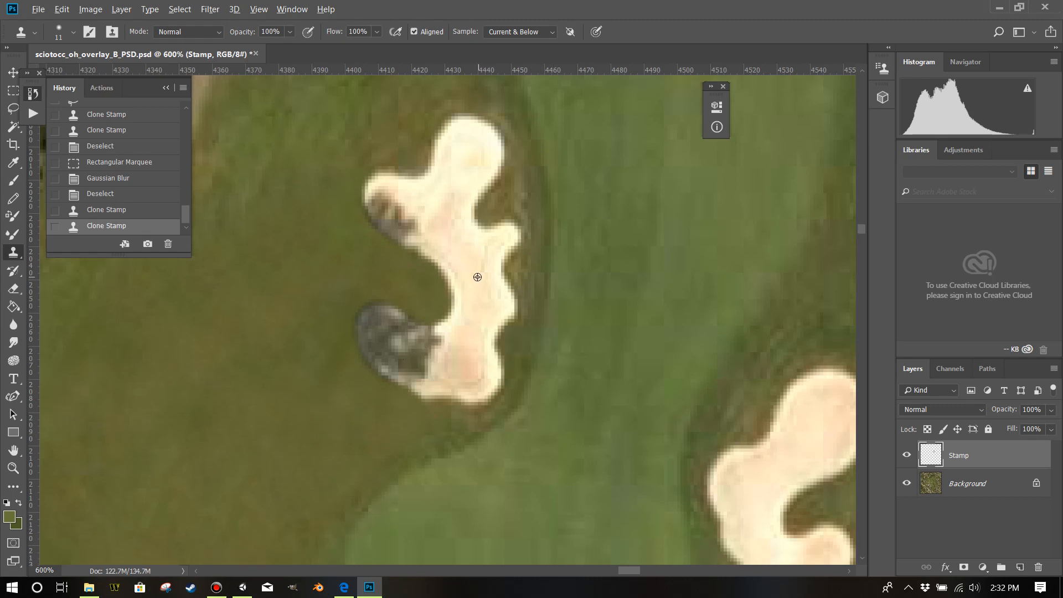
pyautogui.keyDown('alt'); pyautogui.click(460, 248); pyautogui.keyUp('alt')
pyautogui.click(415, 230)
pyautogui.moveTo(412, 229); pyautogui.dragTo(395, 211)
pyautogui.click(390, 209)
pyautogui.click(387, 202)
pyautogui.click(384, 200)
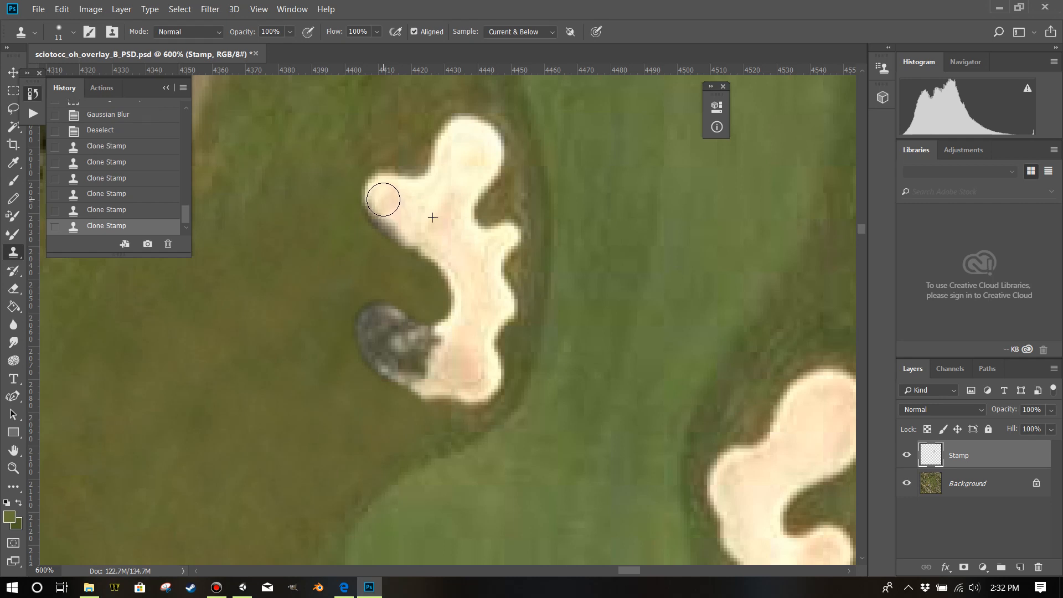
pyautogui.keyDown('alt'); pyautogui.click(437, 211); pyautogui.keyUp('alt')
pyautogui.click(418, 232)
pyautogui.click(396, 219)
pyautogui.click(389, 212)
pyautogui.keyDown('alt'); pyautogui.click(439, 226); pyautogui.keyUp('alt')
pyautogui.click(388, 199)
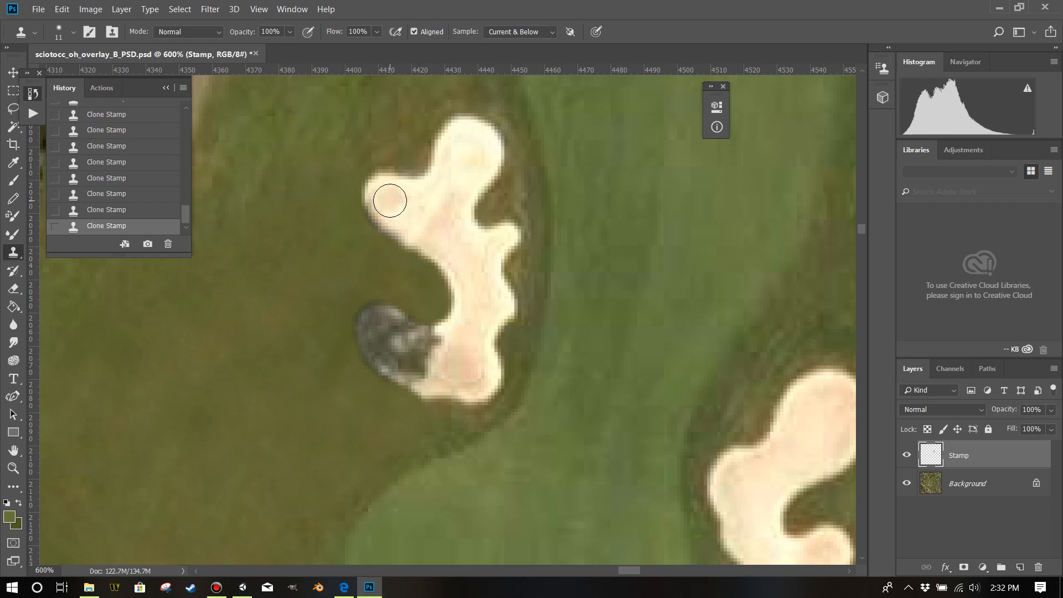
# Clone clean sand into the inner part of the bunker's shadowed lower-left lobe with the 11 px brush, undoing the misplaced stamp near the top.
pyautogui.keyDown('alt'); pyautogui.click(446, 370); pyautogui.keyUp('alt')
pyautogui.click(420, 368)
pyautogui.click(416, 364)
pyautogui.click(436, 351)
pyautogui.click(430, 373)
pyautogui.click(480, 141)
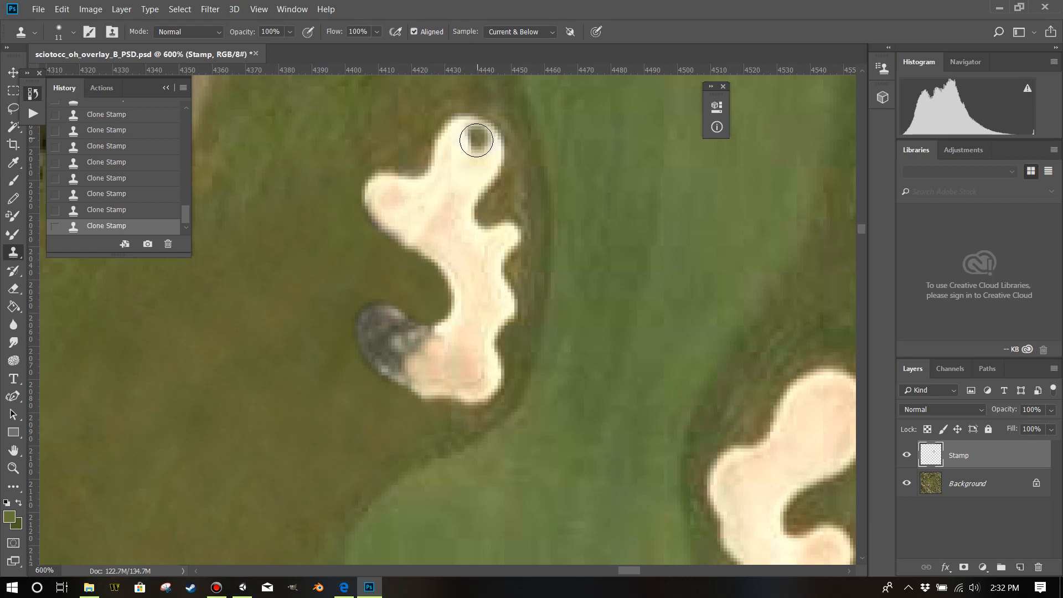
pyautogui.hotkey('ctrl', 'z')
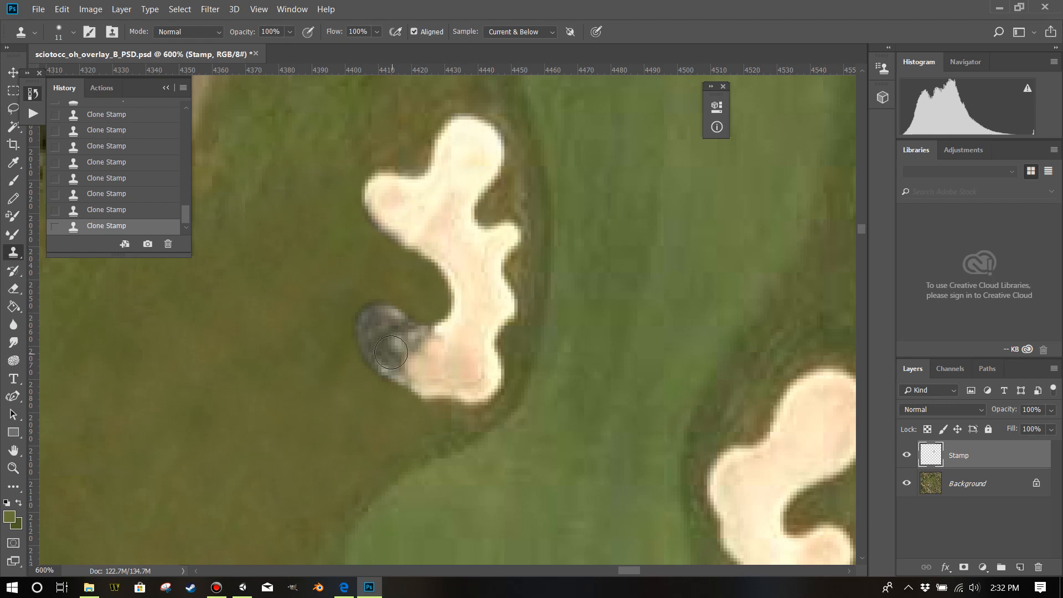
# Clone sand over the remaining dark shadow towards the tip of the bunker's lower-left lobe.
pyautogui.click(398, 351)
pyautogui.click(409, 358)
pyautogui.click(411, 349)
pyautogui.keyDown('alt'); pyautogui.click(460, 357); pyautogui.keyUp('alt')
pyautogui.click(427, 346)
pyautogui.click(435, 345)
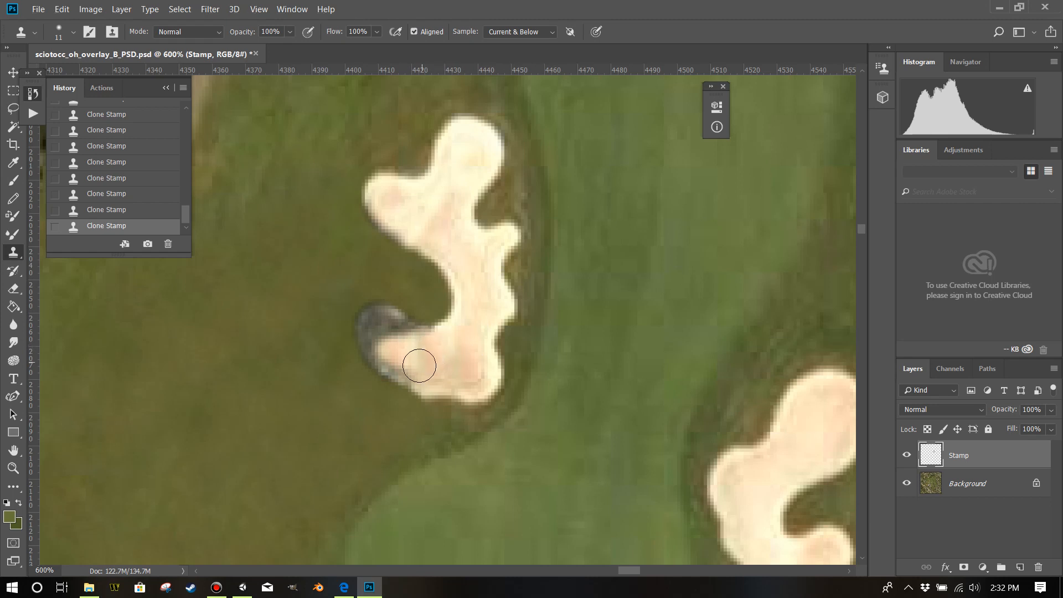
pyautogui.click(381, 333)
pyautogui.click(387, 327)
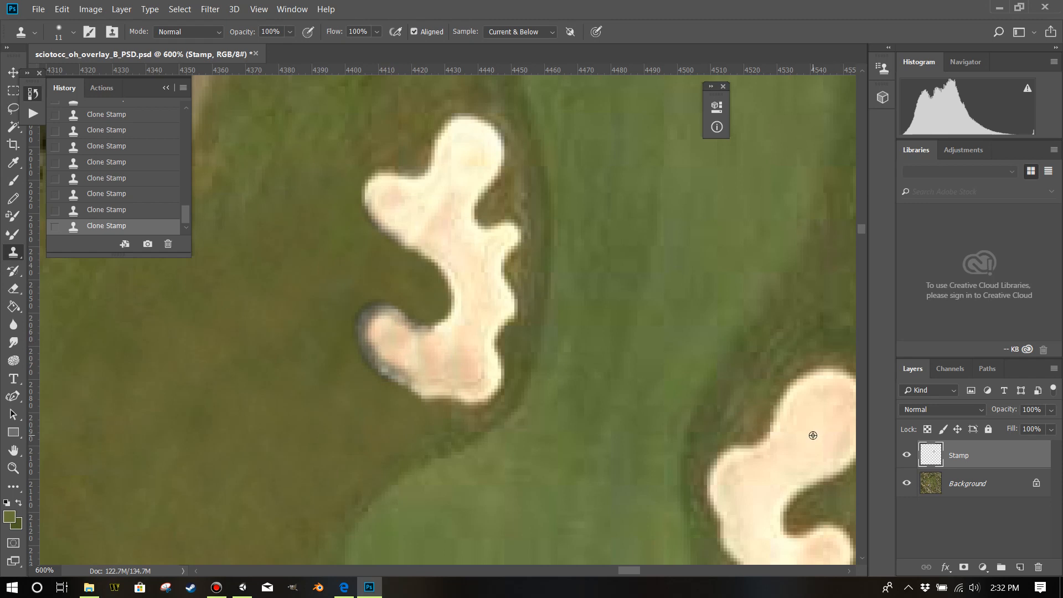
# Clone sand along the lower and outer edge of the lower-left lobe to clear the leftover shadow rim.
pyautogui.click(419, 374)
pyautogui.click(402, 366)
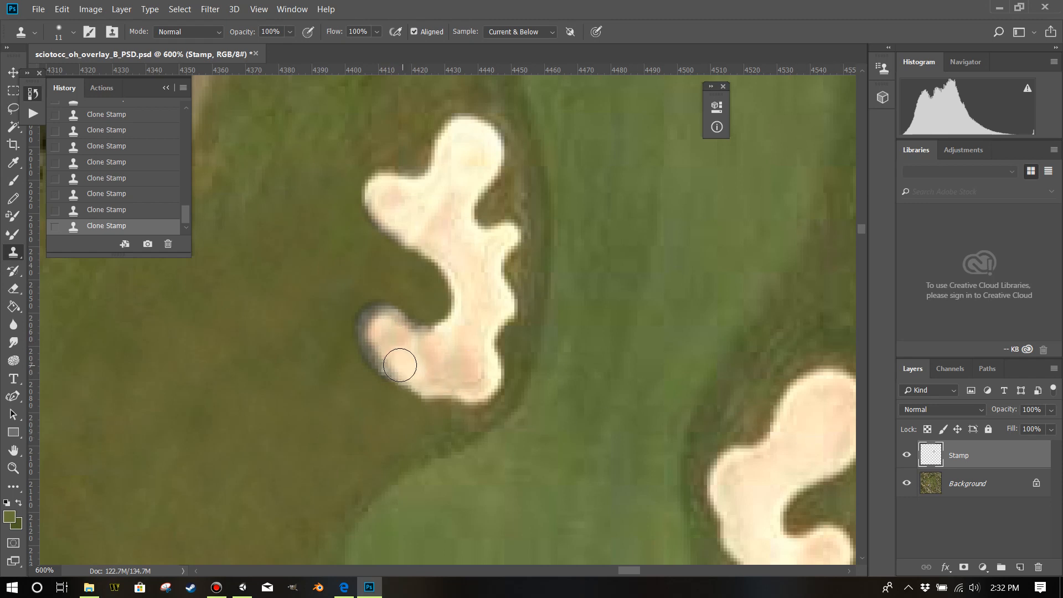
pyautogui.click(387, 357)
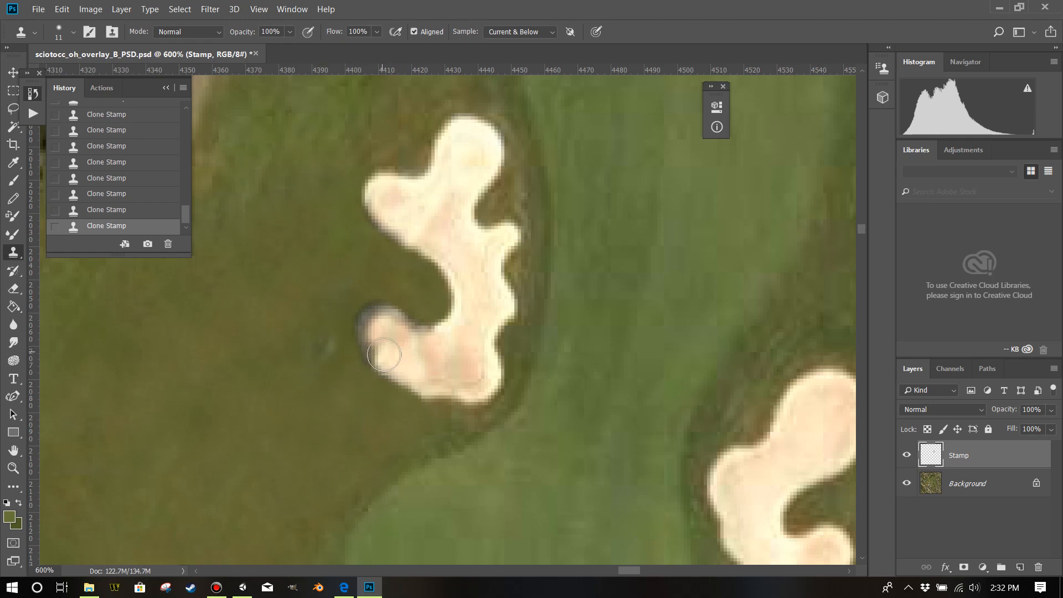
pyautogui.hotkey('ctrl', 'z')
pyautogui.moveTo(384, 350)
pyautogui.mouseDown()
pyautogui.moveTo(371, 326)
pyautogui.moveTo(388, 326)
pyautogui.mouseUp()
pyautogui.keyDown('alt'); pyautogui.click(411, 356); pyautogui.keyUp('alt')
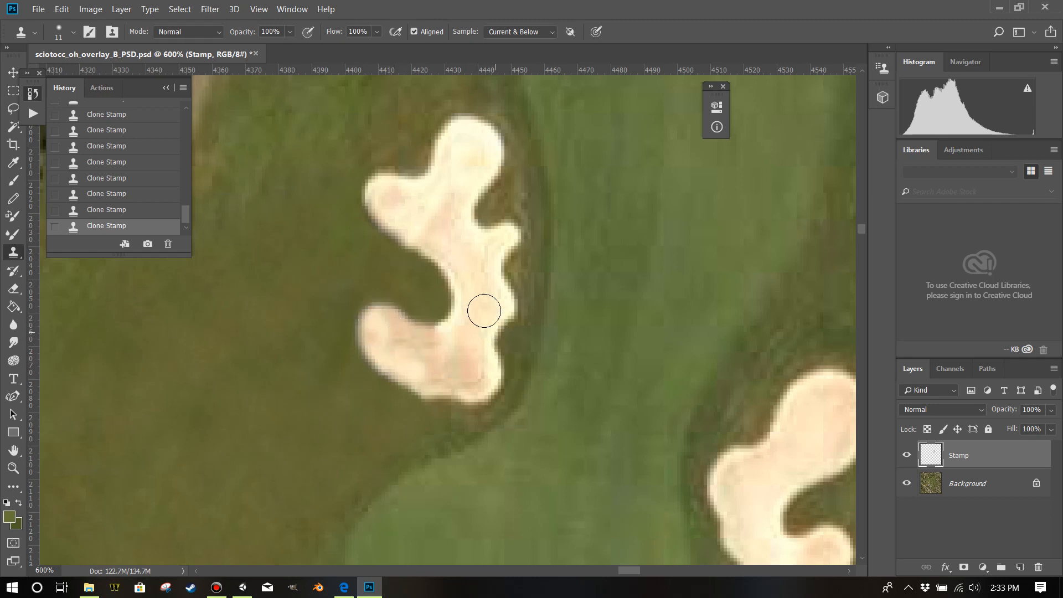
# Even out the sand tone across the bunker's lower and middle sections with clone strokes, undoing the dark misplaced stamp.
pyautogui.scroll(1, 451, 277)
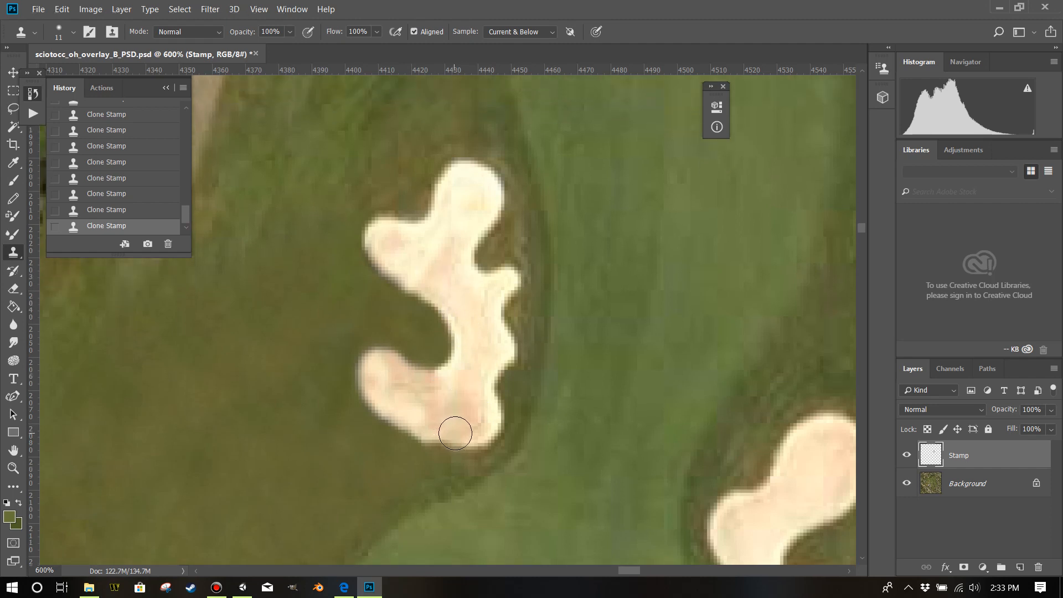
pyautogui.moveTo(456, 434)
pyautogui.mouseDown()
pyautogui.moveTo(437, 430)
pyautogui.moveTo(477, 421)
pyautogui.mouseUp()
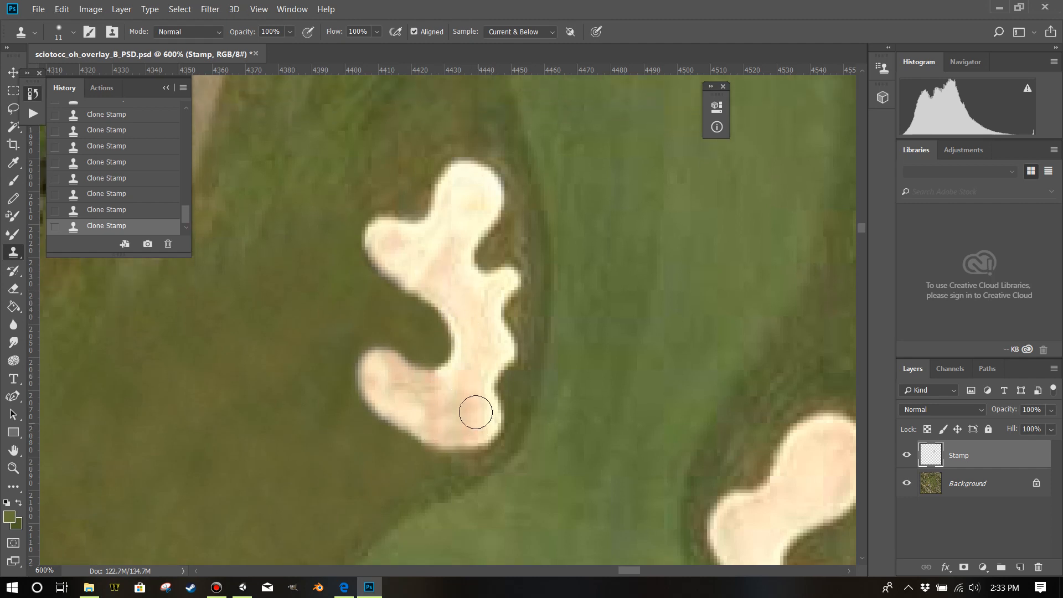
pyautogui.scroll(1, 439, 305)
pyautogui.moveTo(438, 305)
pyautogui.mouseDown()
pyautogui.moveTo(381, 310)
pyautogui.moveTo(419, 333)
pyautogui.moveTo(433, 309)
pyautogui.moveTo(477, 340)
pyautogui.mouseUp()
pyautogui.scroll(-2, 484, 358)
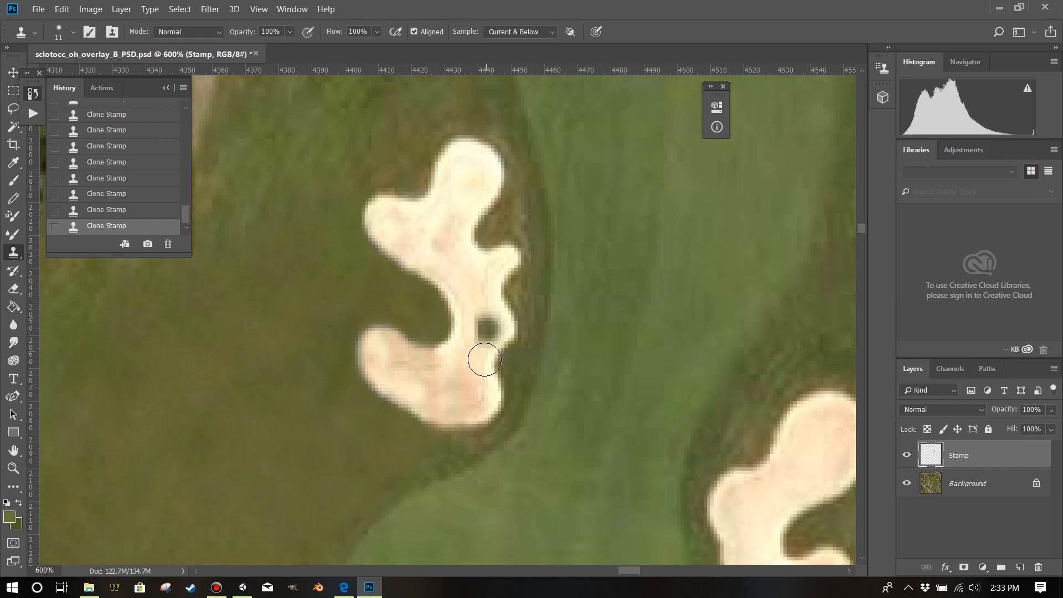
pyautogui.scroll(-1, 526, 353)
pyautogui.moveTo(467, 326); pyautogui.dragTo(503, 333)
pyautogui.scroll(3, 503, 333)
pyautogui.scroll(-1, 463, 365)
pyautogui.scroll(-1, 462, 367)
pyautogui.click(477, 367)
pyautogui.scroll(1, 559, 331)
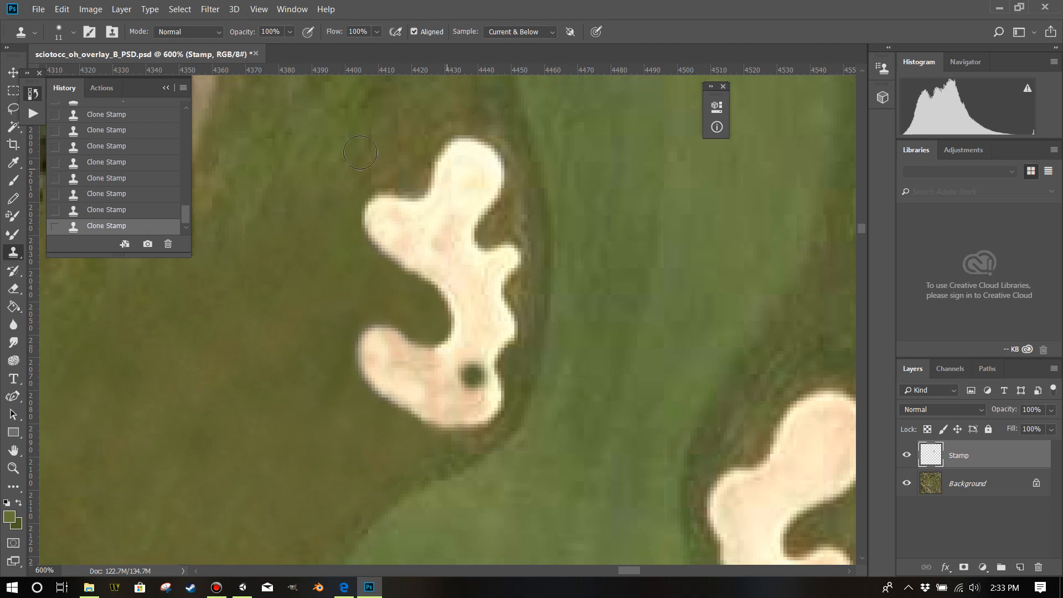
pyautogui.hotkey('ctrl', 'z')
# Save the PSD with Maximize Compatibility enabled.
pyautogui.click(38, 9)
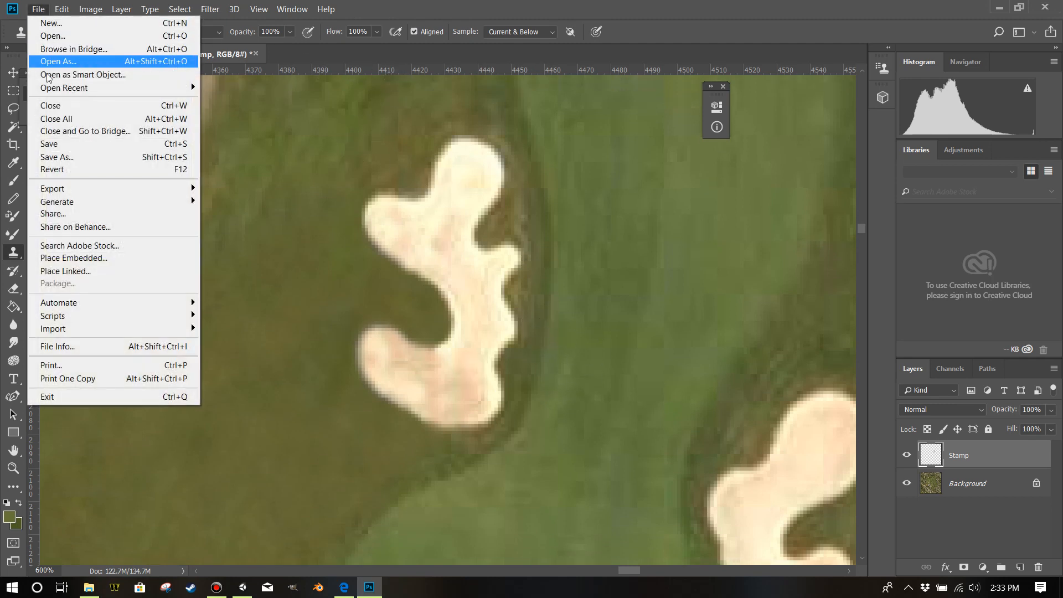
pyautogui.click(51, 144)
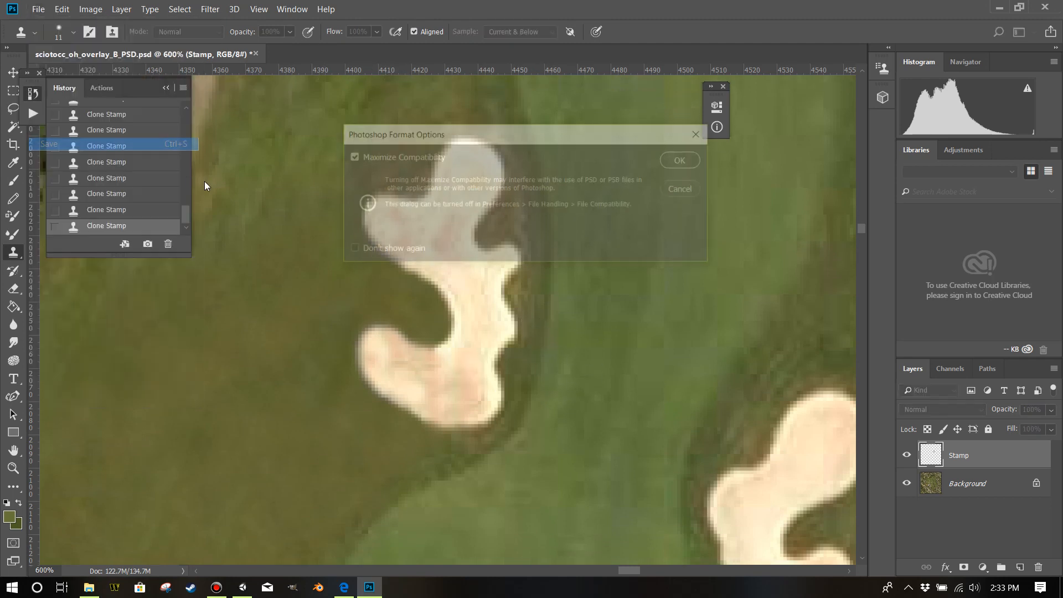
pyautogui.click(685, 160)
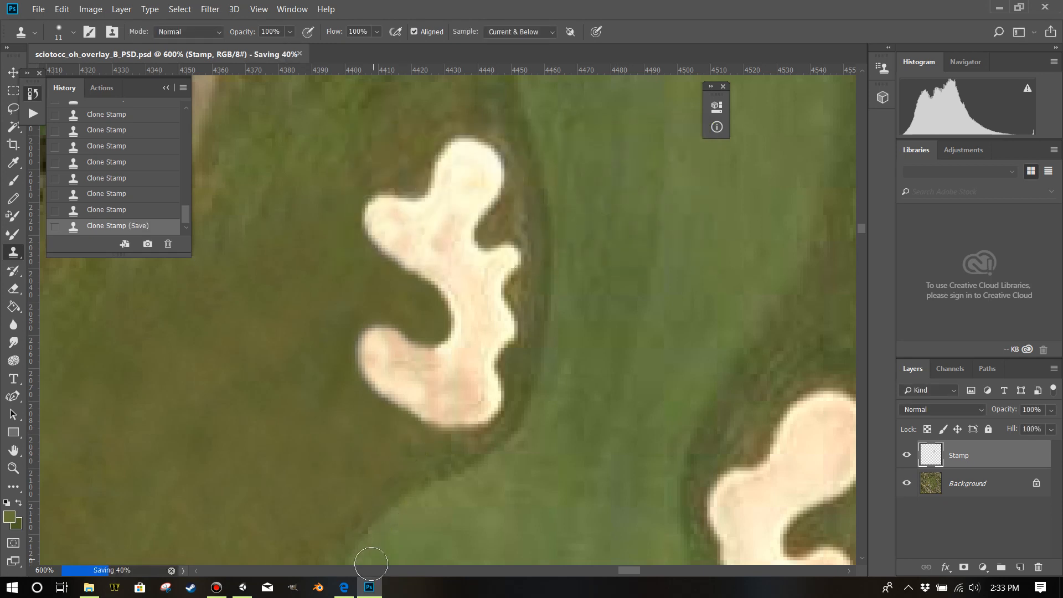
# Switch to Unity and examine the retouched bunker close up in the Scene view.
pyautogui.click(242, 588)
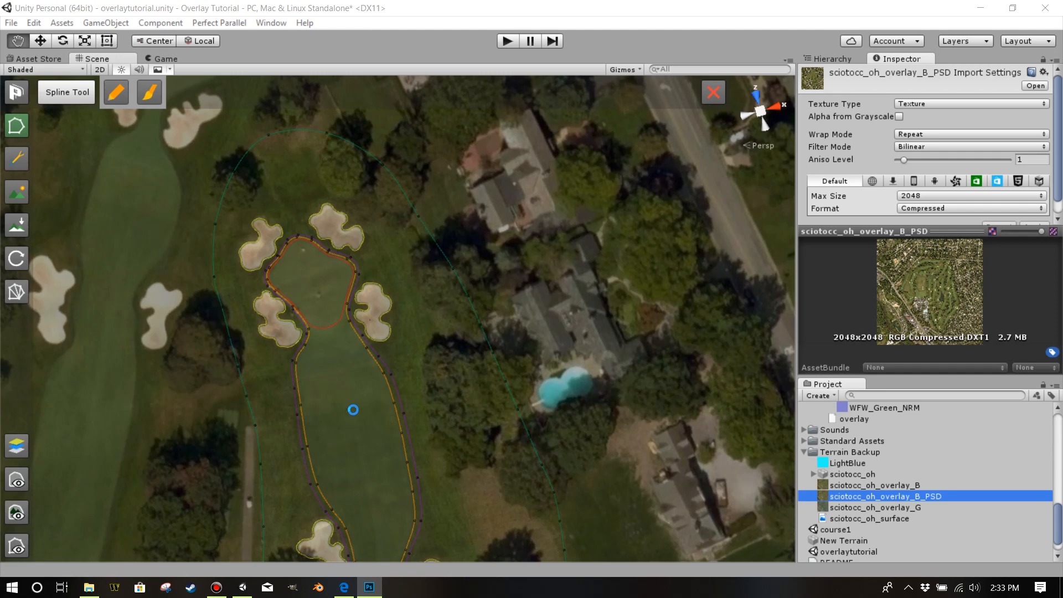
pyautogui.moveTo(407, 454); pyautogui.dragTo(385, 490)
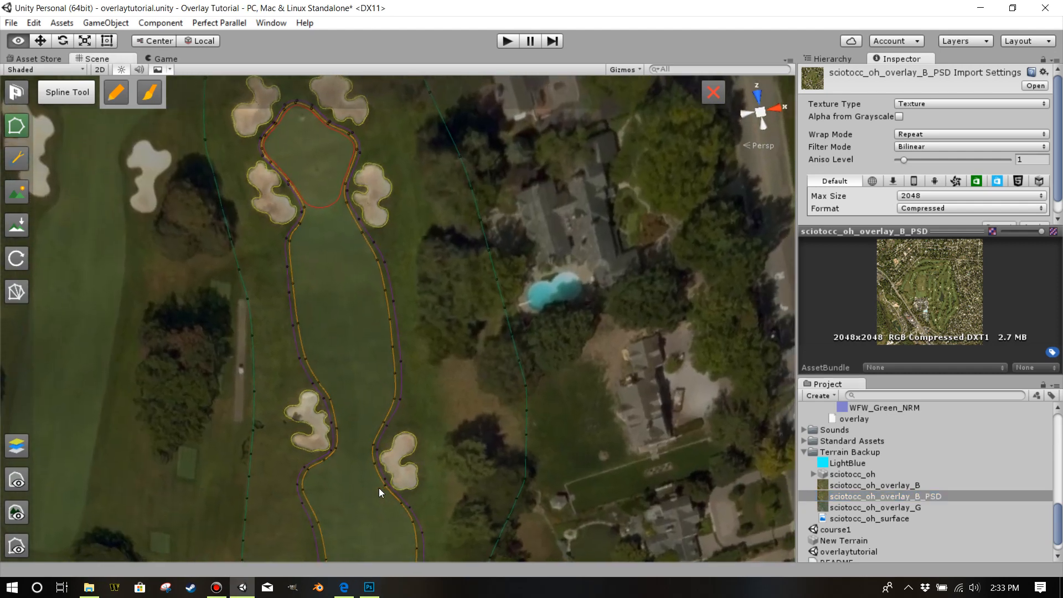
pyautogui.scroll(8, 384, 490)
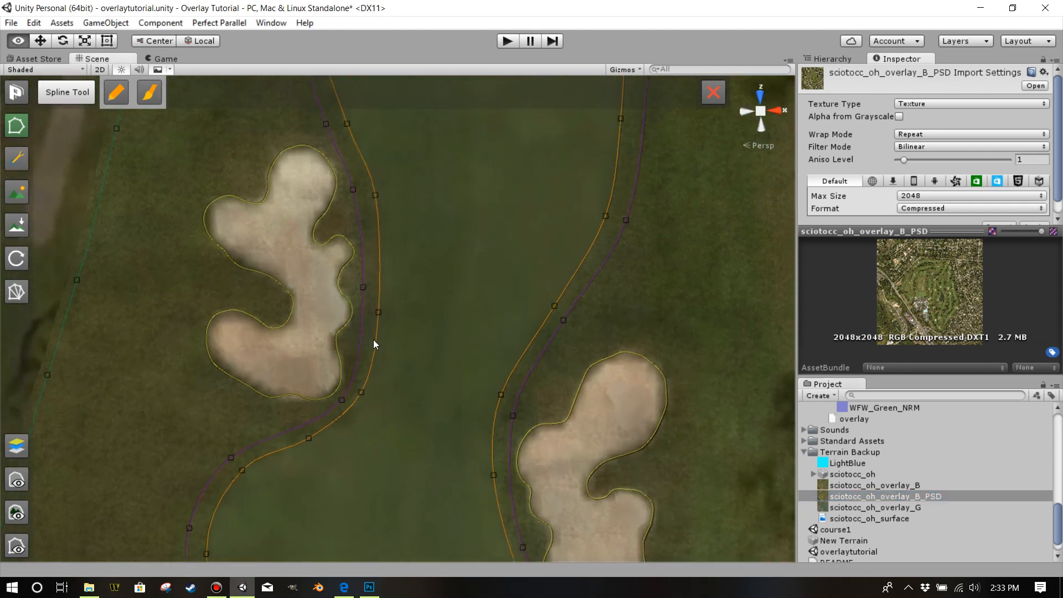
pyautogui.scroll(-3, 374, 344)
pyautogui.scroll(4, 342, 351)
pyautogui.scroll(2, 409, 348)
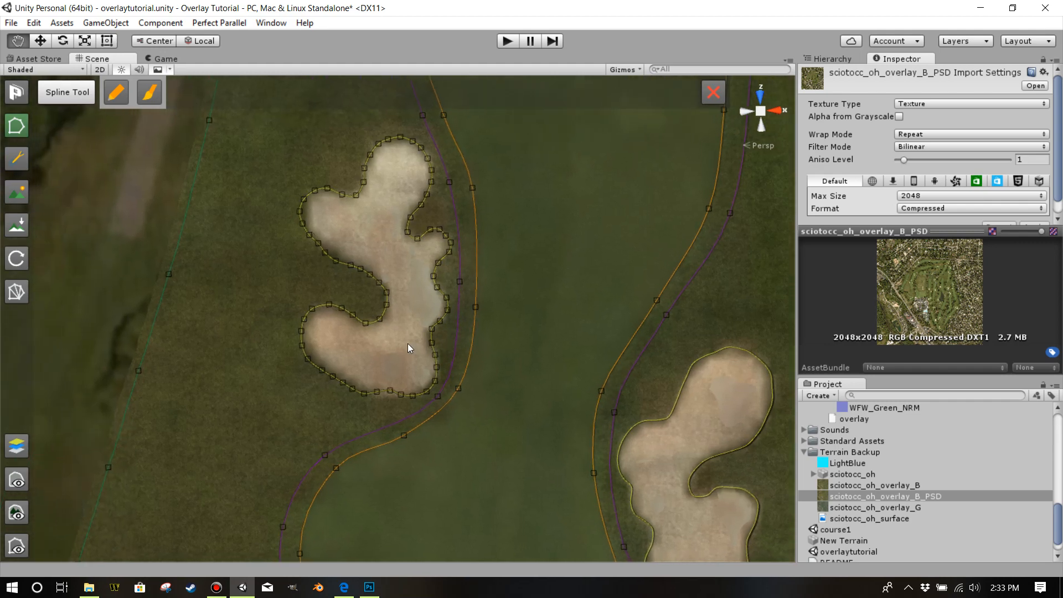
# Hide the course spline lines and points in the Scene view, and switch back to Photoshop.
pyautogui.click(13, 480)
pyautogui.click(13, 479)
pyautogui.click(22, 542)
pyautogui.click(370, 587)
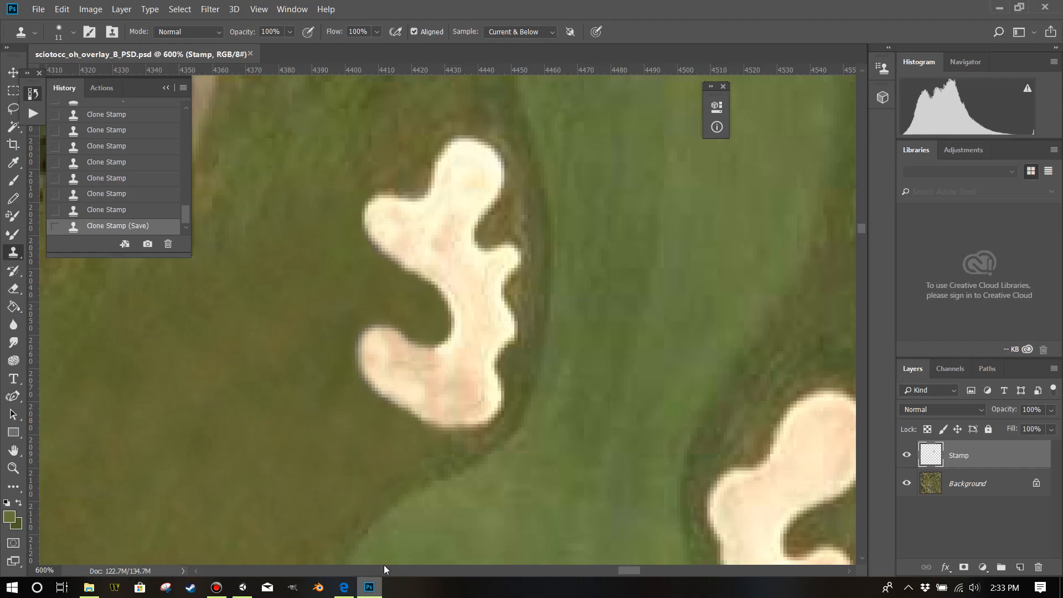
pyautogui.click(88, 10)
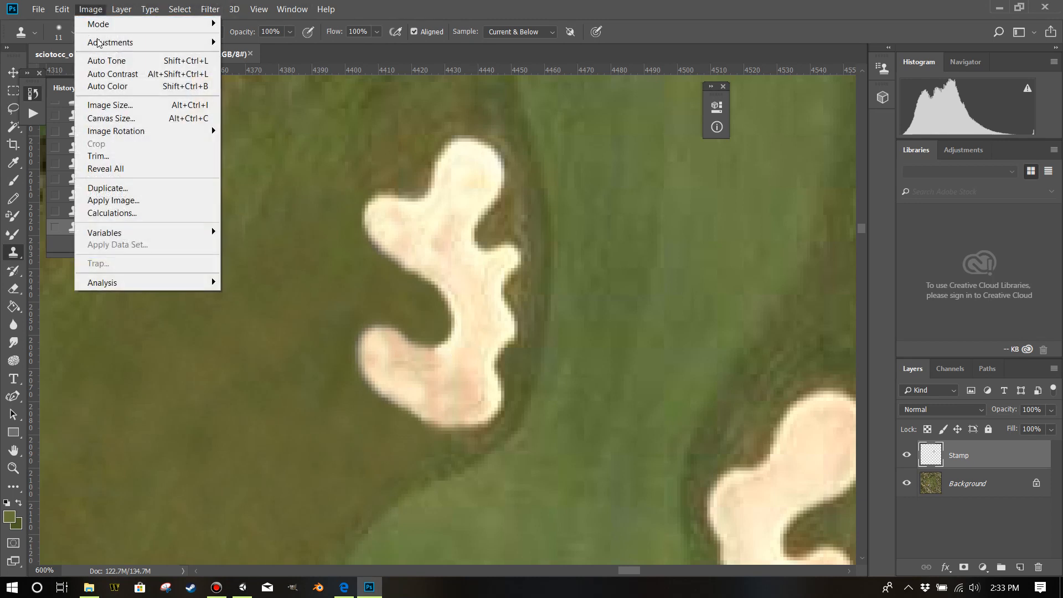
pyautogui.click(101, 104)
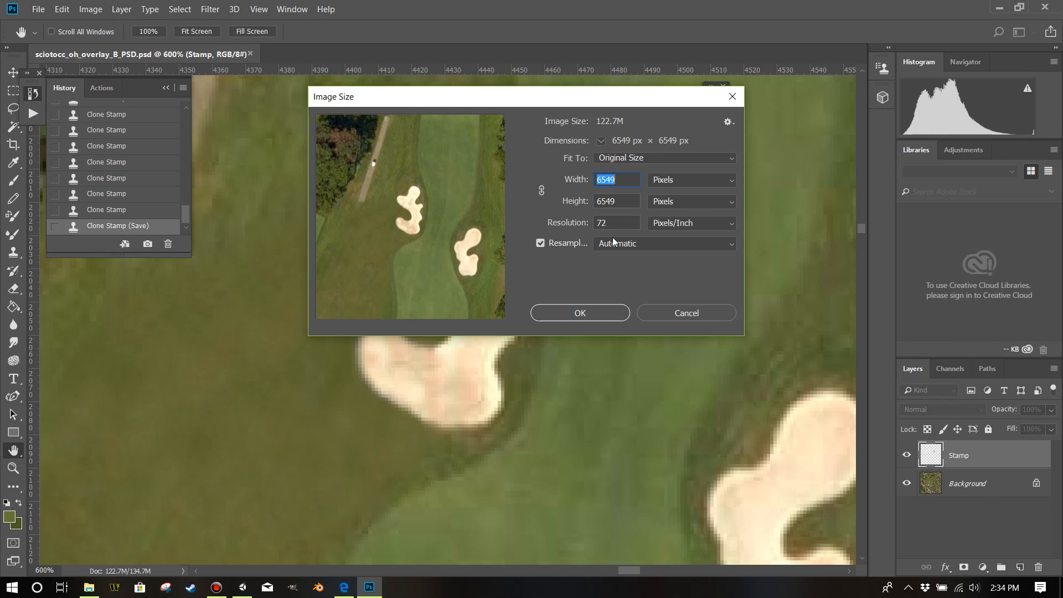
pyautogui.write('8192')
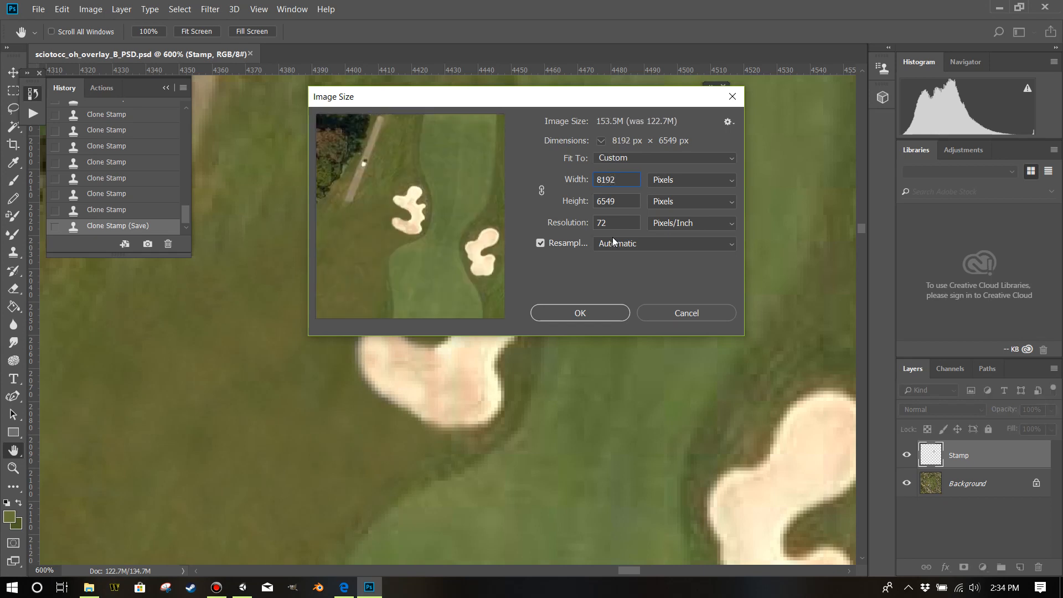
pyautogui.click(686, 313)
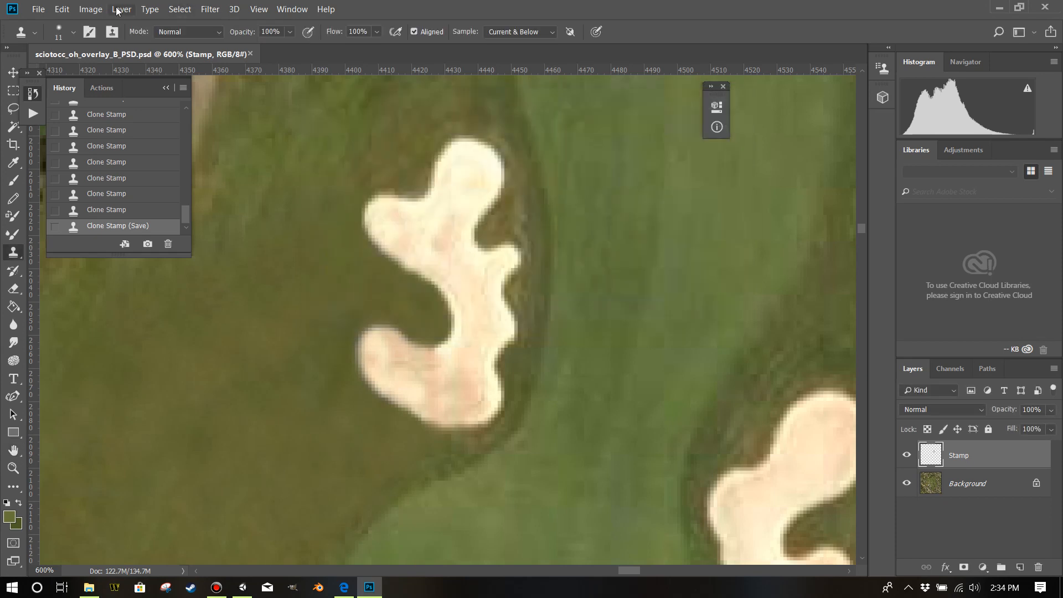
# Resize the overlay image to 8192 pixels wide and 8192 pixels high.
pyautogui.click(90, 9)
pyautogui.click(111, 105)
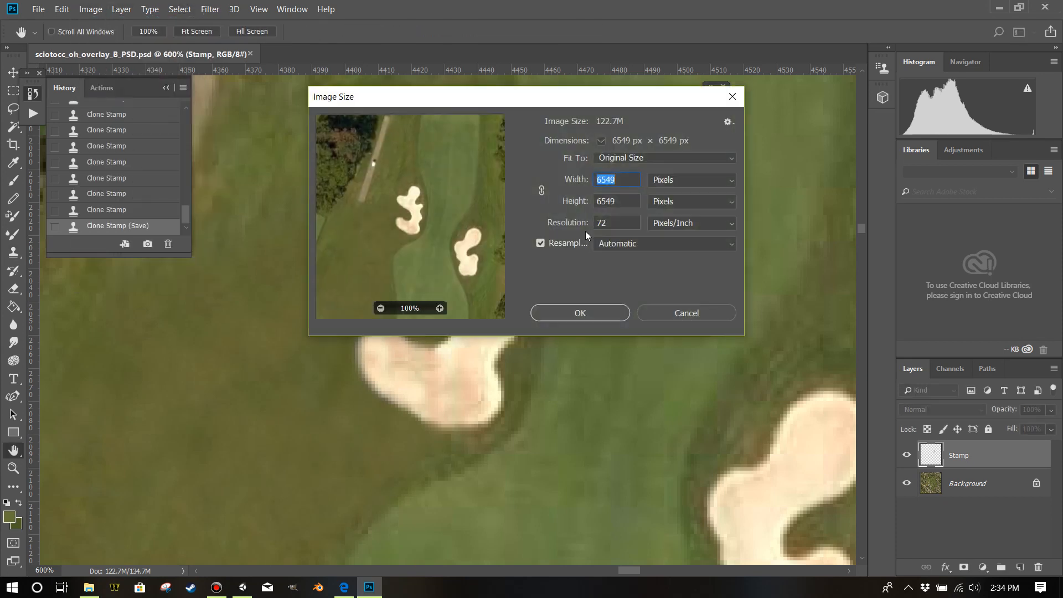
pyautogui.write('8192')
pyautogui.press('Tab')
pyautogui.write('8192')
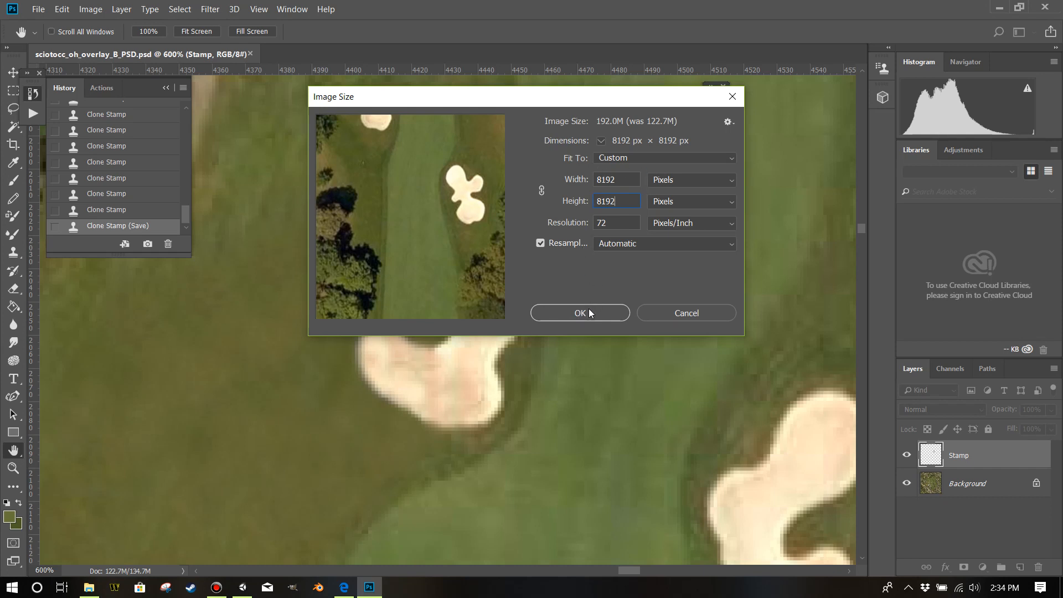
pyautogui.click(590, 313)
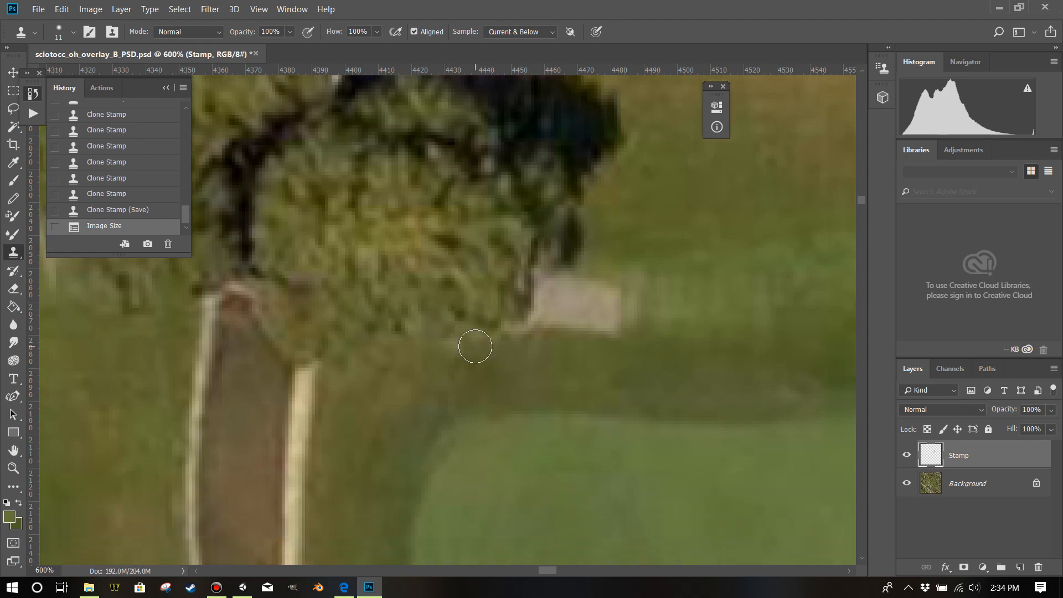
# Look over the resized course image and save the PSD.
pyautogui.scroll(-7, 474, 344)
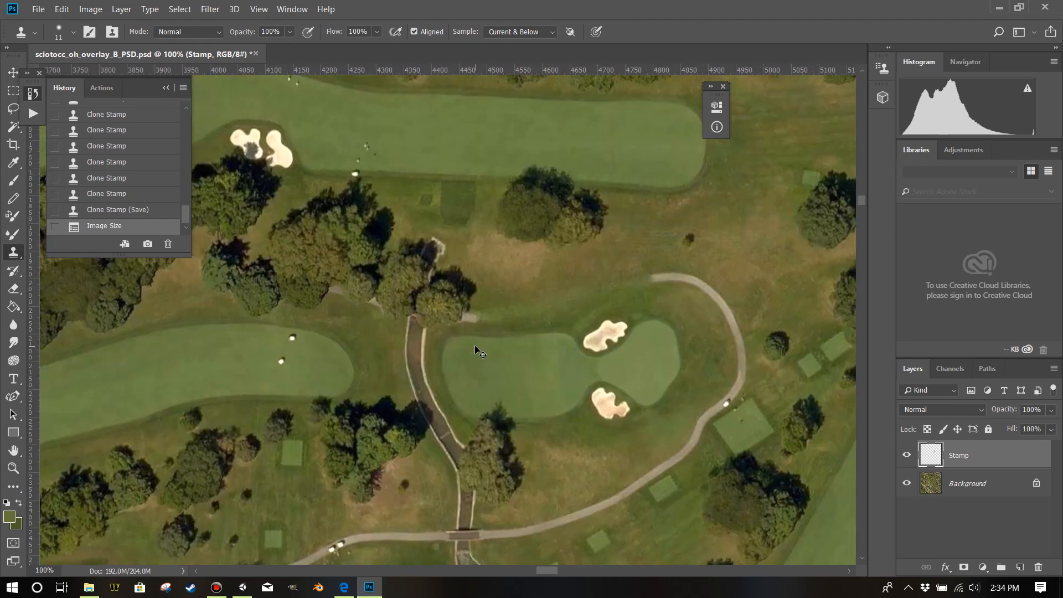
pyautogui.scroll(-1, 474, 344)
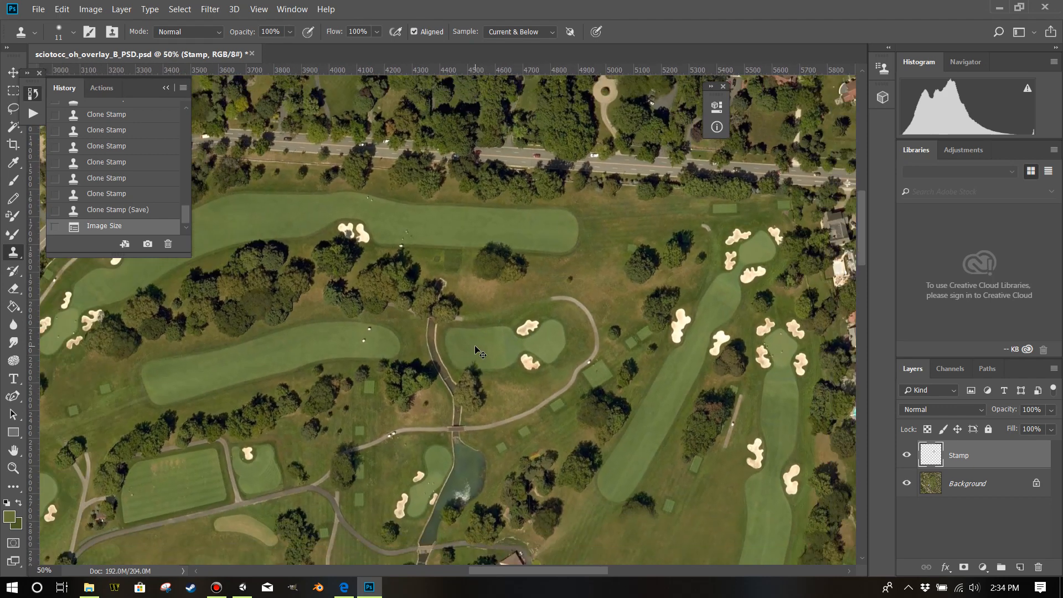
pyautogui.scroll(-3, 716, 521)
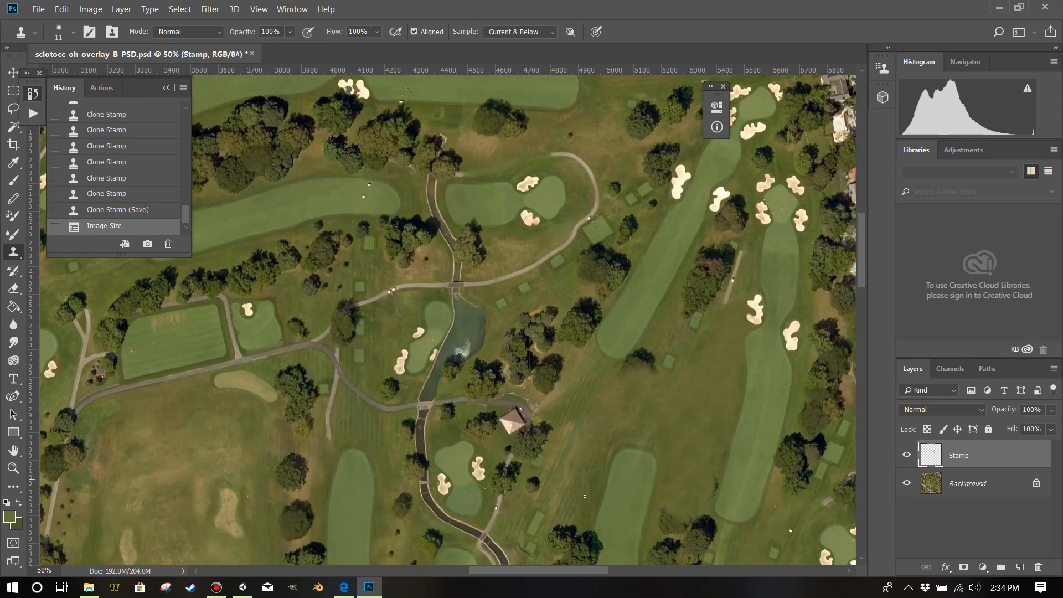
pyautogui.click(38, 9)
pyautogui.click(49, 145)
# Switch to Unity and apply a max size of 8192 to the sciotocc_oh_overlay_B_PSD texture's import settings.
pyautogui.click(242, 587)
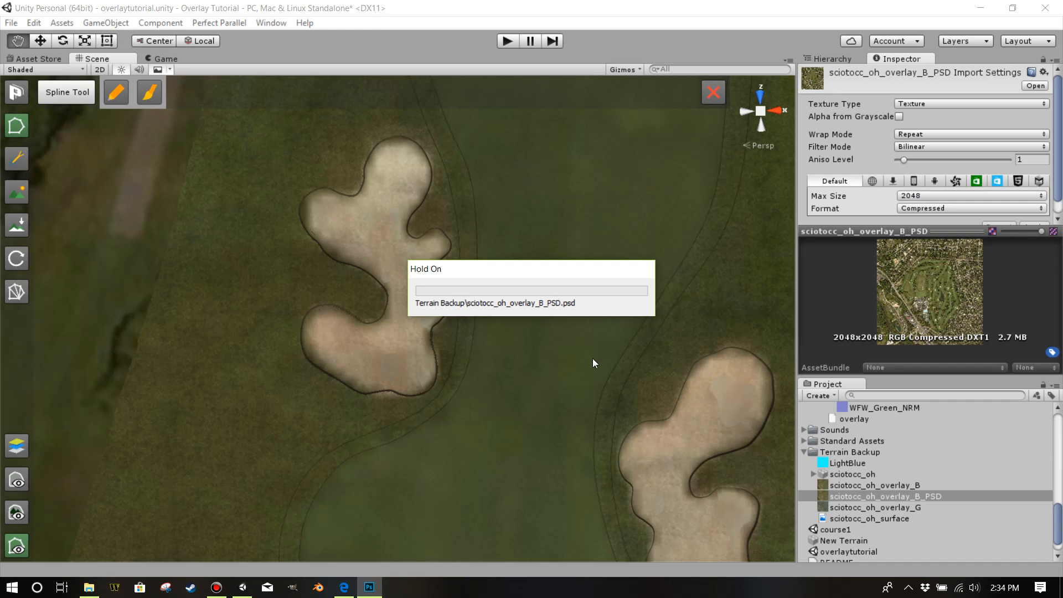
pyautogui.moveTo(543, 390); pyautogui.dragTo(523, 366)
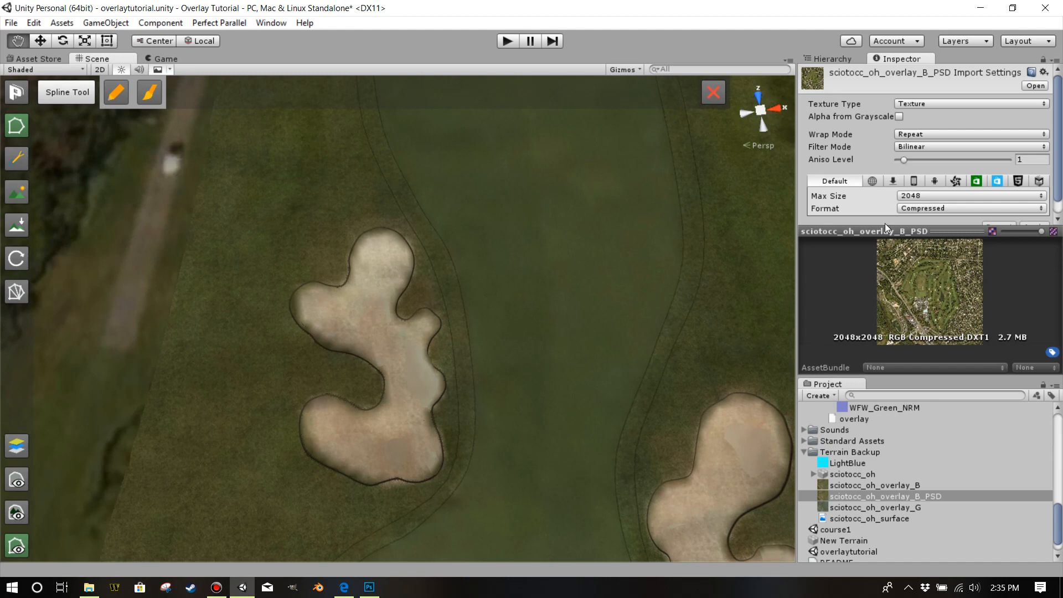
pyautogui.click(915, 195)
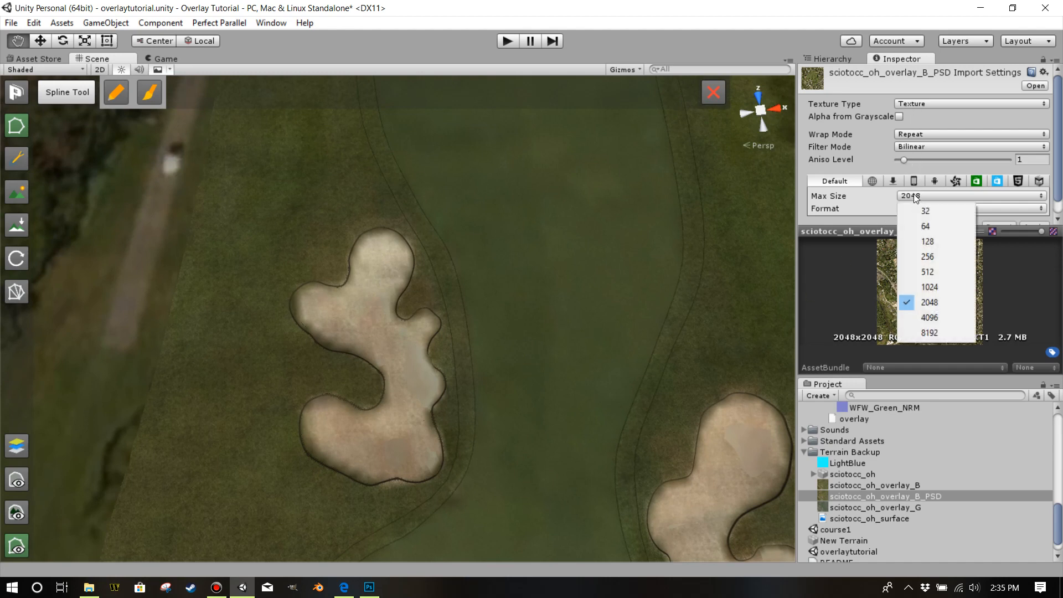
pyautogui.click(872, 142)
pyautogui.click(867, 487)
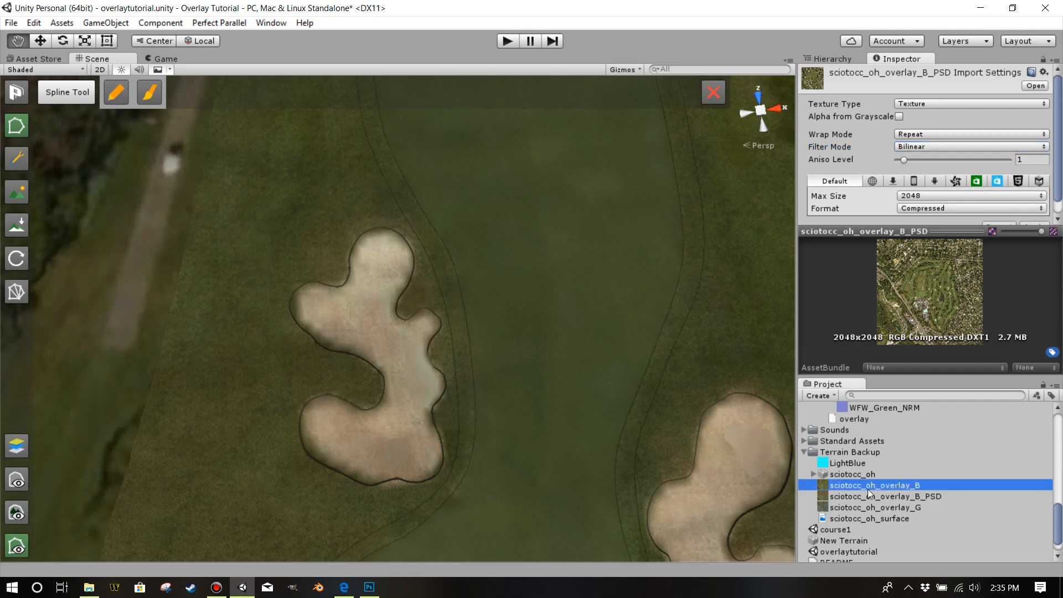
pyautogui.click(869, 496)
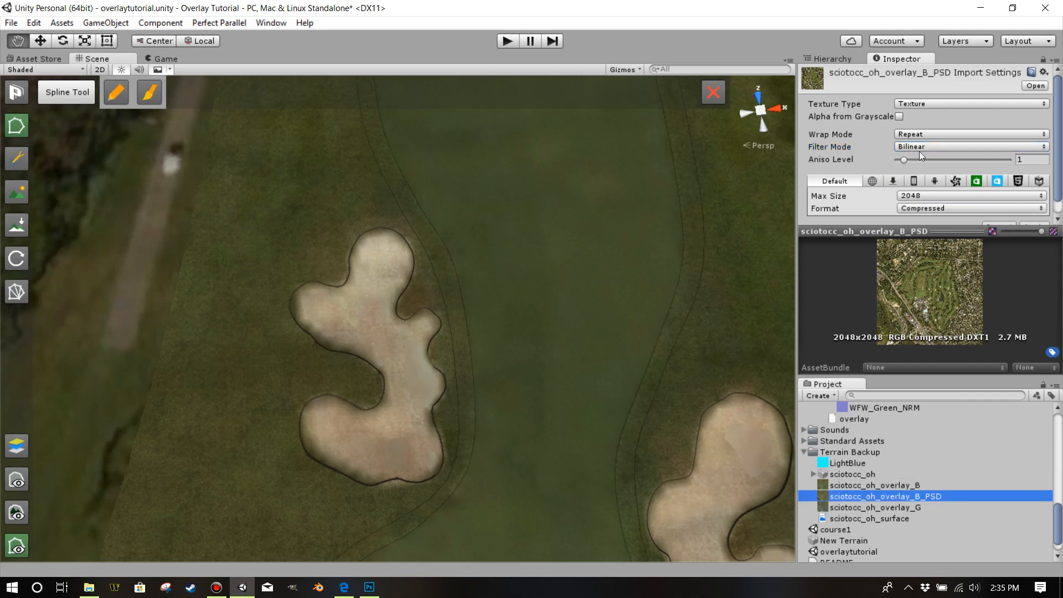
pyautogui.click(908, 197)
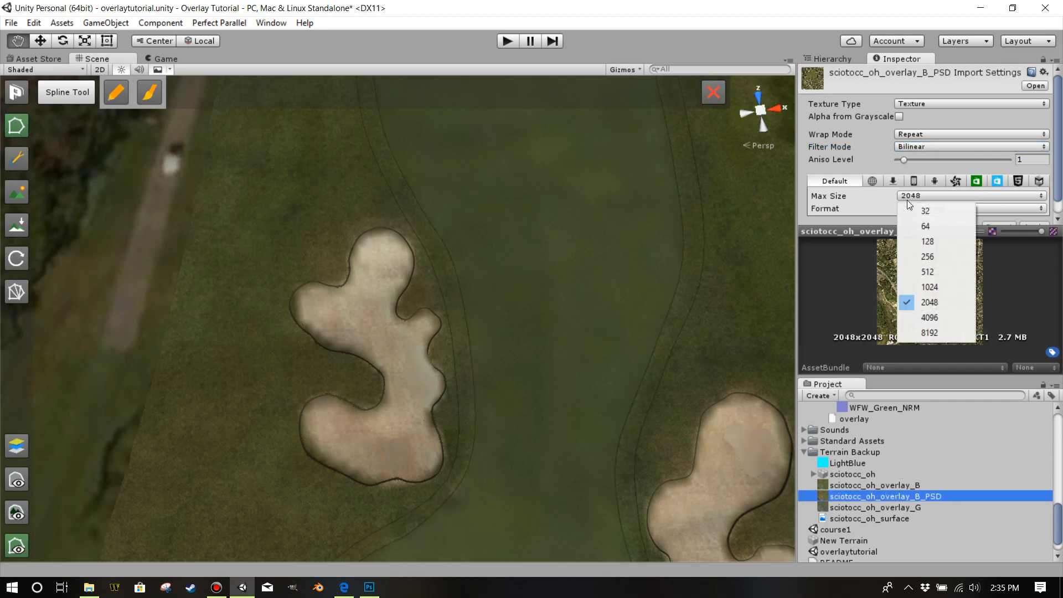
pyautogui.click(930, 332)
pyautogui.scroll(-1, 1036, 183)
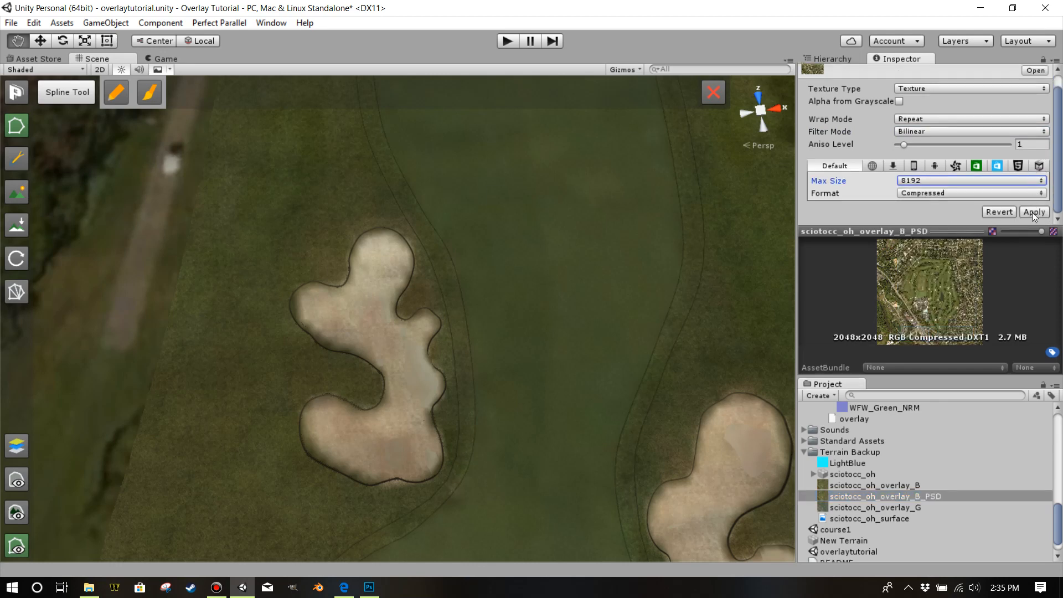
pyautogui.click(1032, 211)
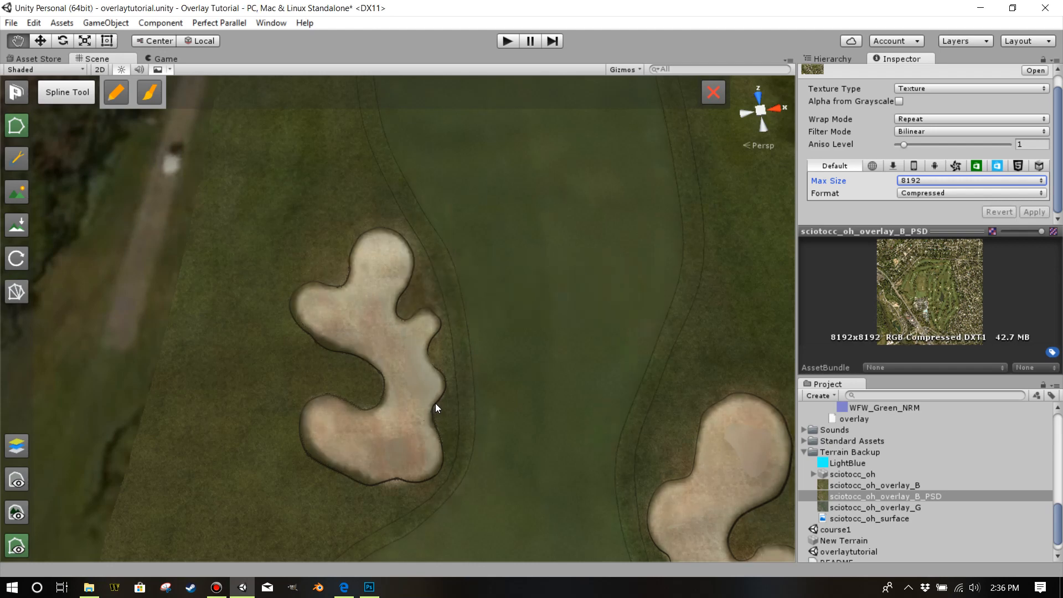
# Show the course splines again and reshape the lower edge of the bunker's spline to follow the overlay's sand.
pyautogui.moveTo(483, 446); pyautogui.dragTo(430, 447)
pyautogui.scroll(5, 494, 440)
pyautogui.click(20, 547)
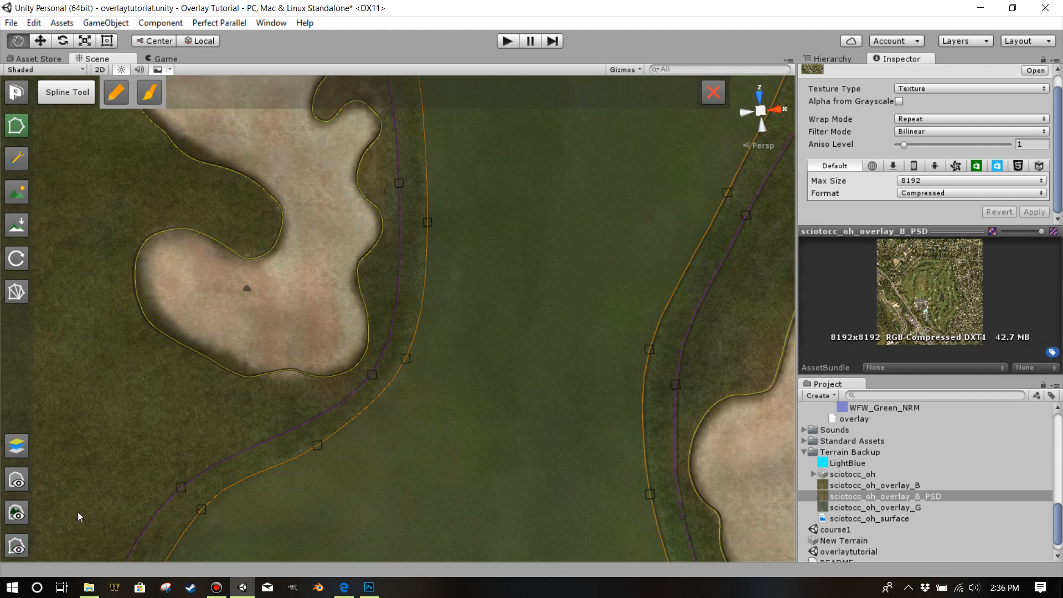
pyautogui.moveTo(291, 369)
pyautogui.mouseDown()
pyautogui.moveTo(291, 381)
pyautogui.moveTo(309, 380)
pyautogui.mouseUp()
pyautogui.click(271, 377)
pyautogui.moveTo(241, 379); pyautogui.dragTo(242, 375)
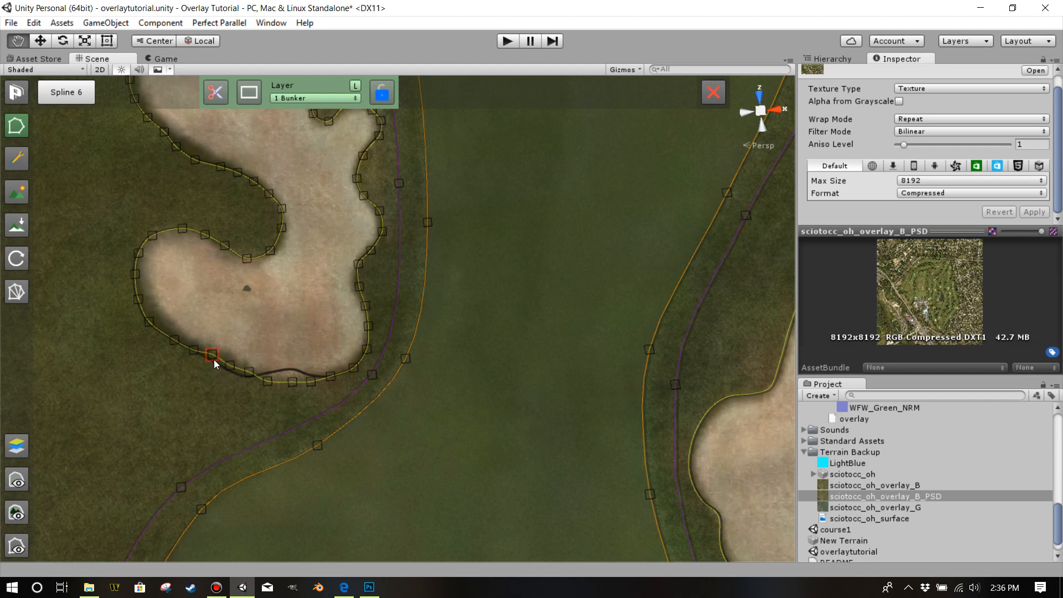
pyautogui.moveTo(195, 353); pyautogui.dragTo(168, 339)
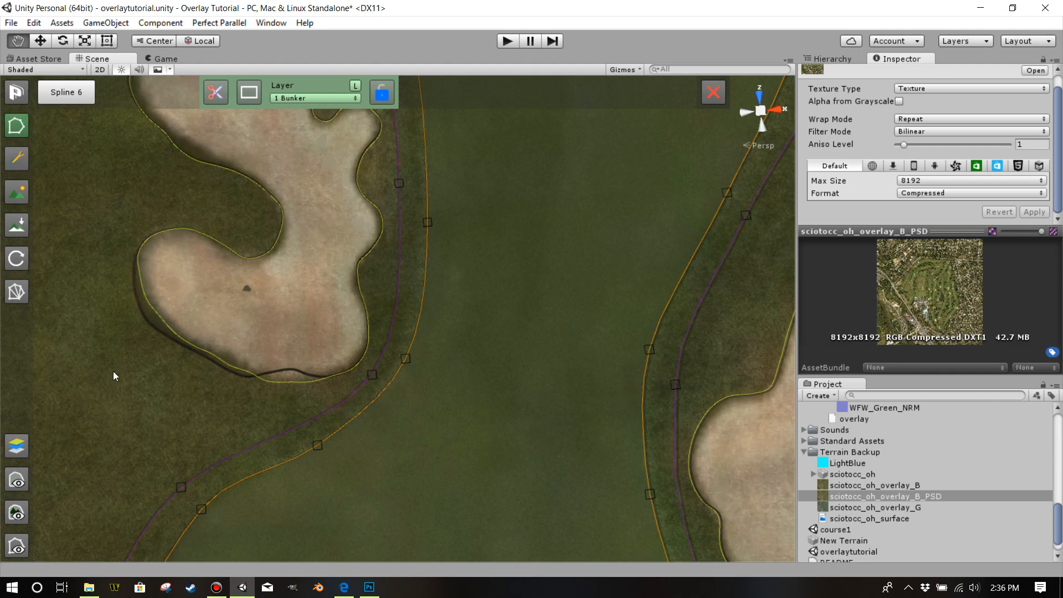
pyautogui.scroll(-1, 147, 328)
pyautogui.moveTo(146, 328); pyautogui.dragTo(169, 358)
# Move the bunker spline's points inward along the lower-left edge of the upper lobe to follow the sand.
pyautogui.scroll(2, 170, 358)
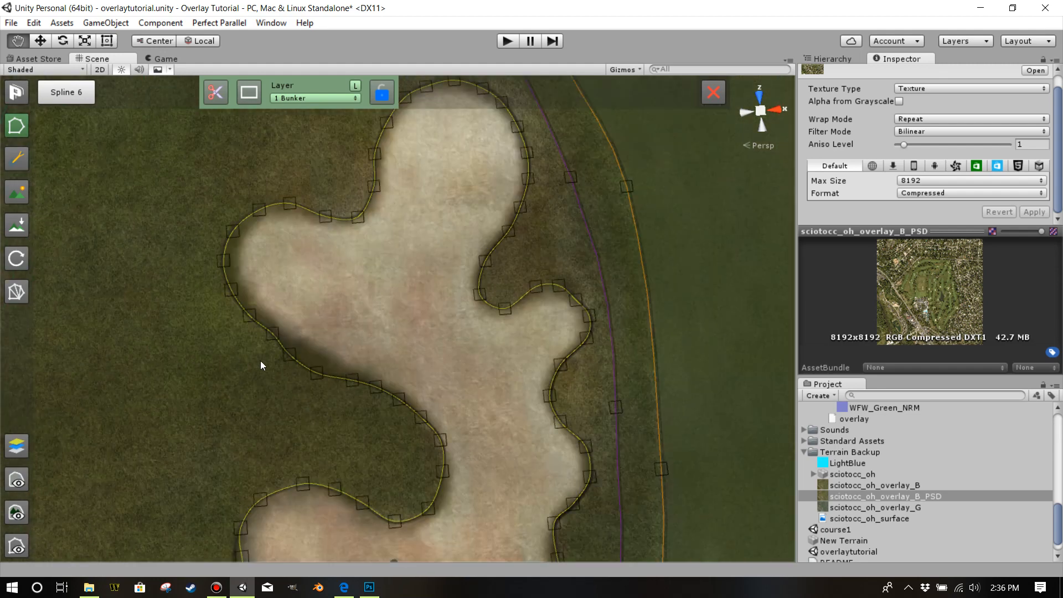
pyautogui.moveTo(290, 357); pyautogui.dragTo(356, 375)
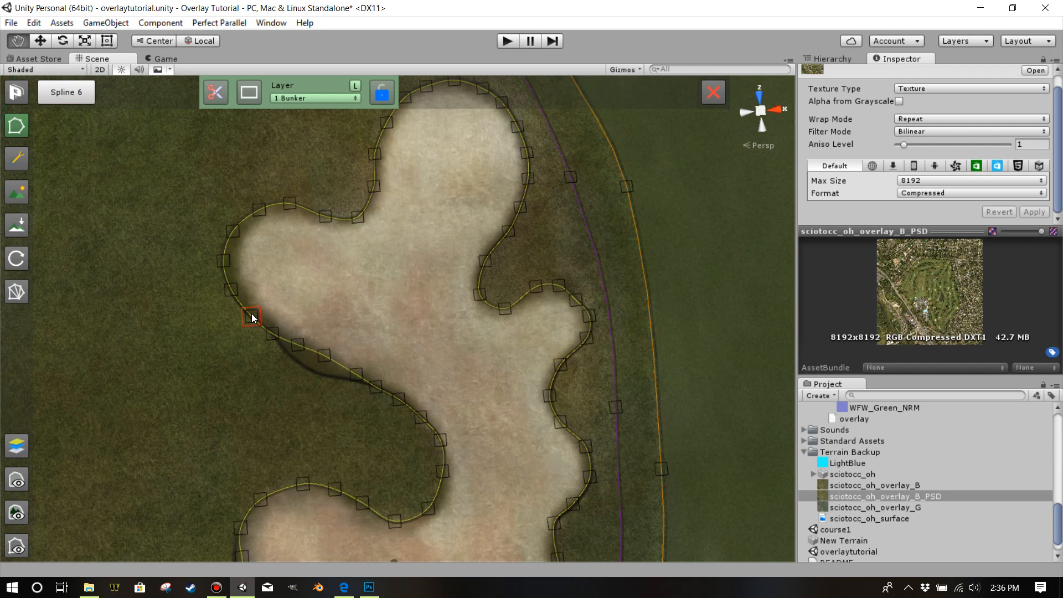
pyautogui.moveTo(232, 294); pyautogui.dragTo(282, 283)
# Select the rough spline beside the cart path and rebuild the course splines.
pyautogui.scroll(-8, 239, 242)
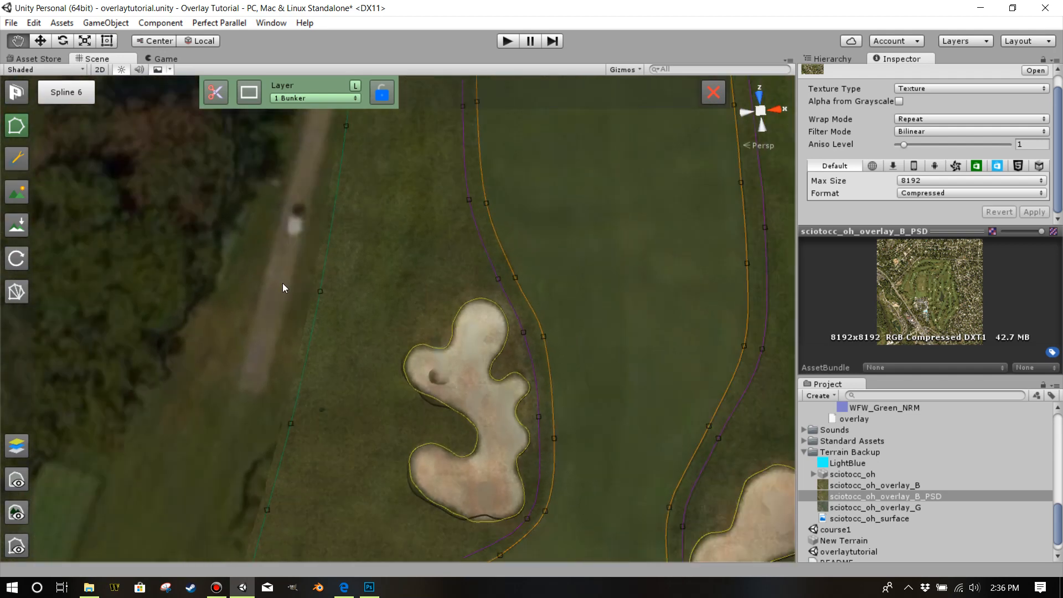
pyautogui.click(320, 292)
pyautogui.click(17, 292)
pyautogui.click(559, 323)
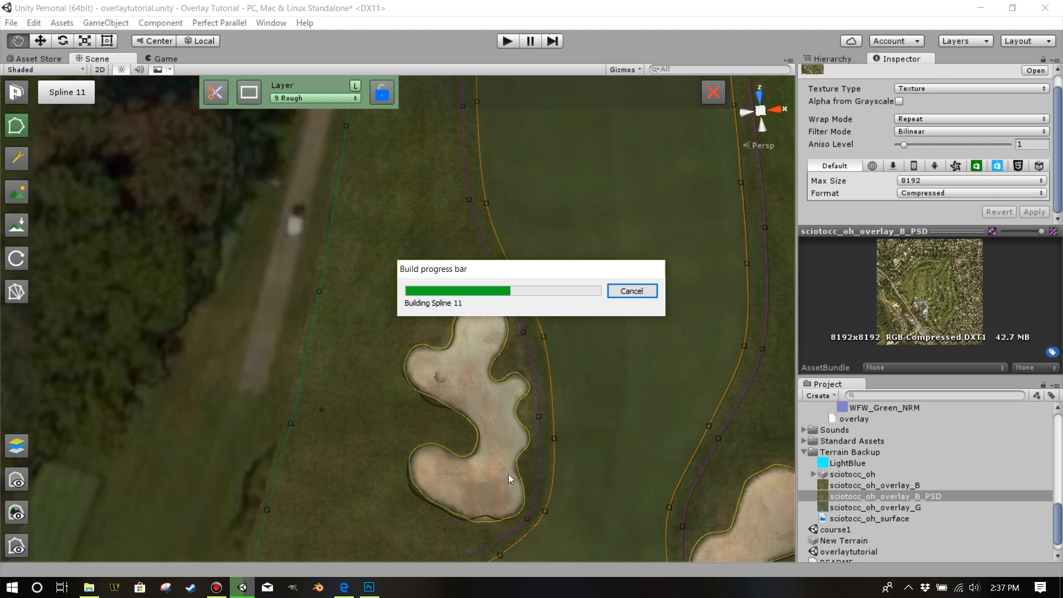
pyautogui.moveTo(216, 586)
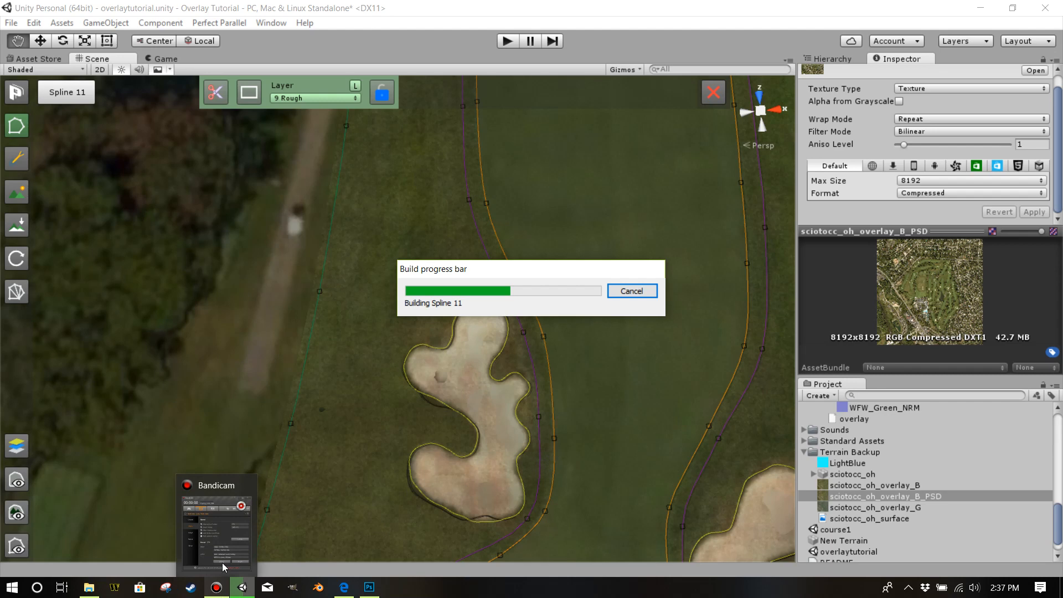
pyautogui.moveTo(220, 539)
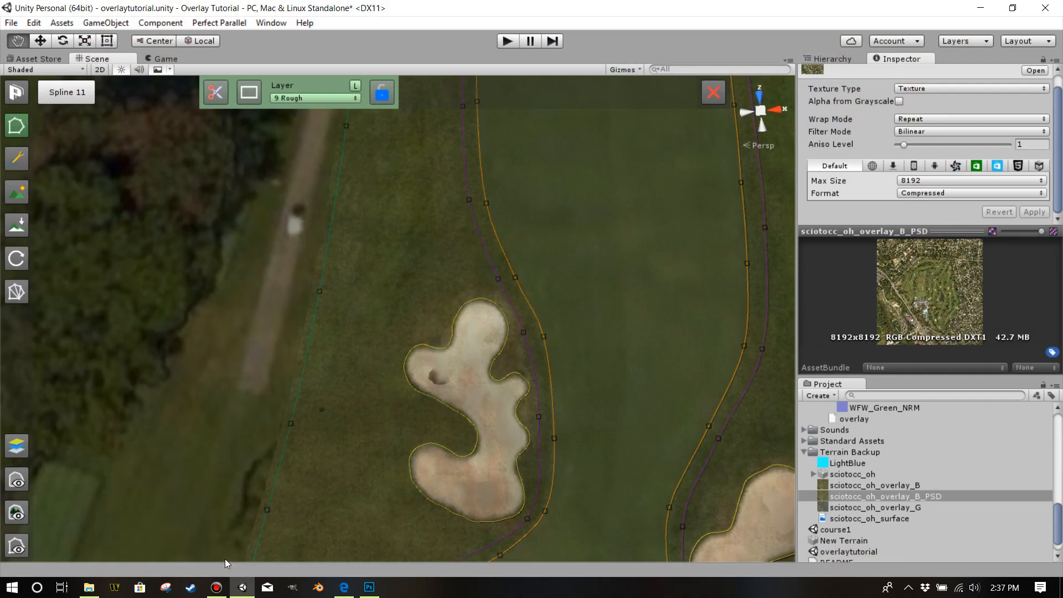
pyautogui.click(216, 587)
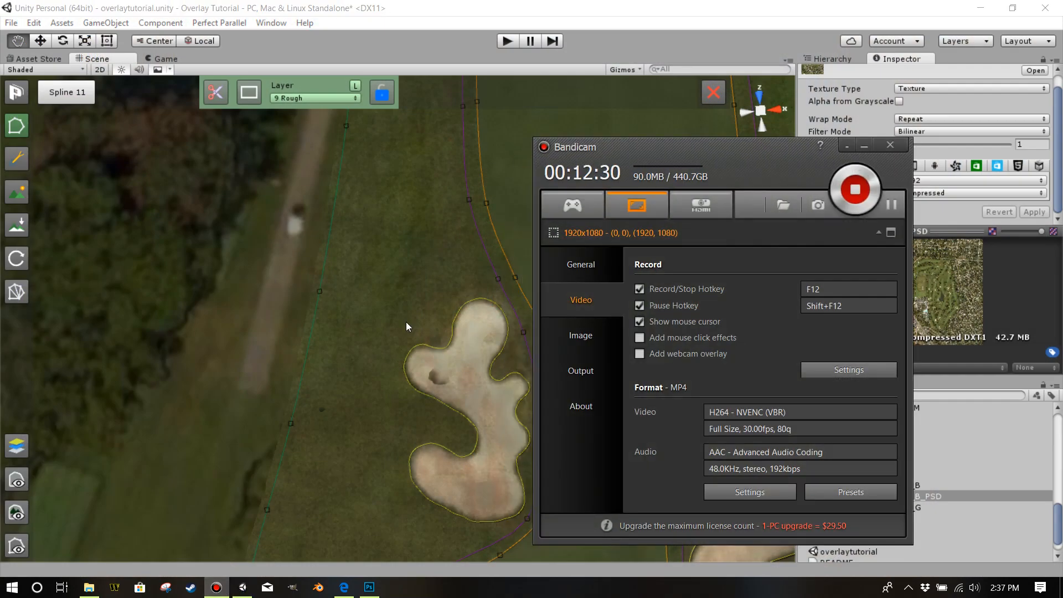
pyautogui.click(644, 6)
# Hide the course spline lines and points to show the rebuilt fairway and bunkers in the Scene view.
pyautogui.scroll(6, 554, 353)
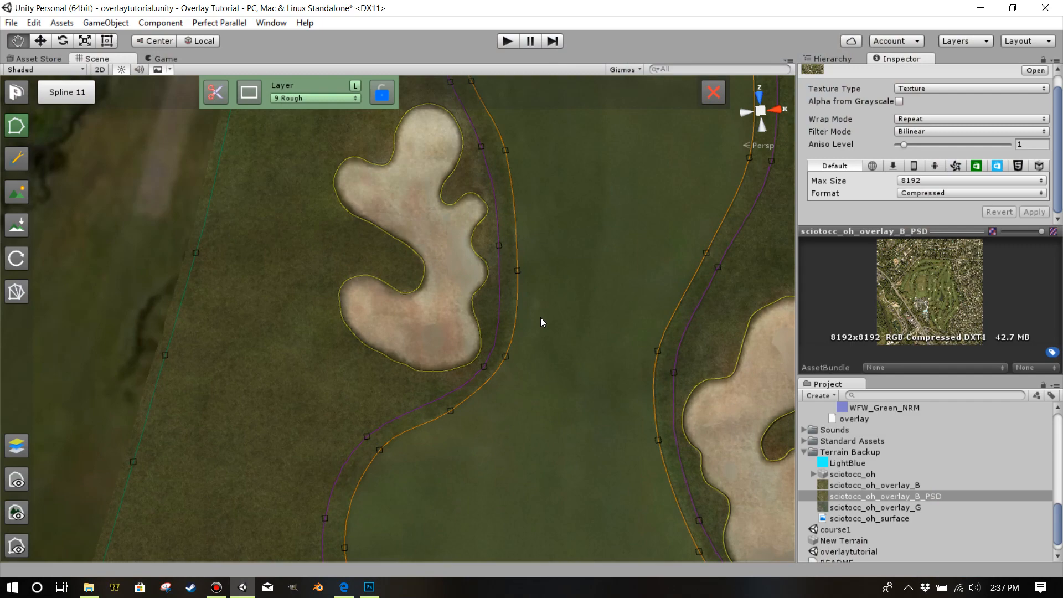
pyautogui.scroll(4, 560, 337)
pyautogui.moveTo(559, 339); pyautogui.dragTo(522, 170)
pyautogui.scroll(-5, 535, 198)
pyautogui.click(23, 543)
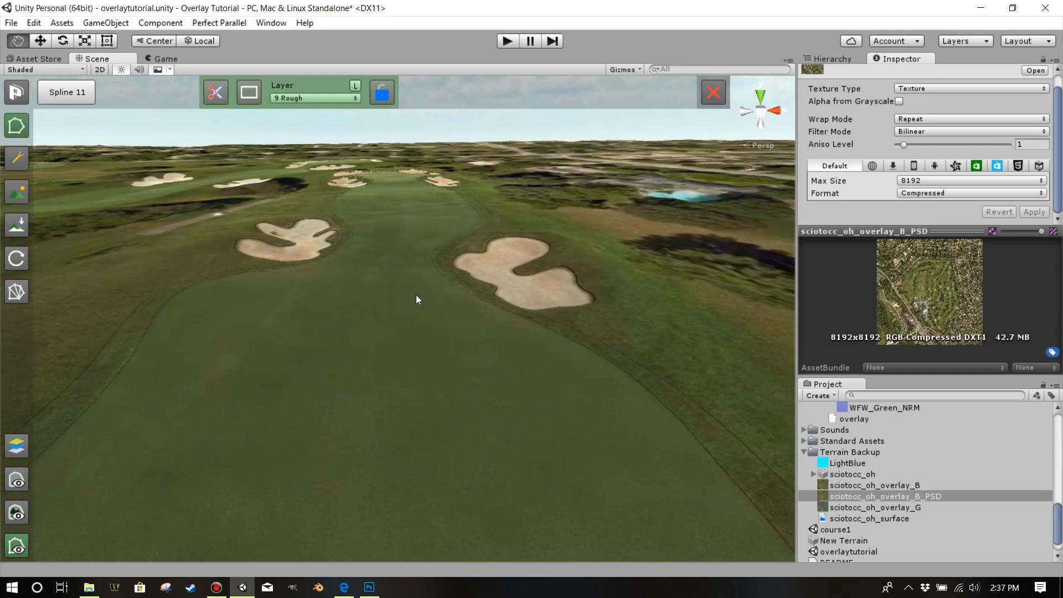
# Examine the fairway, the bunkers and the retouched grass around them from low and raised viewpoints.
pyautogui.moveTo(438, 264); pyautogui.dragTo(441, 498)
pyautogui.scroll(-5, 437, 378)
pyautogui.scroll(2, 468, 413)
pyautogui.scroll(-4, 442, 434)
pyautogui.moveTo(467, 414); pyautogui.dragTo(468, 283)
pyautogui.scroll(4, 469, 285)
pyautogui.scroll(-6, 470, 288)
pyautogui.moveTo(490, 320); pyautogui.dragTo(488, 293)
pyautogui.scroll(3, 487, 292)
# Switch to Photoshop and examine the retouched rough, the fairway and its two bunkers at 100% magnification.
pyautogui.click(369, 587)
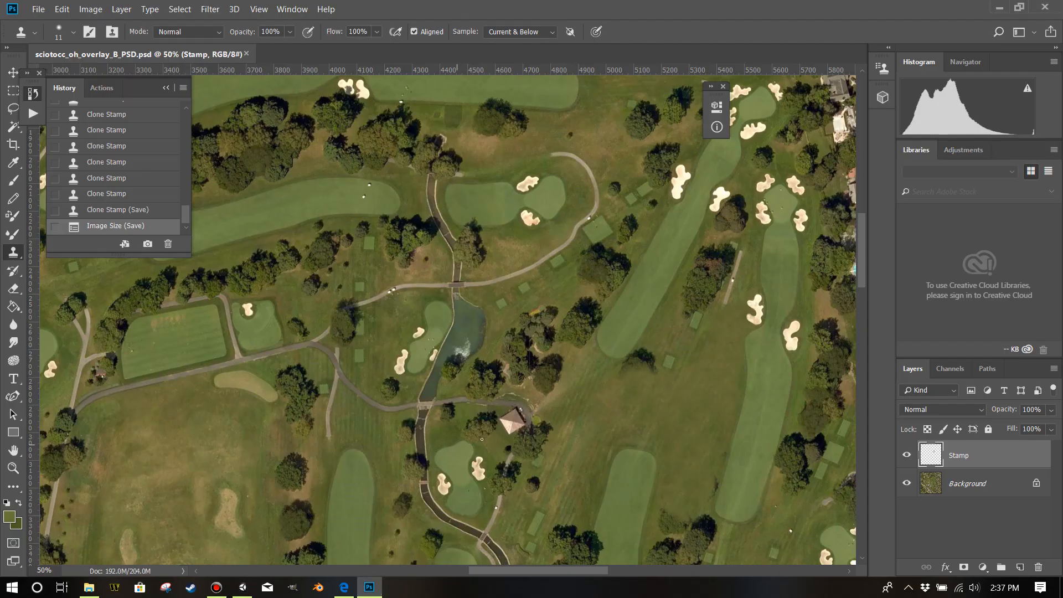
pyautogui.scroll(-2, 482, 439)
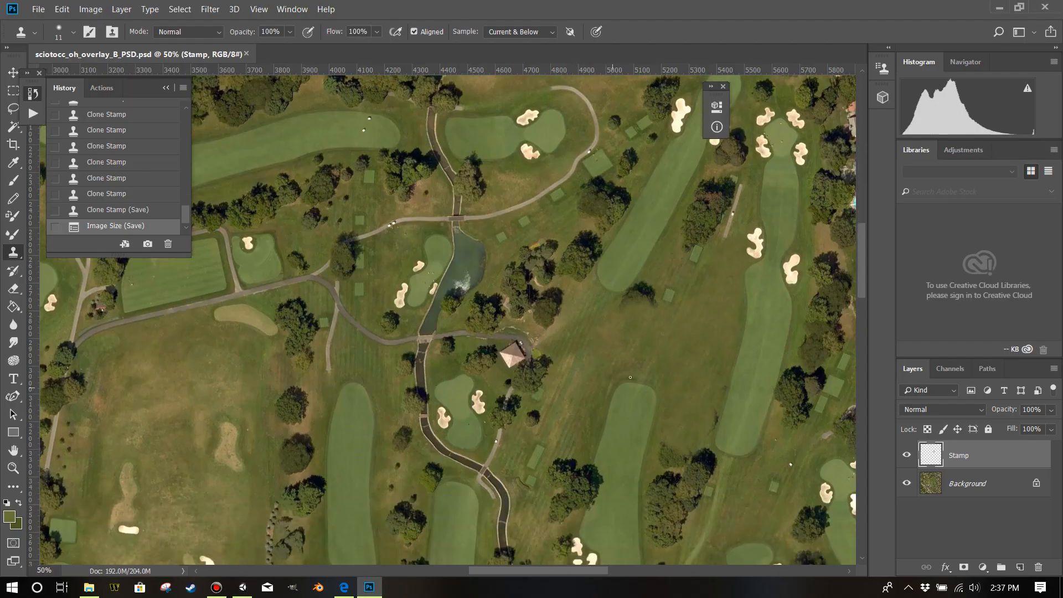
pyautogui.click(13, 468)
pyautogui.click(730, 346)
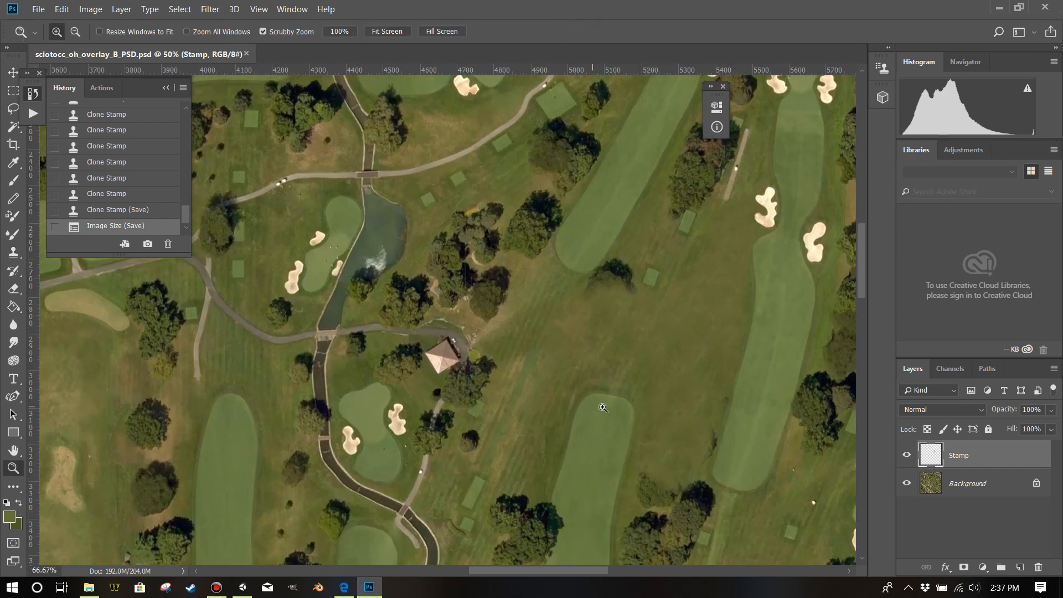
pyautogui.click(712, 372)
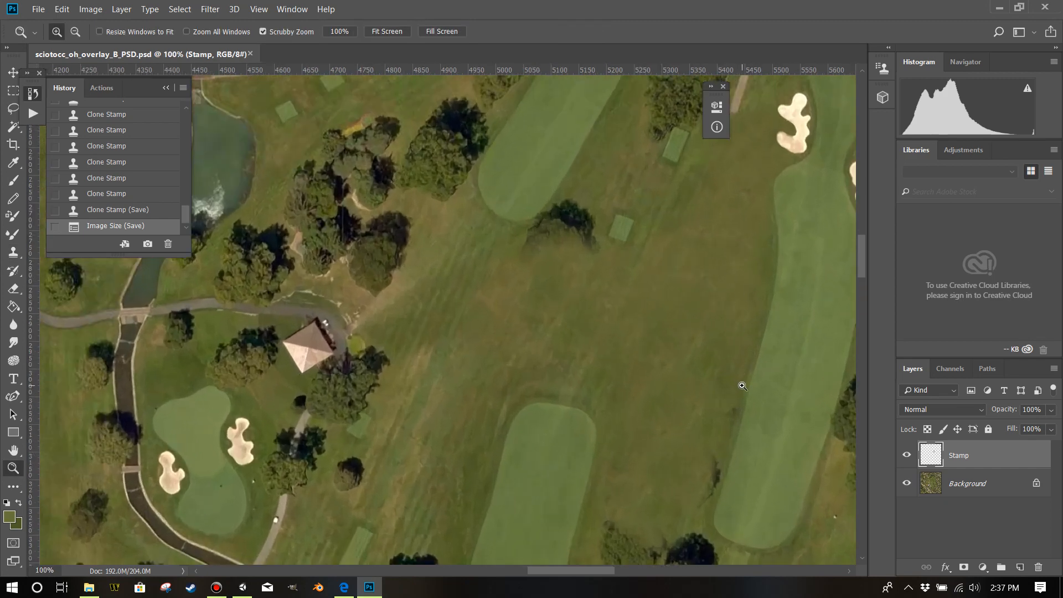
pyautogui.click(742, 385)
pyautogui.moveTo(589, 570); pyautogui.dragTo(605, 571)
pyautogui.scroll(-4, 596, 467)
pyautogui.scroll(3, 549, 409)
pyautogui.hotkey('ctrl', '-')
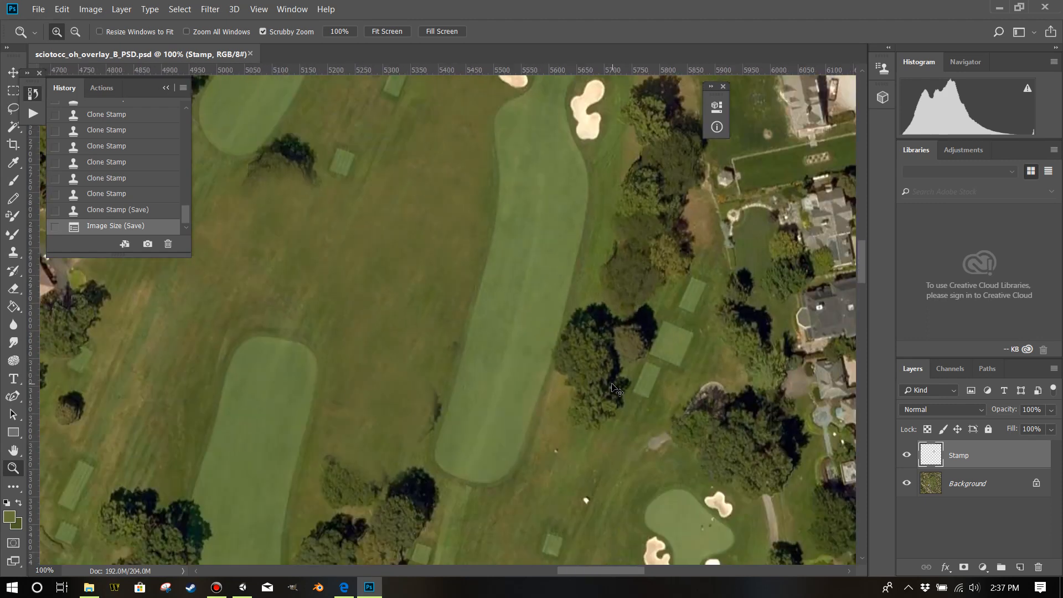
pyautogui.scroll(3, 609, 384)
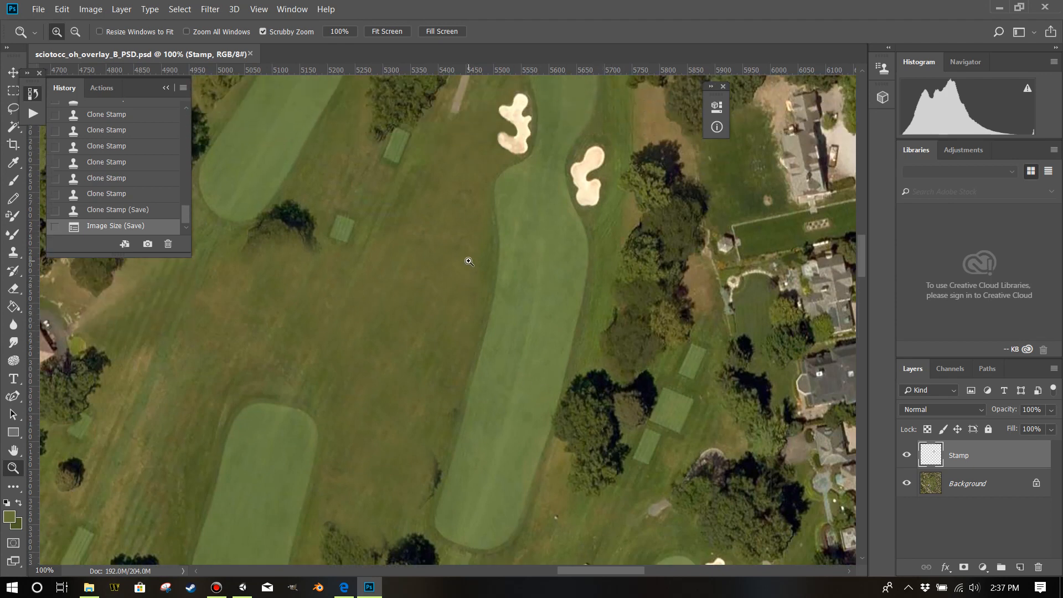
pyautogui.scroll(2, 488, 271)
pyautogui.scroll(2, 576, 304)
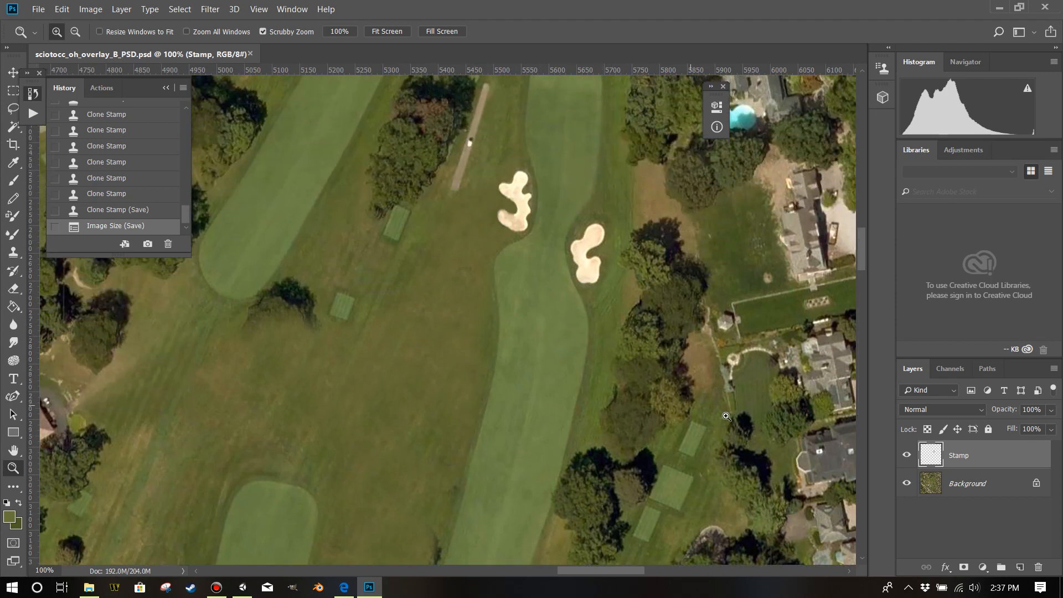
# Add a new layer above Stamp and sample the dark green of the rough near the northern green as foreground colour.
pyautogui.click(1022, 568)
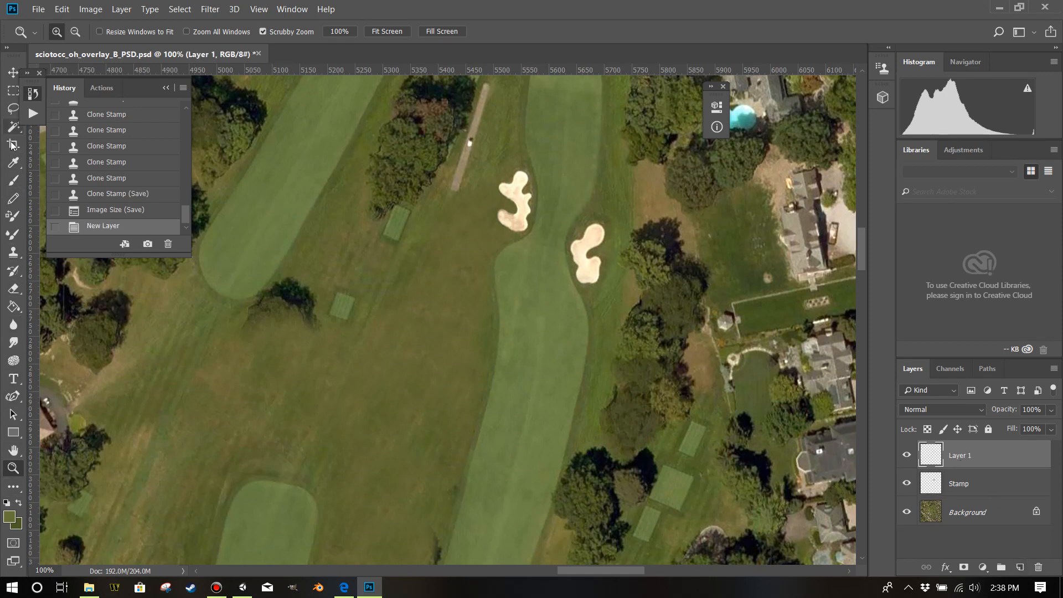
pyautogui.click(14, 162)
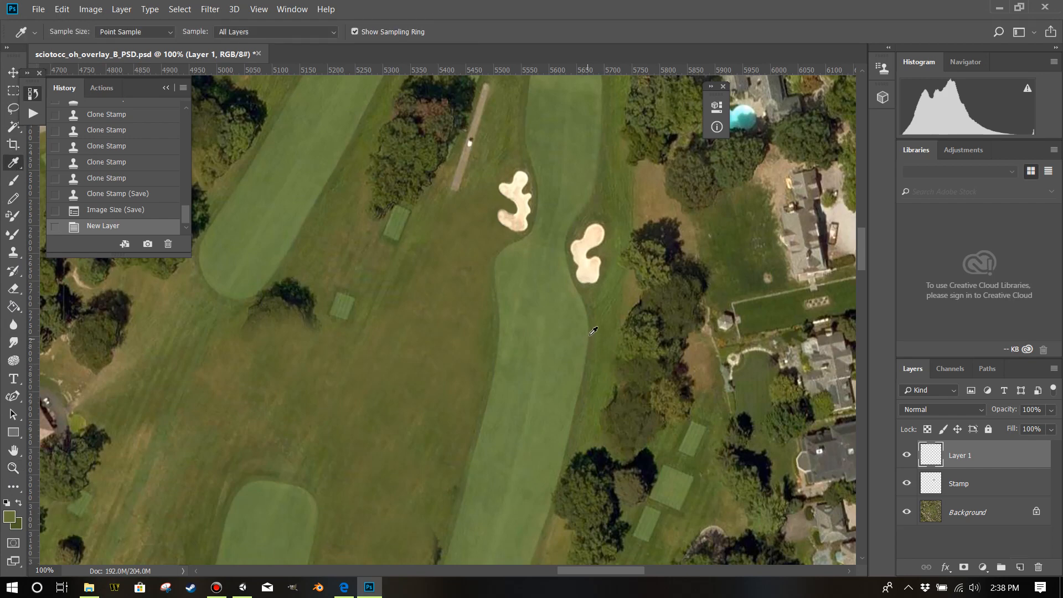
pyautogui.scroll(10, 609, 327)
pyautogui.scroll(8, 613, 323)
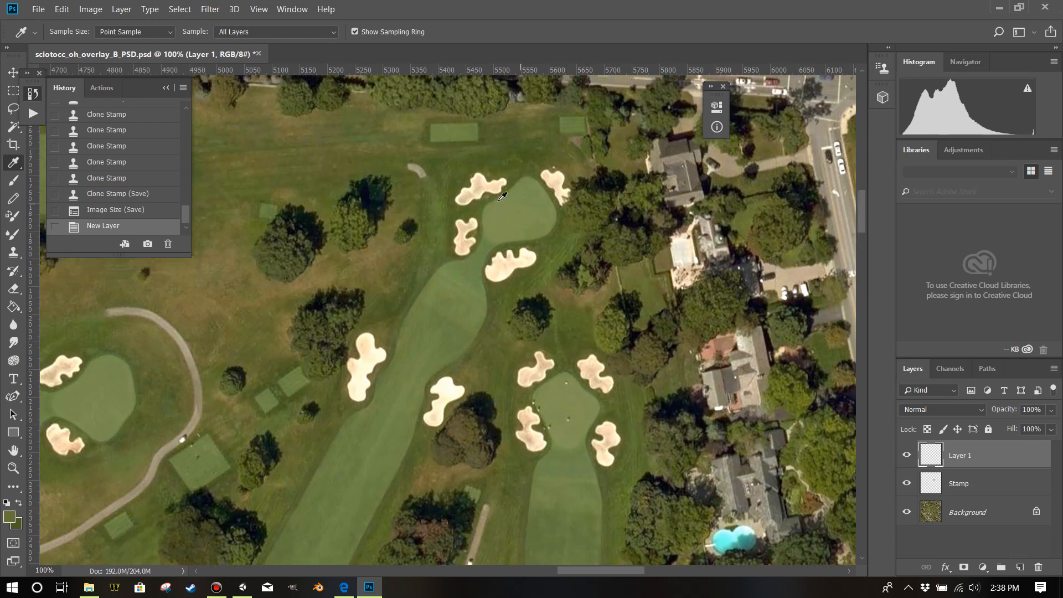
pyautogui.moveTo(498, 167); pyautogui.dragTo(535, 152)
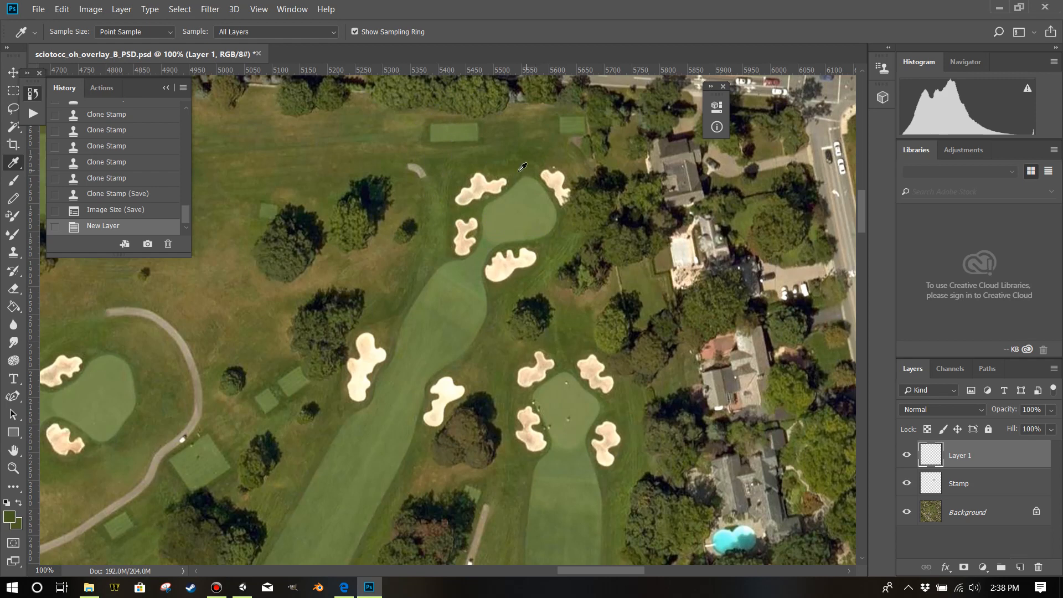
# Set the foreground colour to white (ffffff) and pair it with the green sampled from the rough.
pyautogui.click(16, 525)
pyautogui.write('ffffff')
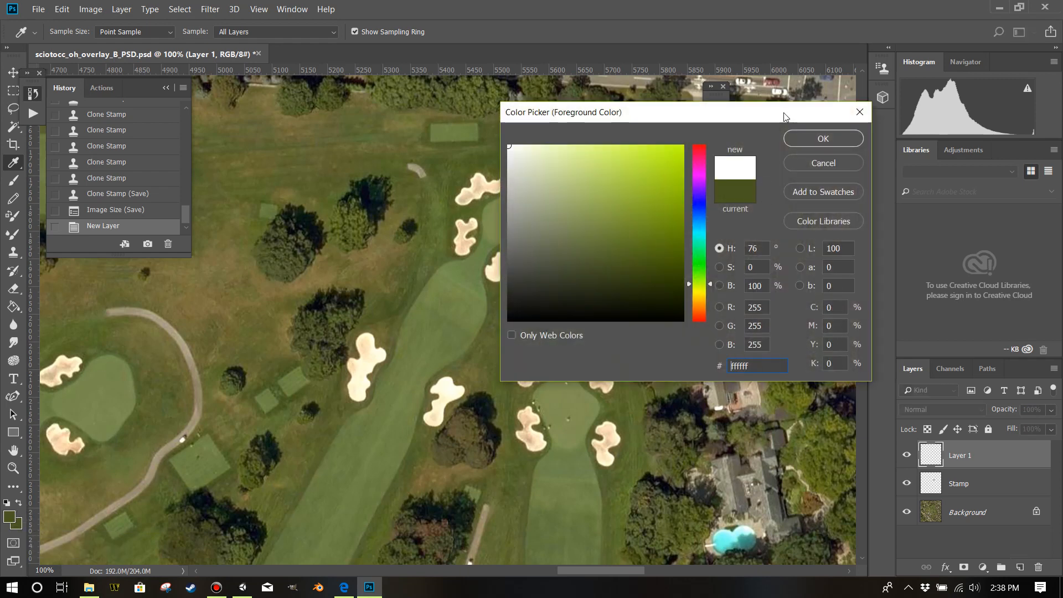
pyautogui.click(809, 133)
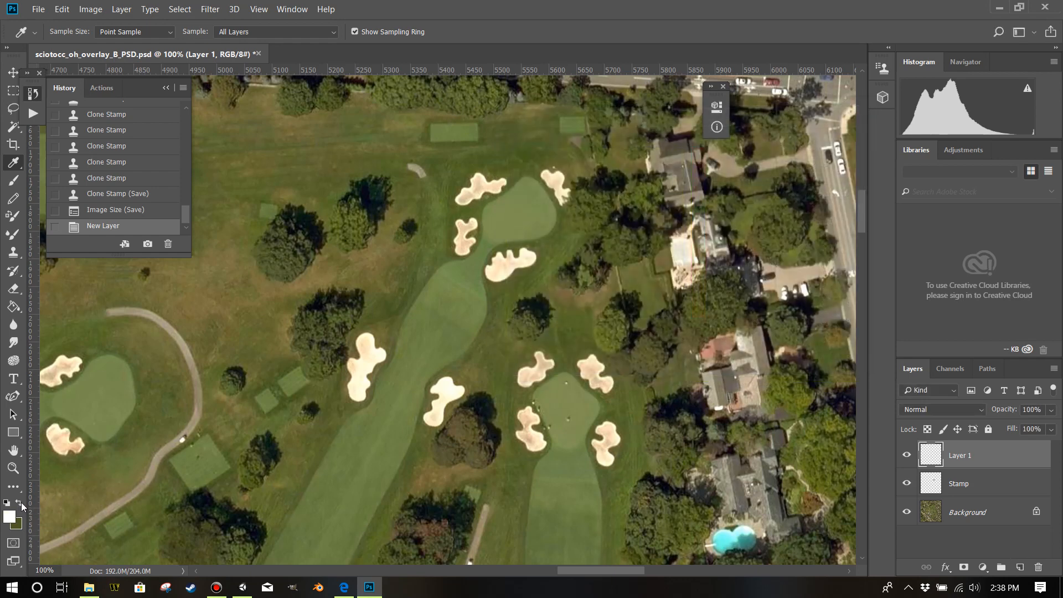
pyautogui.click(542, 150)
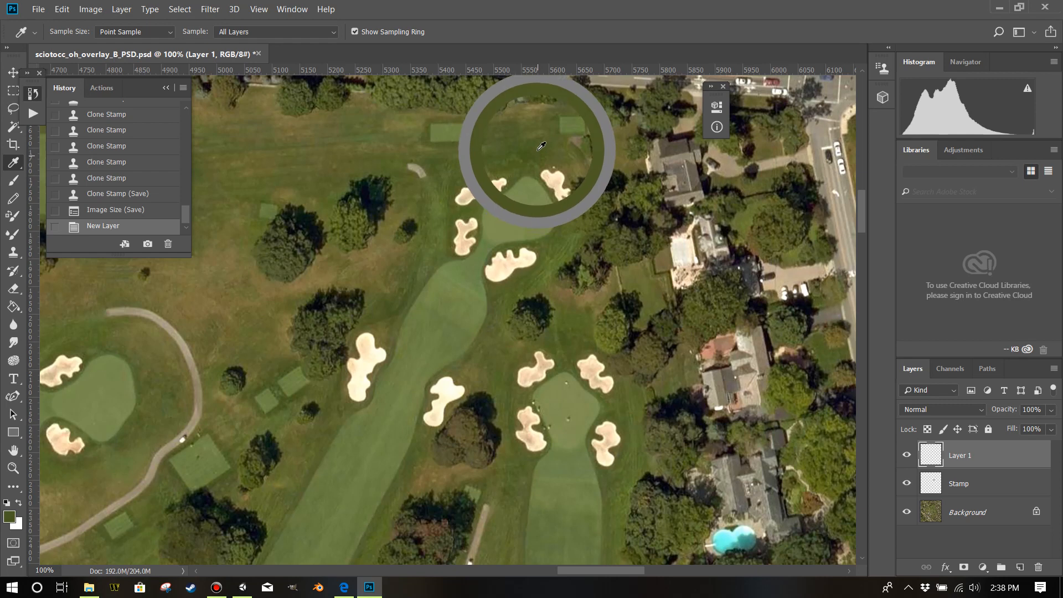
pyautogui.click(19, 504)
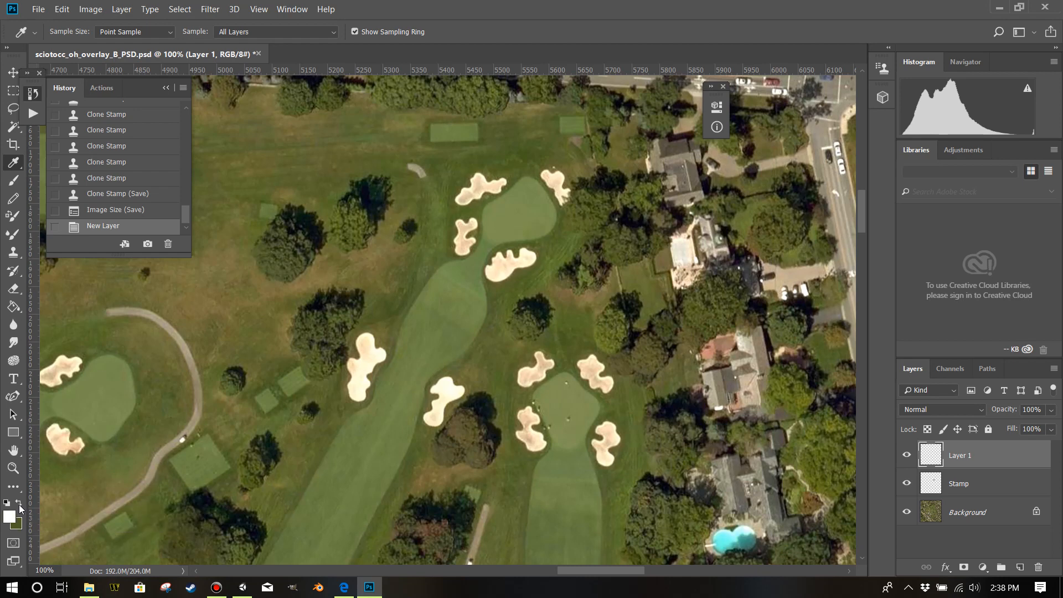
pyautogui.click(152, 492)
# Swap the foreground and background colours repeatedly, ending with white in front and the sampled green behind.
pyautogui.press('x')
pyautogui.press('x')
pyautogui.press('x')
pyautogui.press('x')
pyautogui.press('x')
pyautogui.scroll(-10, 533, 355)
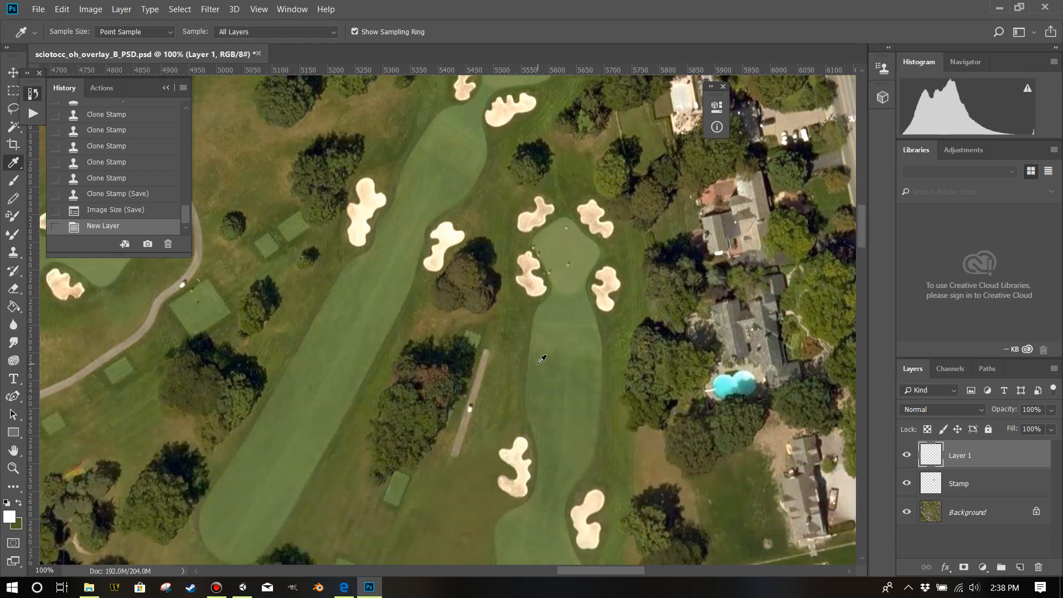
pyautogui.scroll(5, 572, 359)
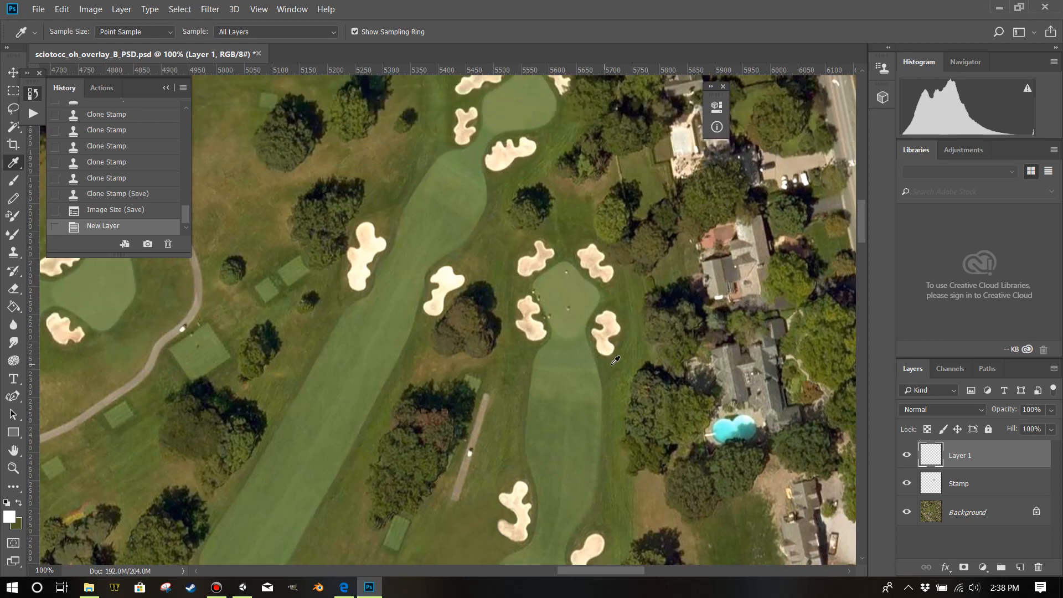
# Sample a lighter green from the rough east of the four-bunker green as the foreground colour, keeping the darker green as background.
pyautogui.click(642, 297)
pyautogui.moveTo(642, 297); pyautogui.dragTo(636, 287)
pyautogui.scroll(-2, 688, 439)
pyautogui.hotkey('ctrl', '+')
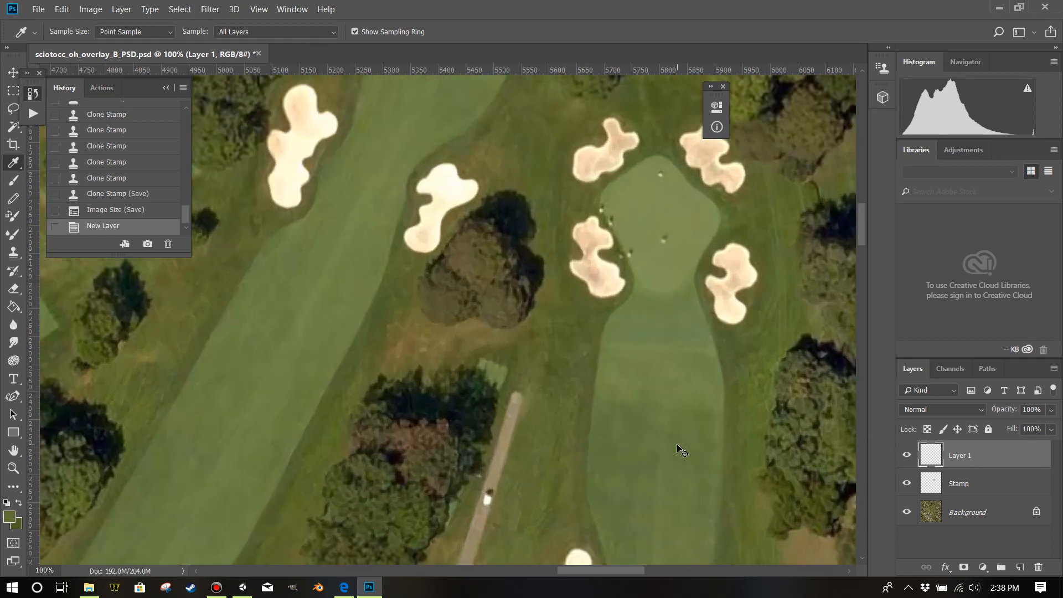
pyautogui.moveTo(610, 575); pyautogui.dragTo(627, 574)
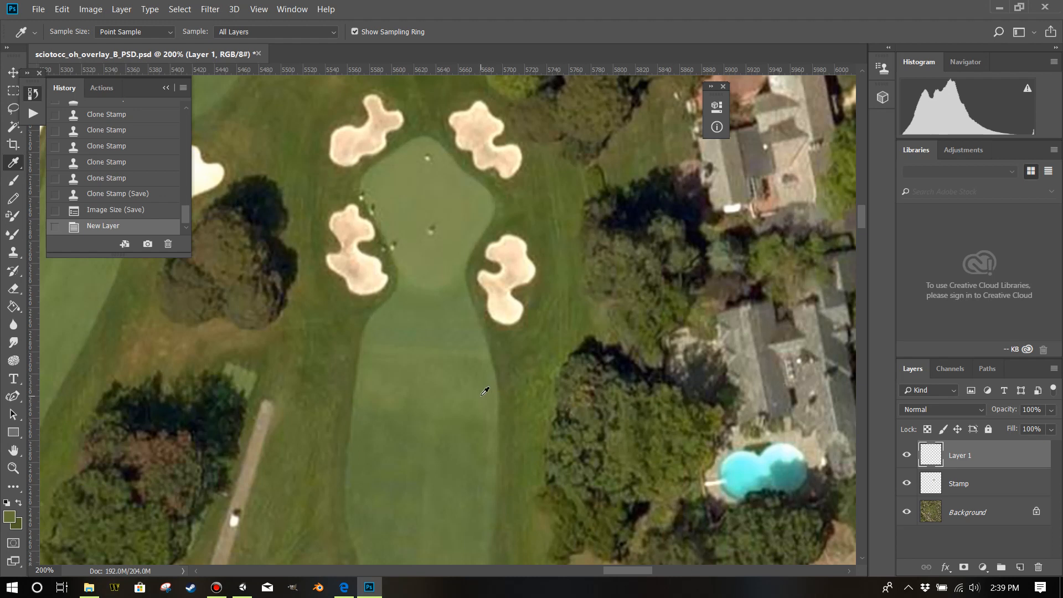
pyautogui.scroll(-2, 482, 385)
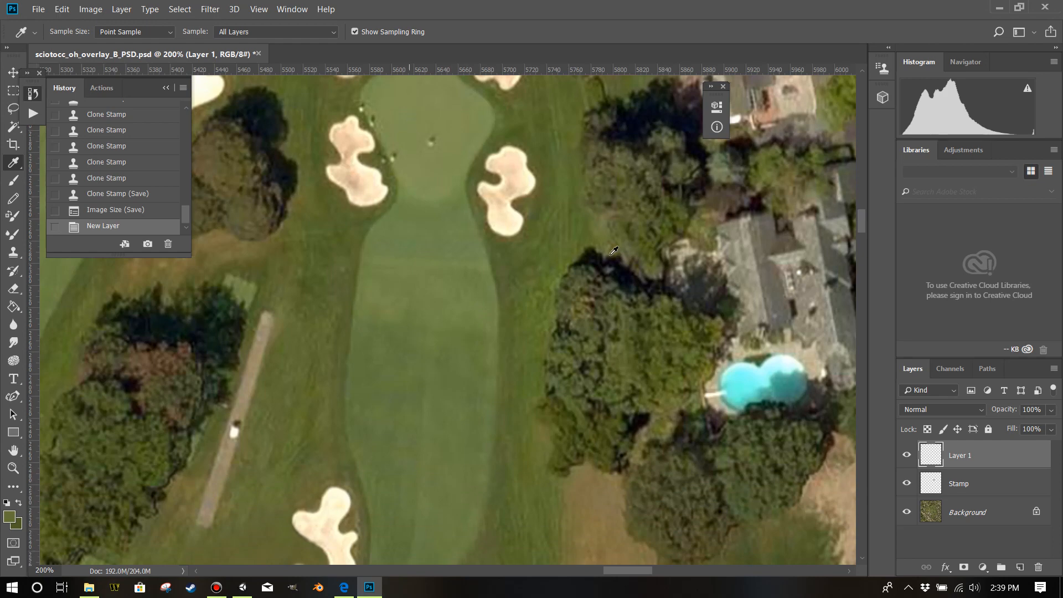
# Fill Layer 1 with a Clouds render blending the two sampled greens.
pyautogui.click(268, 14)
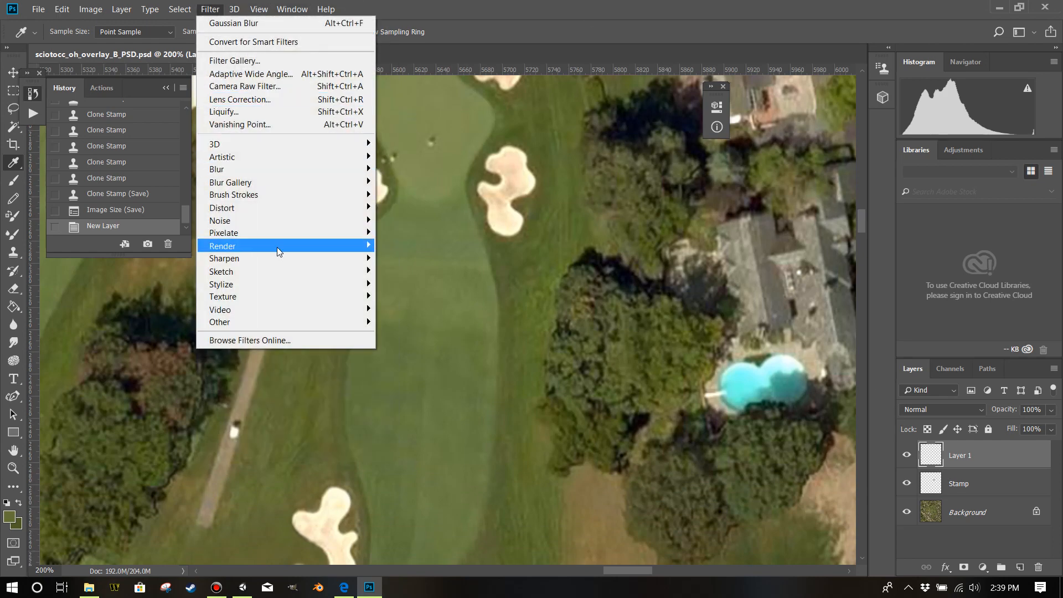
pyautogui.moveTo(277, 247)
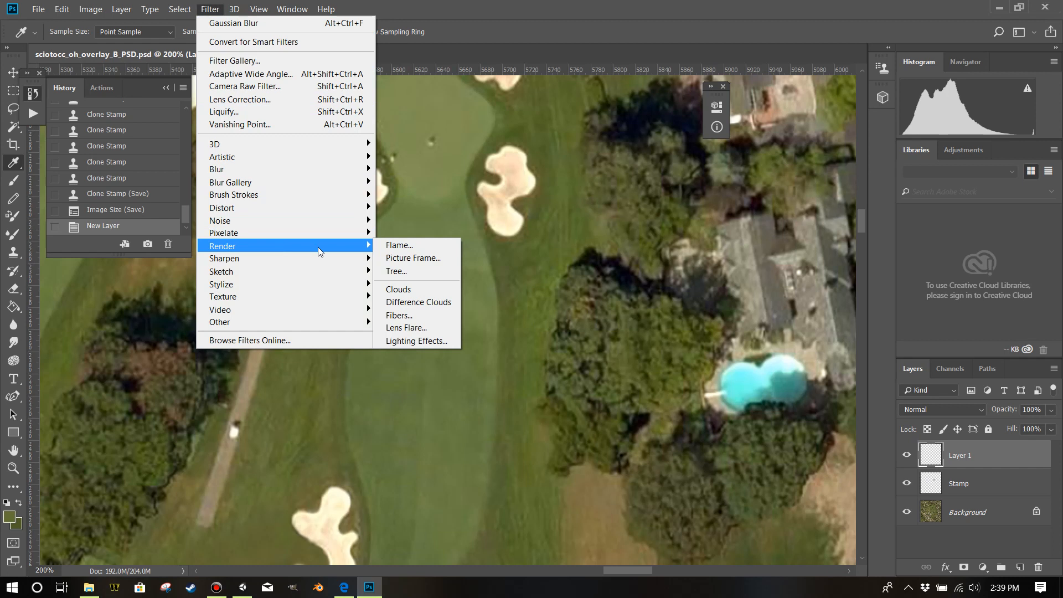
pyautogui.click(417, 290)
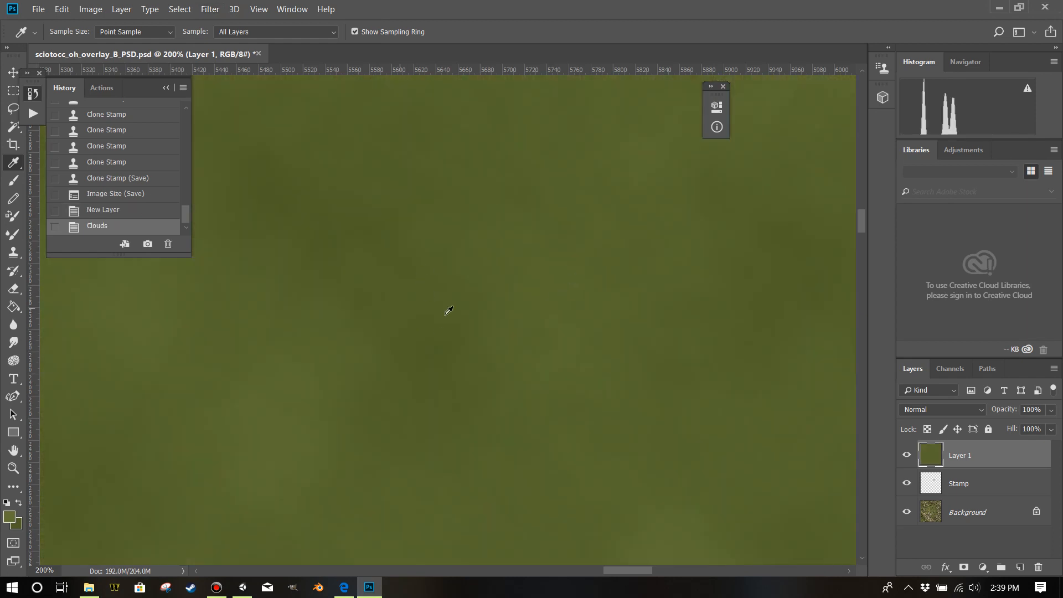
# Add monochromatic noise with Gaussian distribution to the green clouds on Layer 1.
pyautogui.click(211, 9)
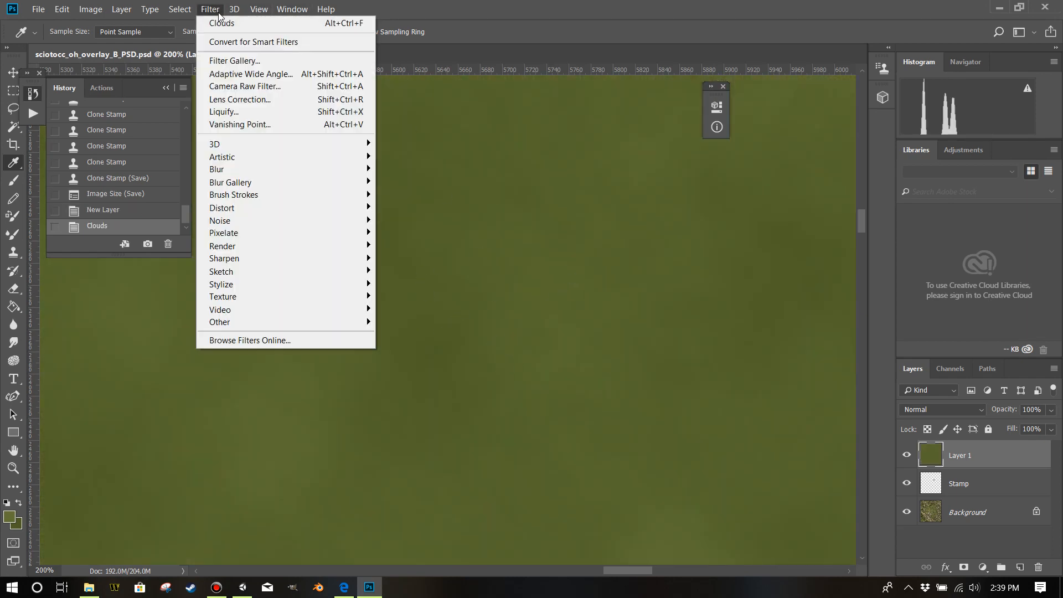
pyautogui.moveTo(242, 220)
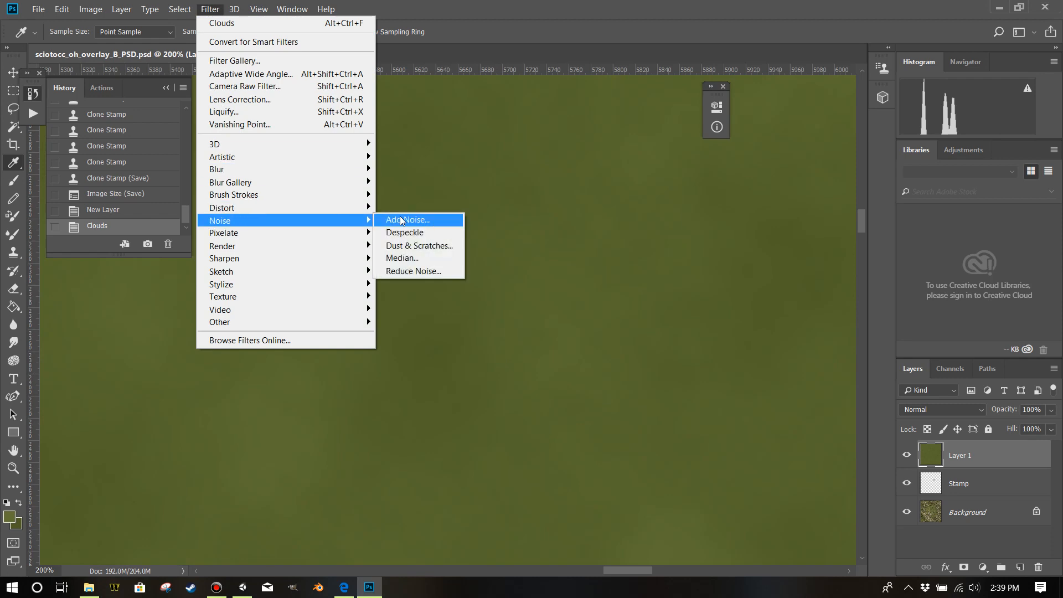
pyautogui.click(400, 216)
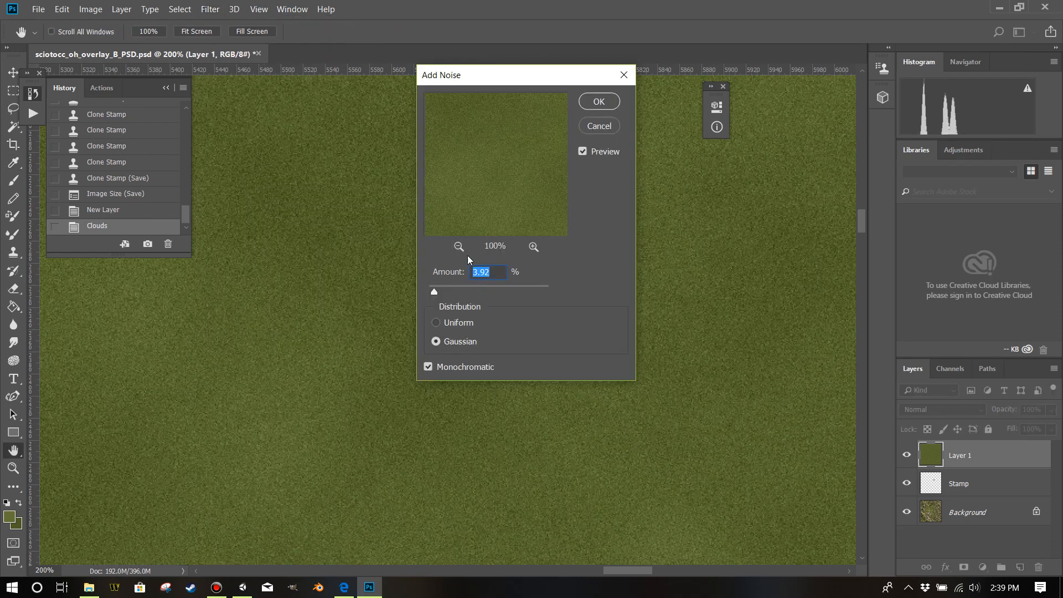
pyautogui.moveTo(438, 294); pyautogui.dragTo(473, 294)
pyautogui.moveTo(480, 287); pyautogui.dragTo(436, 292)
pyautogui.click(444, 323)
pyautogui.click(466, 337)
pyautogui.click(429, 367)
pyautogui.click(432, 368)
pyautogui.click(589, 103)
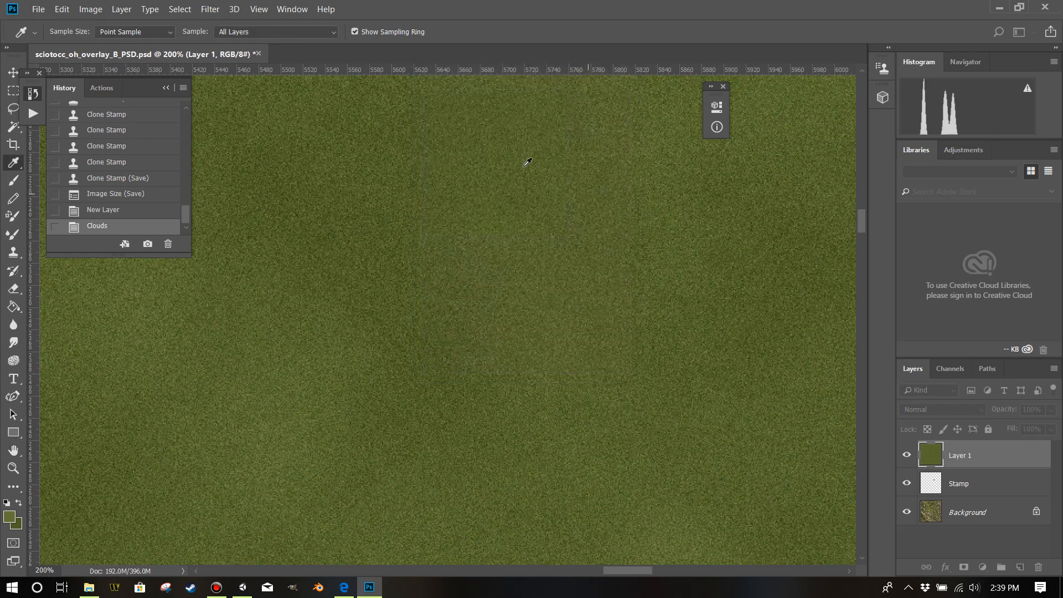
# Soften the noise on Layer 1 with a Gaussian Blur of 0.7 pixels radius.
pyautogui.click(222, 11)
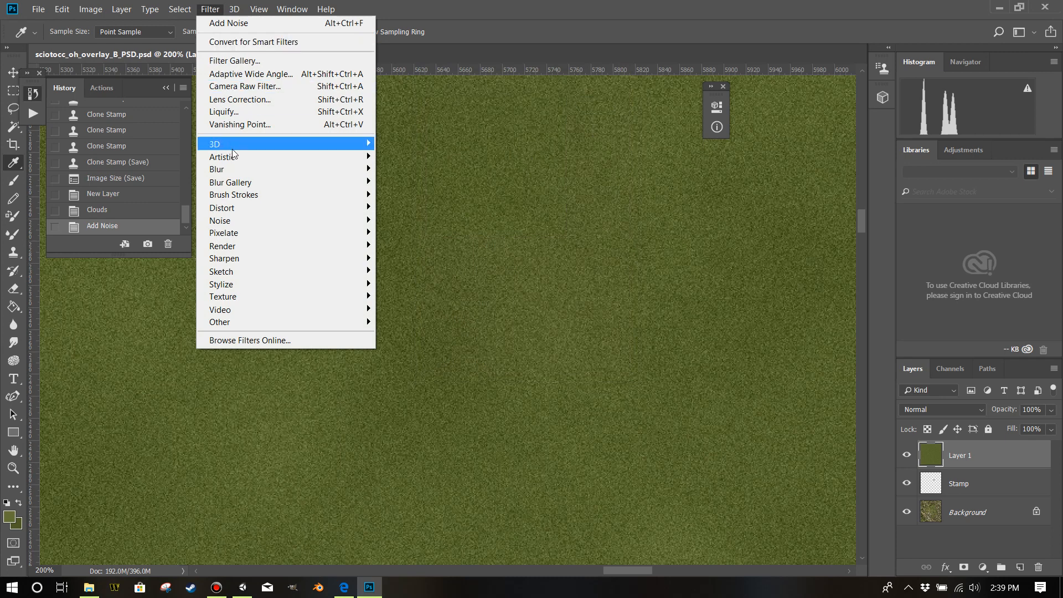
pyautogui.moveTo(252, 169)
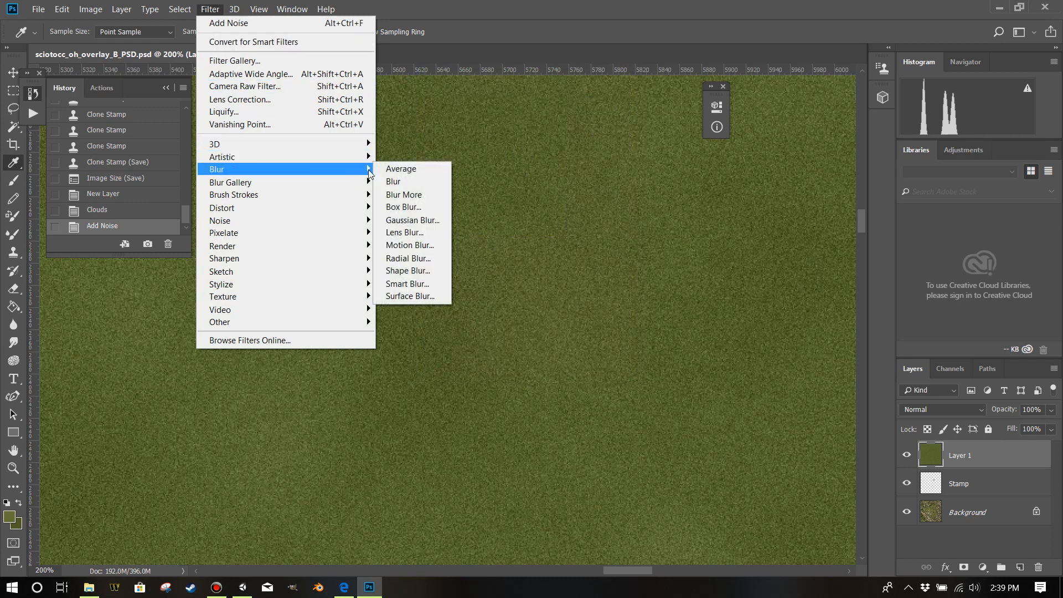
pyautogui.click(413, 220)
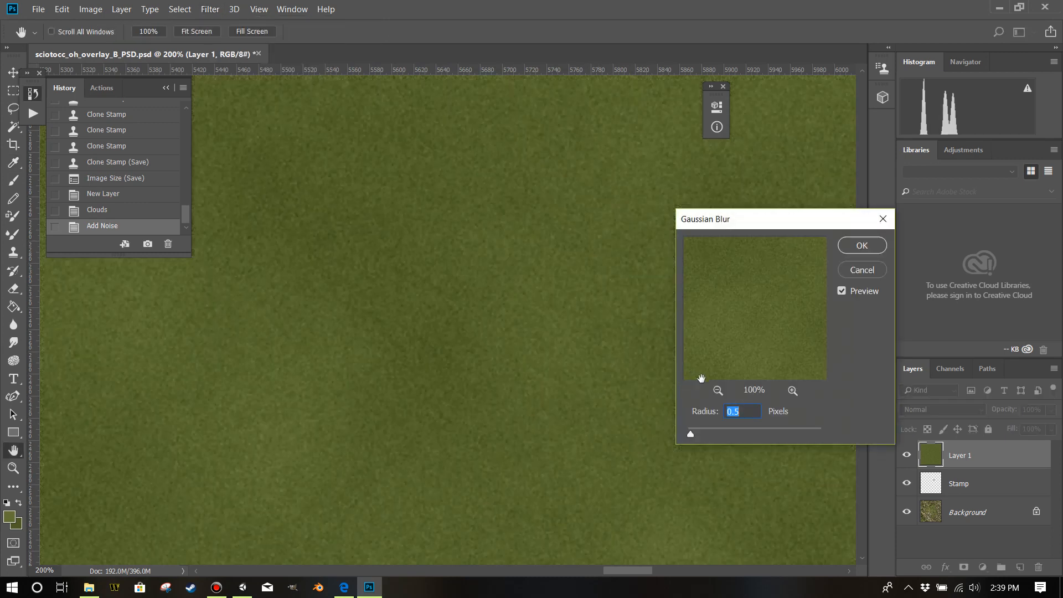
pyautogui.write('1')
pyautogui.write('.7')
pyautogui.press('Return')
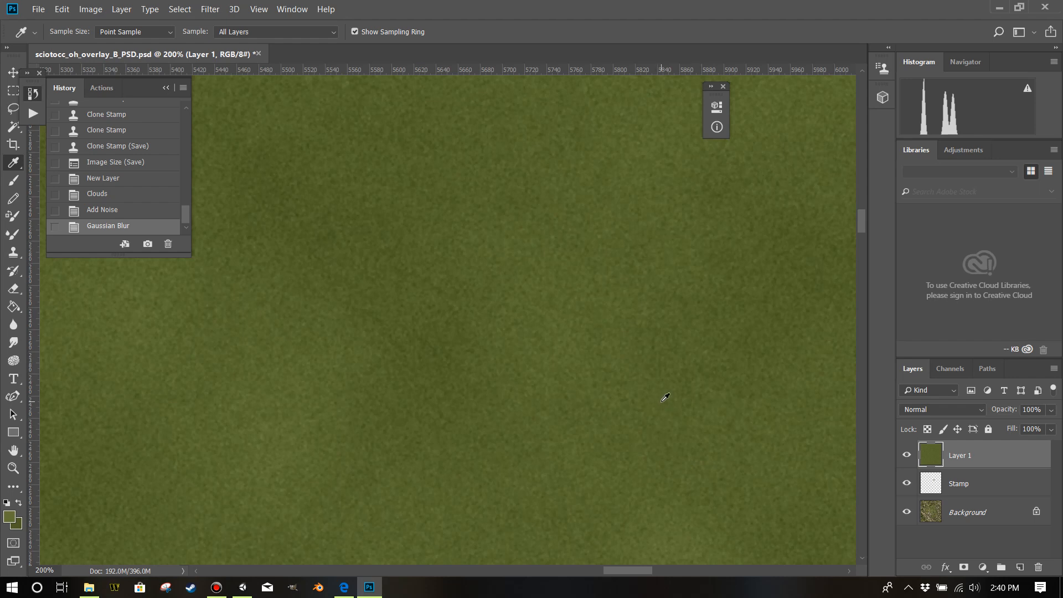
# Add a Hide All layer mask to Layer 1 and make the mask active.
pyautogui.click(132, 10)
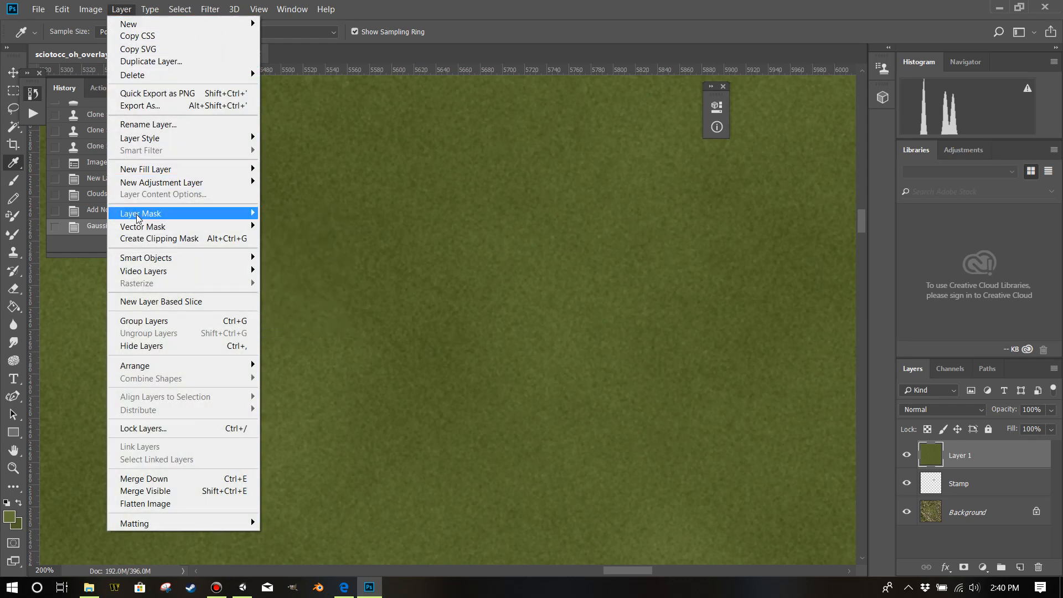
pyautogui.moveTo(138, 218)
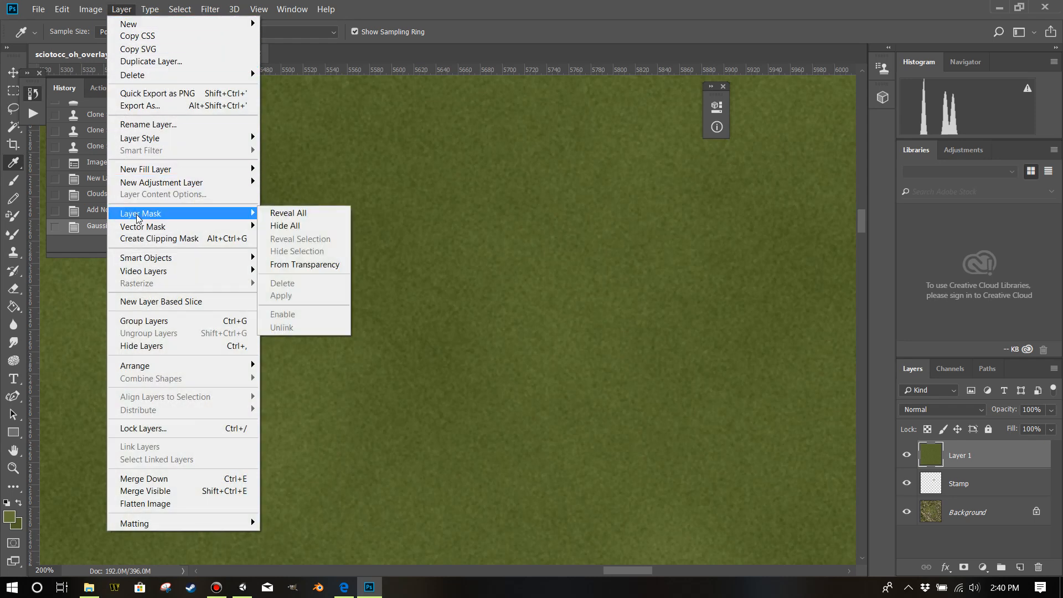
pyautogui.click(280, 227)
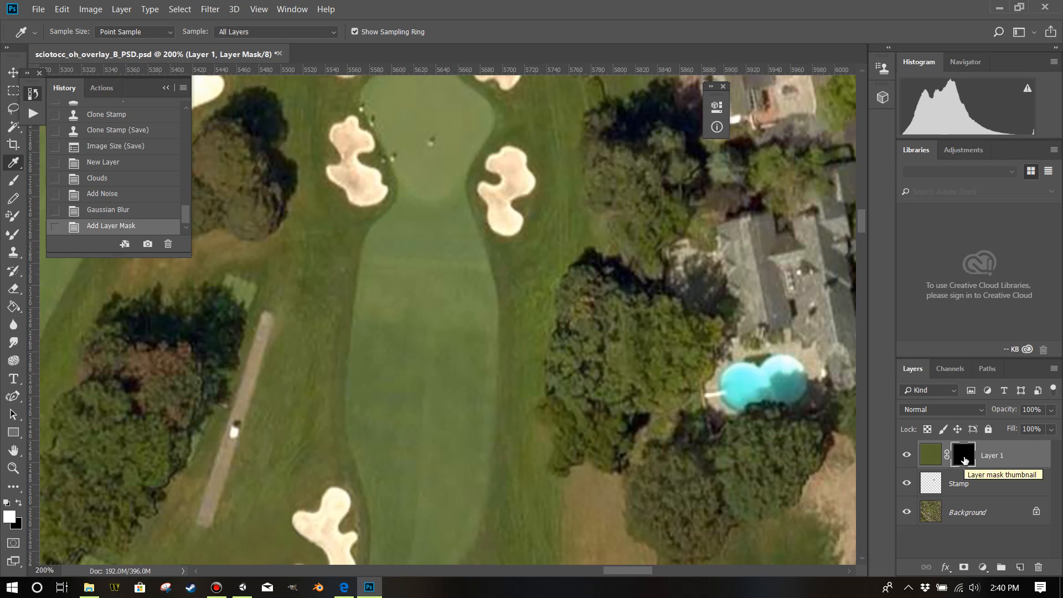
pyautogui.click(932, 457)
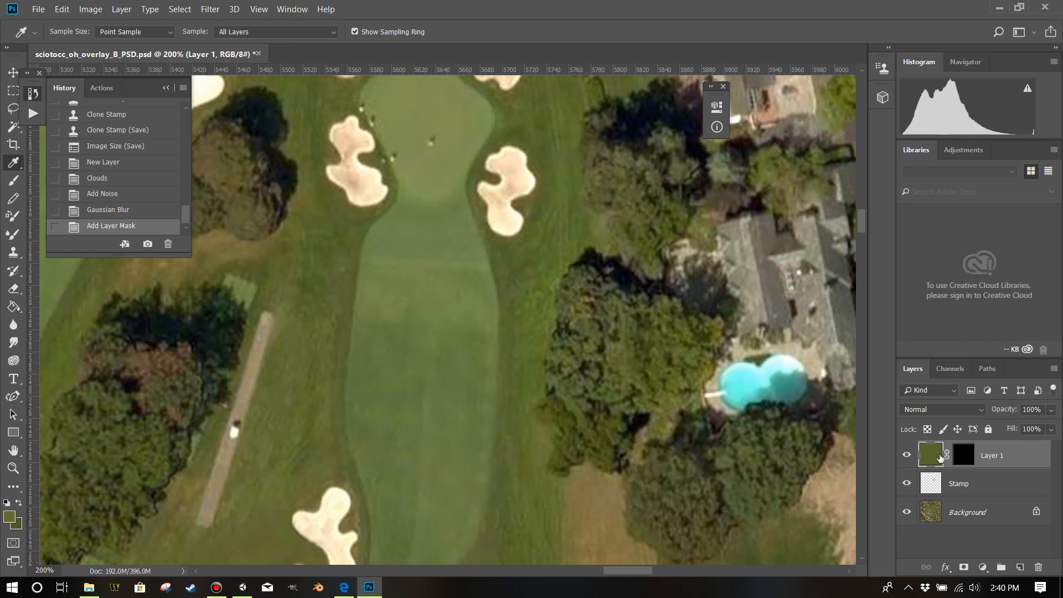
pyautogui.click(962, 458)
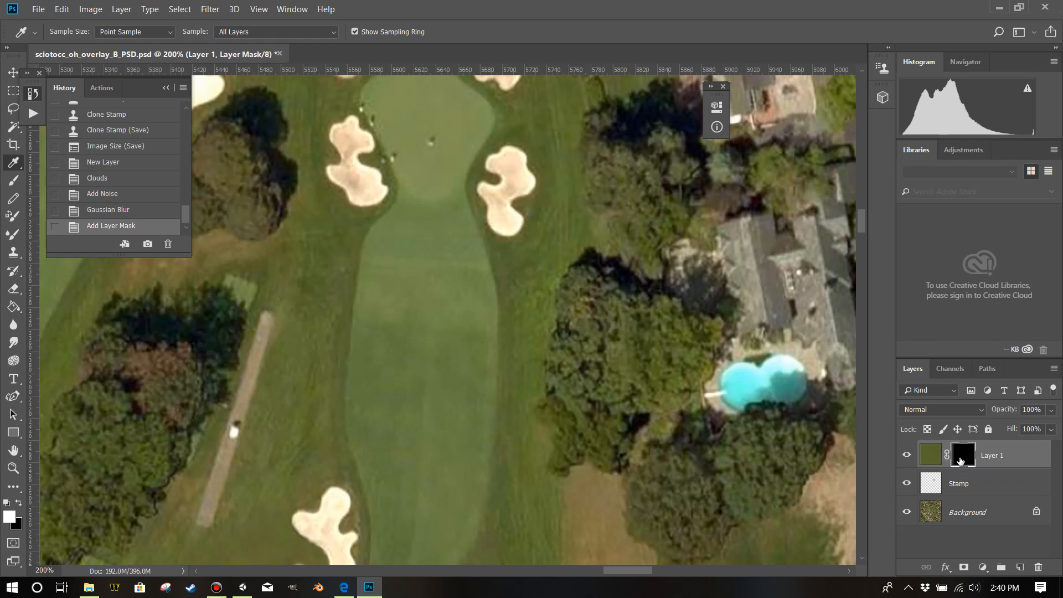
# Rename Layer 1 as Green Rough.
pyautogui.doubleClick(991, 456)
pyautogui.write('Green')
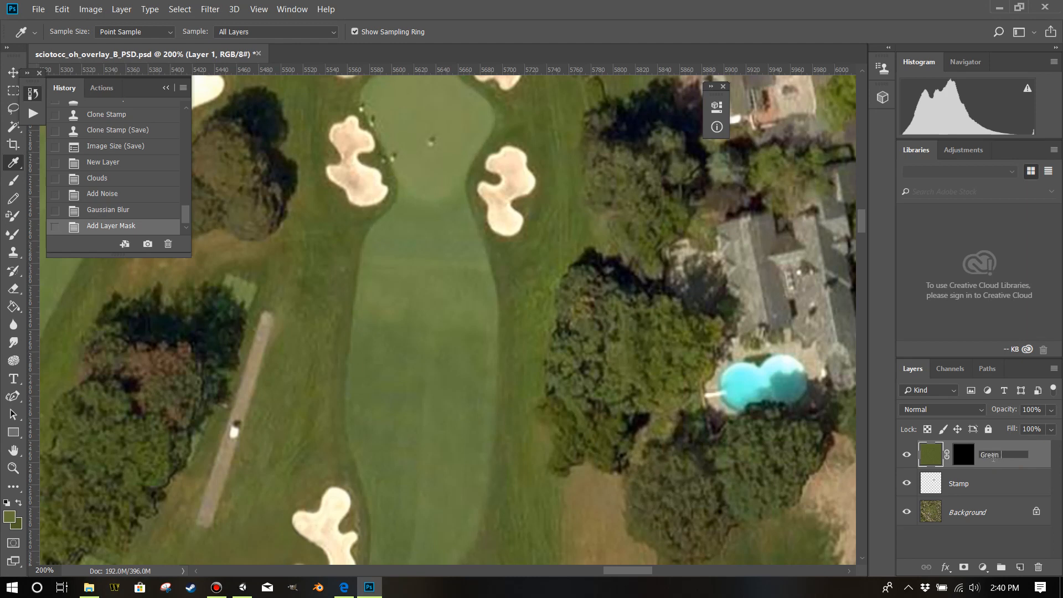
pyautogui.press('Return')
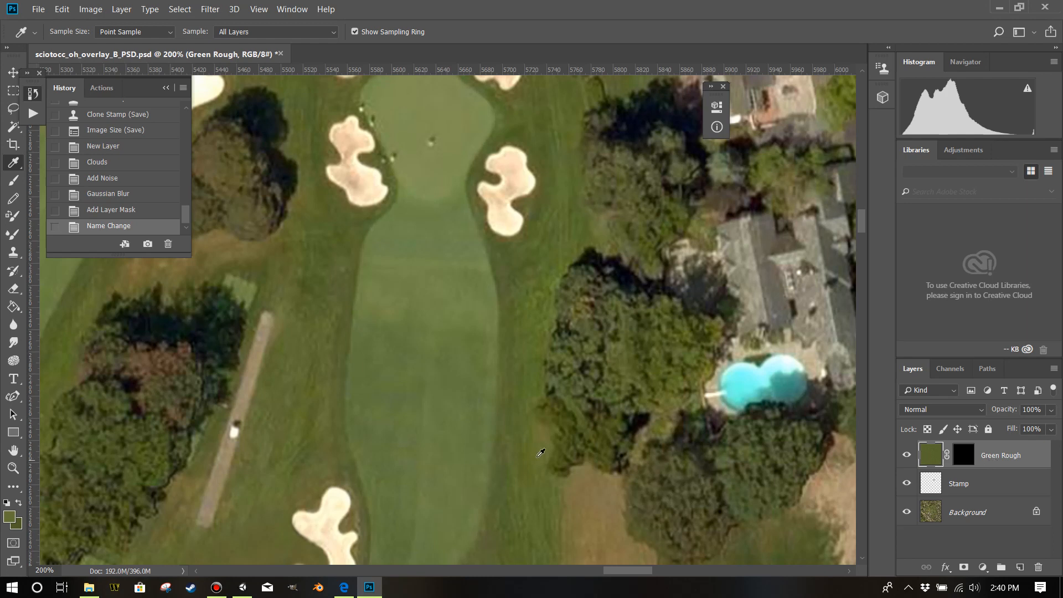
# Make the Green Rough layer's mask active for editing over the fairway below the two bunkers.
pyautogui.scroll(-5, 446, 368)
pyautogui.scroll(-6, 420, 404)
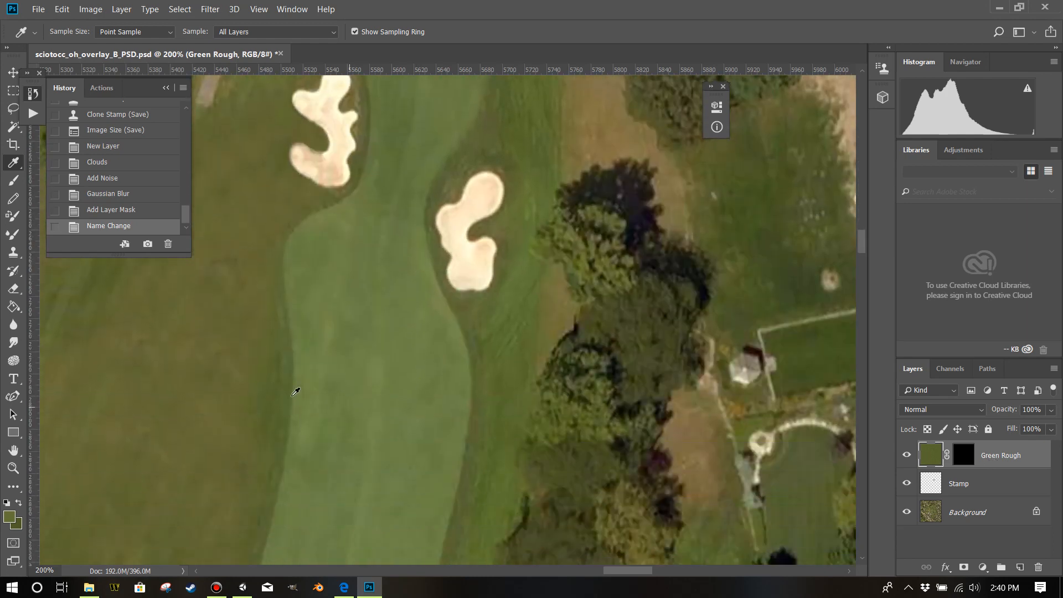
pyautogui.scroll(-1, 285, 368)
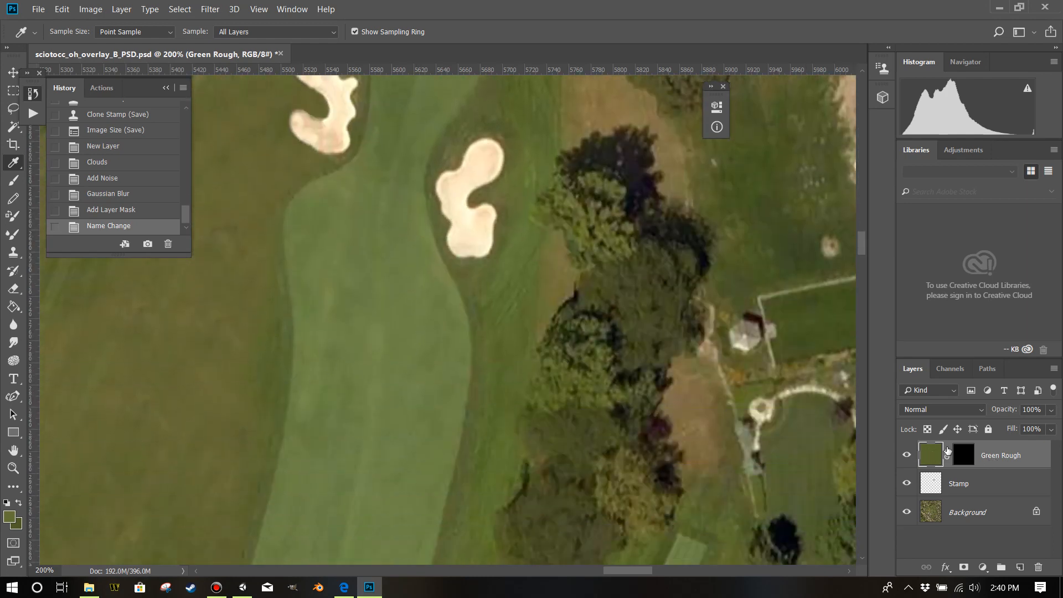
pyautogui.click(963, 455)
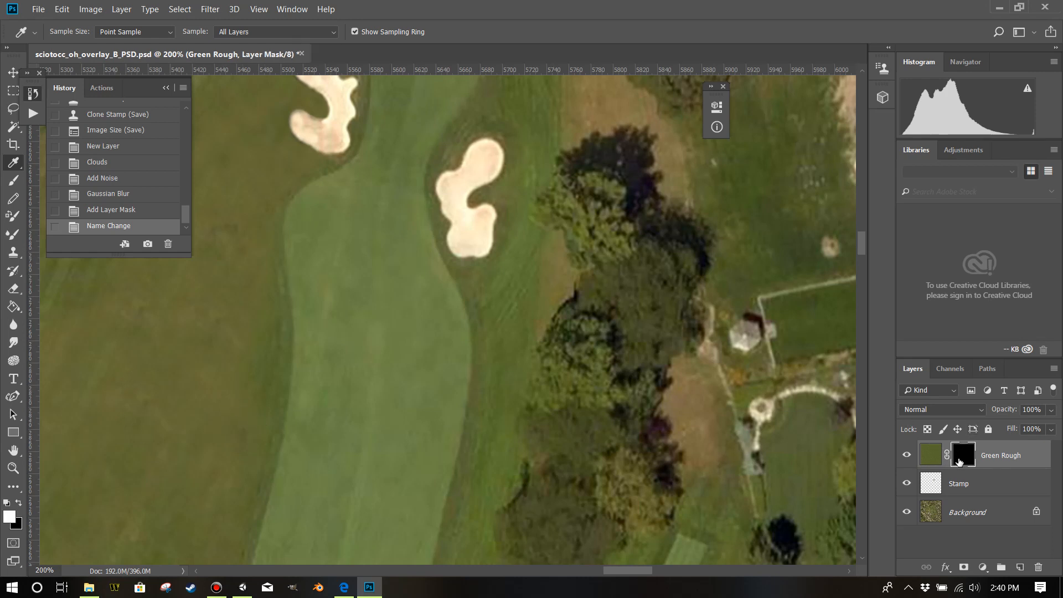
pyautogui.click(938, 455)
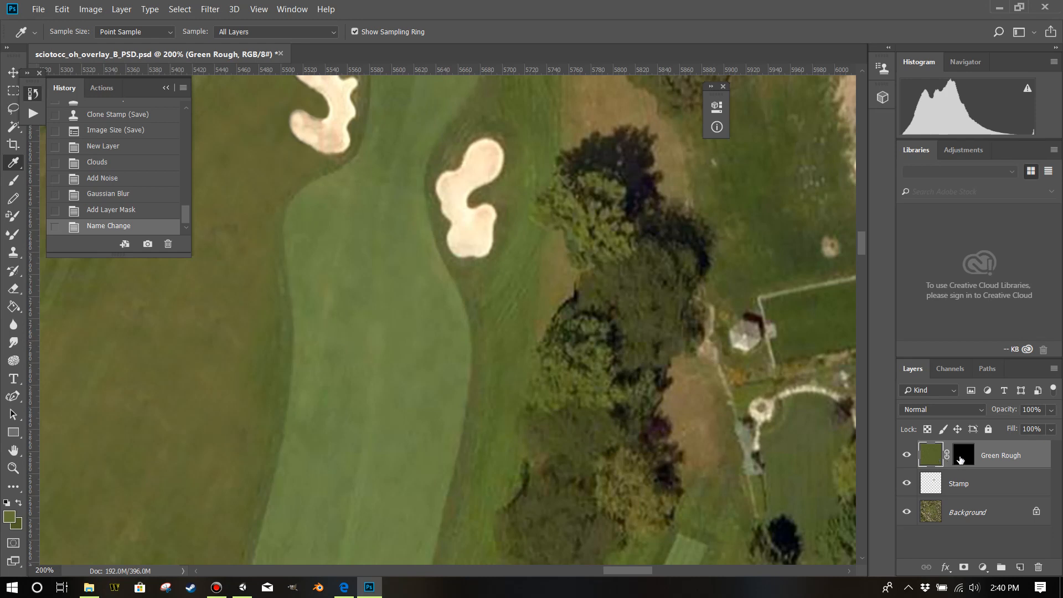
pyautogui.click(962, 459)
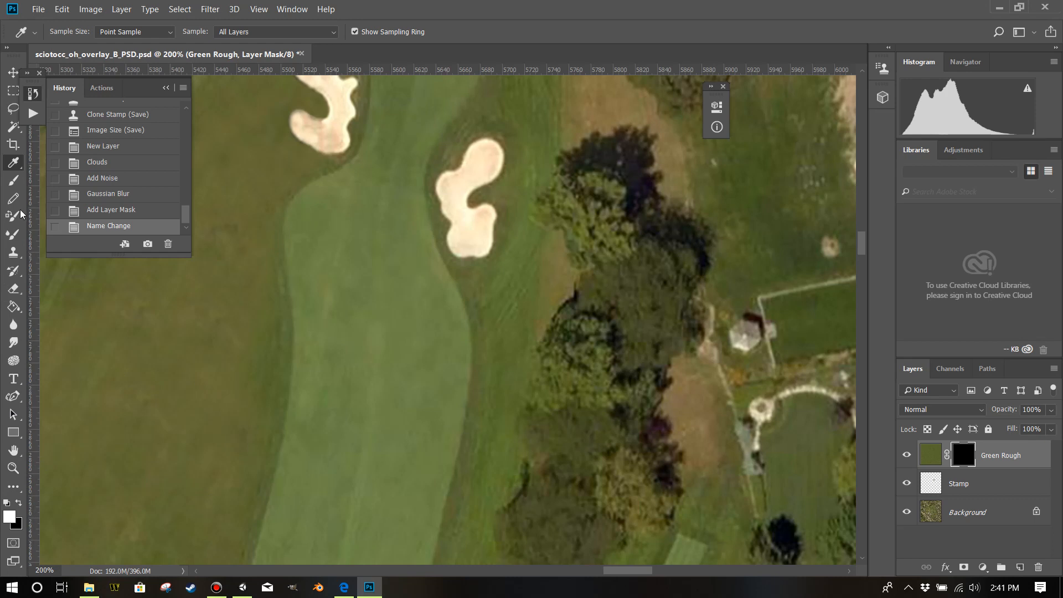
# Set up the Brush tool with the Spatter 46 pixels preset for painting on the mask.
pyautogui.click(19, 187)
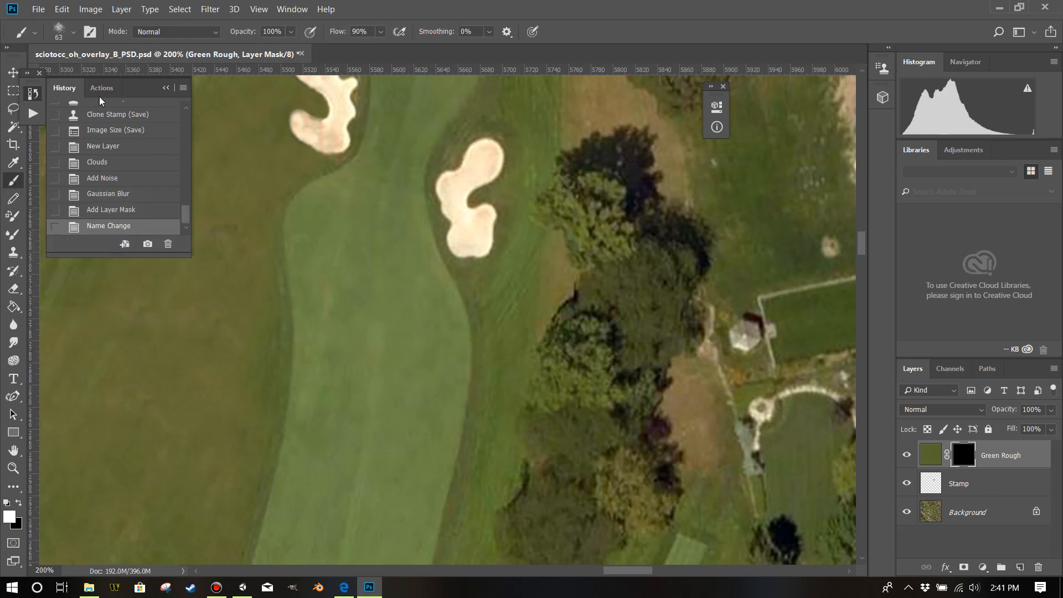
pyautogui.click(72, 33)
pyautogui.scroll(-5, 176, 196)
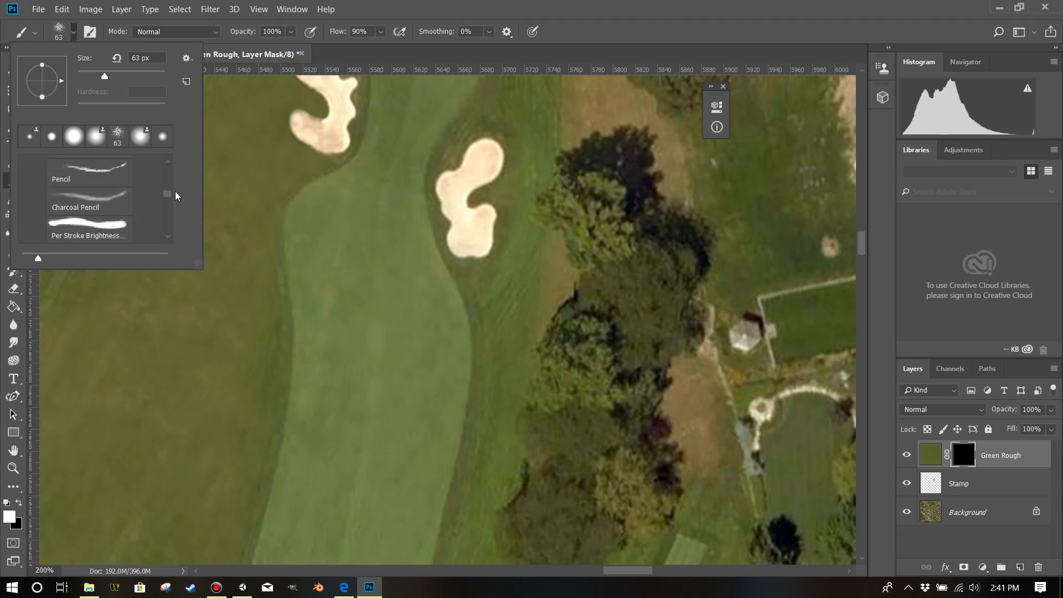
pyautogui.scroll(5, 169, 201)
pyautogui.click(26, 165)
pyautogui.click(26, 165)
pyautogui.scroll(-2, 71, 188)
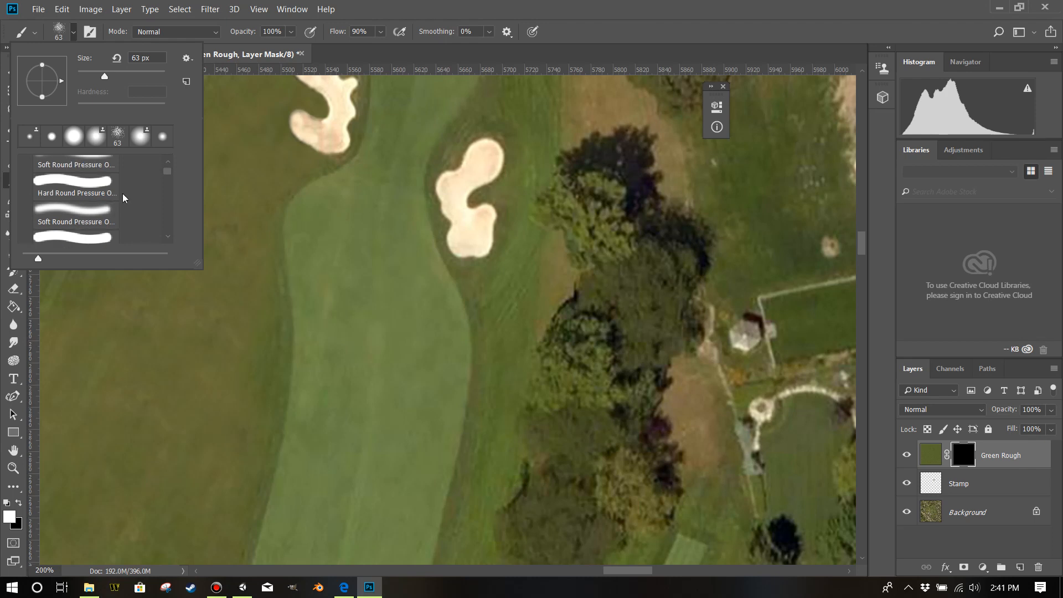
pyautogui.moveTo(172, 175)
pyautogui.mouseDown()
pyautogui.moveTo(162, 225)
pyautogui.moveTo(163, 198)
pyautogui.mouseUp()
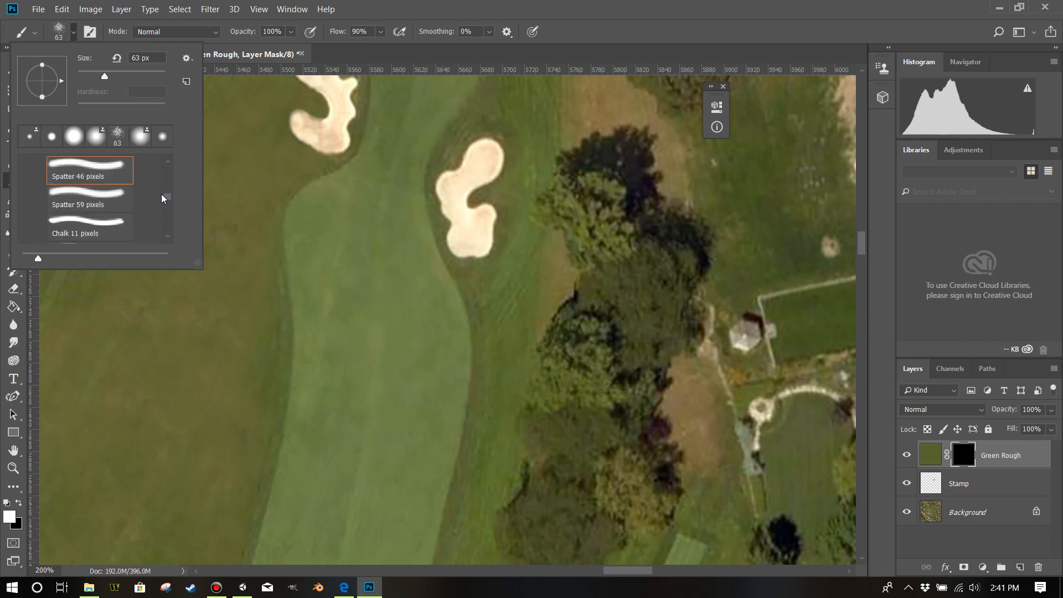
pyautogui.click(117, 178)
pyautogui.click(408, 9)
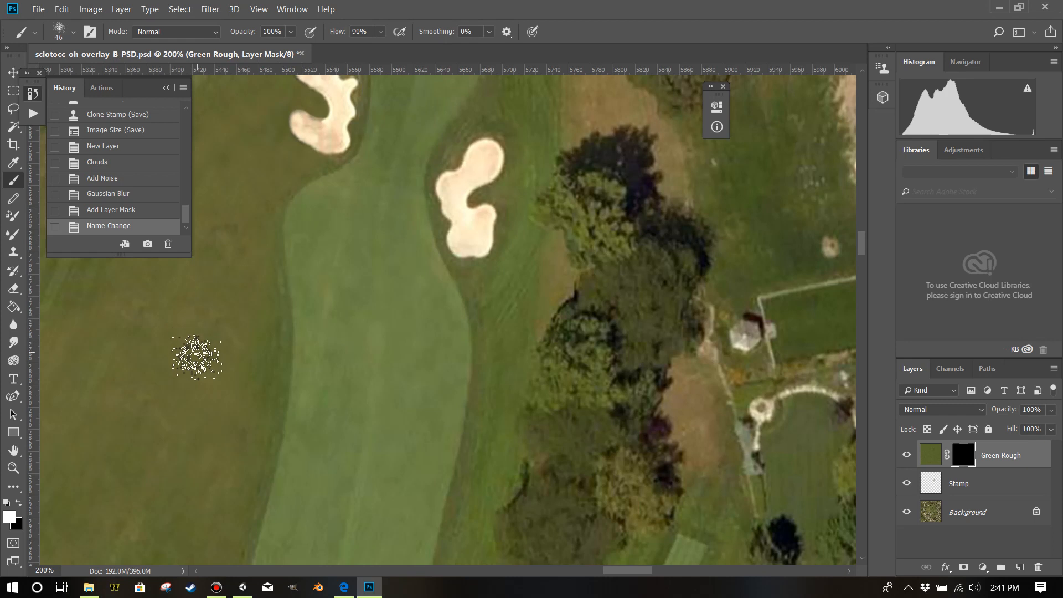
# Enlarge the spatter brush to 106 px and paint white on the Green Rough mask along the fairway's western edge below the bunkers.
pyautogui.moveTo(200, 390)
pyautogui.mouseDown()
pyautogui.moveTo(235, 397)
pyautogui.moveTo(207, 391)
pyautogui.moveTo(221, 394)
pyautogui.mouseUp()
pyautogui.scroll(-2, 231, 357)
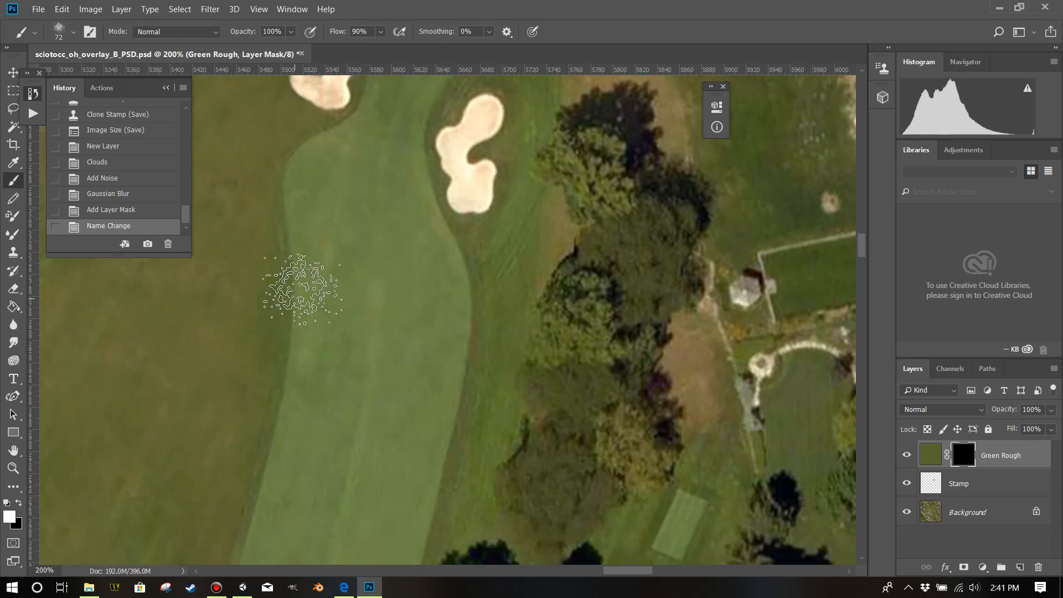
pyautogui.scroll(-2, 257, 354)
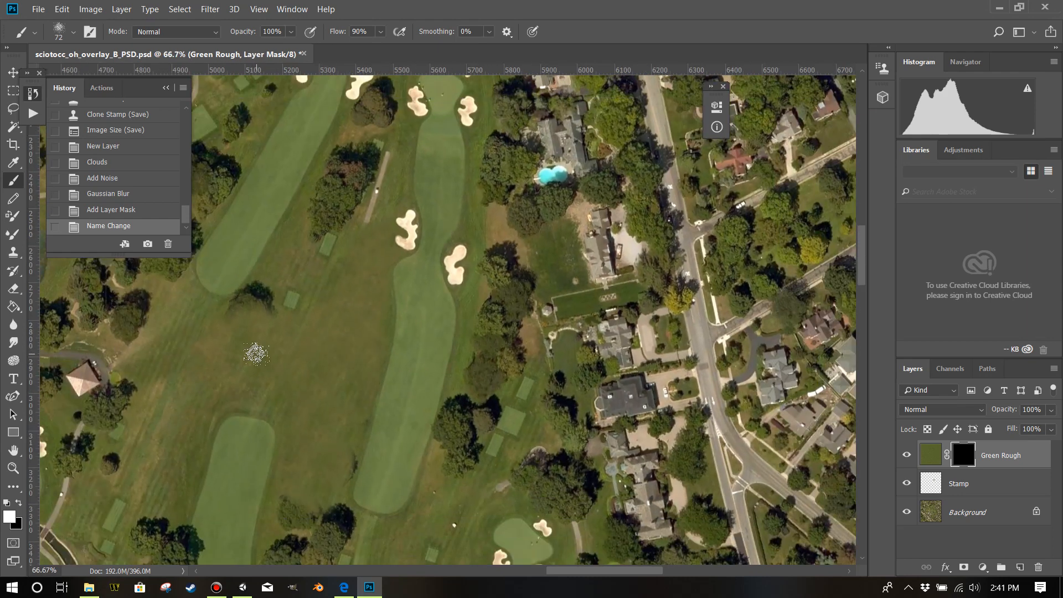
pyautogui.moveTo(370, 364); pyautogui.dragTo(387, 363)
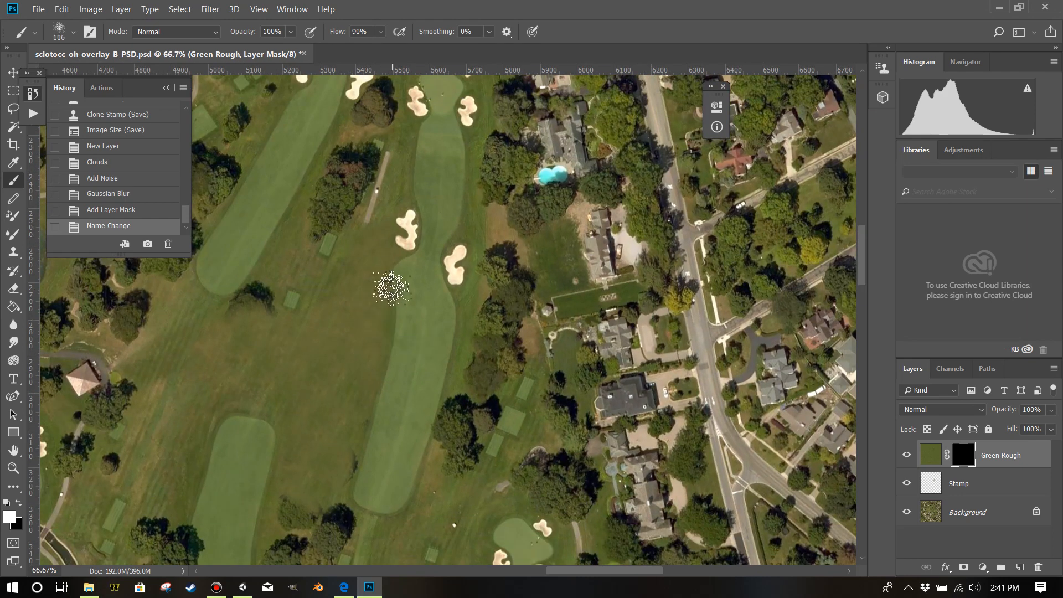
pyautogui.moveTo(386, 307)
pyautogui.mouseDown()
pyautogui.moveTo(381, 375)
pyautogui.moveTo(389, 356)
pyautogui.moveTo(363, 483)
pyautogui.mouseUp()
pyautogui.moveTo(391, 377); pyautogui.dragTo(391, 288)
pyautogui.moveTo(391, 286); pyautogui.dragTo(399, 279)
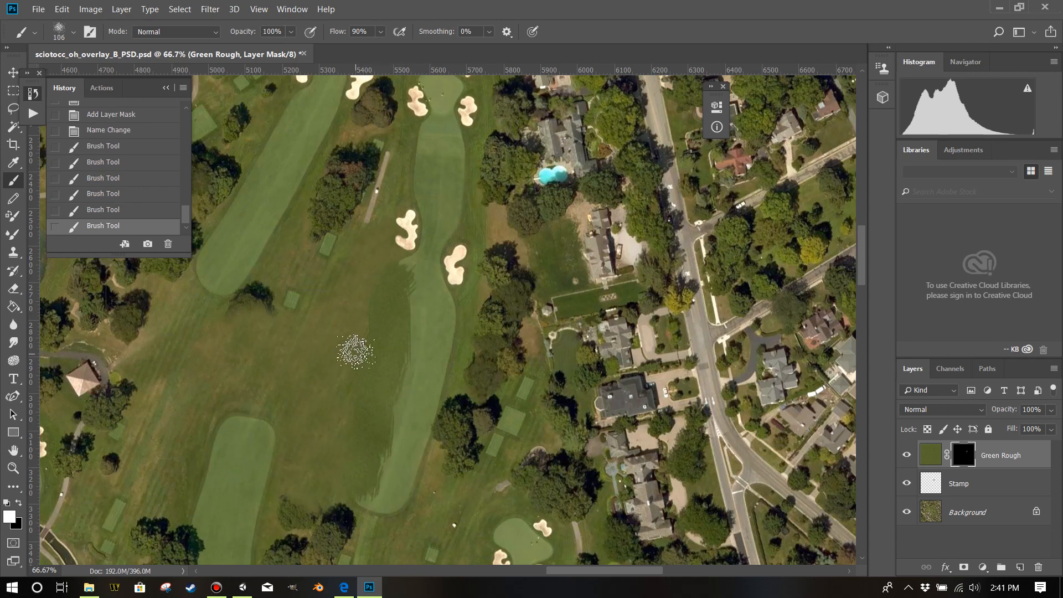
# Enlarge the spatter brush to 183 px and paint white on the Green Rough mask over the rough and the fairway's western edge.
pyautogui.moveTo(356, 346)
pyautogui.mouseDown()
pyautogui.moveTo(380, 351)
pyautogui.moveTo(365, 317)
pyautogui.moveTo(372, 299)
pyautogui.mouseUp()
pyautogui.moveTo(372, 300); pyautogui.dragTo(361, 413)
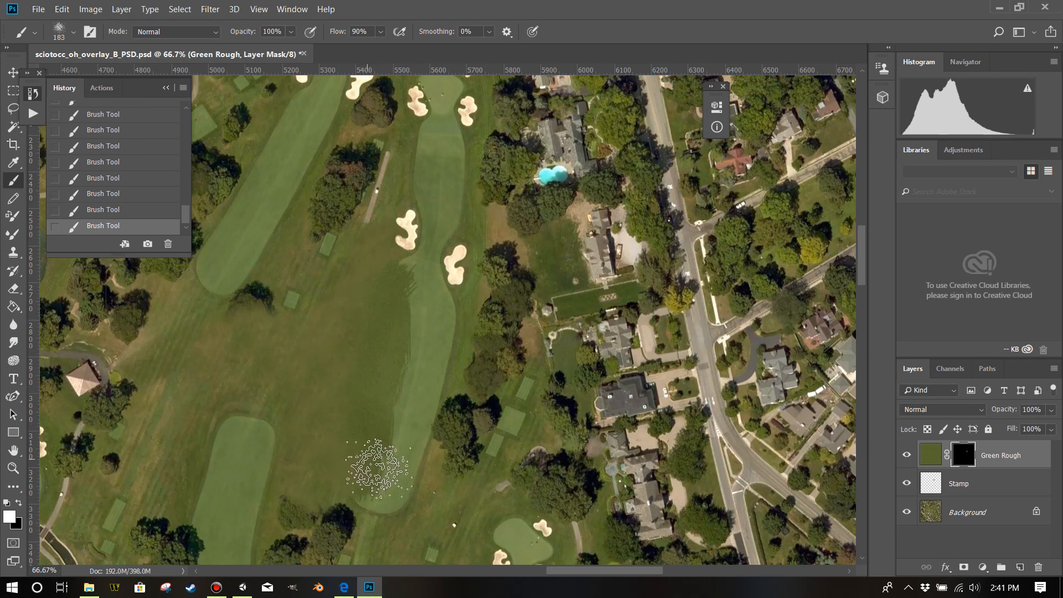
# Lower the brush opacity to 50% and delete all the brush strokes on the Green Rough mask from the history.
pyautogui.moveTo(293, 35); pyautogui.dragTo(274, 51)
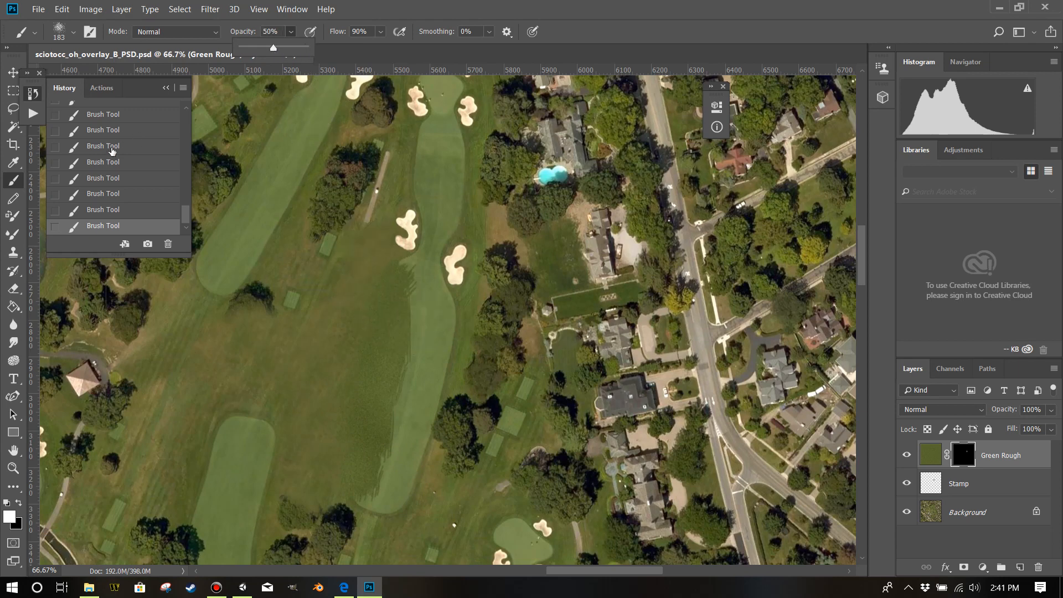
pyautogui.scroll(2, 103, 150)
pyautogui.click(109, 146)
pyautogui.rightClick(110, 145)
pyautogui.click(144, 163)
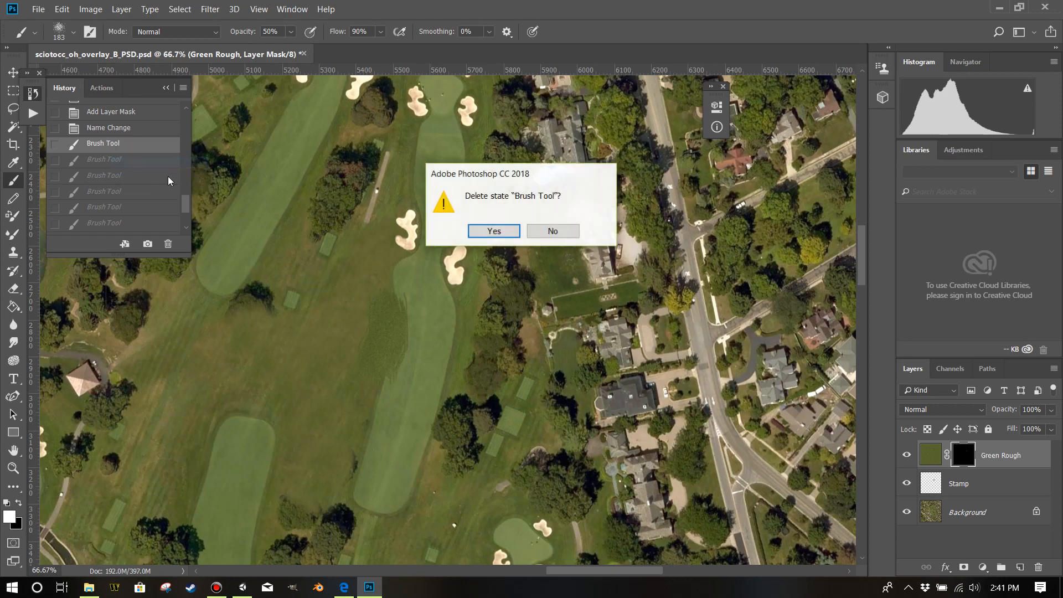
pyautogui.click(491, 231)
# Paint white on the Green Rough mask with the 183 px spatter brush at 50% opacity along the fairway's western edge below the bunkers.
pyautogui.hotkey('ctrl', '+')
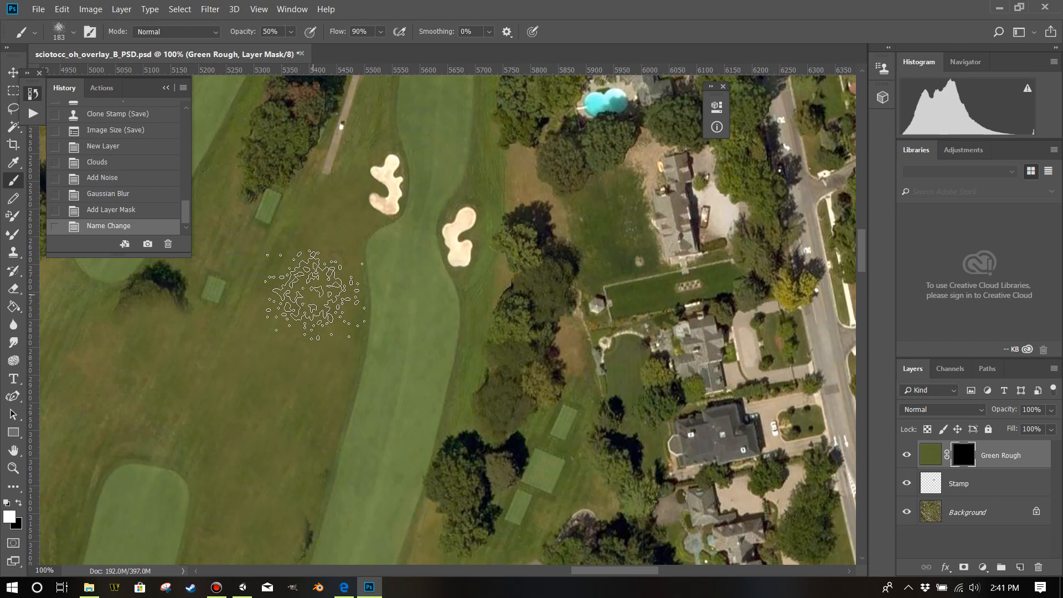
pyautogui.click(345, 294)
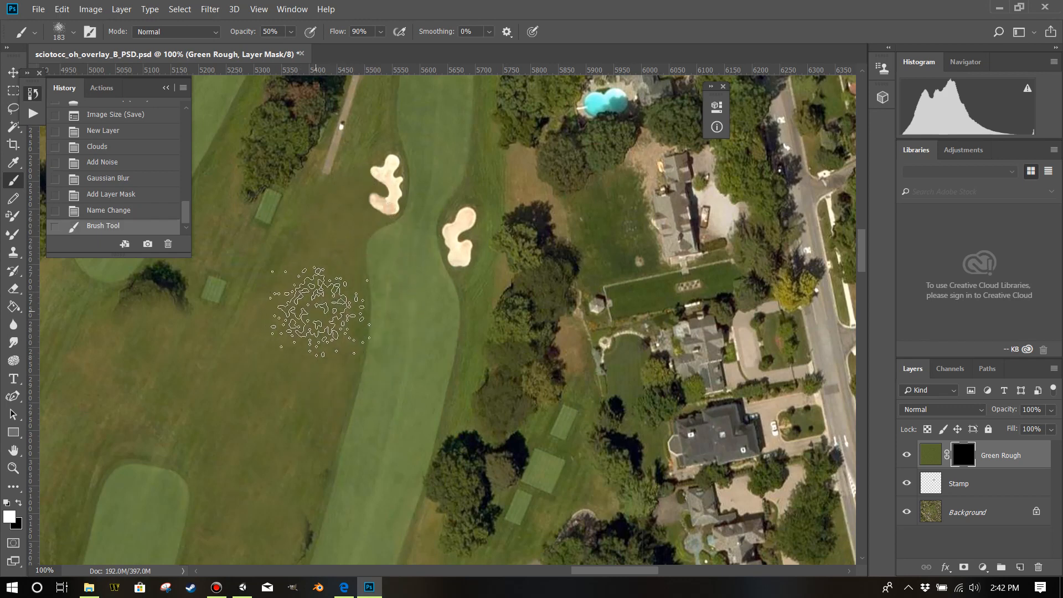
pyautogui.click(344, 310)
pyautogui.click(339, 395)
pyautogui.click(334, 405)
pyautogui.click(335, 382)
pyautogui.click(352, 313)
pyautogui.click(358, 282)
pyautogui.click(360, 260)
pyautogui.click(362, 266)
pyautogui.click(367, 238)
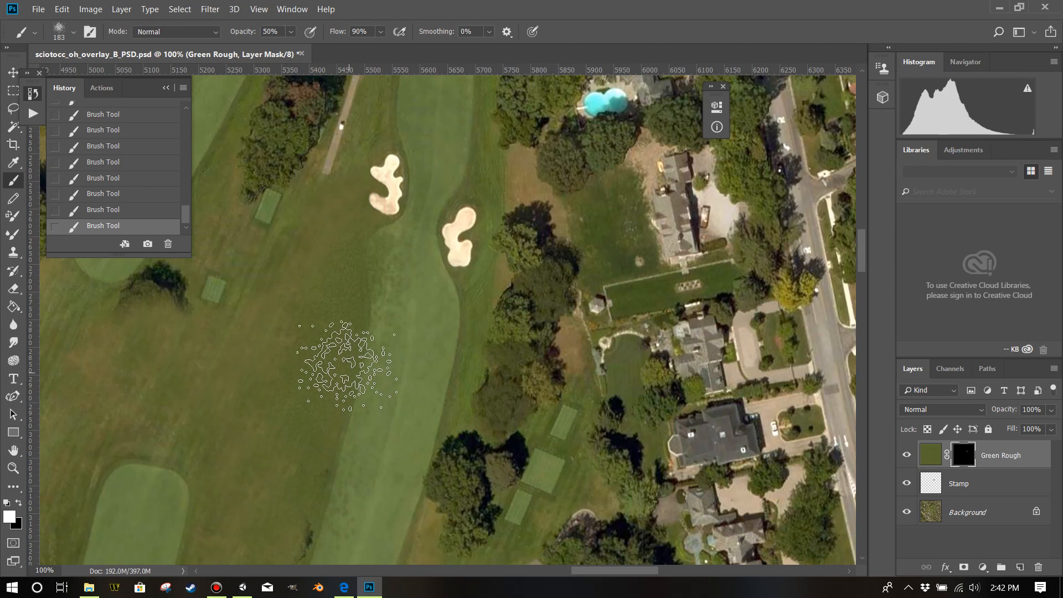
pyautogui.scroll(-3, 339, 344)
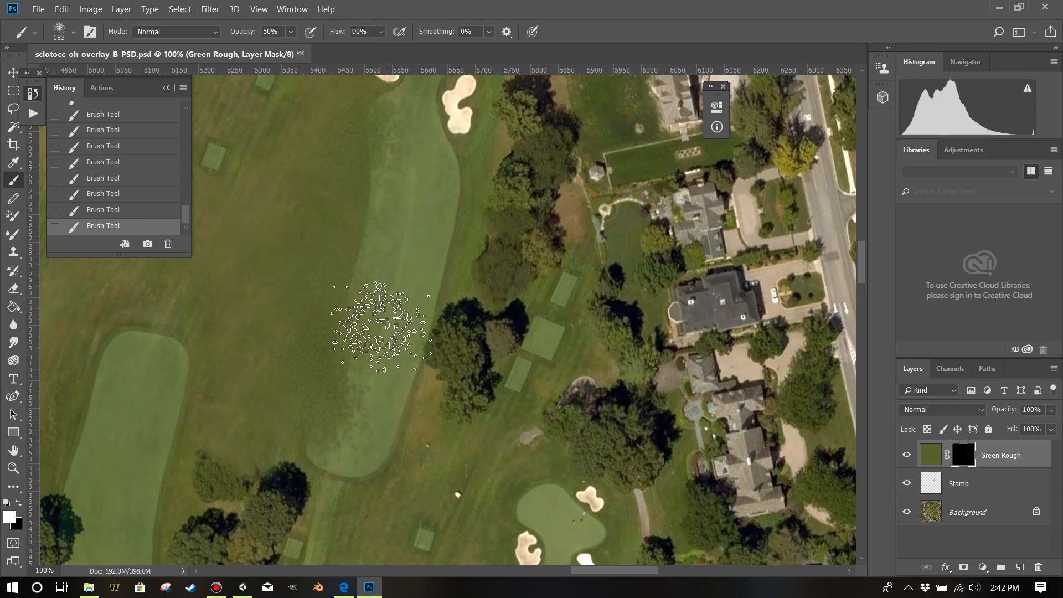
# Erase the Green Rough spill from the middle of the fairway's western edge on the mask with the Eraser at 71 px.
pyautogui.click(13, 289)
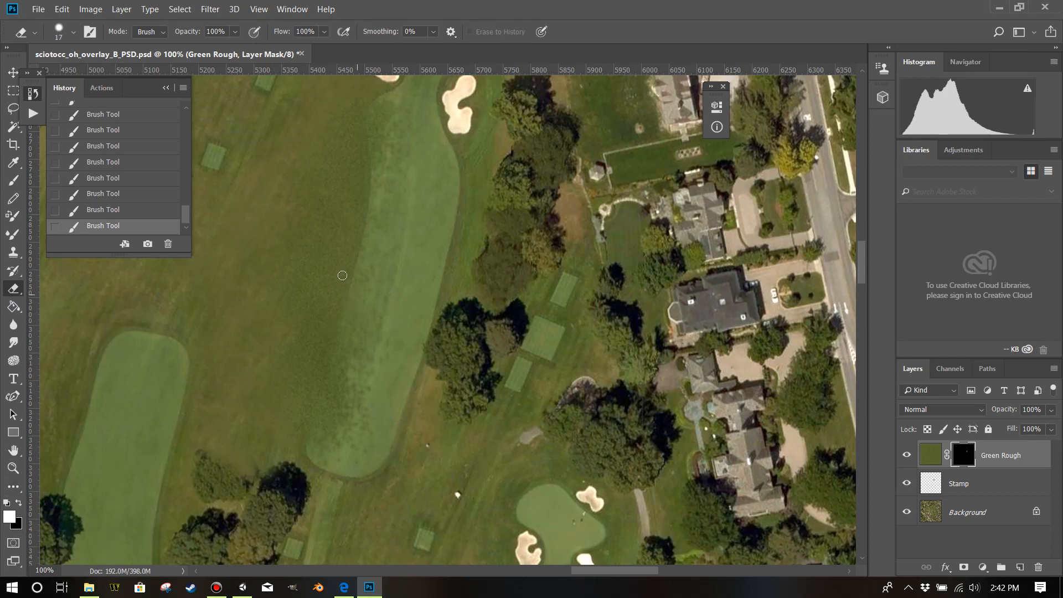
pyautogui.moveTo(341, 242); pyautogui.dragTo(362, 242)
pyautogui.moveTo(377, 295)
pyautogui.mouseDown()
pyautogui.moveTo(367, 331)
pyautogui.moveTo(374, 273)
pyautogui.moveTo(346, 394)
pyautogui.moveTo(367, 349)
pyautogui.mouseUp()
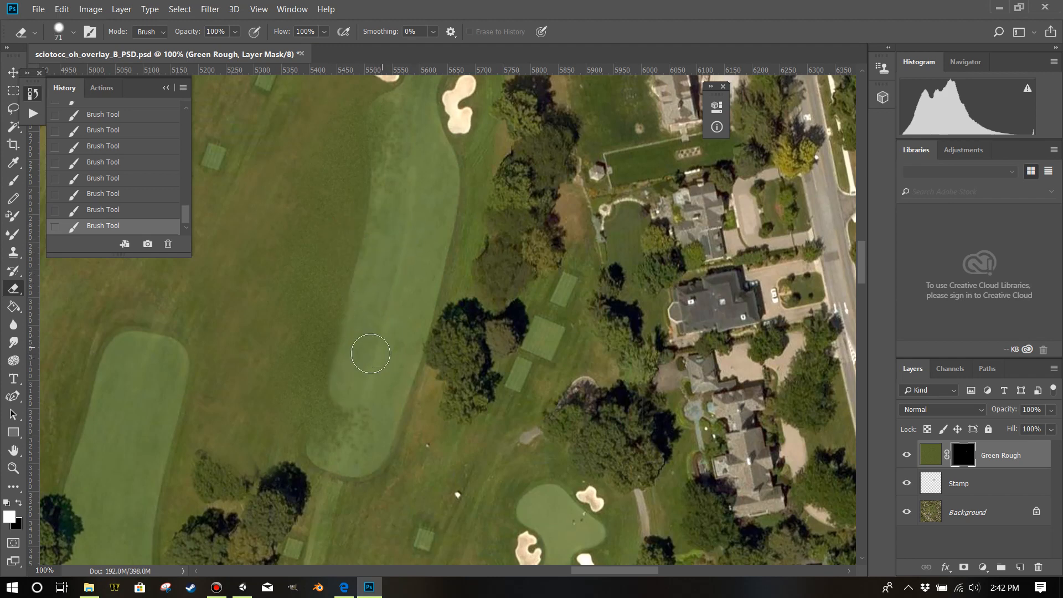
# Paint black on the Green Rough mask with a soft round brush reduced to 108 px over the spill at the fairway's southern end.
pyautogui.click(12, 180)
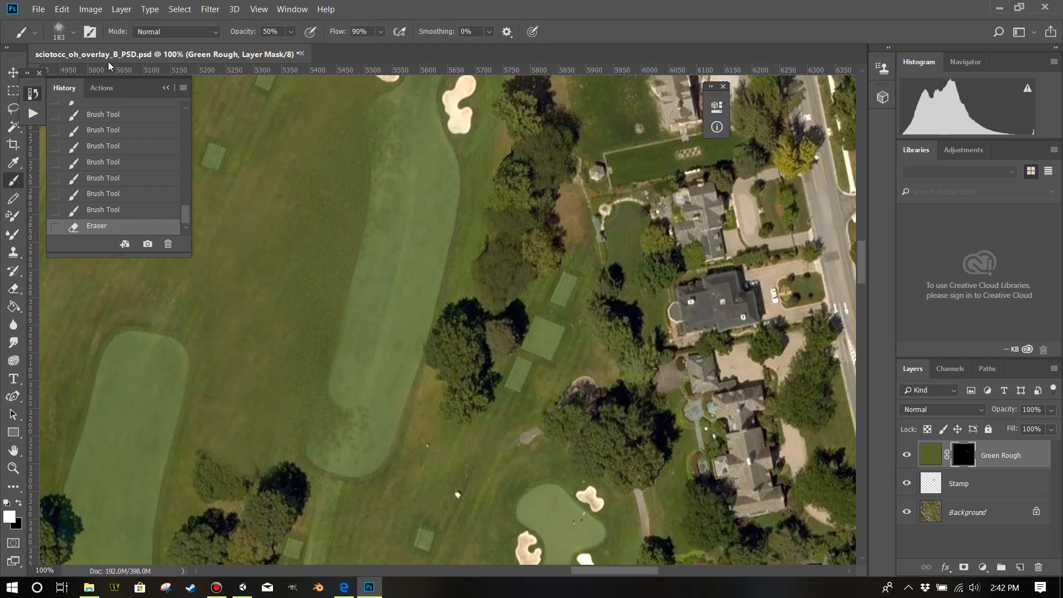
pyautogui.click(74, 32)
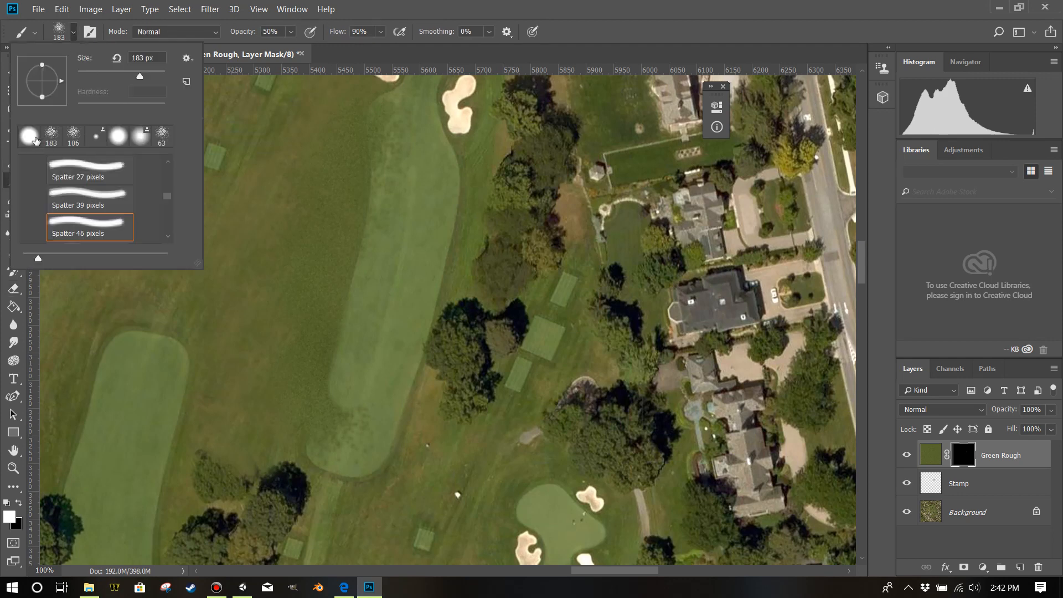
pyautogui.click(29, 136)
pyautogui.press('Return')
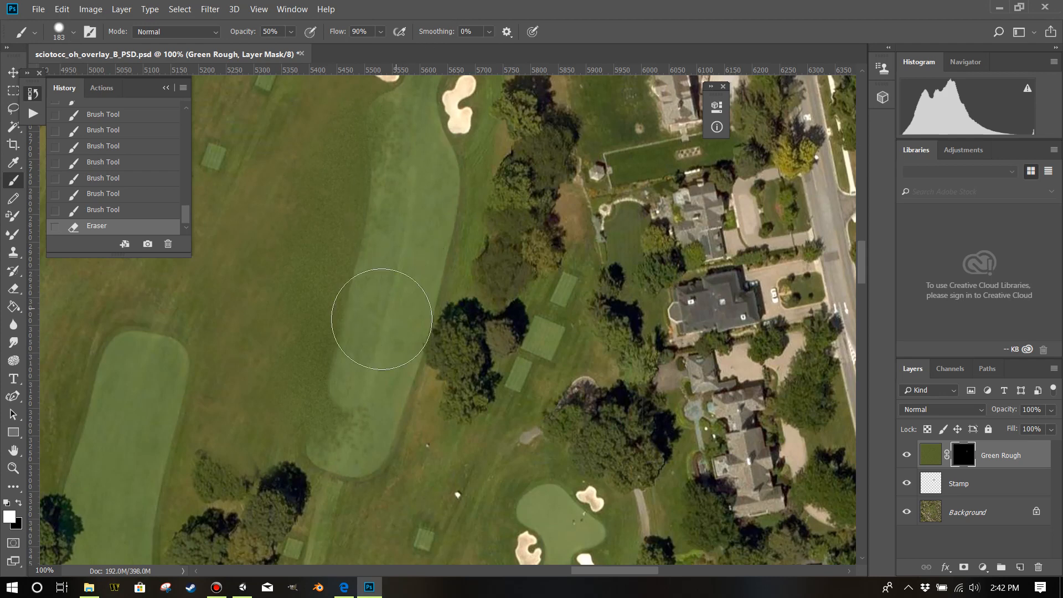
pyautogui.press('x')
pyautogui.press('x')
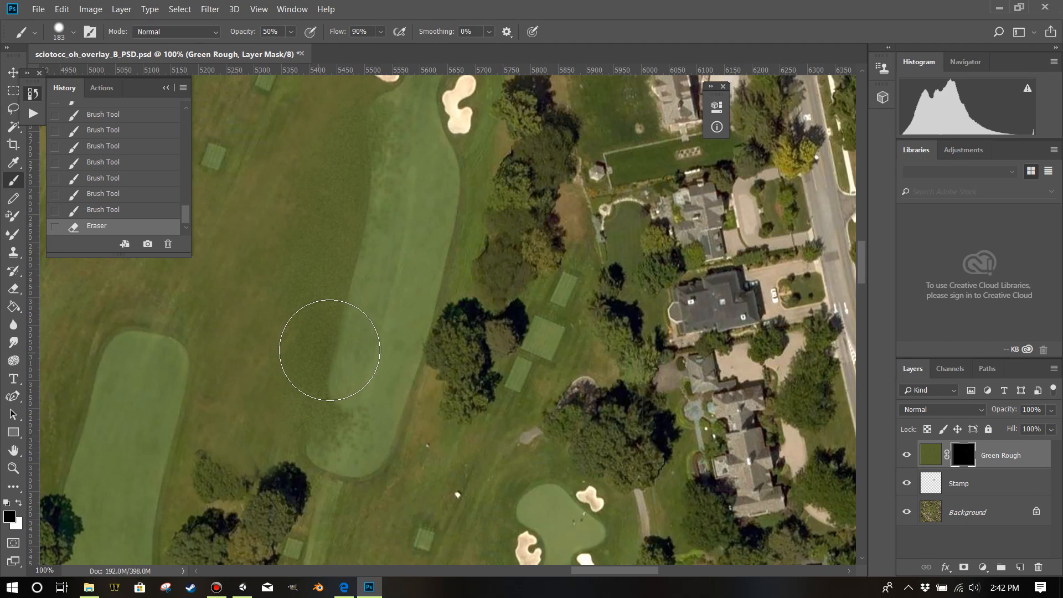
pyautogui.keyDown('alt'); pyautogui.moveTo(374, 330); pyautogui.dragTo(347, 338); pyautogui.keyUp('alt')
pyautogui.moveTo(356, 426)
pyautogui.mouseDown()
pyautogui.moveTo(363, 352)
pyautogui.moveTo(344, 435)
pyautogui.mouseUp()
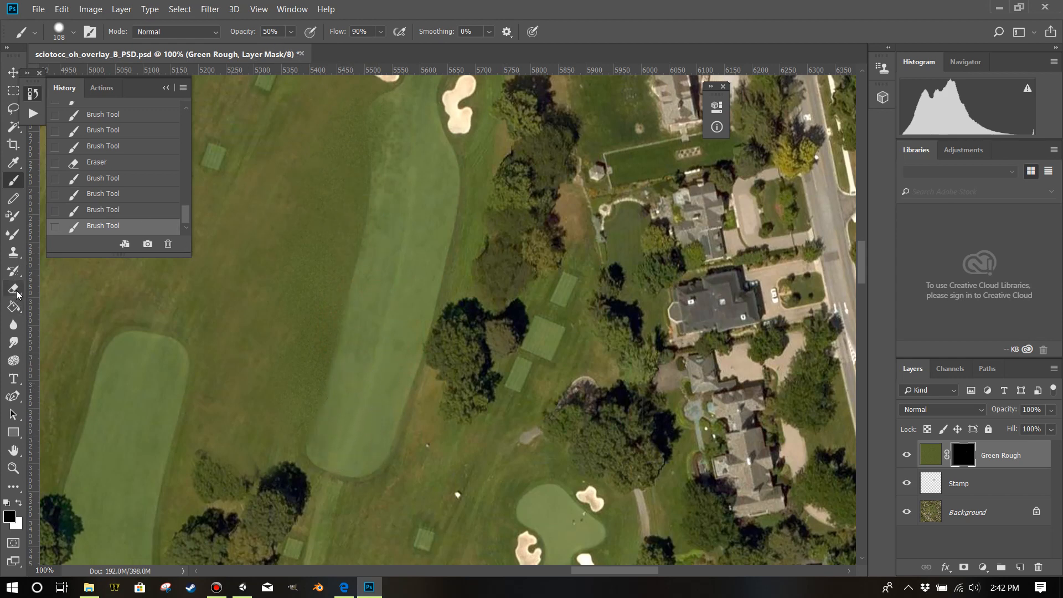
# Erase the remaining Green Rough spill along the fairway's western edge on the mask, using the 71 px Eraser with black as background colour.
pyautogui.click(14, 288)
pyautogui.keyDown('alt'); pyautogui.rightClick(295, 229); pyautogui.keyUp('alt')
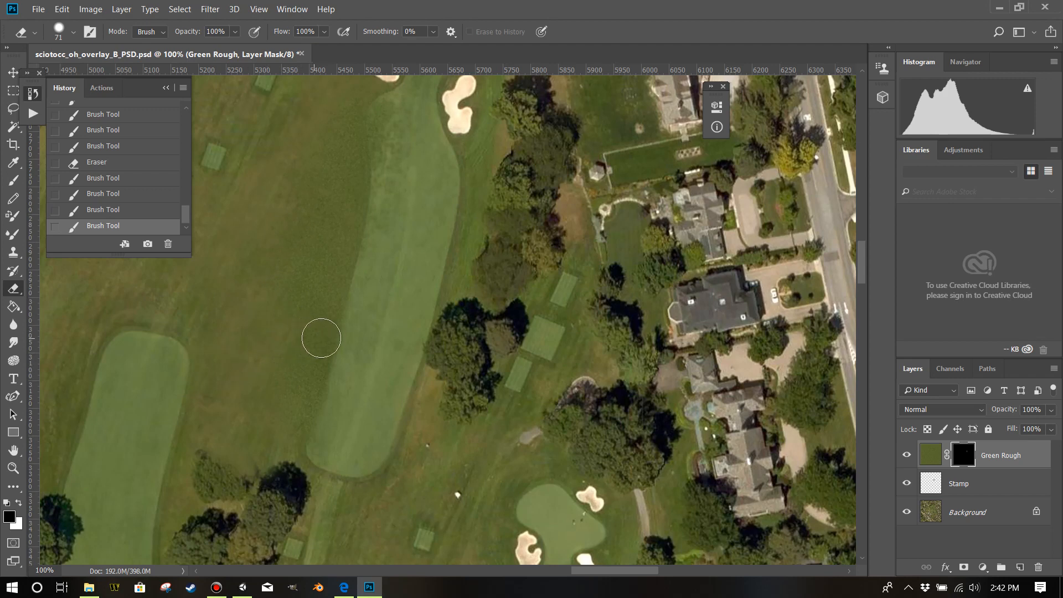
pyautogui.moveTo(358, 386)
pyautogui.mouseDown()
pyautogui.moveTo(350, 409)
pyautogui.moveTo(387, 346)
pyautogui.moveTo(372, 390)
pyautogui.moveTo(390, 338)
pyautogui.moveTo(402, 256)
pyautogui.moveTo(381, 328)
pyautogui.moveTo(408, 251)
pyautogui.moveTo(408, 217)
pyautogui.moveTo(404, 266)
pyautogui.moveTo(407, 191)
pyautogui.moveTo(393, 282)
pyautogui.mouseUp()
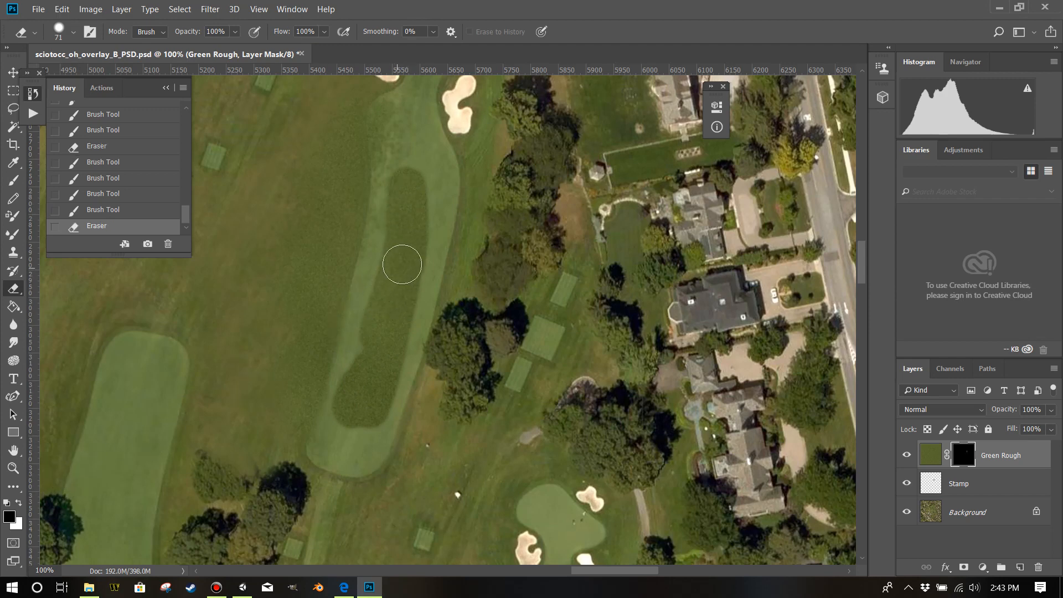
pyautogui.hotkey('ctrl', 'z')
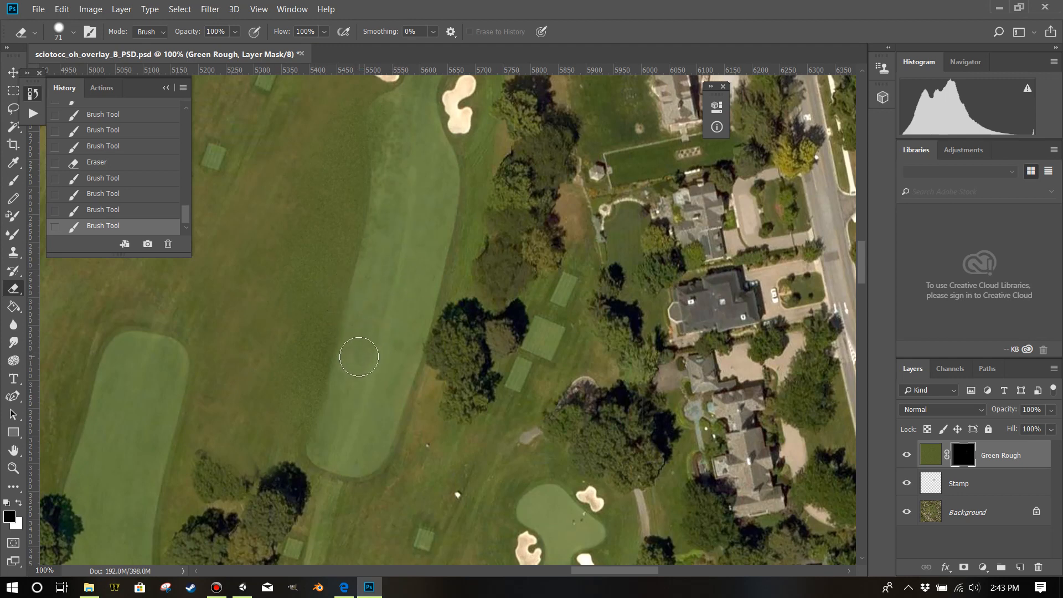
pyautogui.press('x')
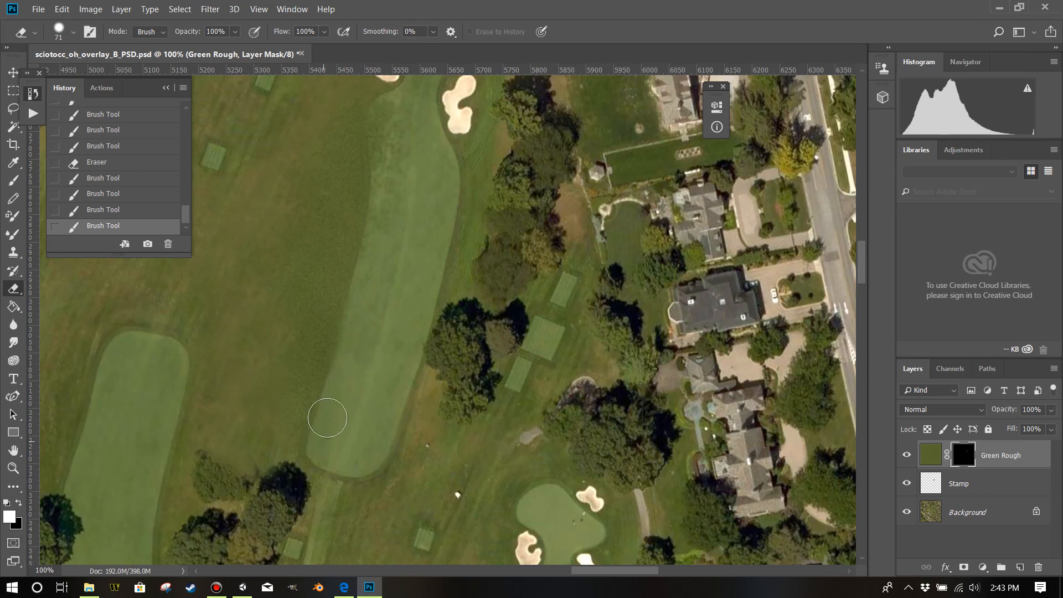
pyautogui.moveTo(353, 330); pyautogui.dragTo(381, 197)
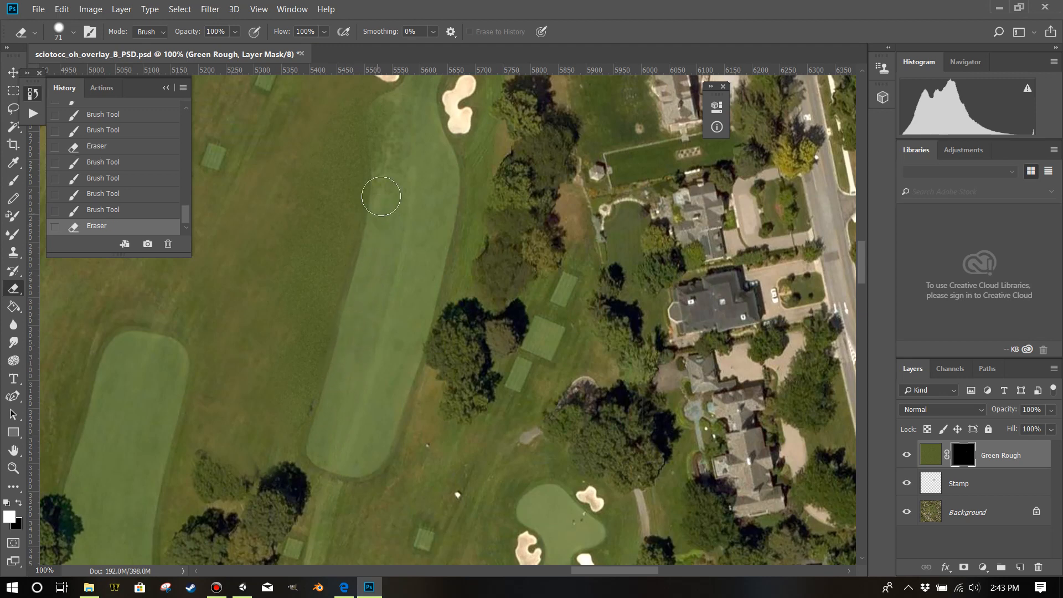
pyautogui.moveTo(387, 107)
pyautogui.mouseDown()
pyautogui.moveTo(390, 199)
pyautogui.moveTo(386, 180)
pyautogui.moveTo(363, 408)
pyautogui.moveTo(321, 423)
pyautogui.mouseUp()
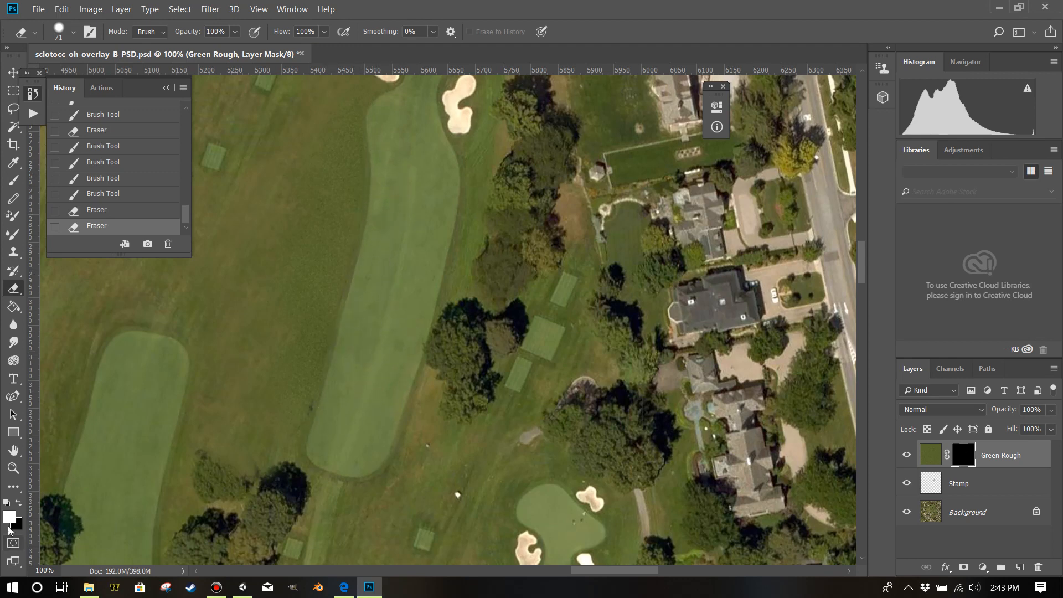
# Clone out the dark smudge on the fairway's western edge on the Stamp layer with the Clone Stamp at 11 px.
pyautogui.click(14, 469)
pyautogui.click(308, 420)
pyautogui.click(306, 421)
pyautogui.click(295, 424)
pyautogui.click(294, 423)
pyautogui.click(294, 423)
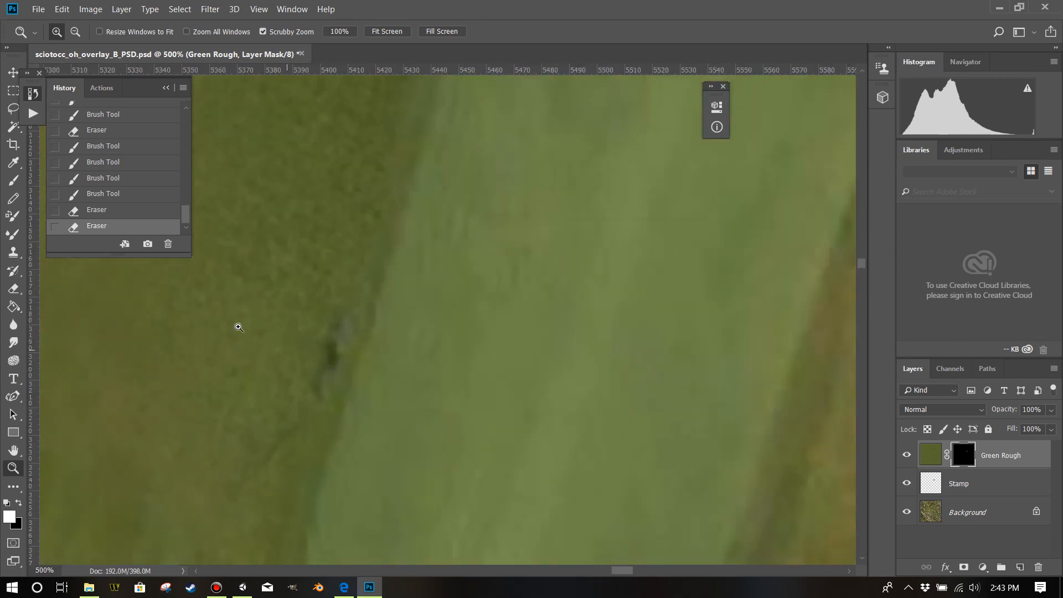
pyautogui.click(14, 253)
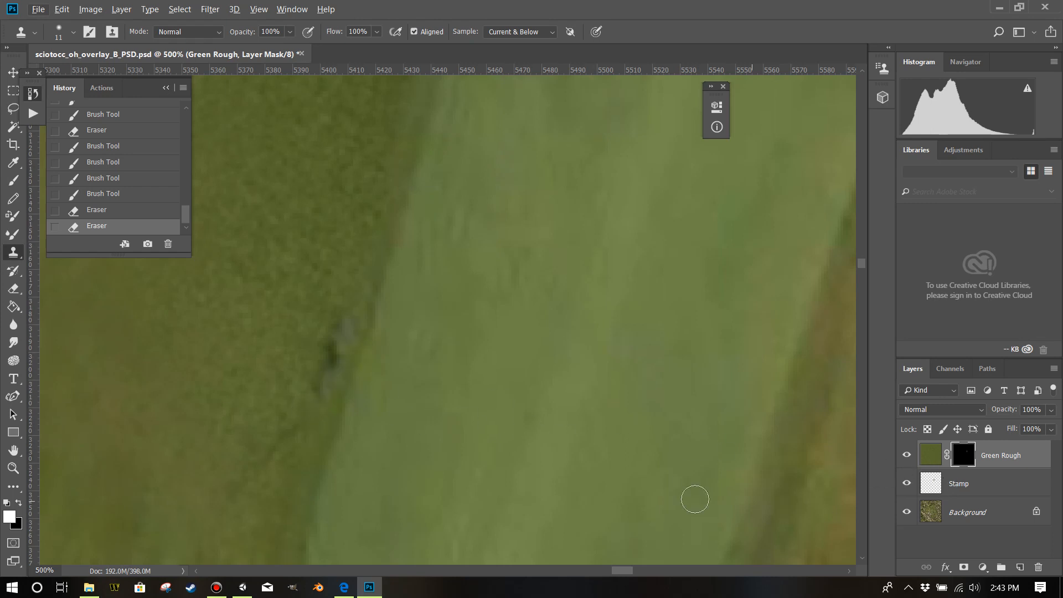
pyautogui.click(967, 484)
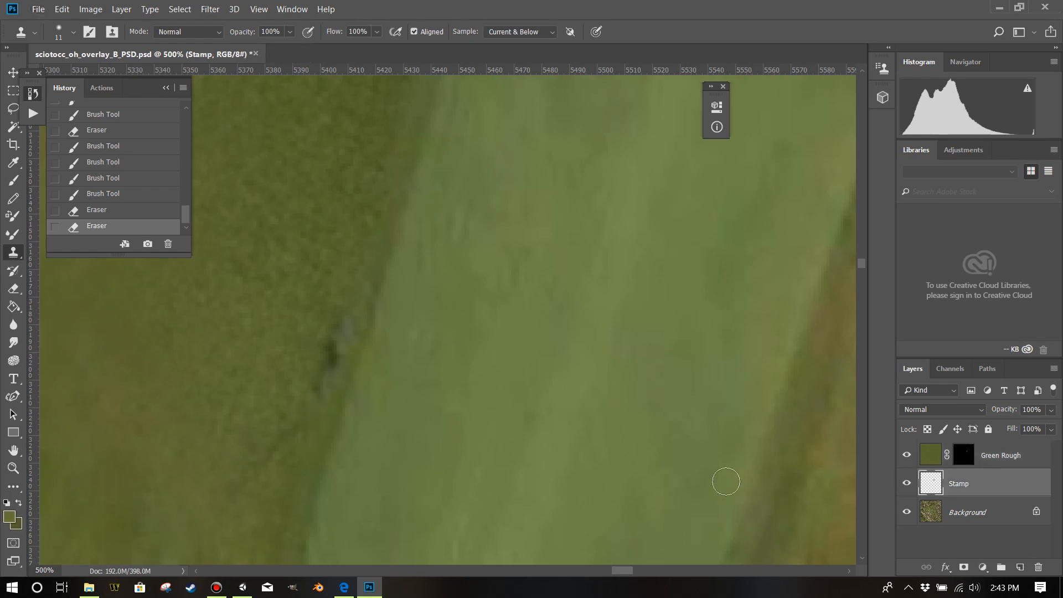
pyautogui.click(331, 366)
pyautogui.click(338, 351)
pyautogui.click(343, 335)
pyautogui.click(347, 324)
pyautogui.click(349, 319)
pyautogui.click(340, 335)
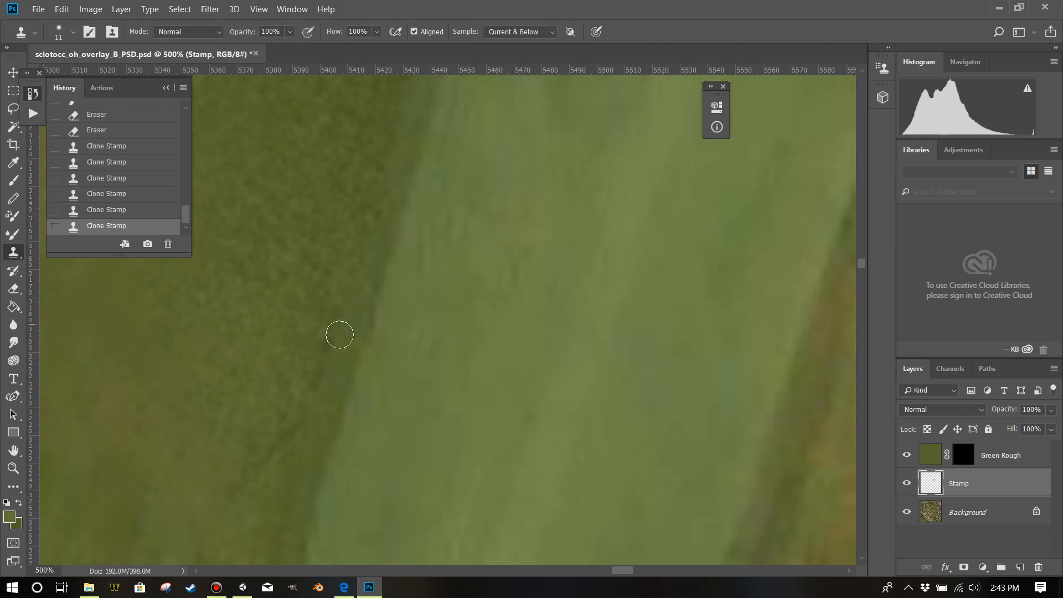
pyautogui.click(329, 372)
pyautogui.click(328, 384)
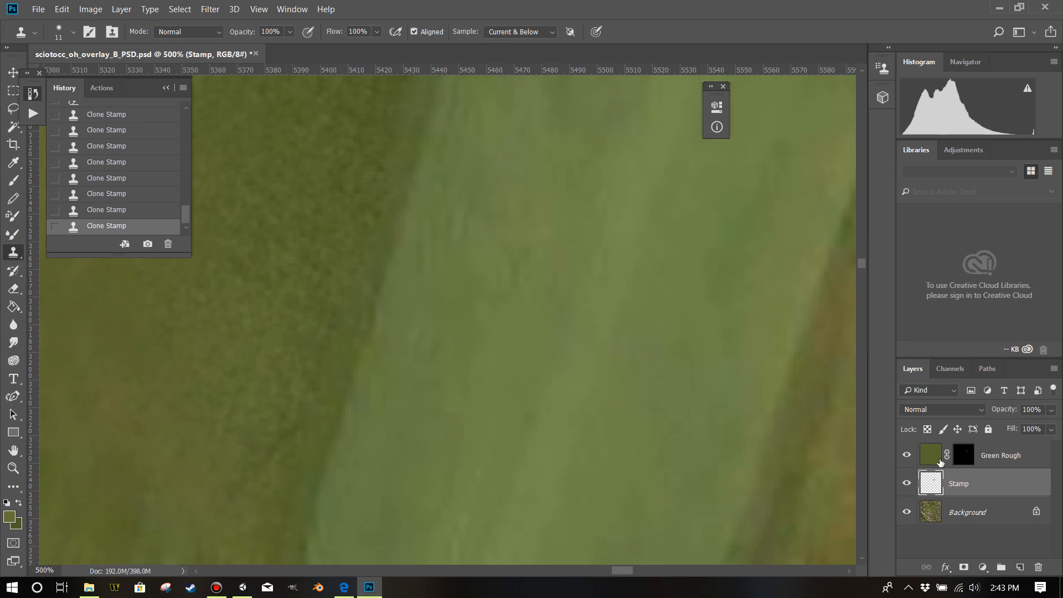
# Reactivate the Green Rough mask, save the overlay PSD and switch to Unity.
pyautogui.click(965, 460)
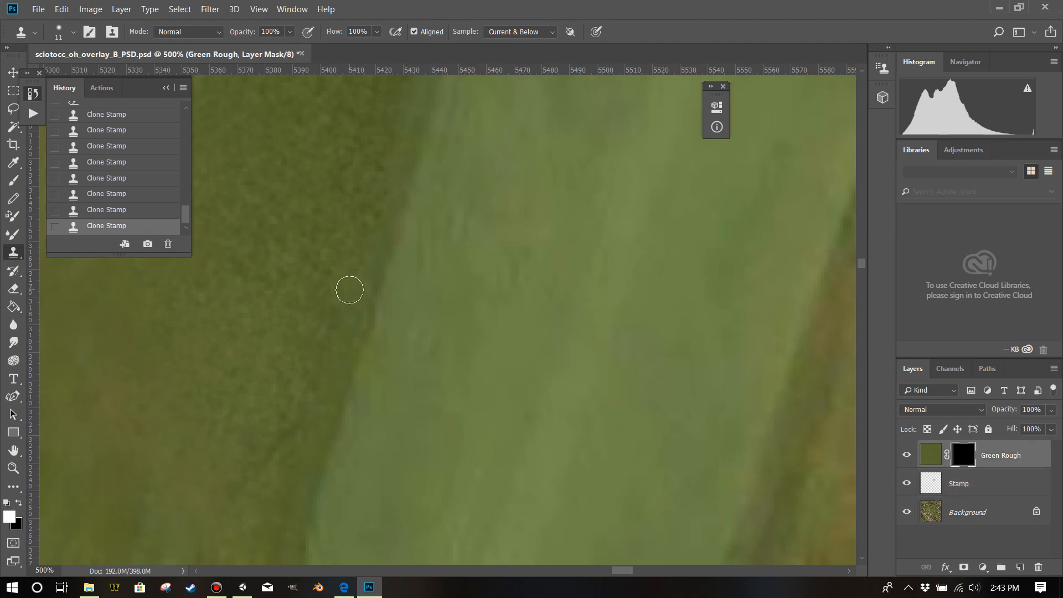
pyautogui.scroll(2, 360, 294)
pyautogui.click(34, 10)
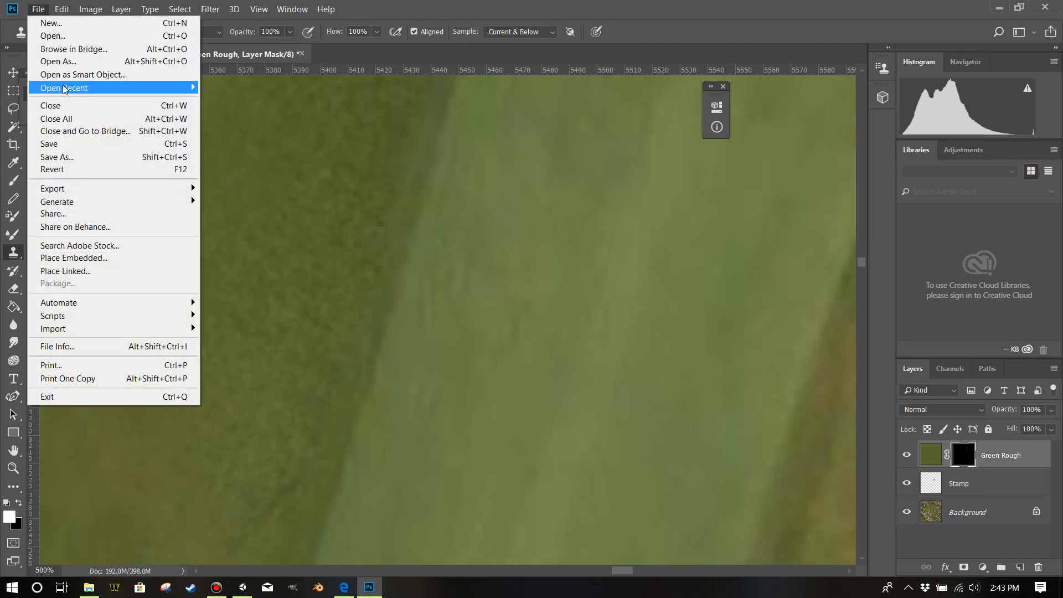
pyautogui.click(60, 145)
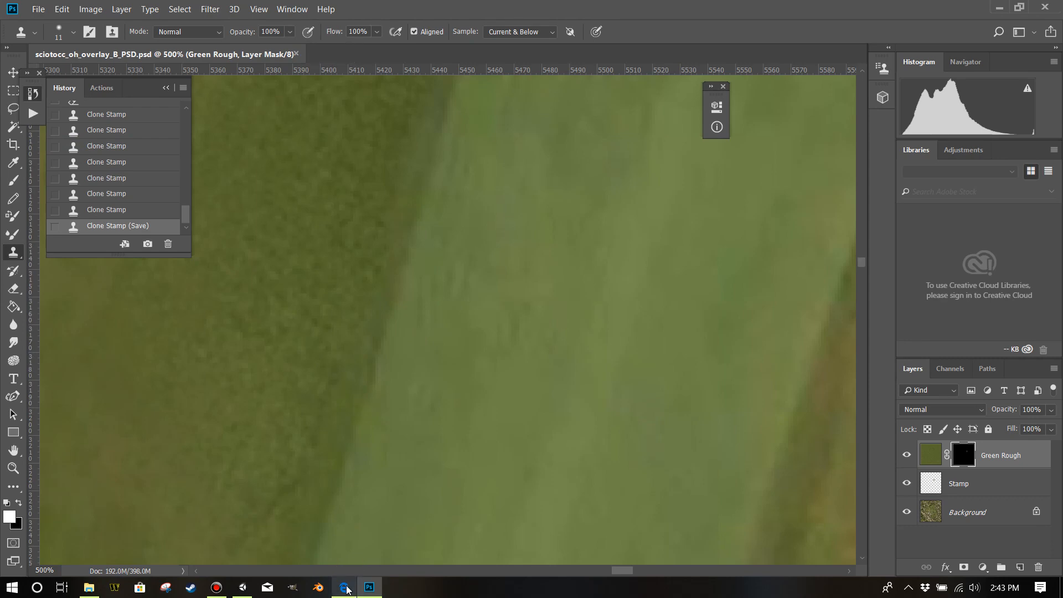
pyautogui.click(242, 588)
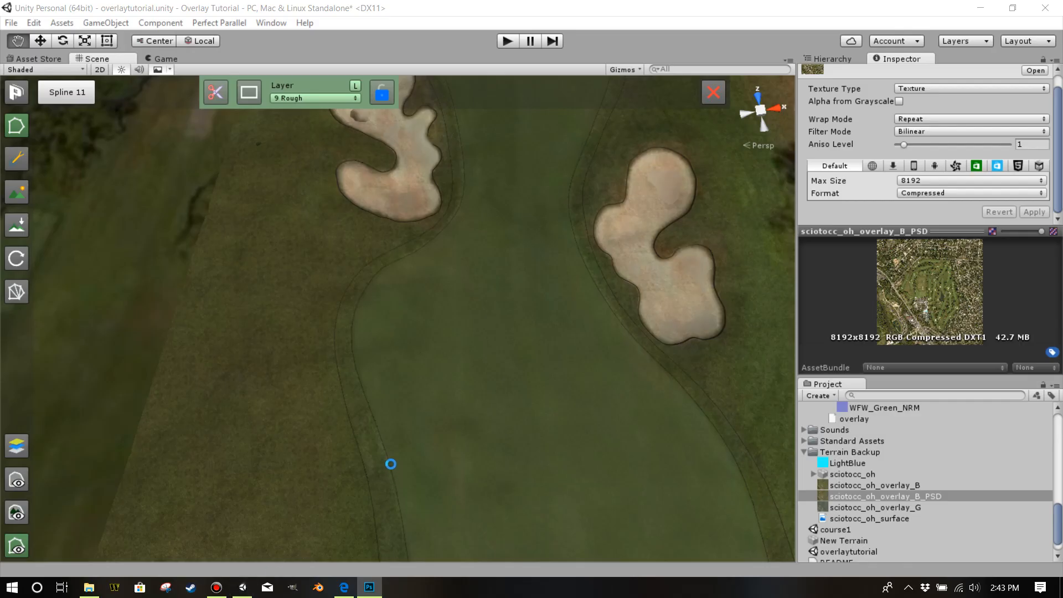
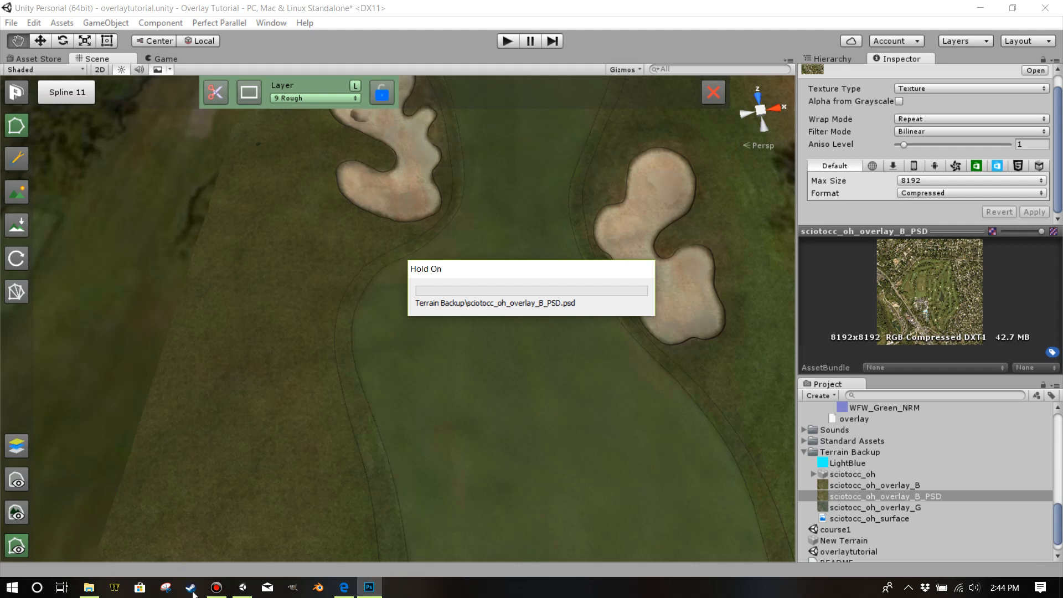
pyautogui.click(217, 587)
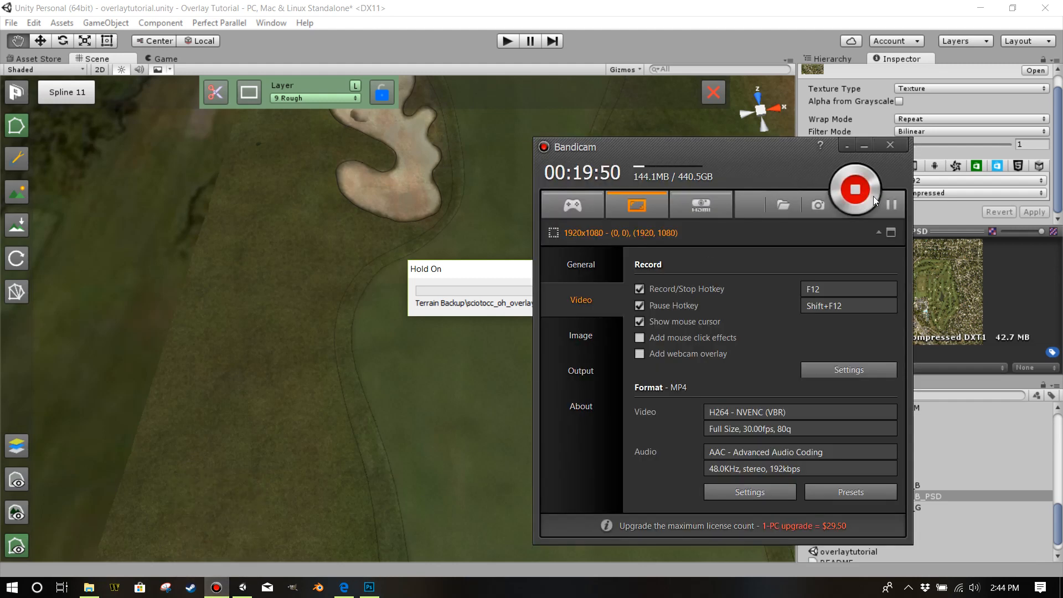
pyautogui.click(866, 147)
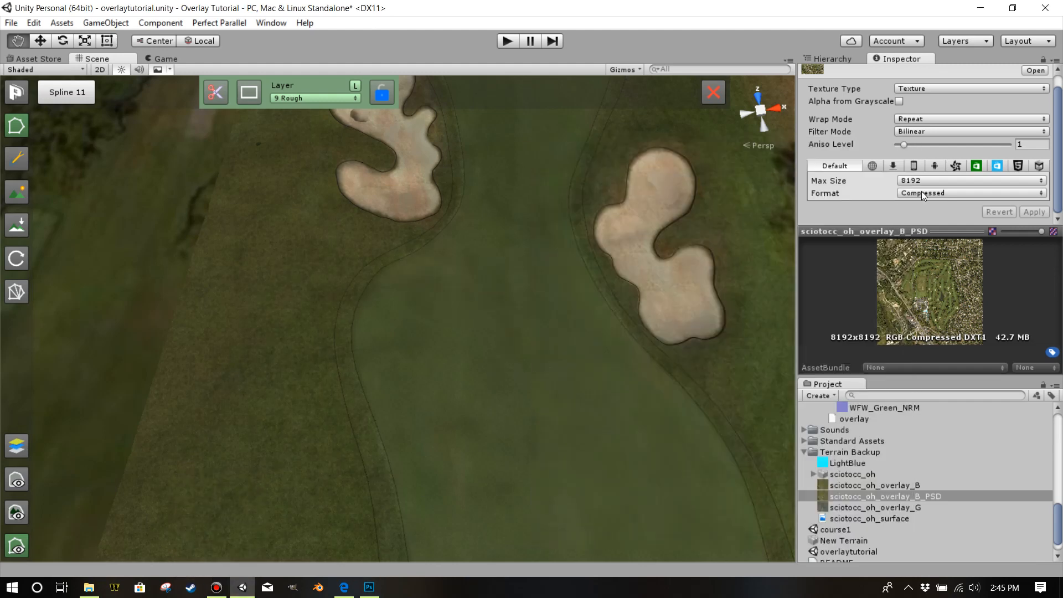
# Set the import format of the sciotocc_oh_overlay_B_PSD texture to Truecolor and apply it.
pyautogui.click(917, 193)
pyautogui.click(929, 240)
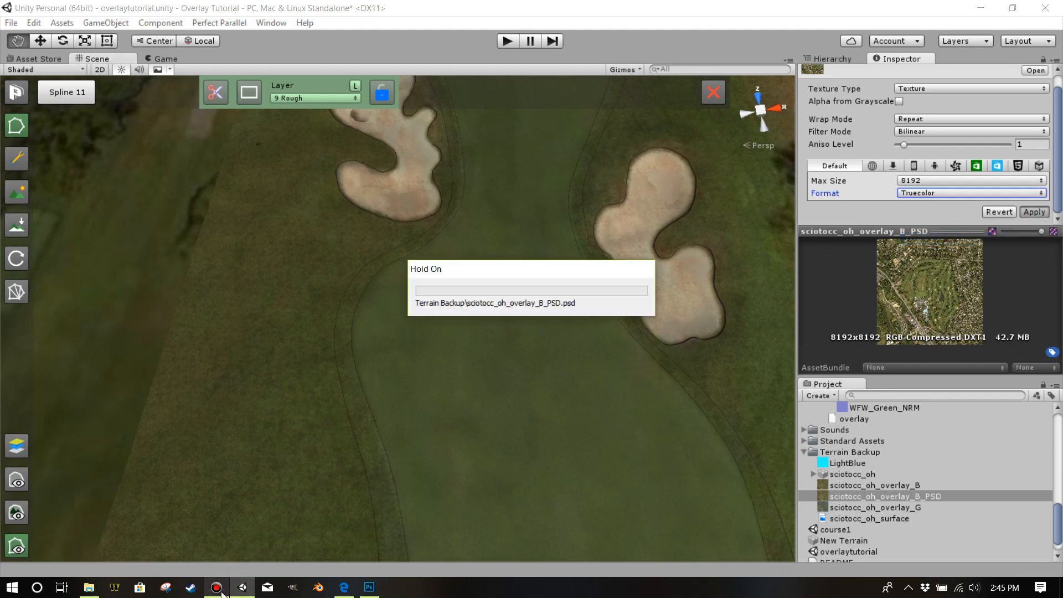
pyautogui.moveTo(220, 592)
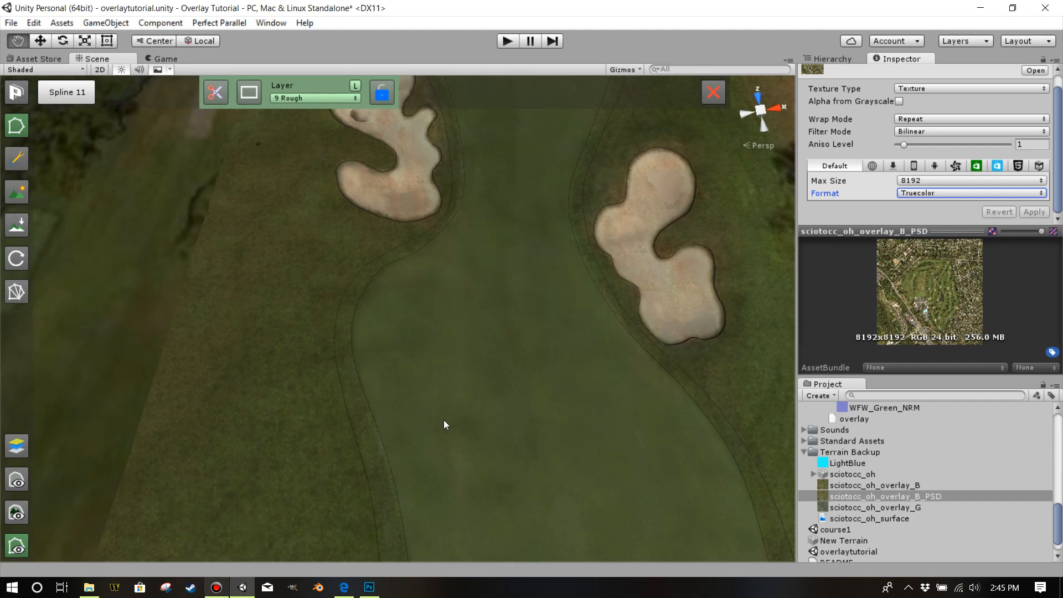
# Examine the updated overlay along the fairway's western rough from above and from a low angle, and deselect the spline.
pyautogui.rightClick(495, 335)
pyautogui.moveTo(495, 331); pyautogui.dragTo(465, 277)
pyautogui.scroll(-1, 490, 330)
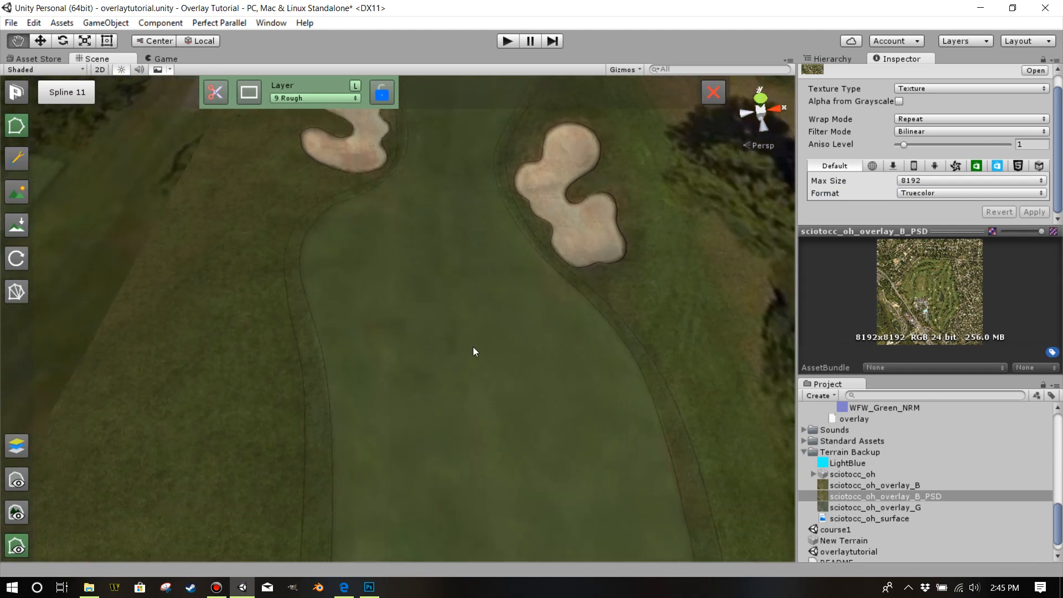
pyautogui.scroll(-3, 356, 336)
pyautogui.moveTo(357, 344); pyautogui.dragTo(352, 314)
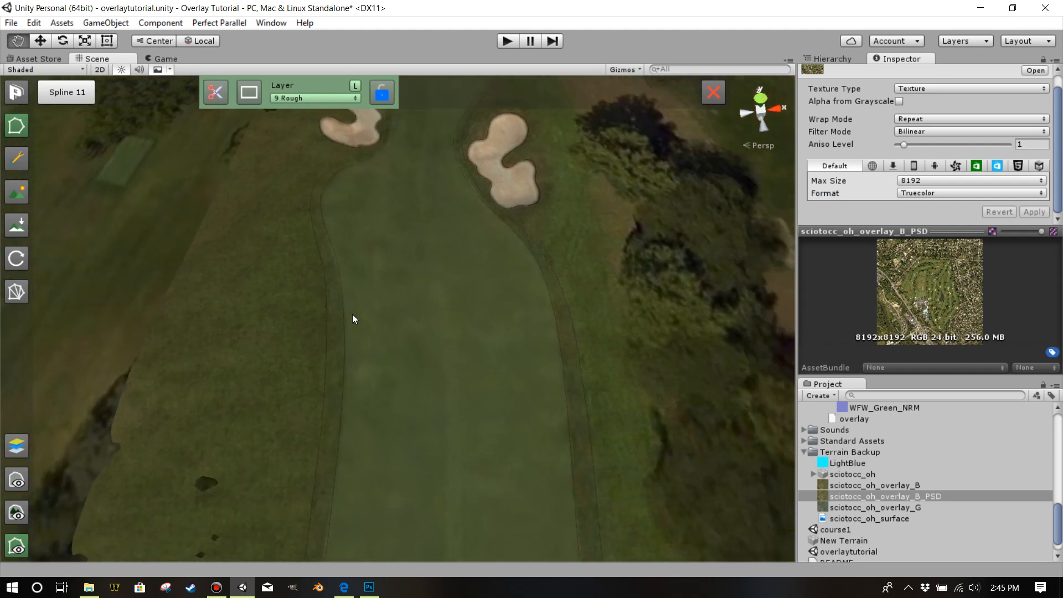
pyautogui.scroll(2, 359, 338)
pyautogui.moveTo(370, 314); pyautogui.dragTo(416, 285)
pyautogui.scroll(5, 392, 297)
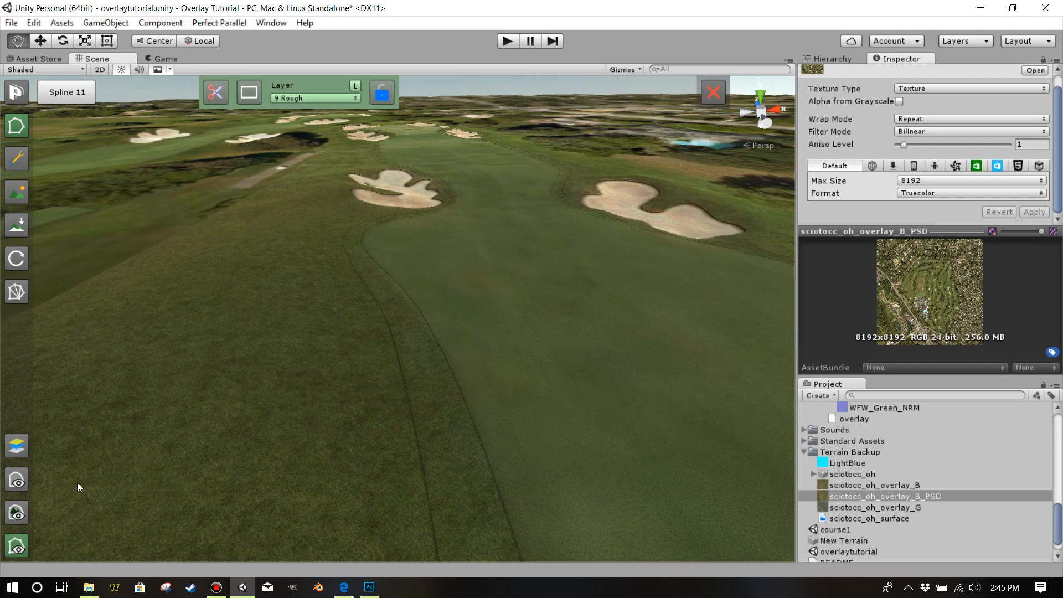
pyautogui.click(17, 480)
pyautogui.click(16, 479)
pyautogui.click(128, 190)
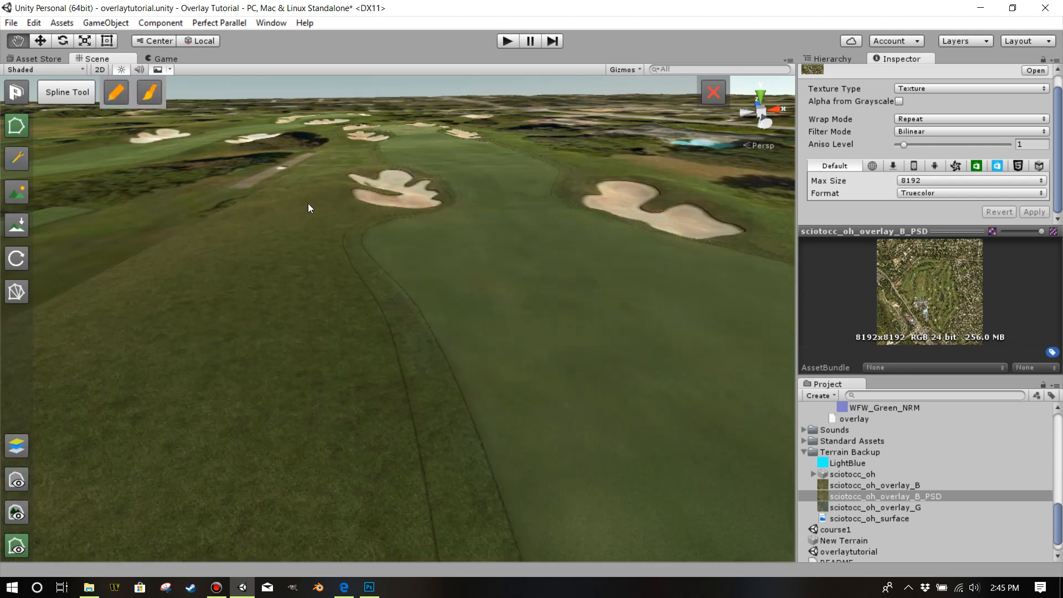
# Assign sciotocc_oh_overlay_B_PSD as the albedo of the terrain's first paint texture and apply it.
pyautogui.click(20, 189)
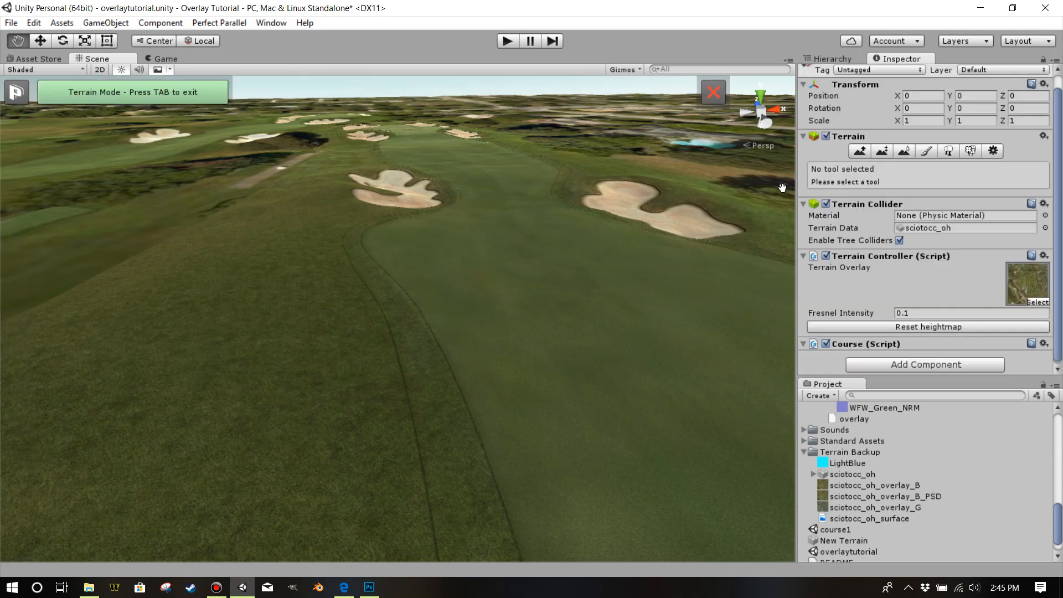
pyautogui.click(926, 152)
pyautogui.doubleClick(838, 300)
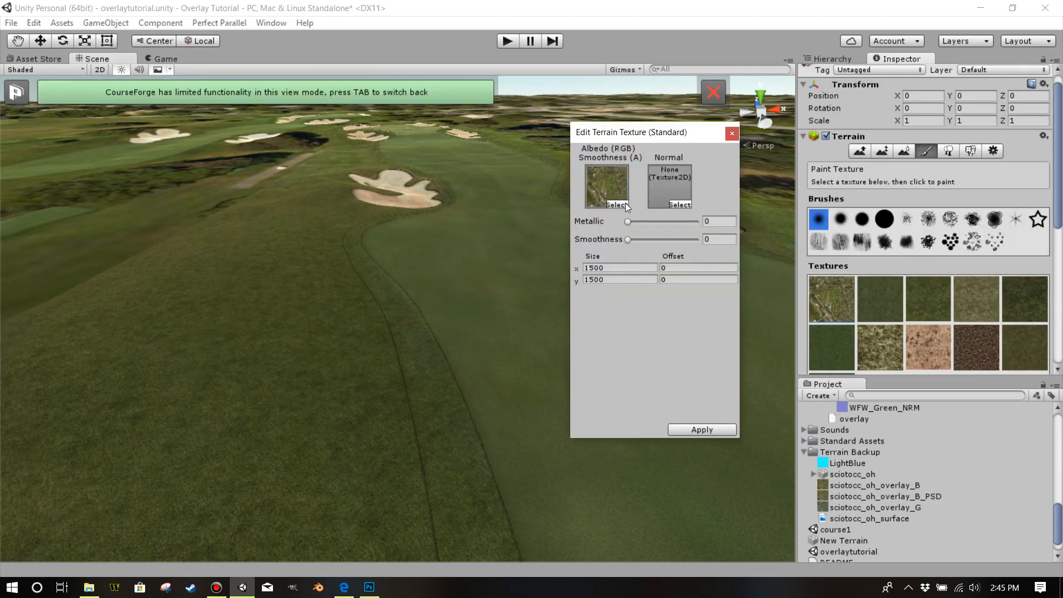
pyautogui.scroll(-2, 849, 418)
pyautogui.scroll(3, 846, 421)
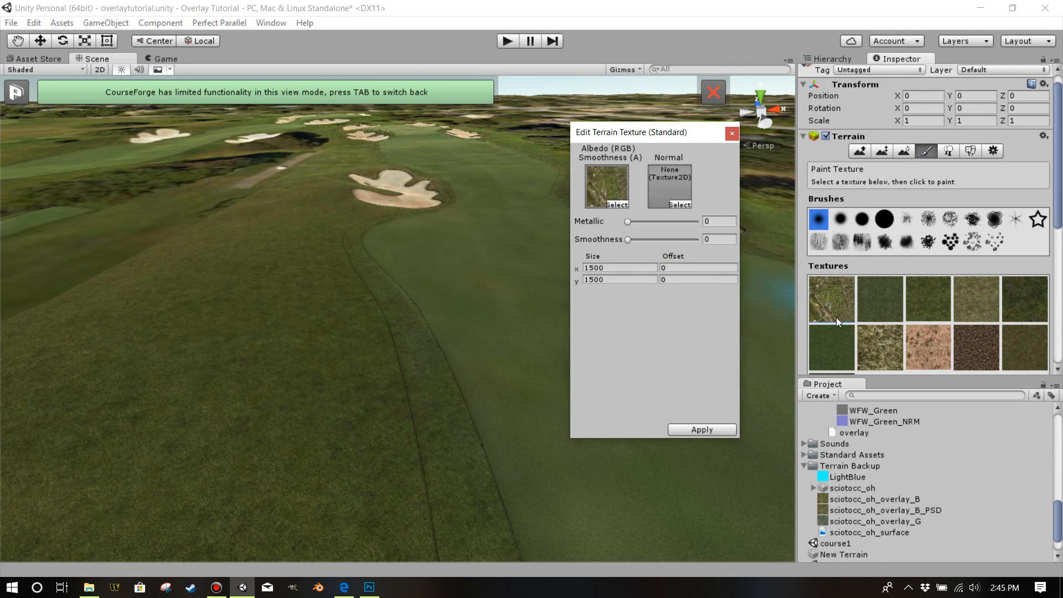
pyautogui.moveTo(831, 510); pyautogui.dragTo(612, 190)
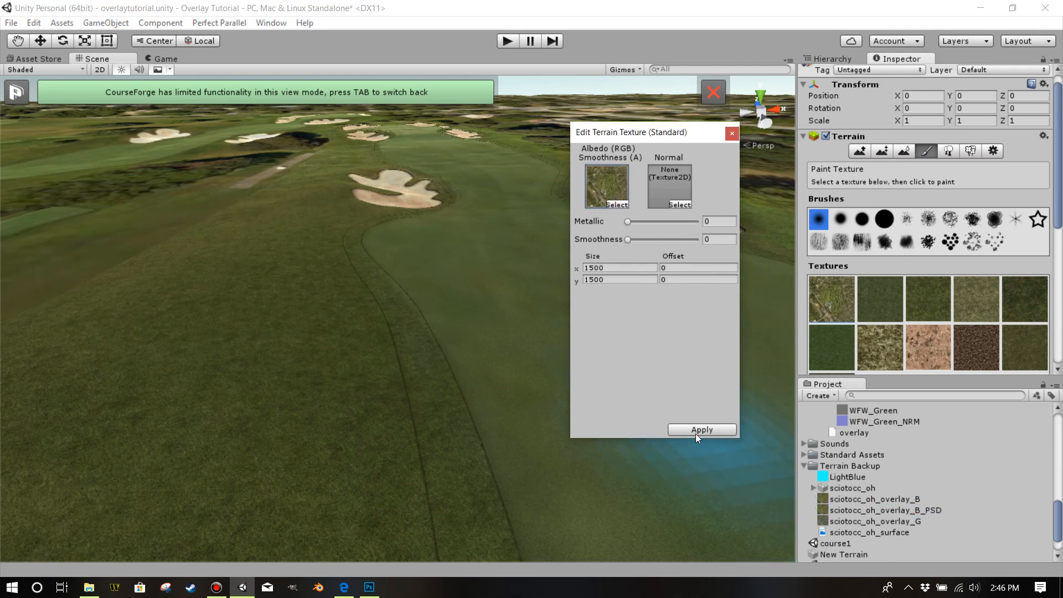
pyautogui.click(696, 434)
# Leave the terrain's texture painting mode and display the bare overlay without the course surfaces.
pyautogui.moveTo(486, 301); pyautogui.dragTo(476, 424)
pyautogui.scroll(5, 476, 424)
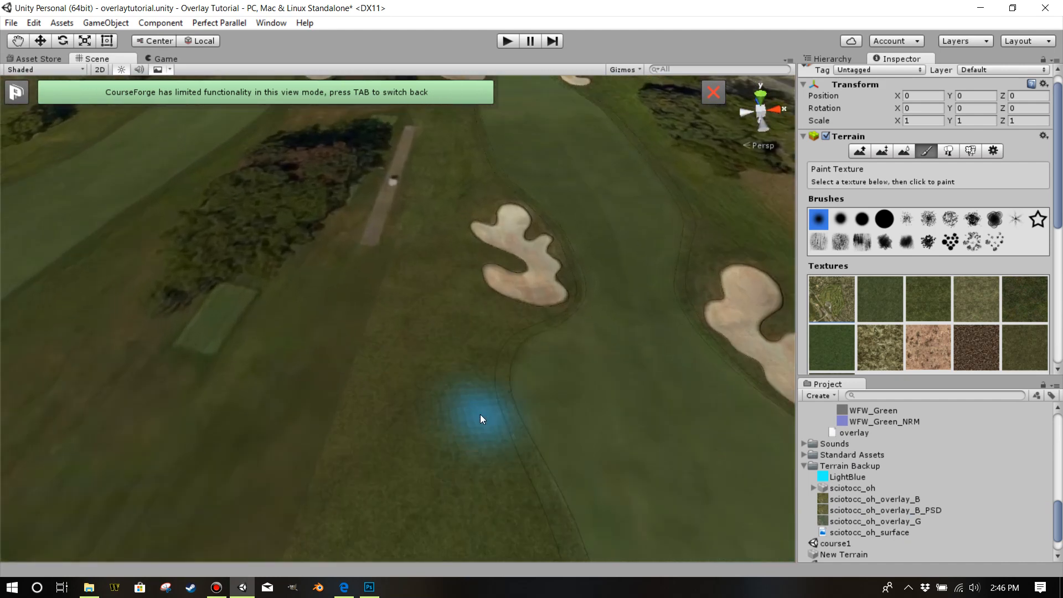
pyautogui.press('Tab')
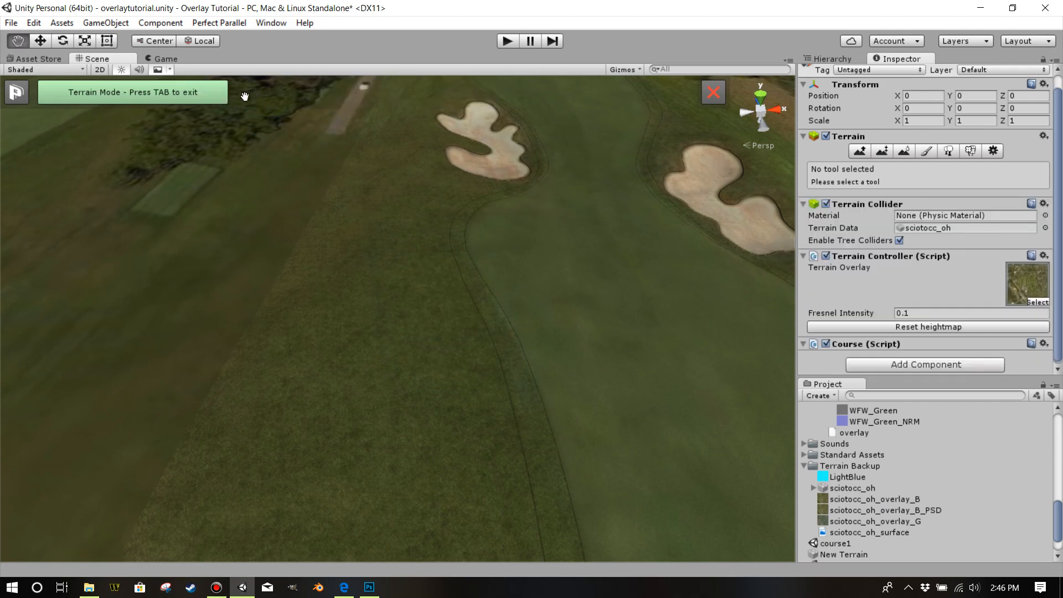
pyautogui.press('Tab')
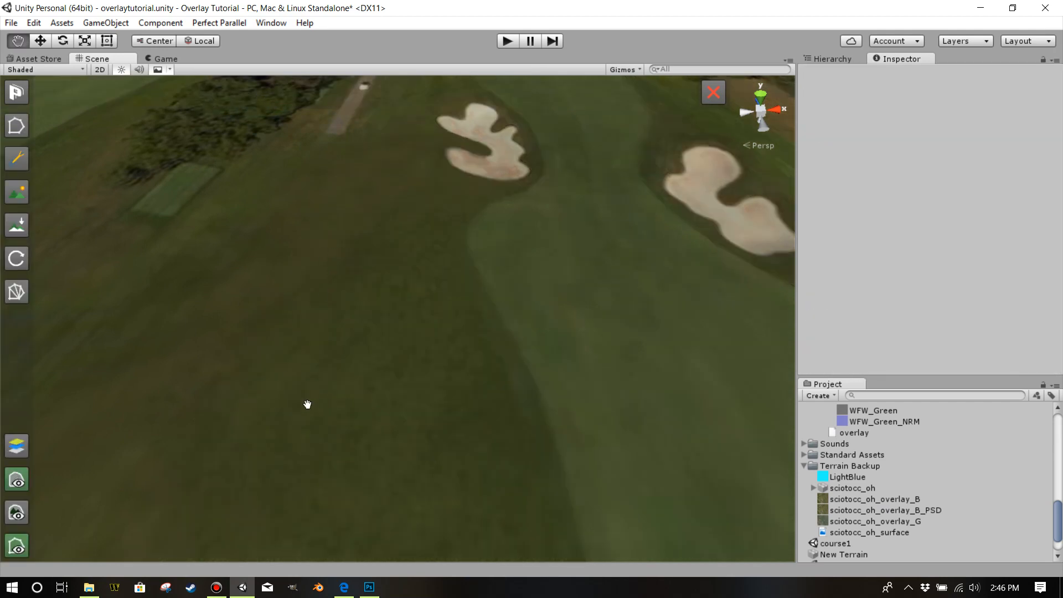
# Reassign sciotocc_oh_overlay_B_PSD to the albedo slot of the terrain's first texture once more and close its settings.
pyautogui.click(18, 190)
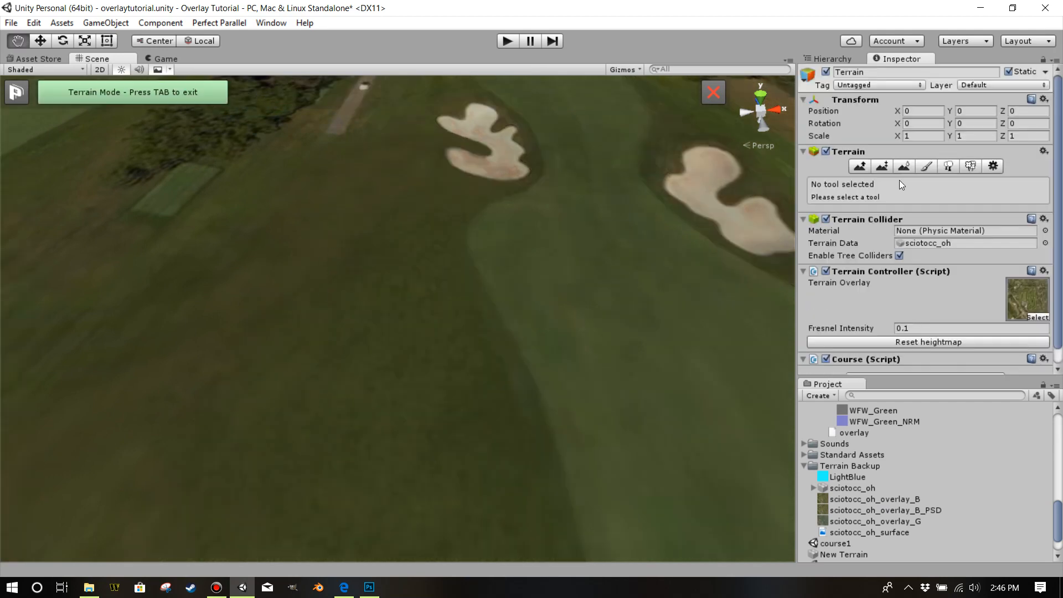
pyautogui.click(926, 166)
pyautogui.doubleClick(831, 314)
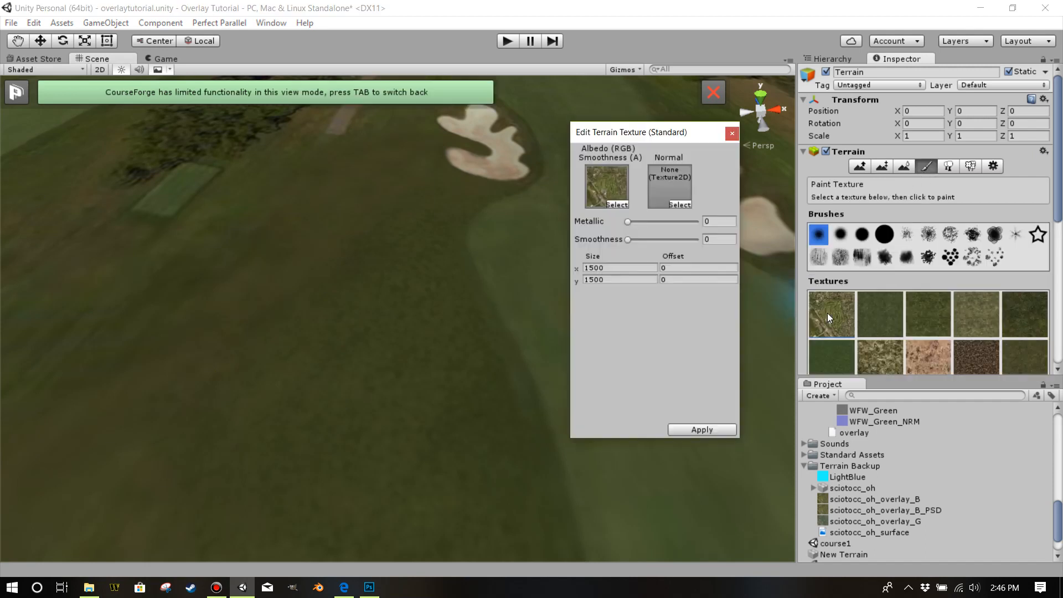
pyautogui.moveTo(835, 511); pyautogui.dragTo(610, 183)
pyautogui.moveTo(852, 503); pyautogui.dragTo(609, 185)
pyautogui.moveTo(842, 510); pyautogui.dragTo(618, 185)
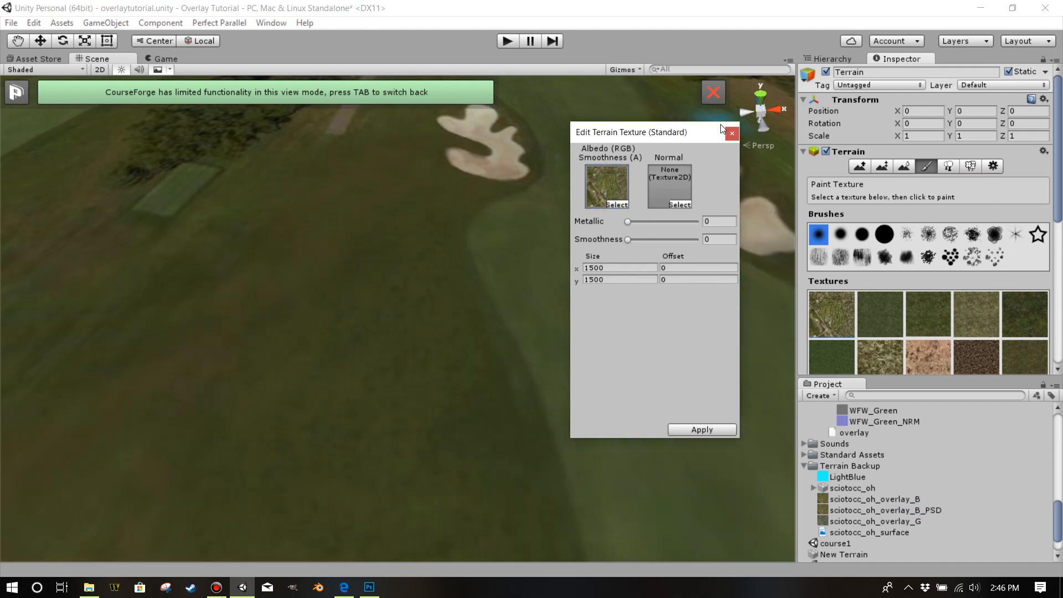
pyautogui.click(733, 133)
# Examine the bare overlay's transition between rough and fairway at close range from a low angle.
pyautogui.moveTo(596, 403); pyautogui.dragTo(518, 330)
pyautogui.scroll(8, 547, 326)
pyautogui.moveTo(589, 325); pyautogui.dragTo(600, 231)
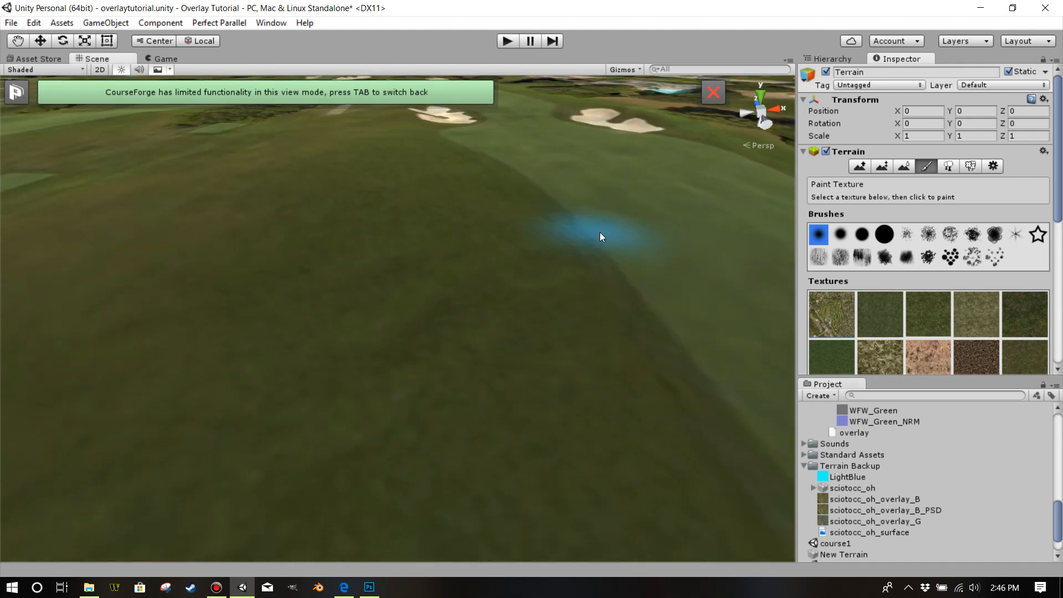
pyautogui.scroll(3, 600, 234)
pyautogui.scroll(5, 564, 245)
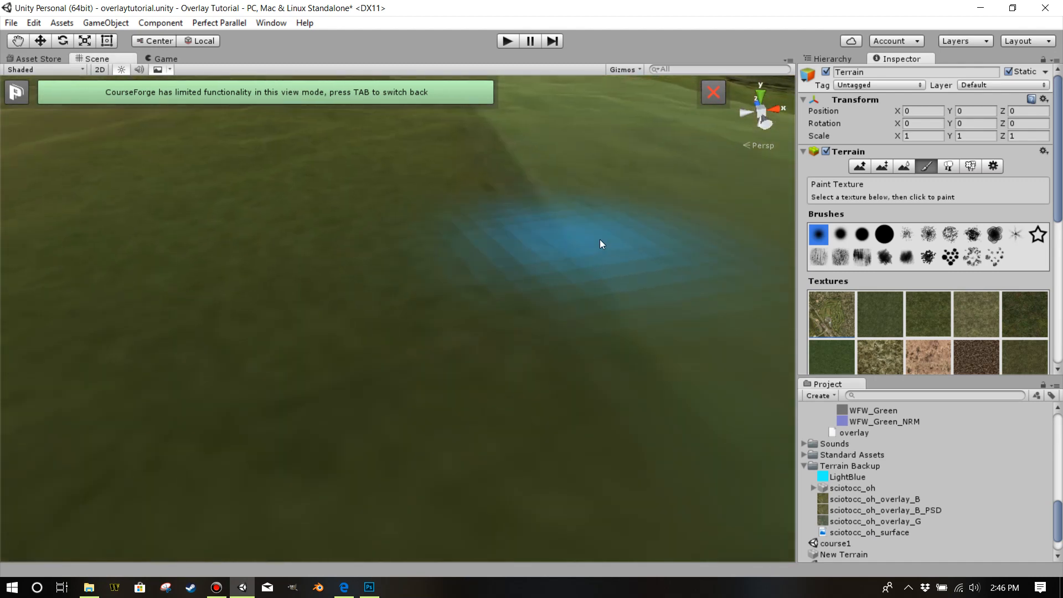
pyautogui.moveTo(599, 240); pyautogui.dragTo(607, 198)
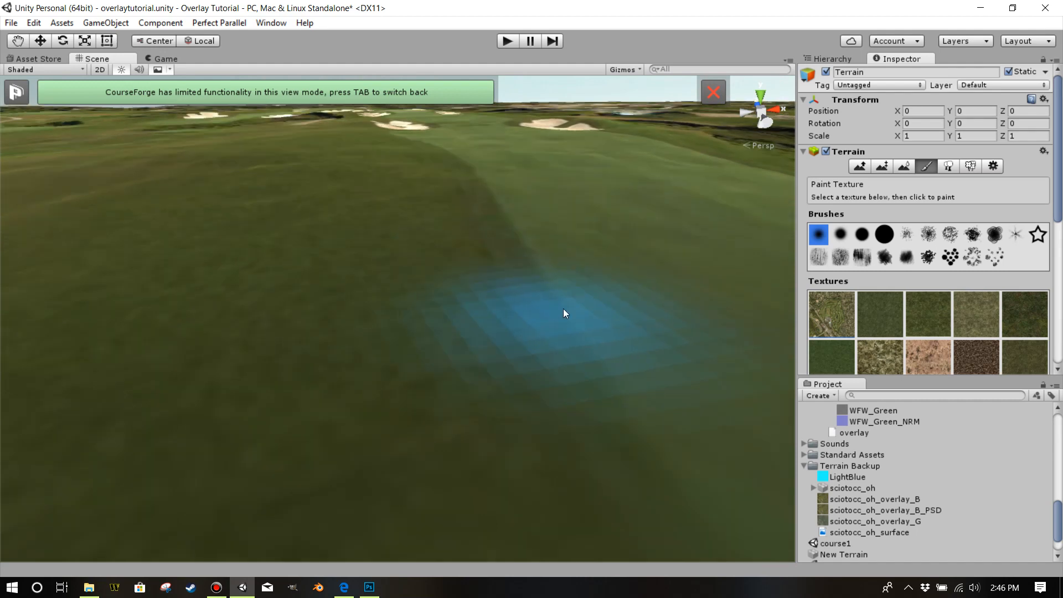
pyautogui.scroll(-7, 619, 247)
pyautogui.scroll(8, 608, 261)
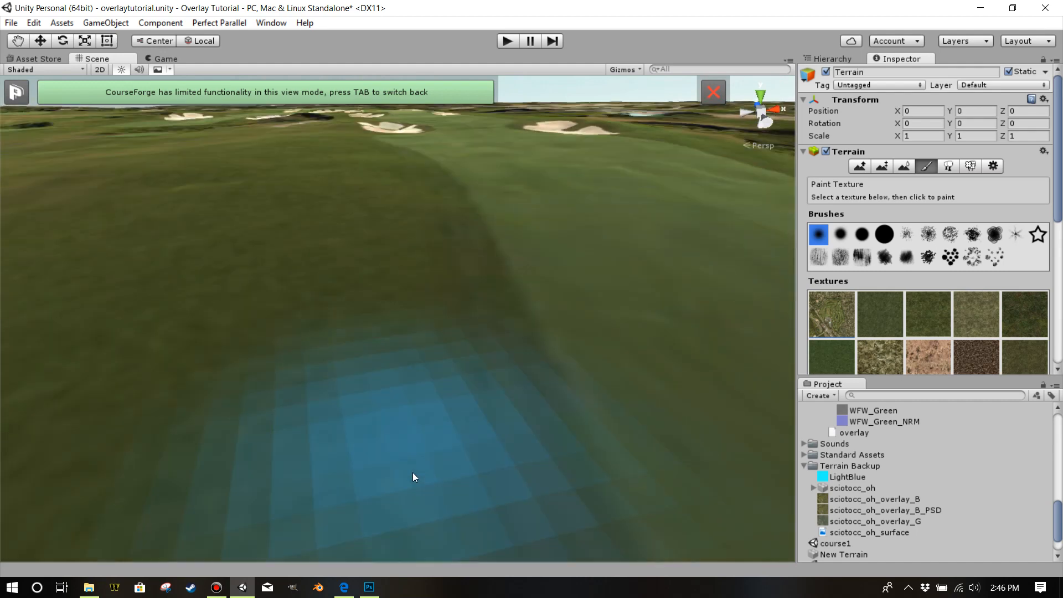
# Switch to Photoshop and disable the Green Rough layer's mask.
pyautogui.click(370, 587)
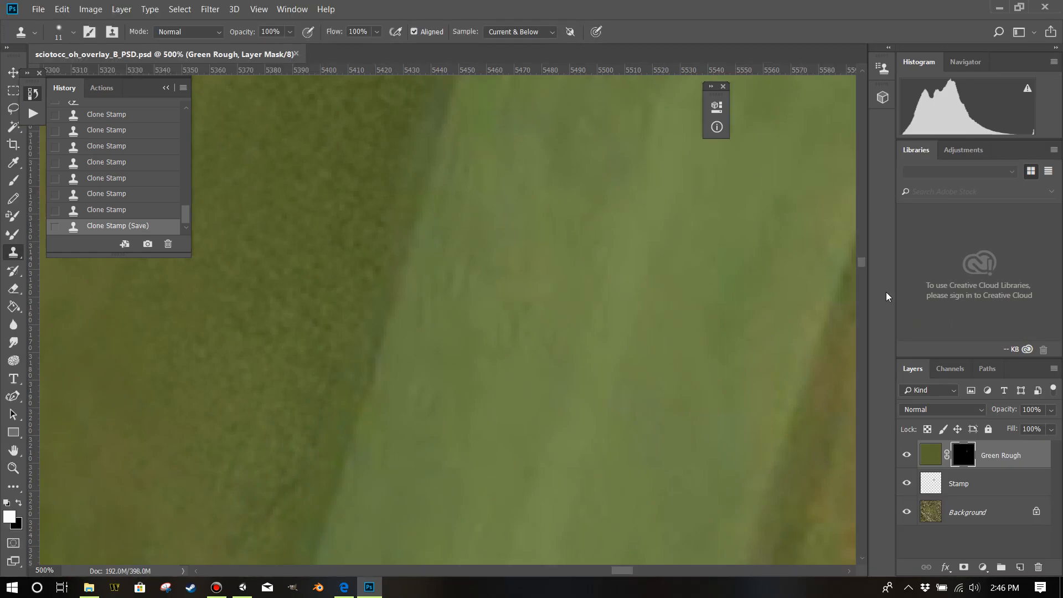
pyautogui.click(931, 461)
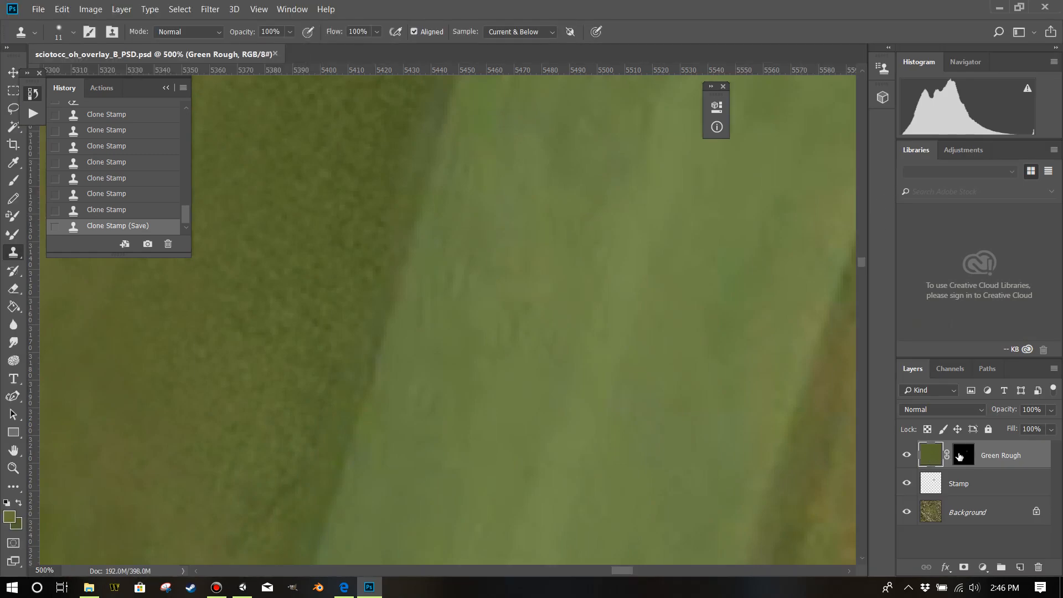
pyautogui.click(962, 456)
pyautogui.rightClick(963, 456)
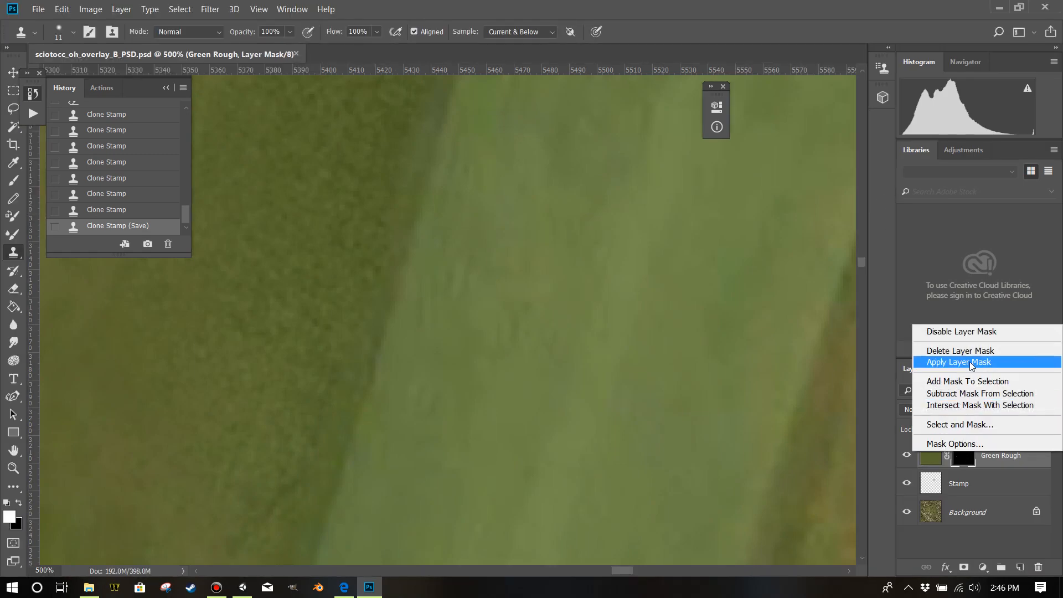
pyautogui.click(971, 333)
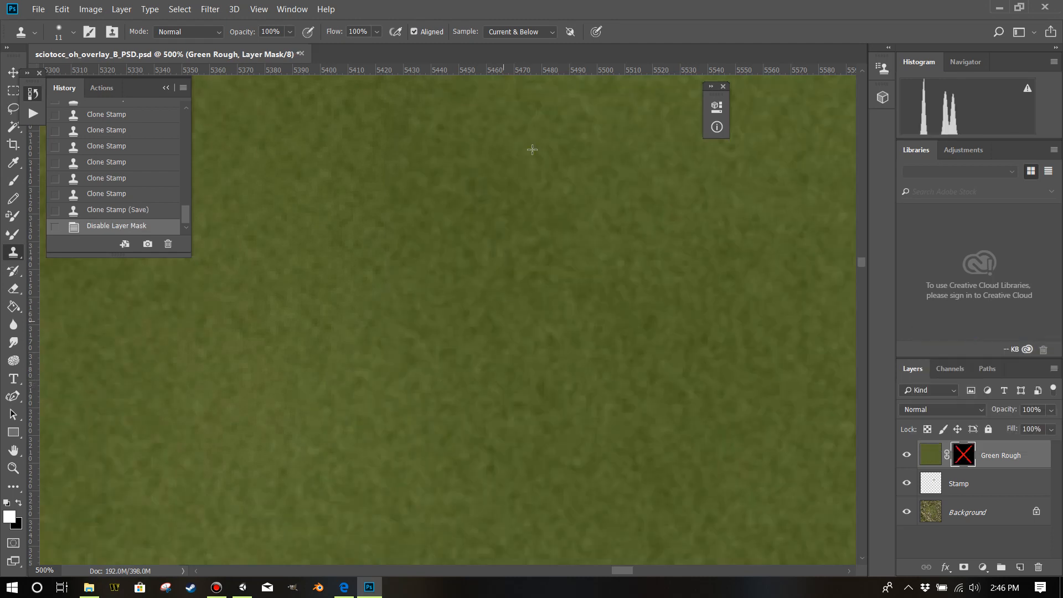
pyautogui.click(234, 9)
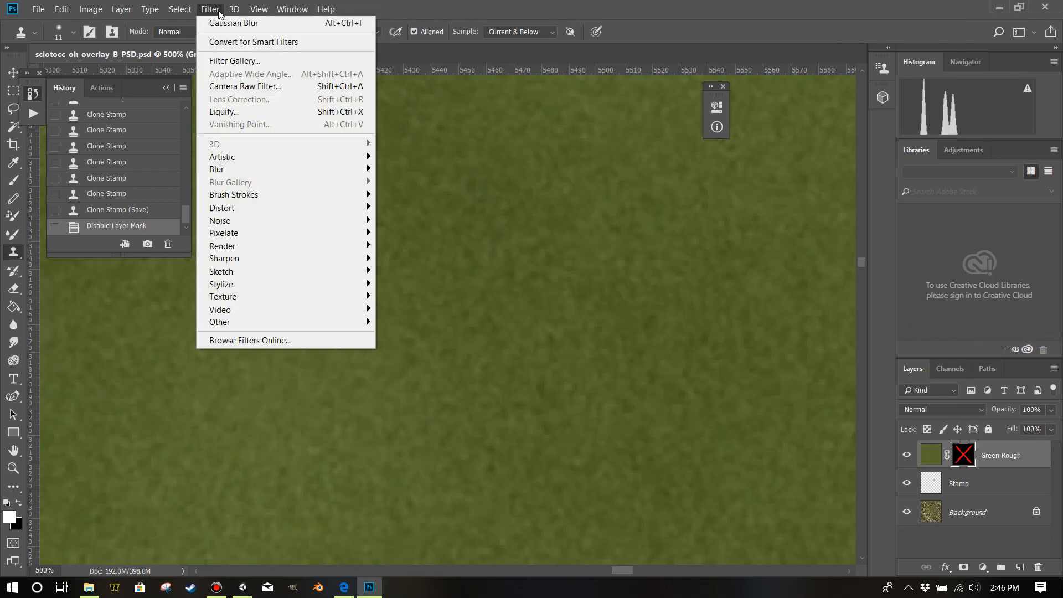
pyautogui.moveTo(314, 159)
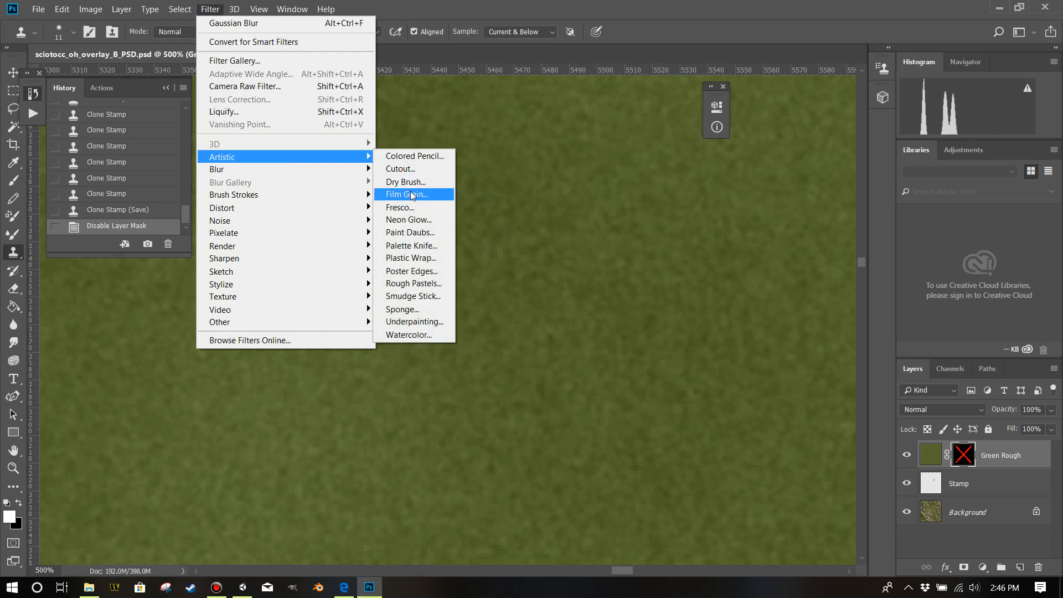
pyautogui.click(415, 309)
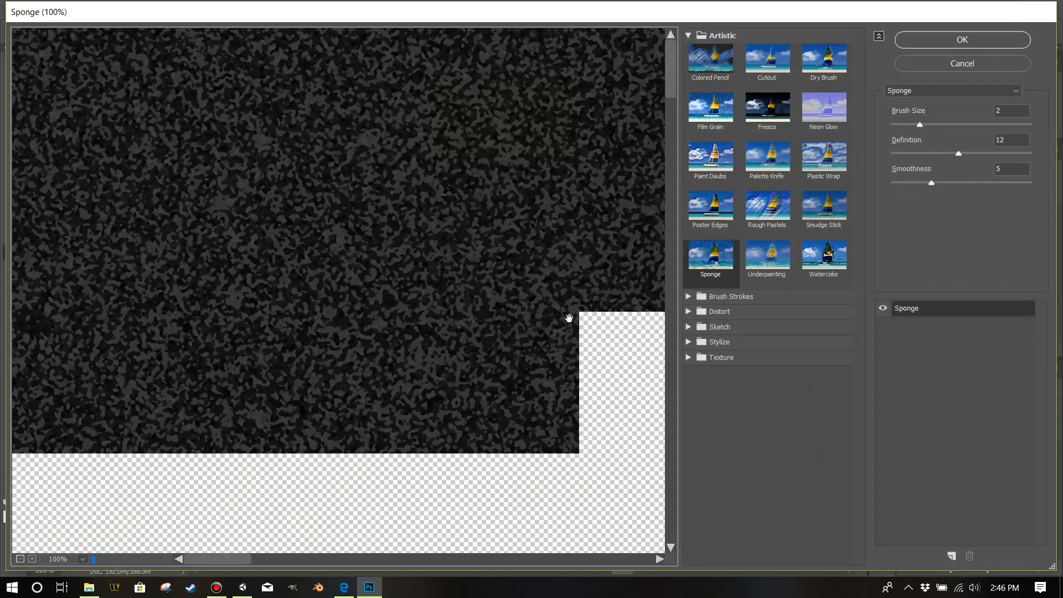
pyautogui.click(975, 64)
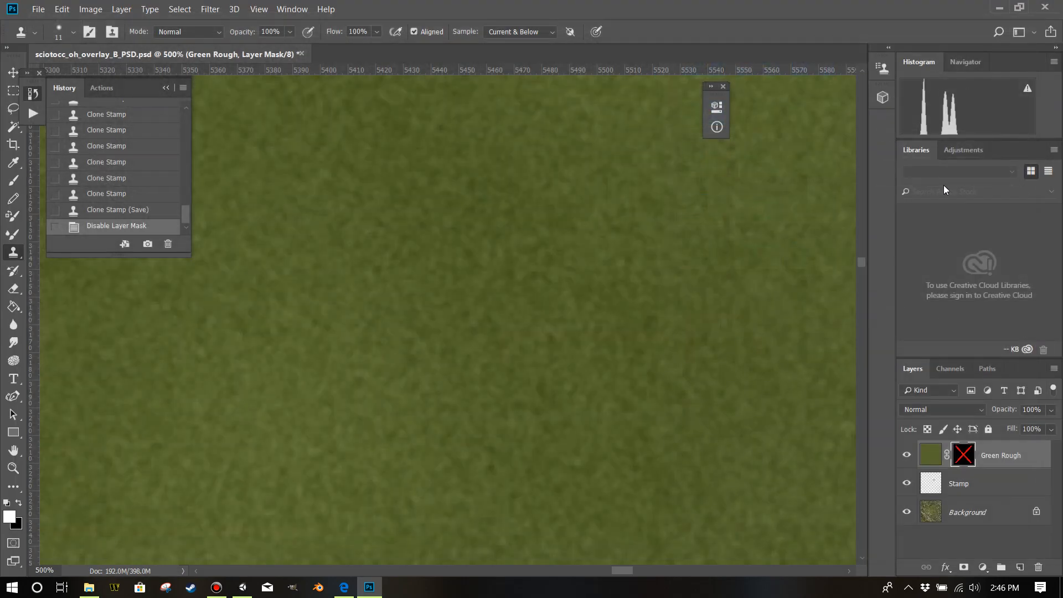
# Apply the artistic Paint Daubs filter to the Green Rough layer's texture instead of its mask.
pyautogui.click(934, 458)
pyautogui.click(210, 9)
pyautogui.moveTo(180, 9)
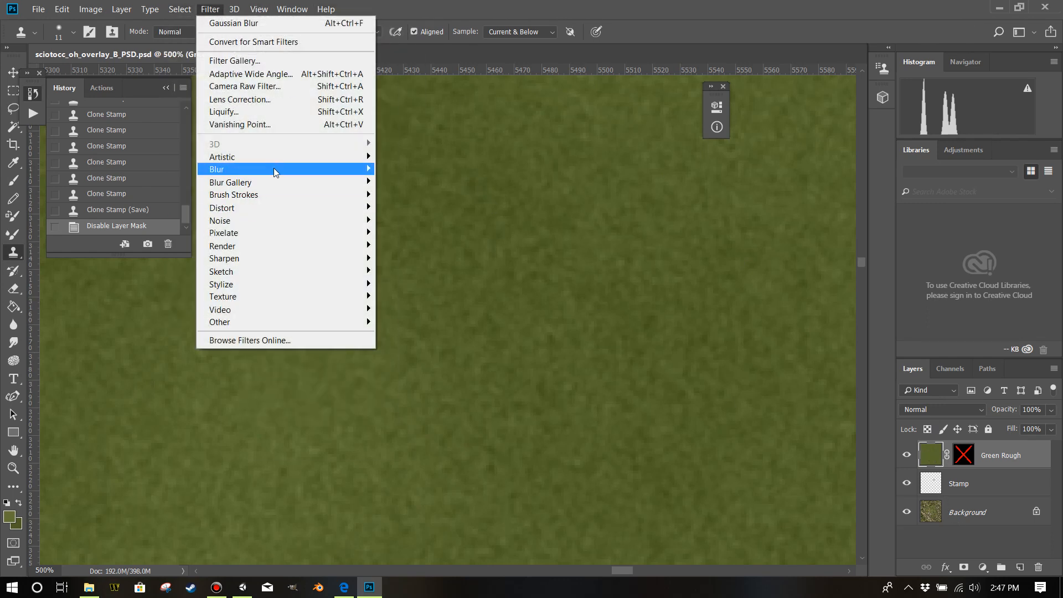
pyautogui.moveTo(297, 158)
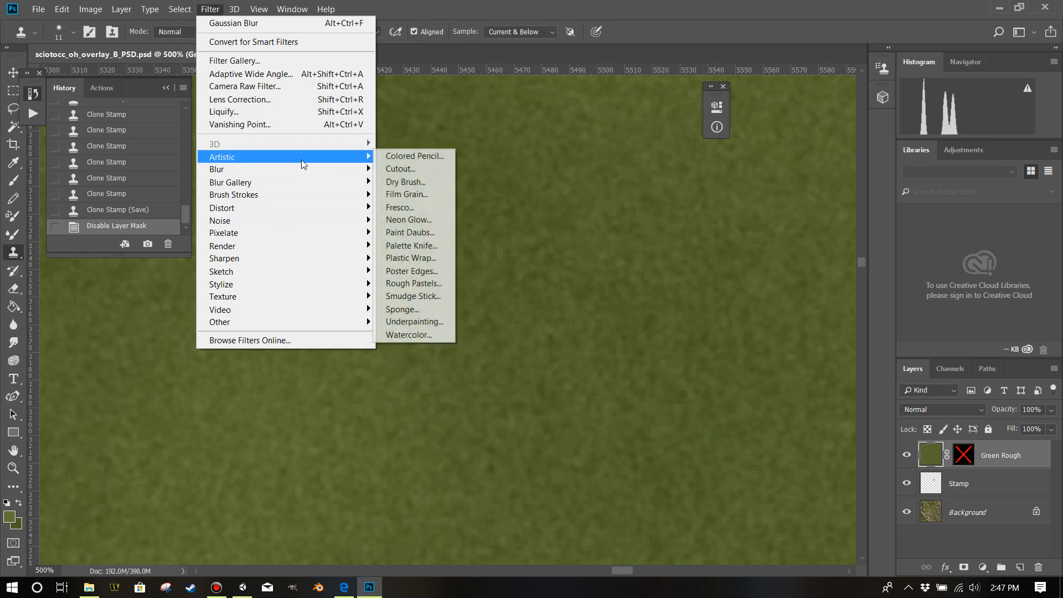
pyautogui.click(419, 311)
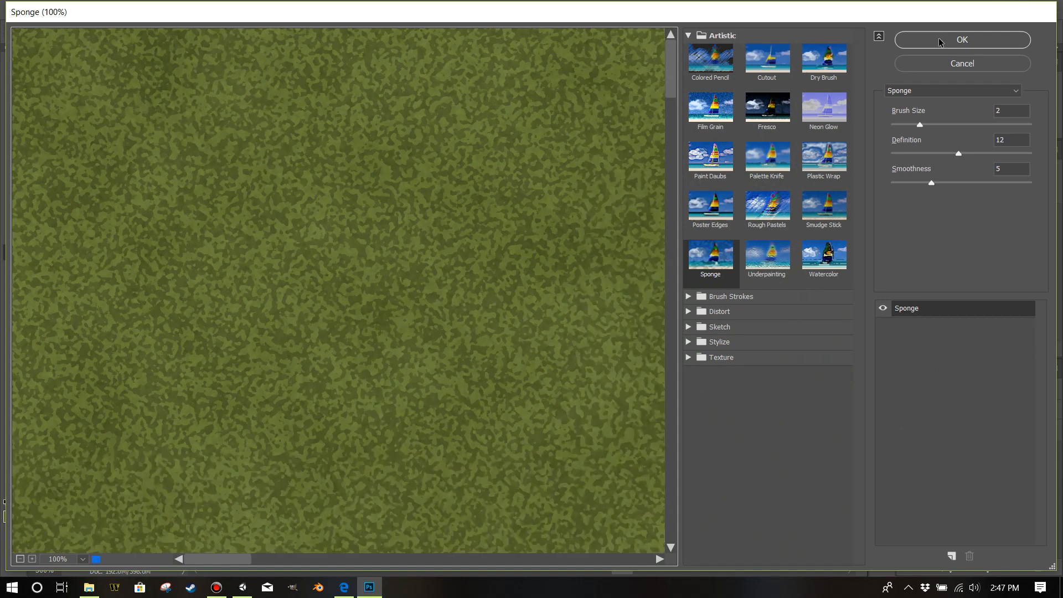
pyautogui.moveTo(924, 125); pyautogui.dragTo(935, 124)
pyautogui.click(905, 126)
pyautogui.click(957, 41)
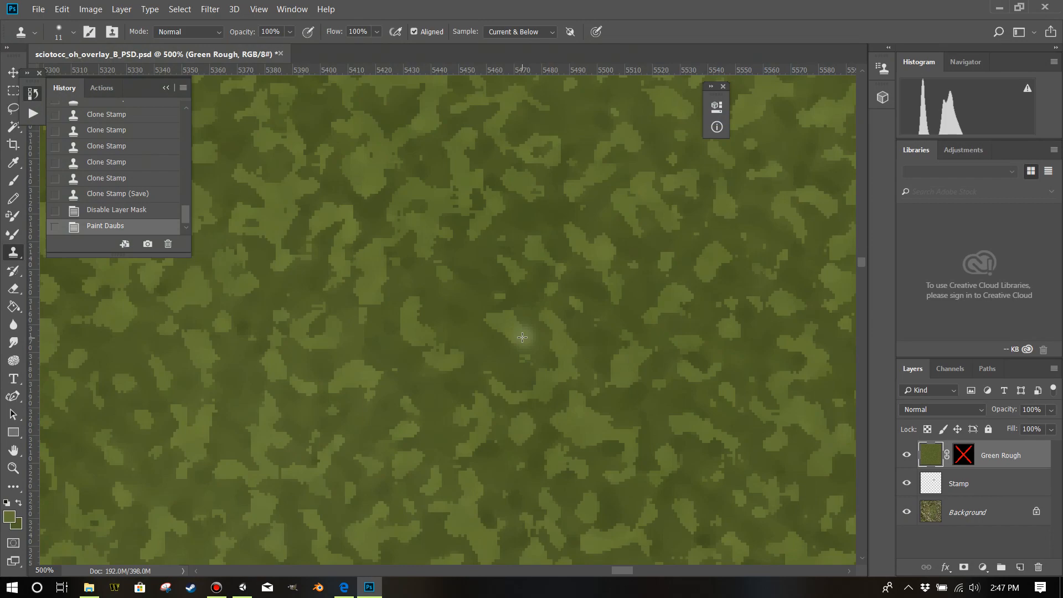
pyautogui.hotkey('ctrl', '-')
pyautogui.hotkey('ctrl', '-')
pyautogui.hotkey('ctrl', '-')
pyautogui.hotkey('ctrl', '-')
pyautogui.hotkey('ctrl', '-')
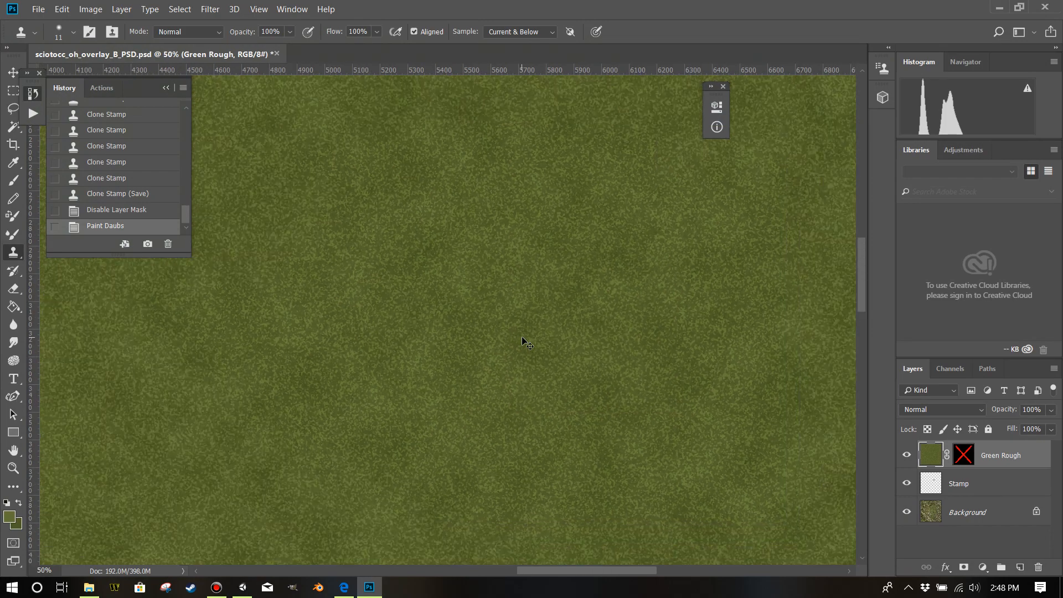
# Lower the Green Rough layer's opacity to 49% so the whole aerial image shows through the texture.
pyautogui.hotkey('ctrl', '-')
pyautogui.hotkey('ctrl', '-')
pyautogui.hotkey('ctrl', '-')
pyautogui.hotkey('ctrl', '-')
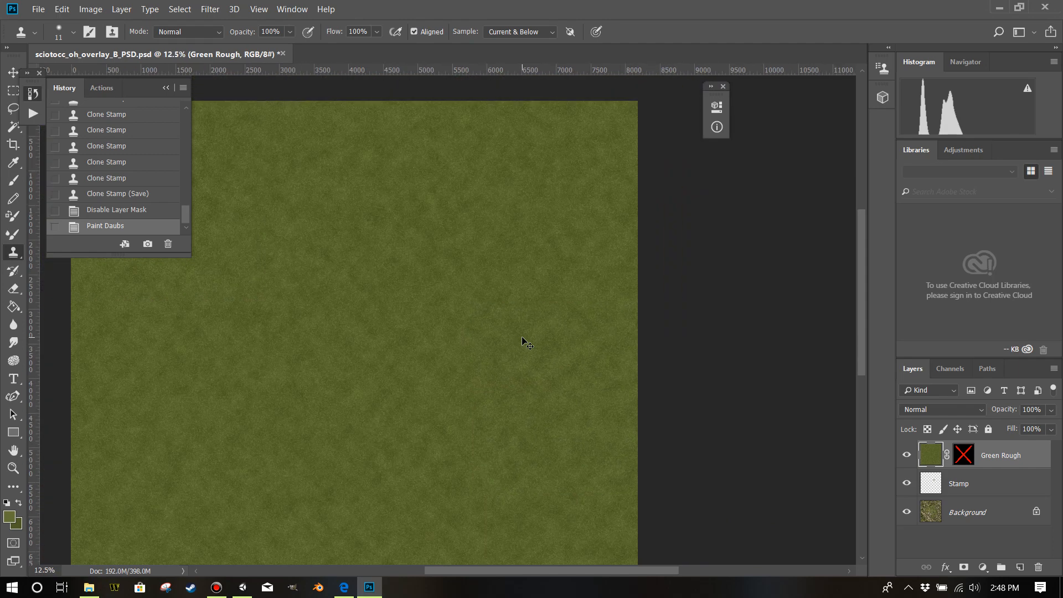
pyautogui.hotkey('ctrl', '-')
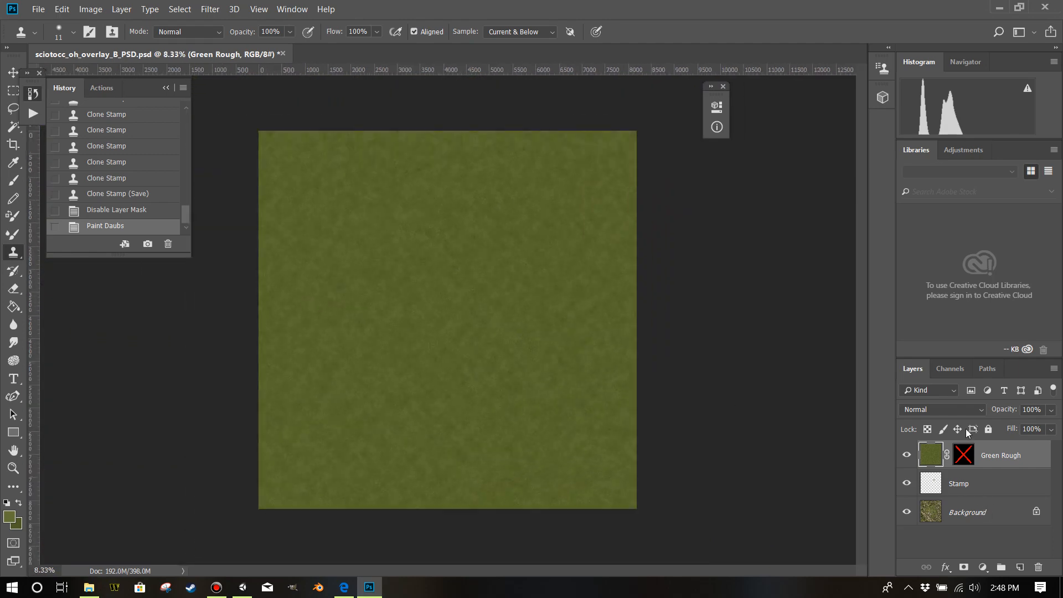
pyautogui.click(1050, 411)
pyautogui.click(1021, 424)
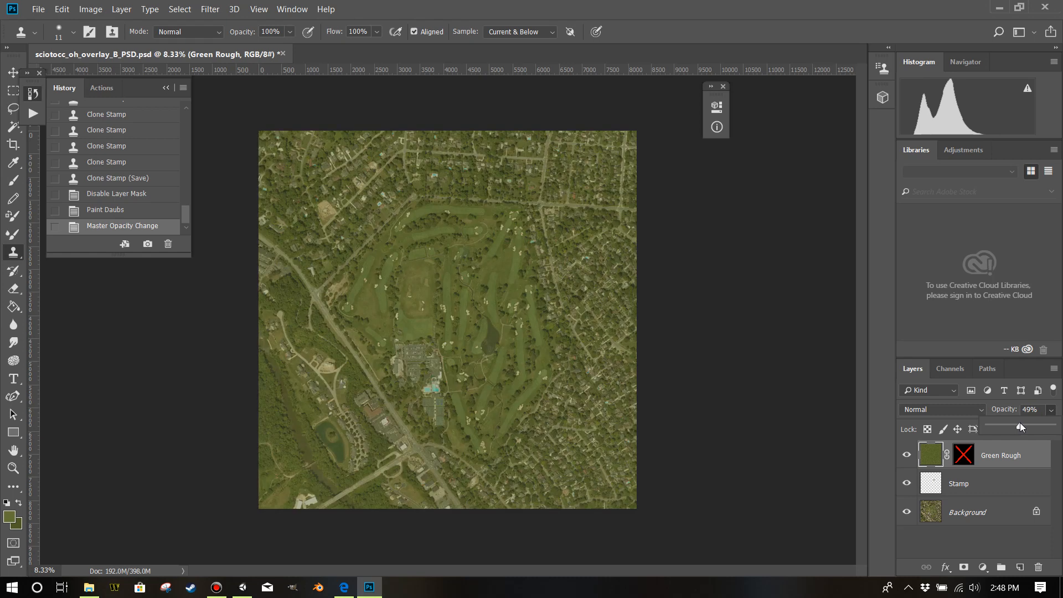
# Outline the golf course property with a closed Polygonal Lasso selection, leaving the surrounding roads and houses outside.
pyautogui.rightClick(9, 112)
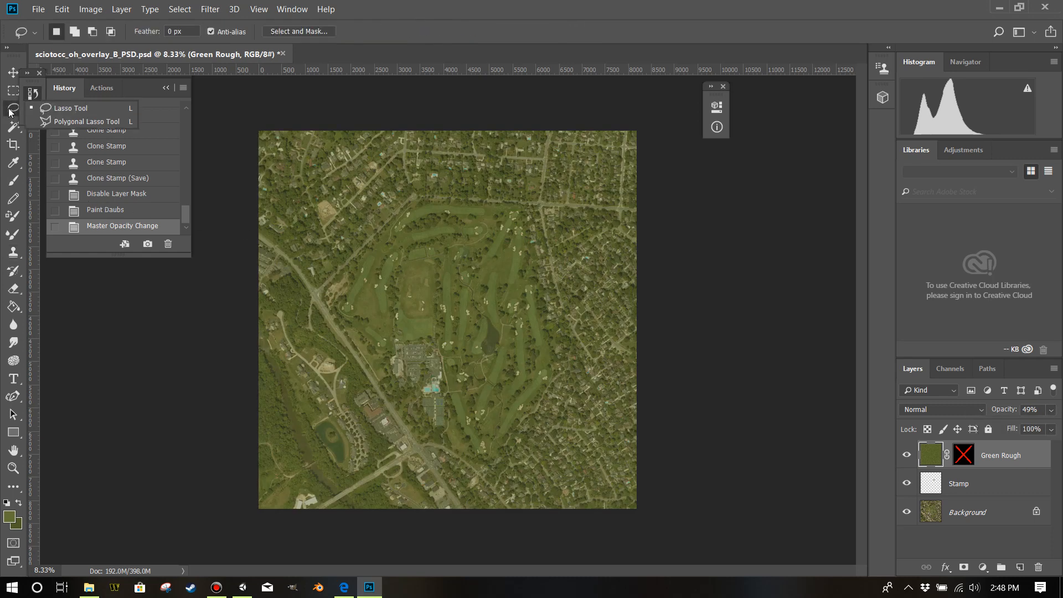
pyautogui.click(61, 116)
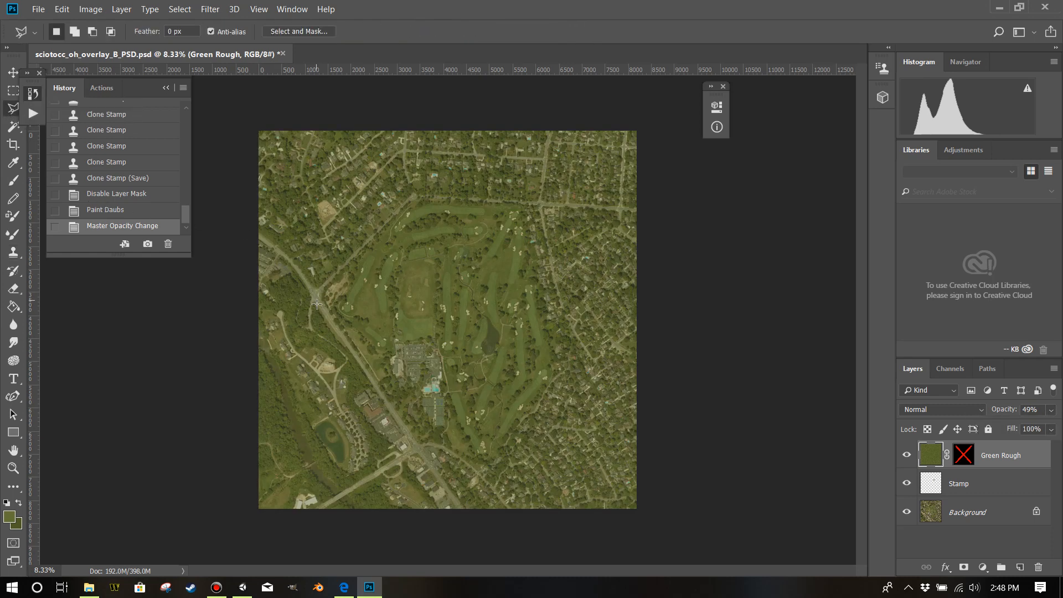
pyautogui.click(317, 297)
pyautogui.click(403, 187)
pyautogui.click(512, 187)
pyautogui.click(545, 208)
pyautogui.click(575, 381)
pyautogui.click(529, 449)
pyautogui.click(491, 478)
pyautogui.click(435, 477)
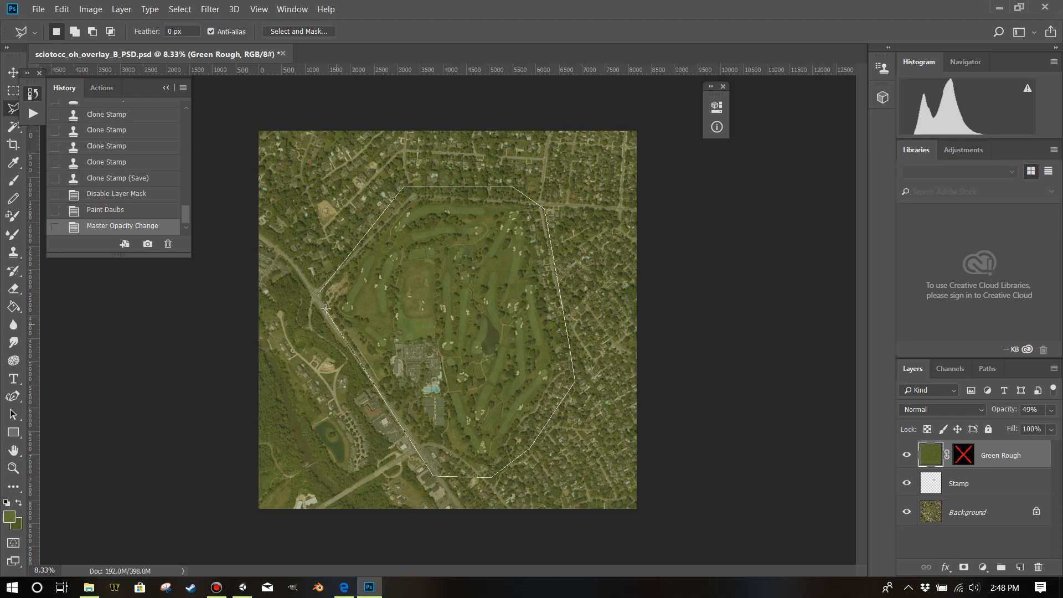
pyautogui.click(318, 293)
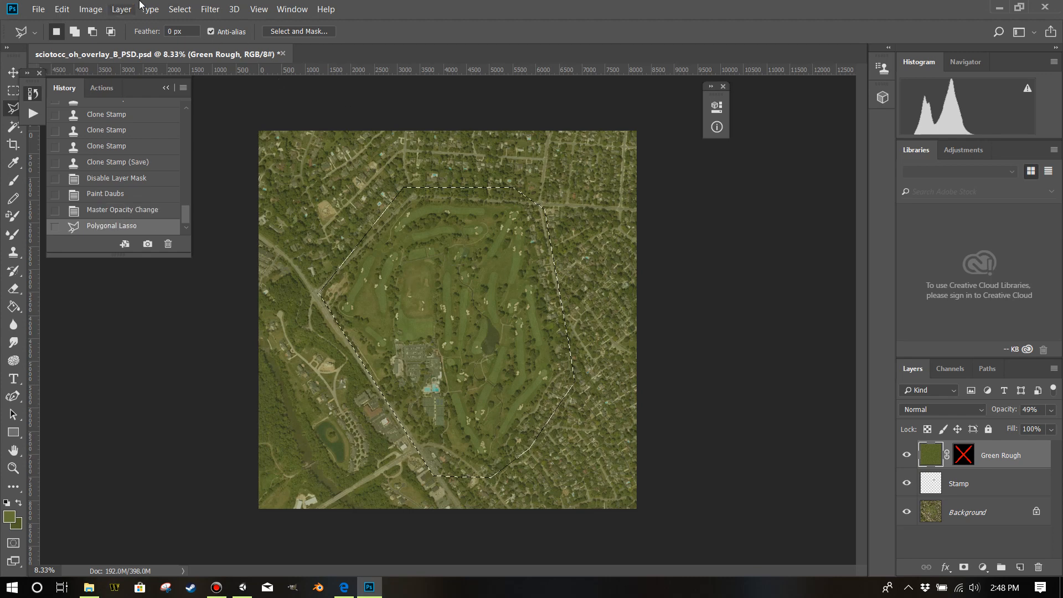
# Invert the selection, clear the Green Rough texture outside the golf course, and deselect.
pyautogui.click(185, 12)
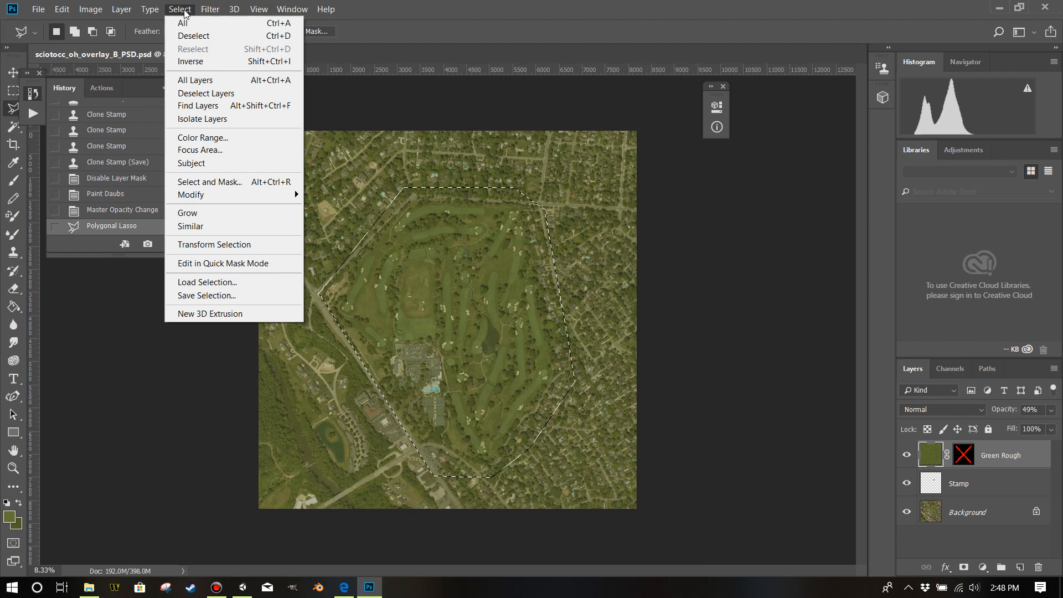
pyautogui.click(190, 61)
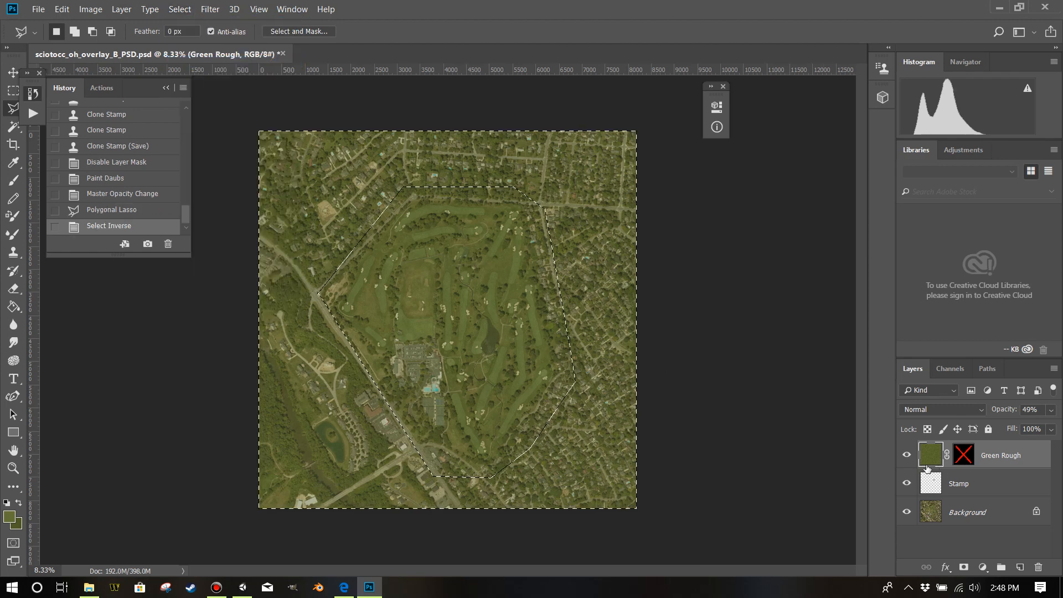
pyautogui.press('Delete')
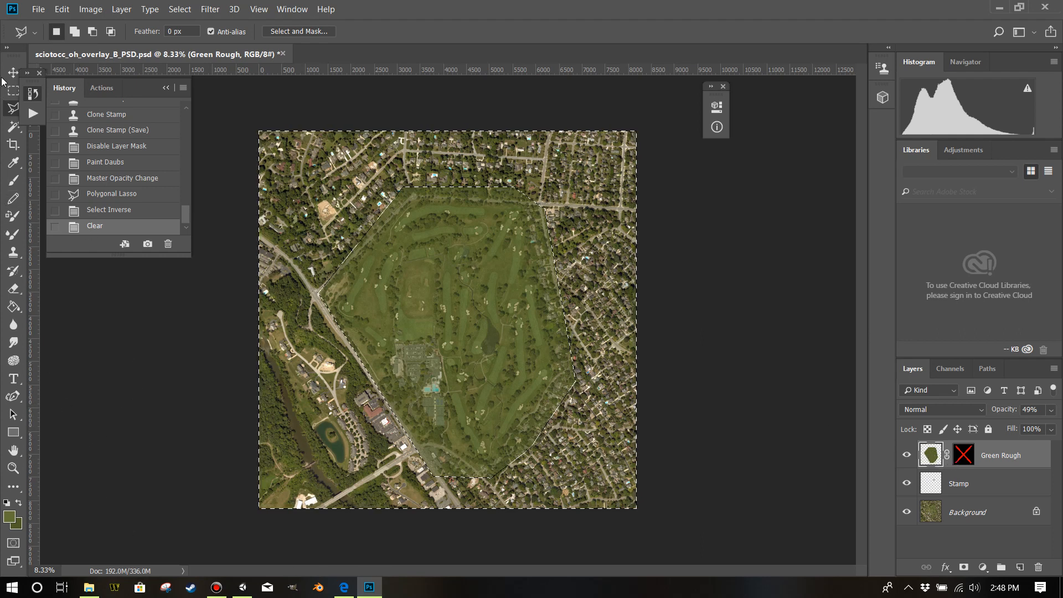
pyautogui.click(13, 90)
pyautogui.click(172, 385)
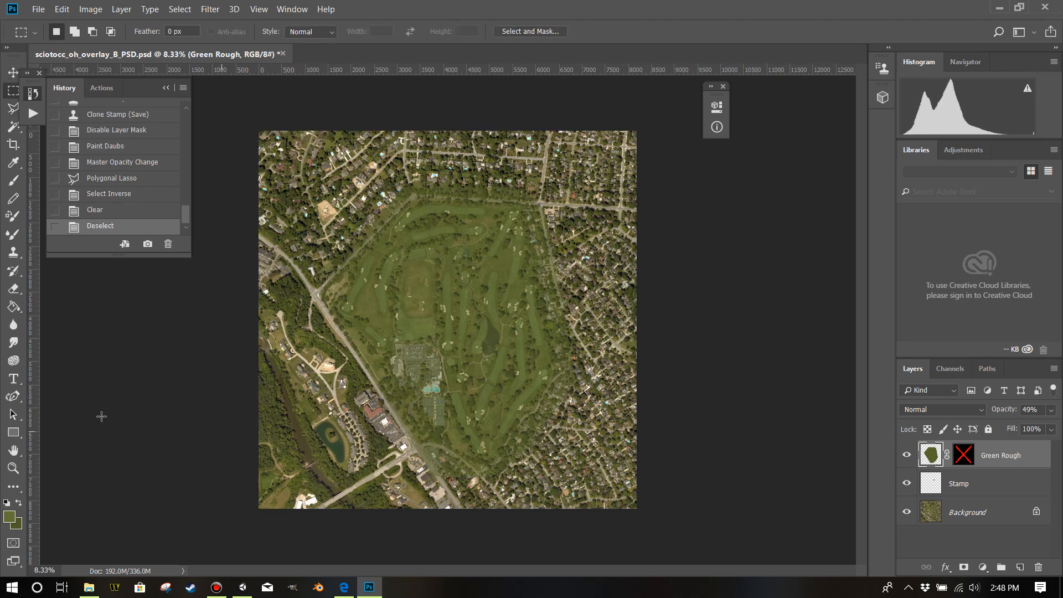
# Restore the Green Rough layer's opacity to 100%.
pyautogui.click(14, 468)
pyautogui.click(469, 386)
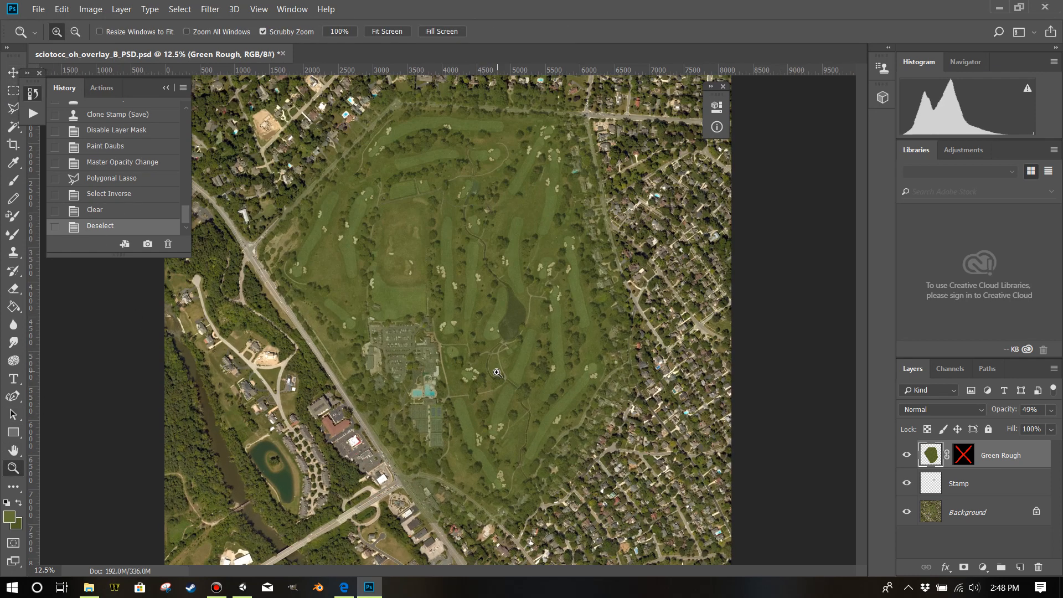
pyautogui.click(529, 339)
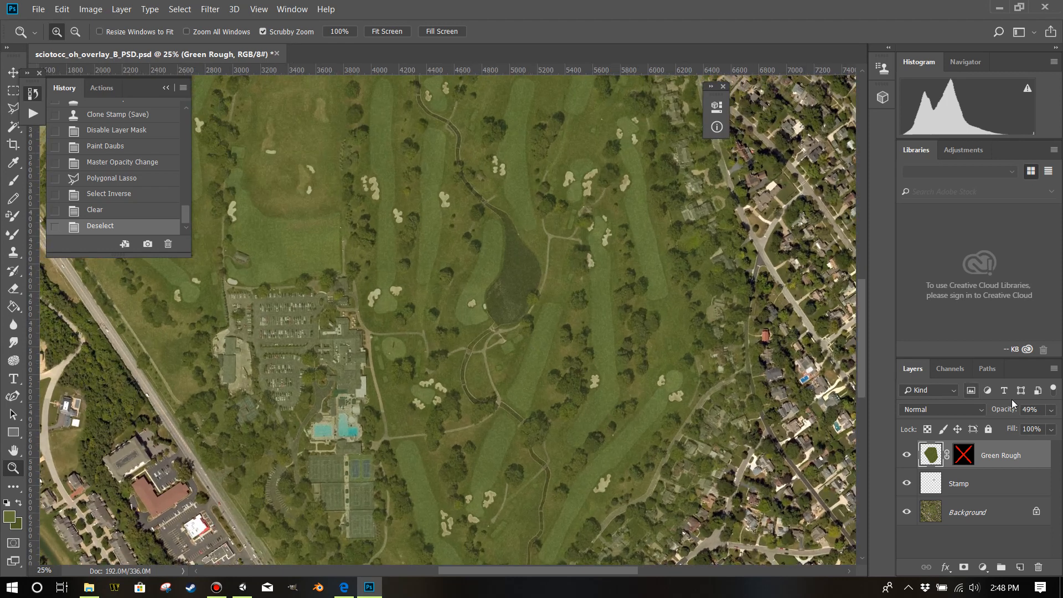
pyautogui.click(1050, 412)
pyautogui.moveTo(1020, 426); pyautogui.dragTo(1053, 426)
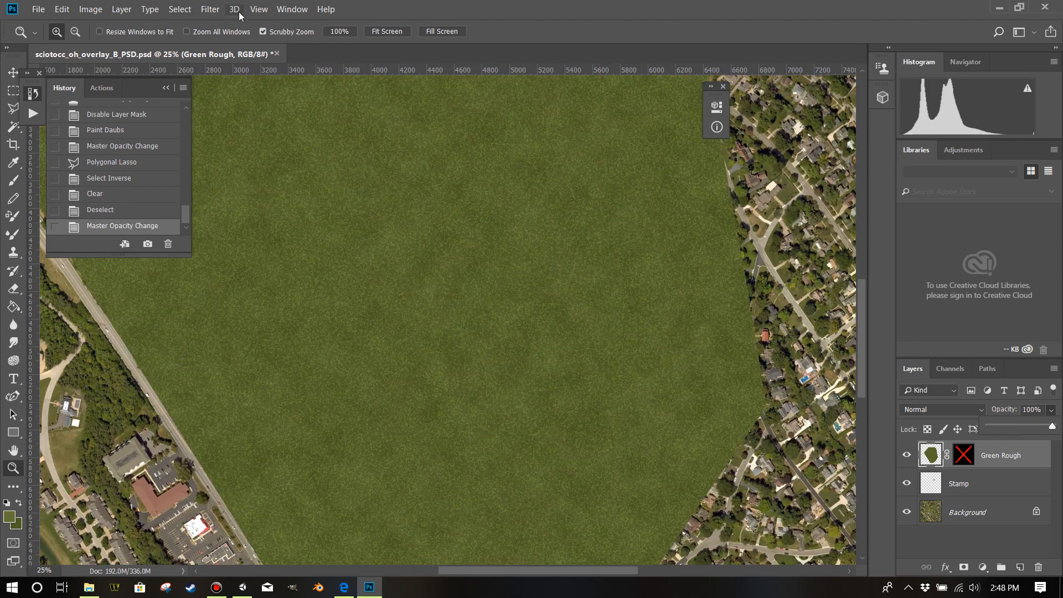
# Apply a Gaussian Blur with a 10-pixel radius to the Green Rough texture.
pyautogui.click(211, 10)
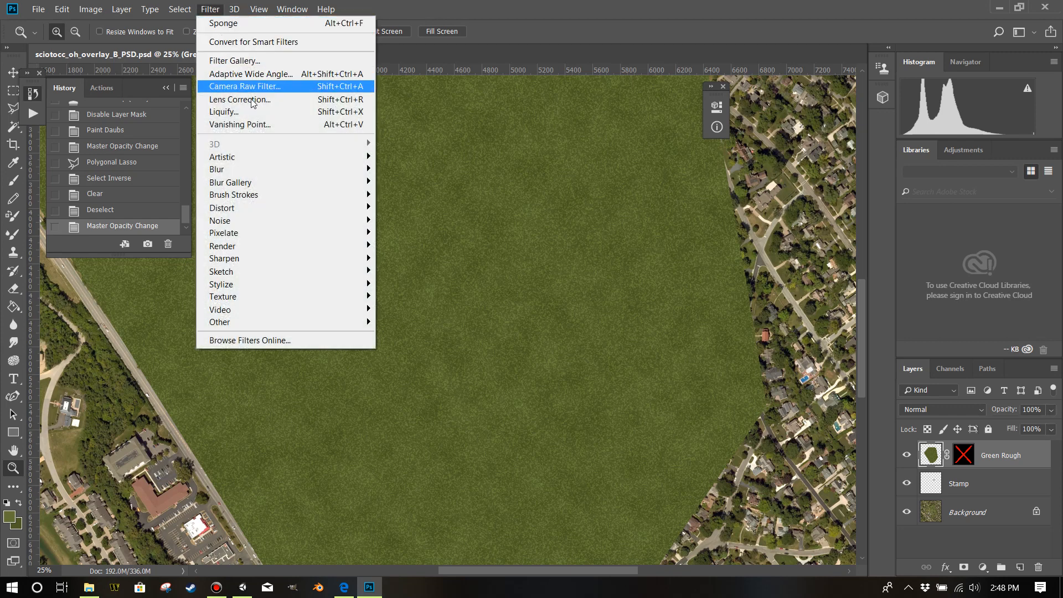
pyautogui.moveTo(266, 170)
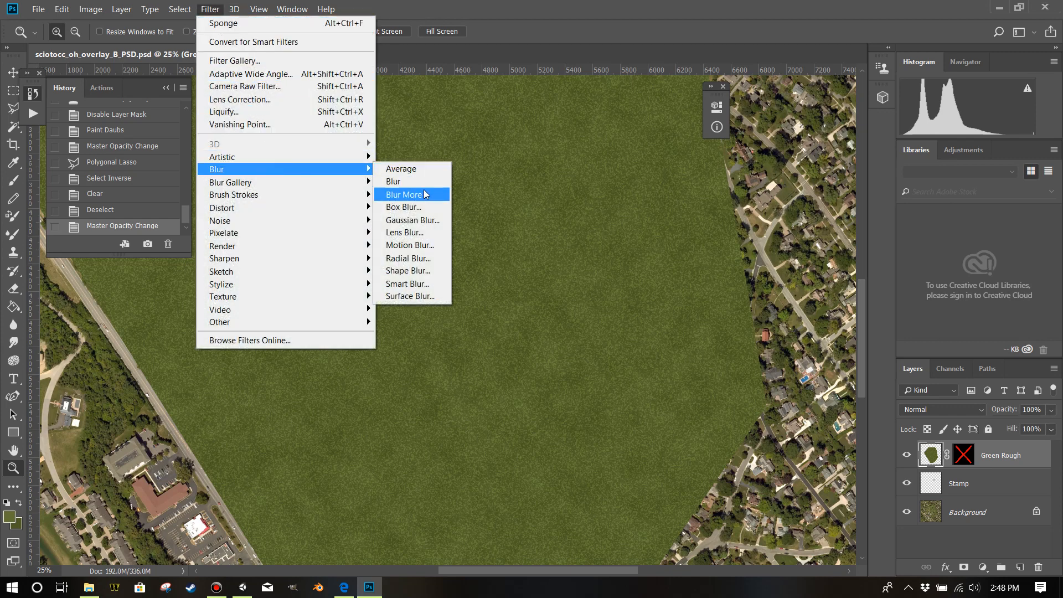
pyautogui.click(426, 220)
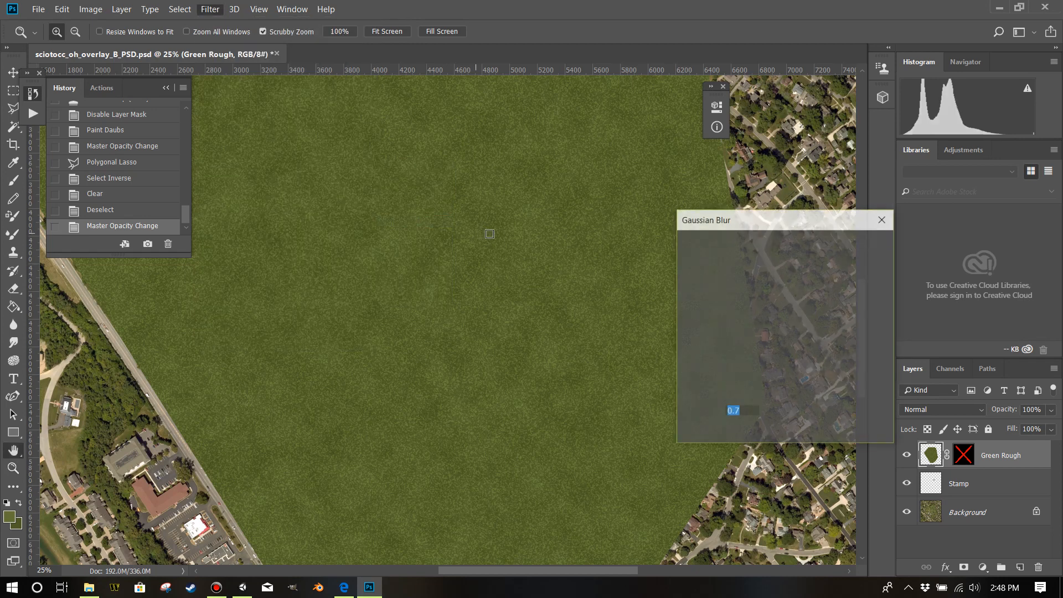
pyautogui.write('5')
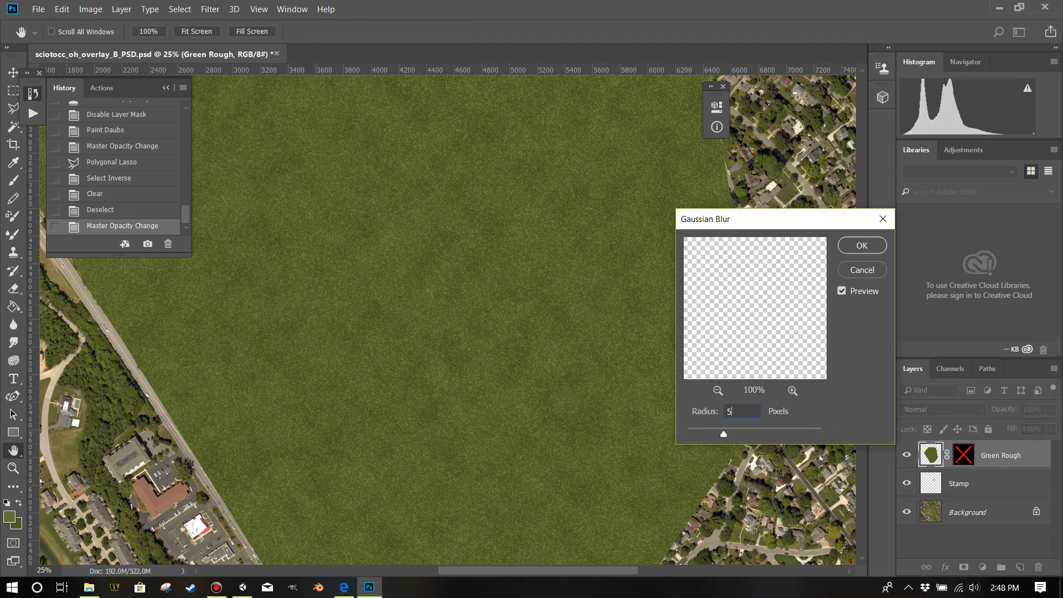
pyautogui.press('BackSpace')
pyautogui.write('10z')
pyautogui.click(855, 252)
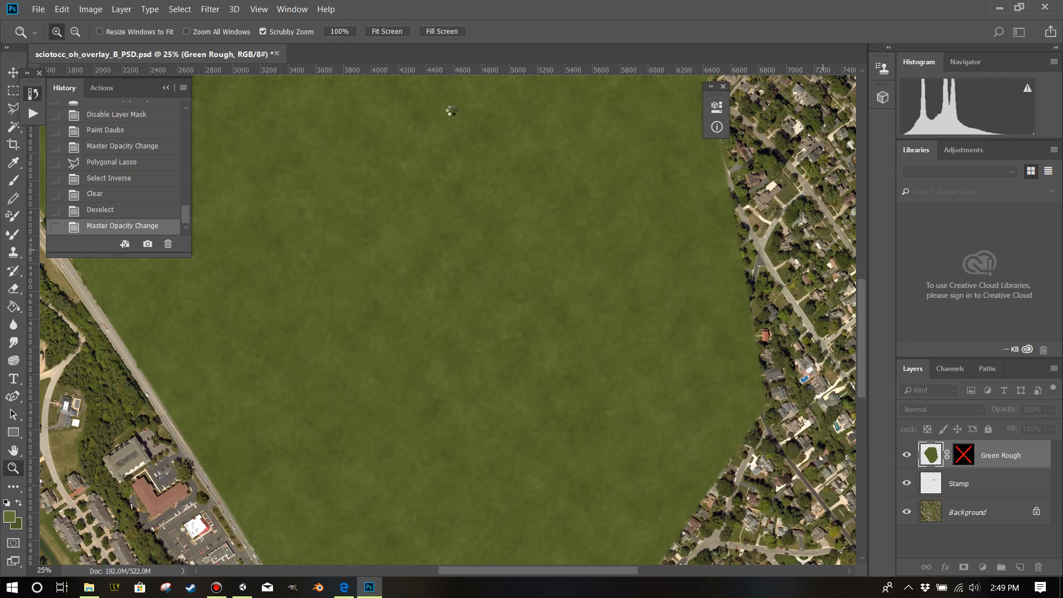
# Enable the Green Rough layer's mask and examine the blurred rough's blend along the fairway edge at 200%.
pyautogui.rightClick(962, 457)
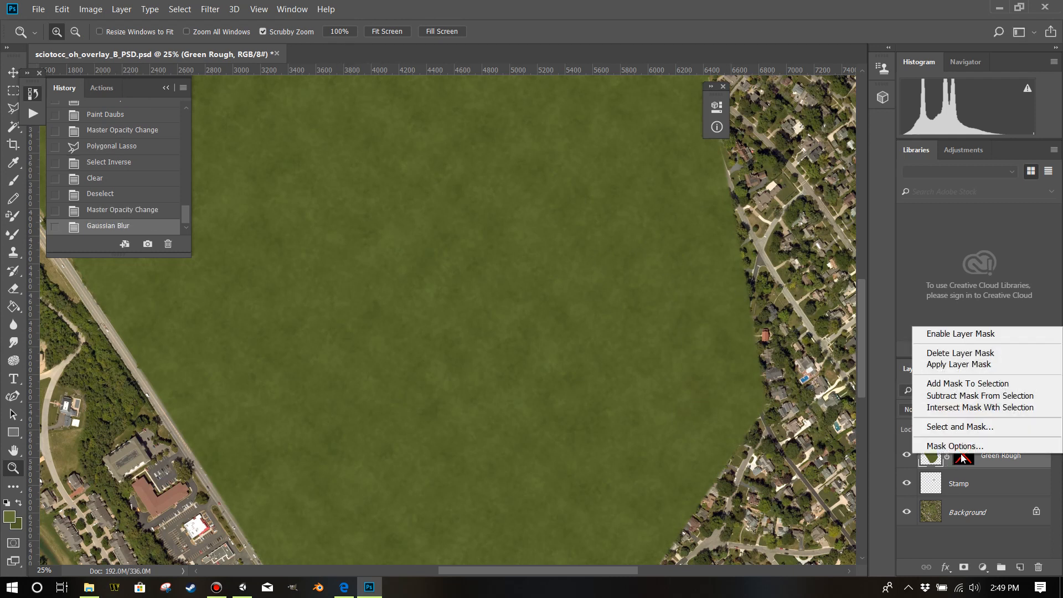
pyautogui.click(964, 334)
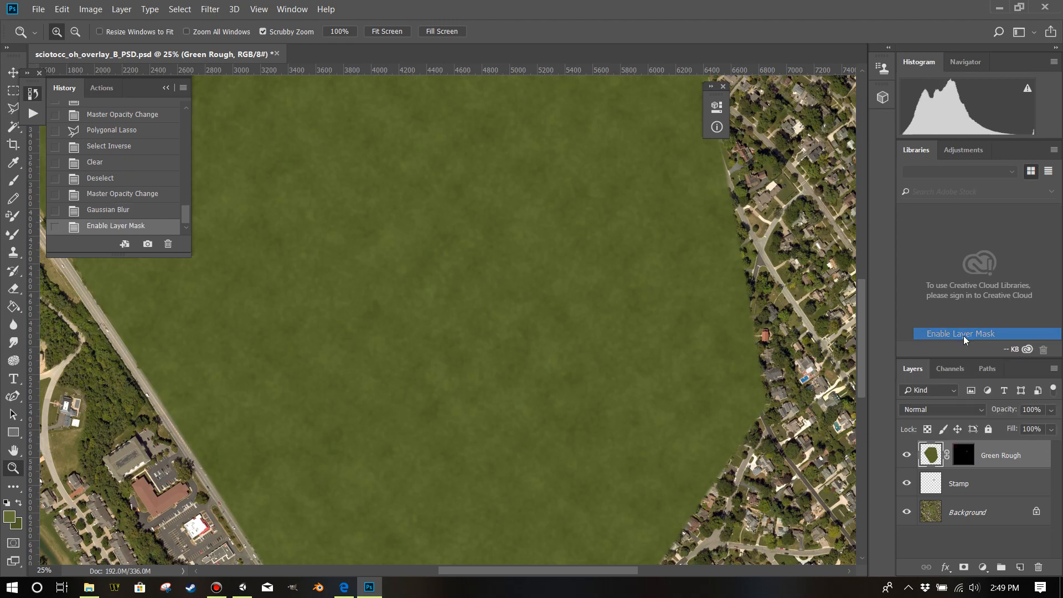
pyautogui.scroll(5, 614, 203)
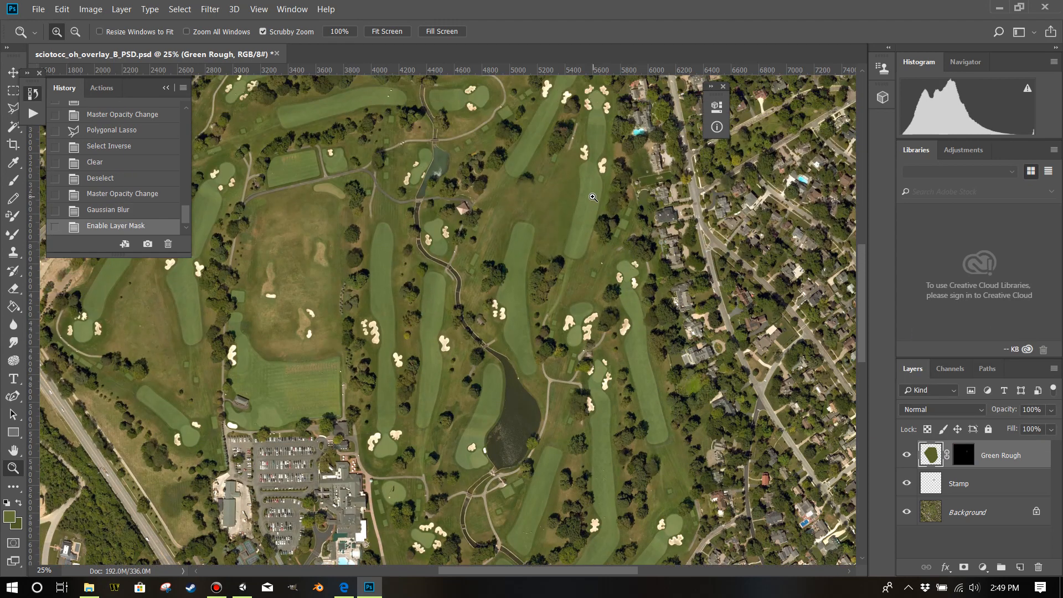
pyautogui.click(580, 201)
pyautogui.click(580, 201)
pyautogui.click(579, 204)
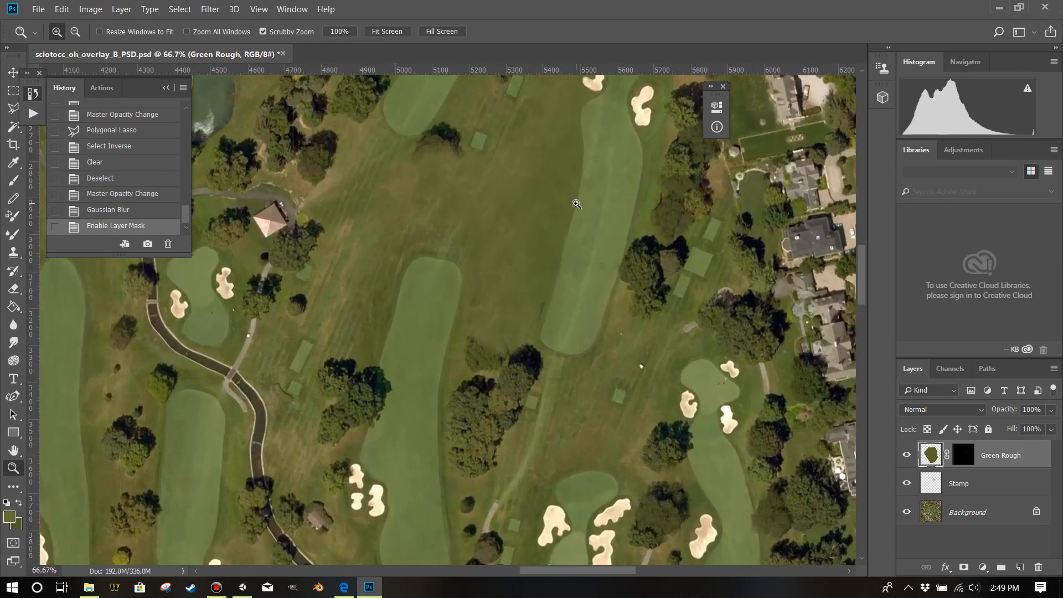
pyautogui.click(577, 208)
pyautogui.click(575, 215)
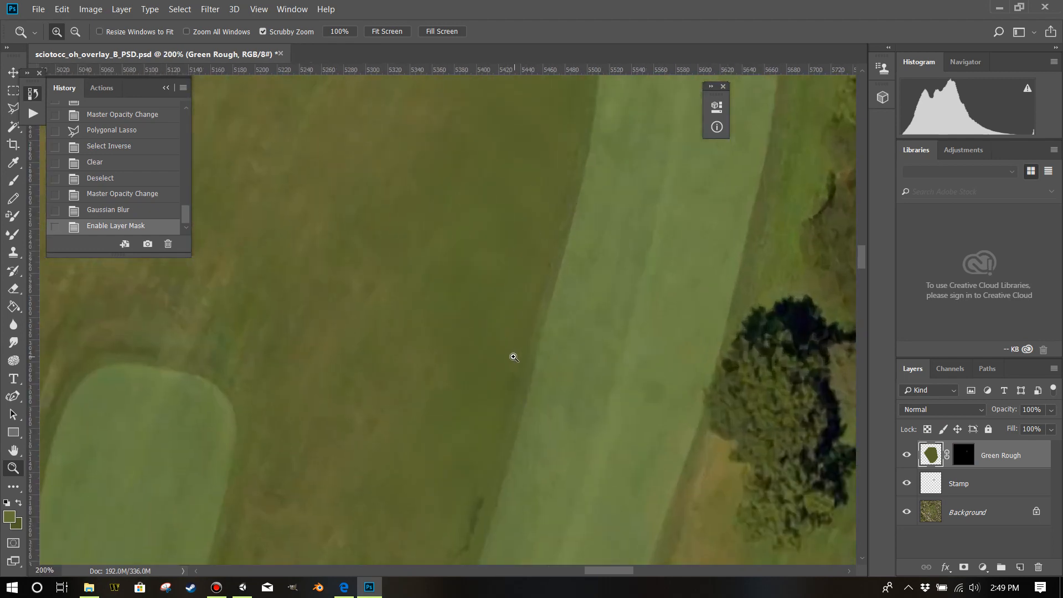
pyautogui.scroll(-3, 537, 217)
pyautogui.scroll(8, 544, 217)
pyautogui.scroll(-4, 544, 216)
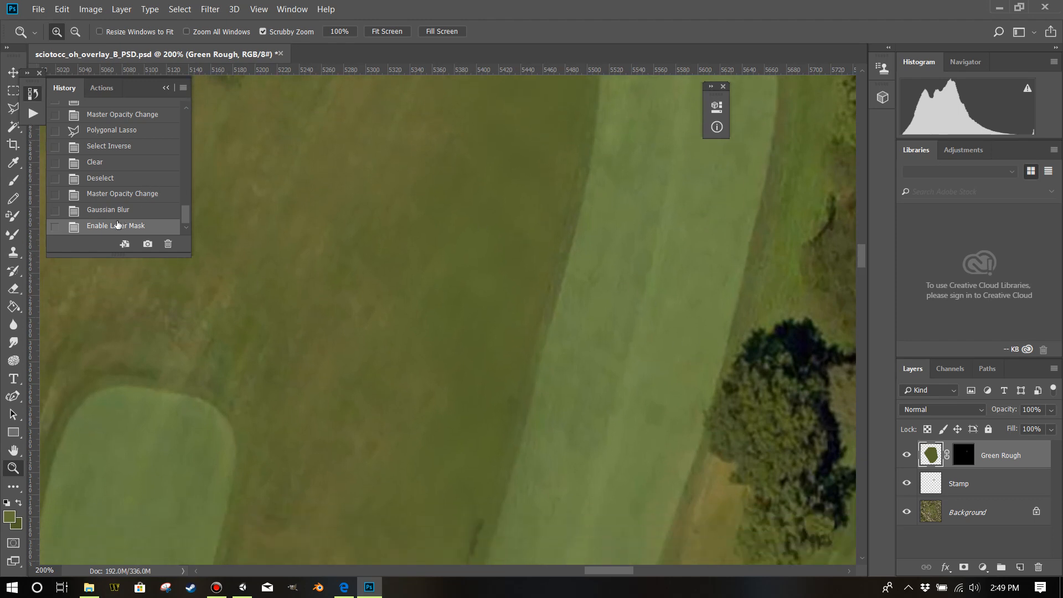
# Undo the Gaussian Blur and the mask enabling by deleting them from the document's history.
pyautogui.click(117, 215)
pyautogui.rightClick(117, 216)
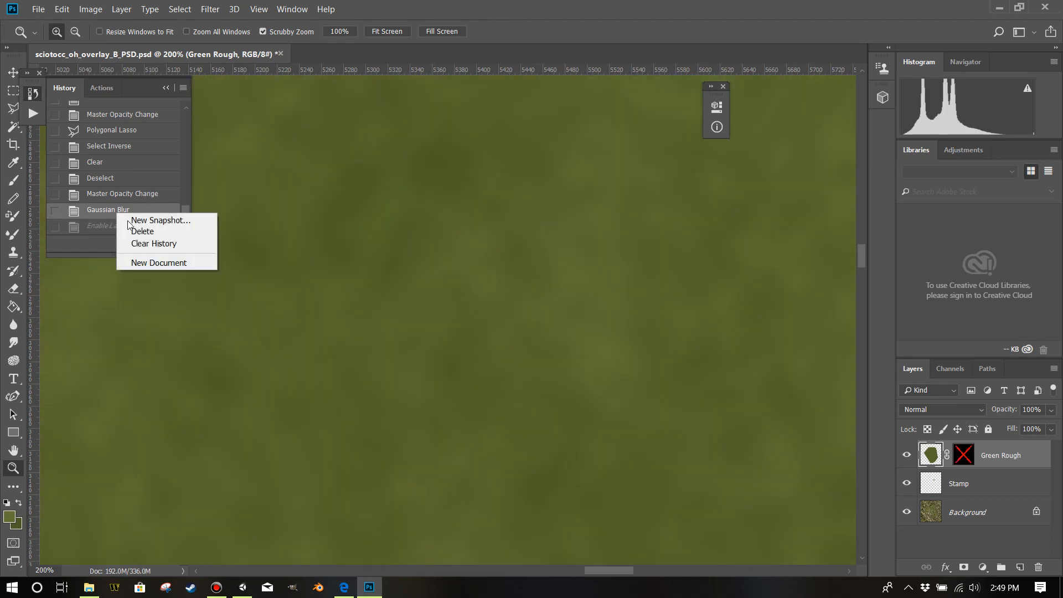
pyautogui.click(138, 230)
pyautogui.click(494, 231)
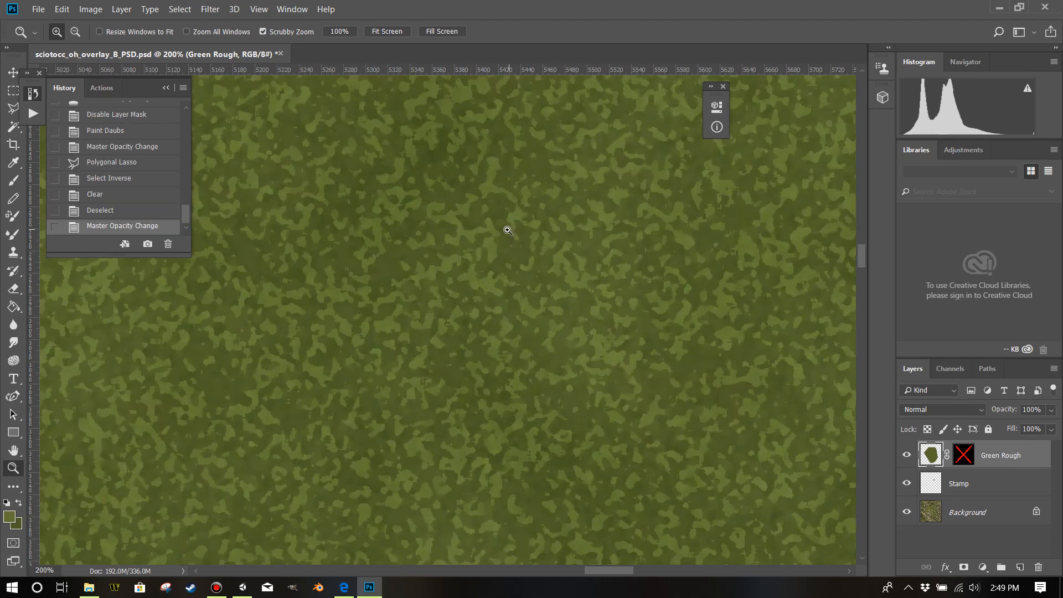
# Enable the Green Rough layer's mask and apply a Gaussian Blur with a 5-pixel radius to the texture.
pyautogui.rightClick(970, 458)
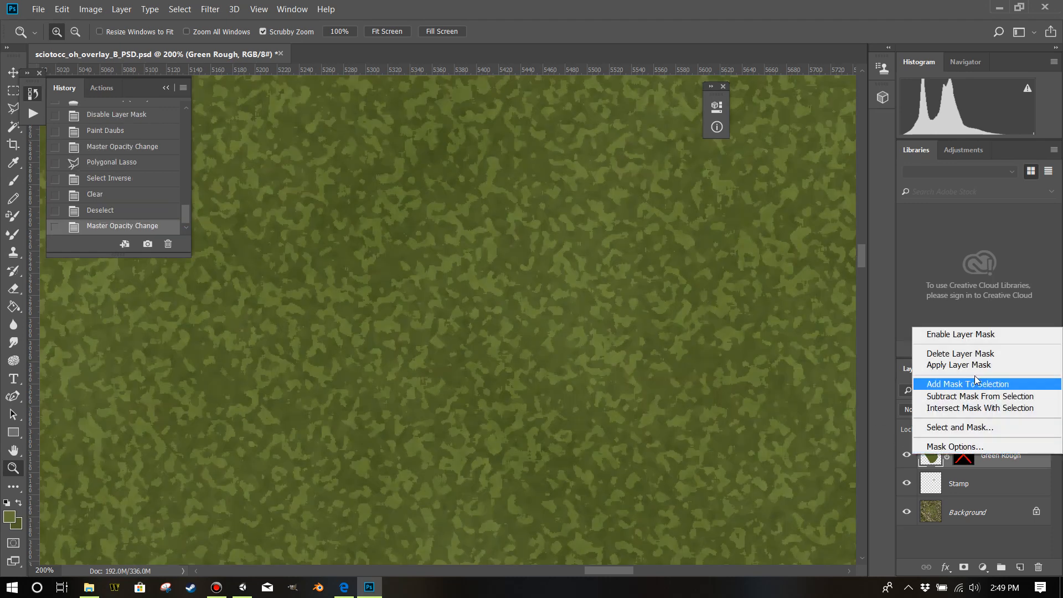
pyautogui.click(974, 335)
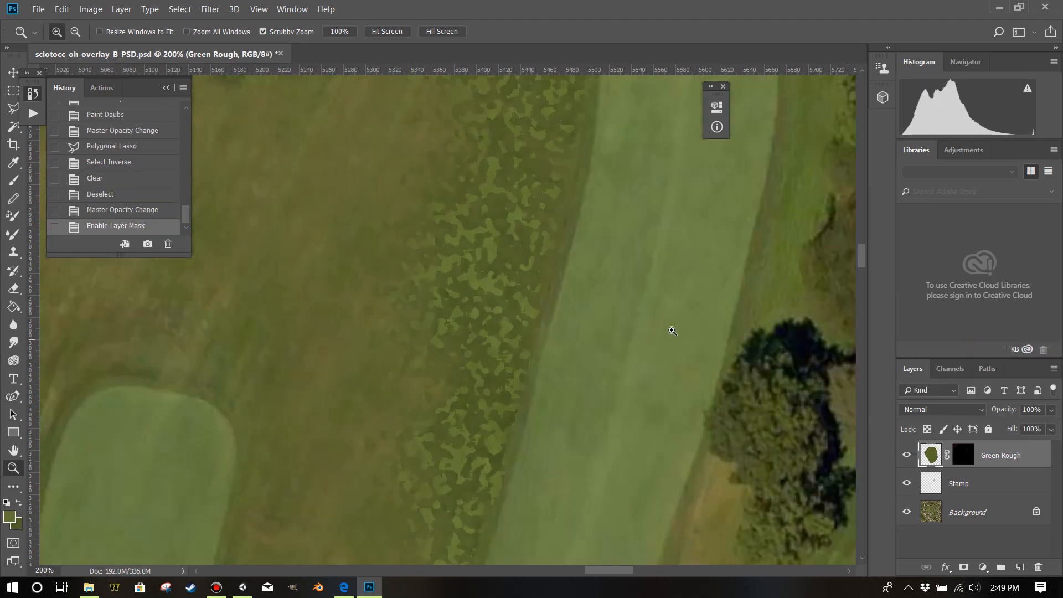
pyautogui.click(211, 9)
pyautogui.moveTo(339, 169)
pyautogui.click(412, 220)
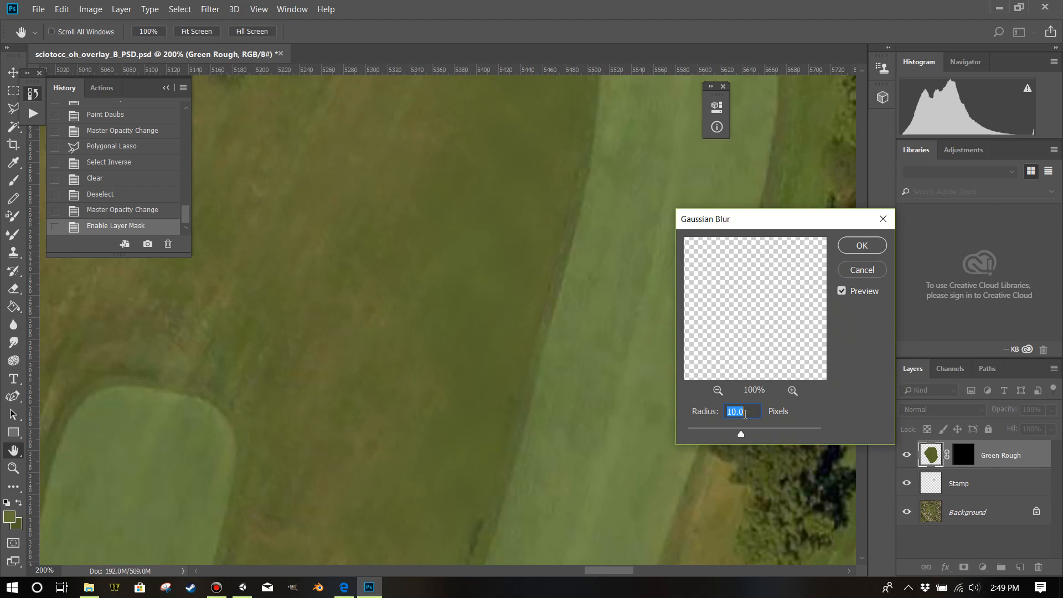
pyautogui.write('2')
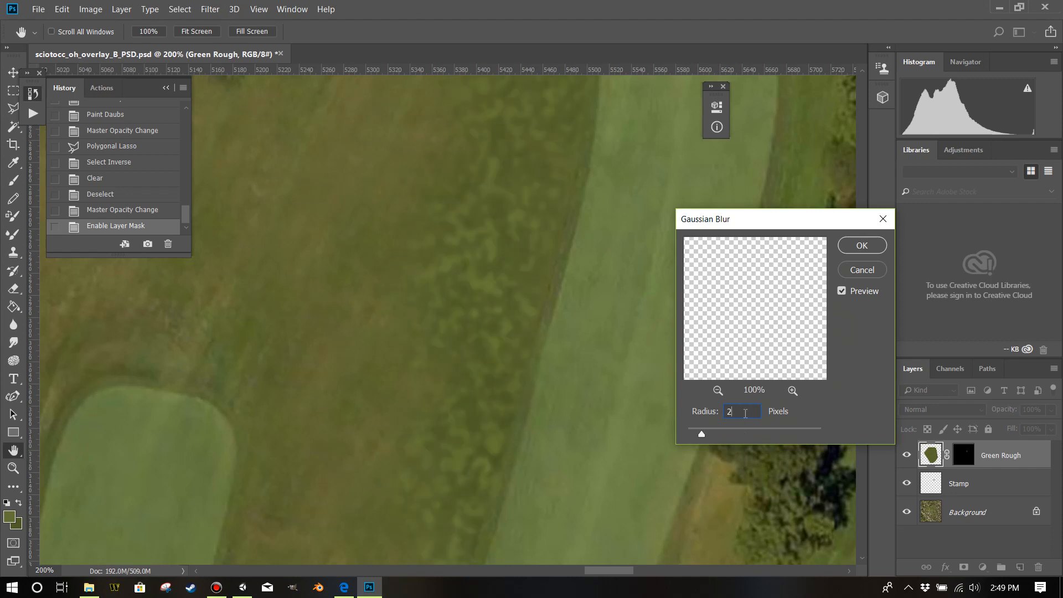
pyautogui.write('3')
pyautogui.write('5')
pyautogui.click(861, 246)
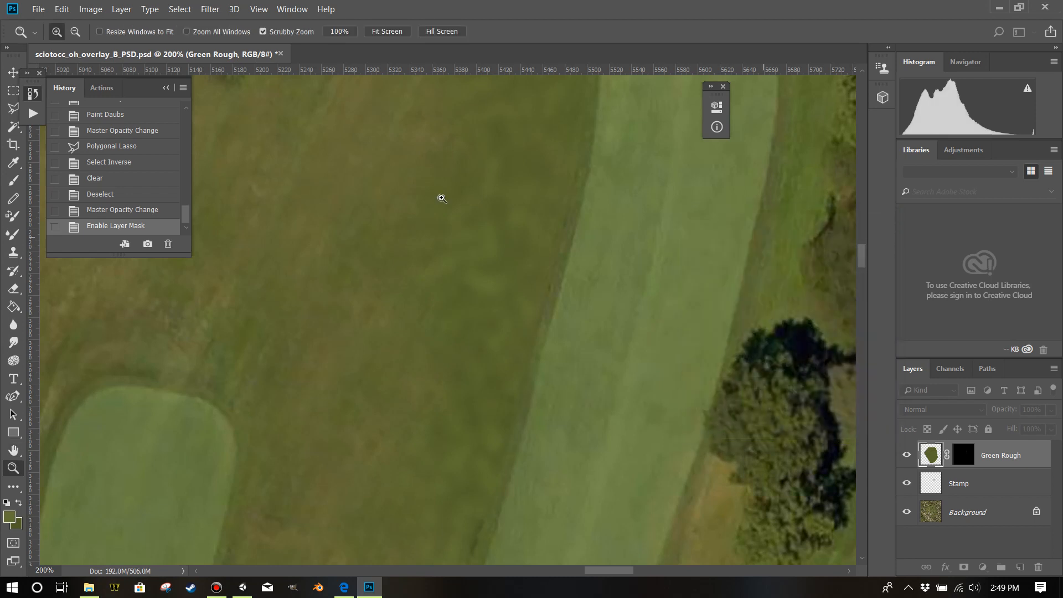
# Save the overlay PSD under its existing name.
pyautogui.click(39, 10)
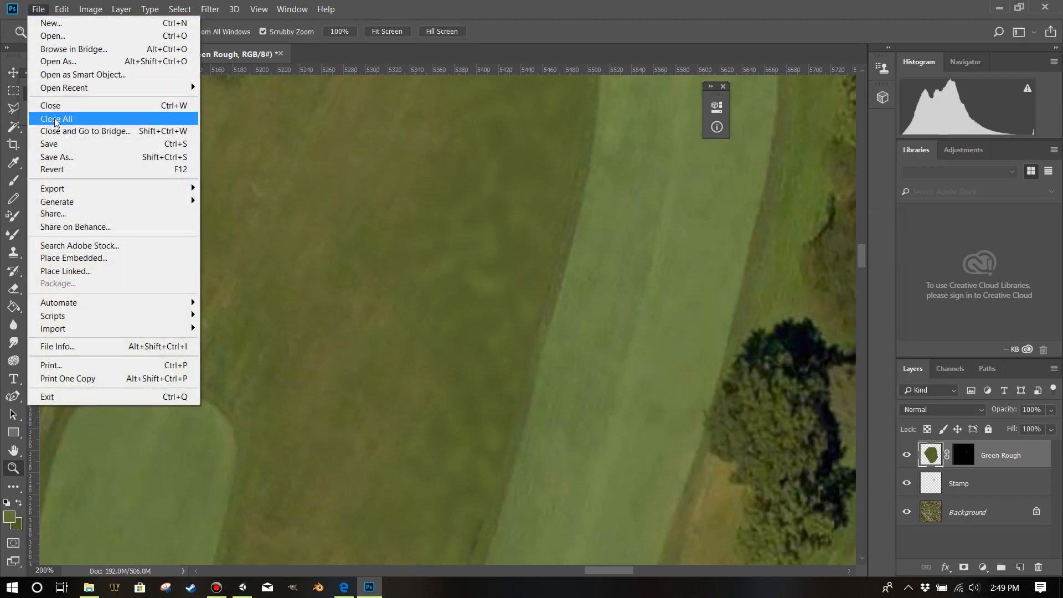
pyautogui.click(56, 146)
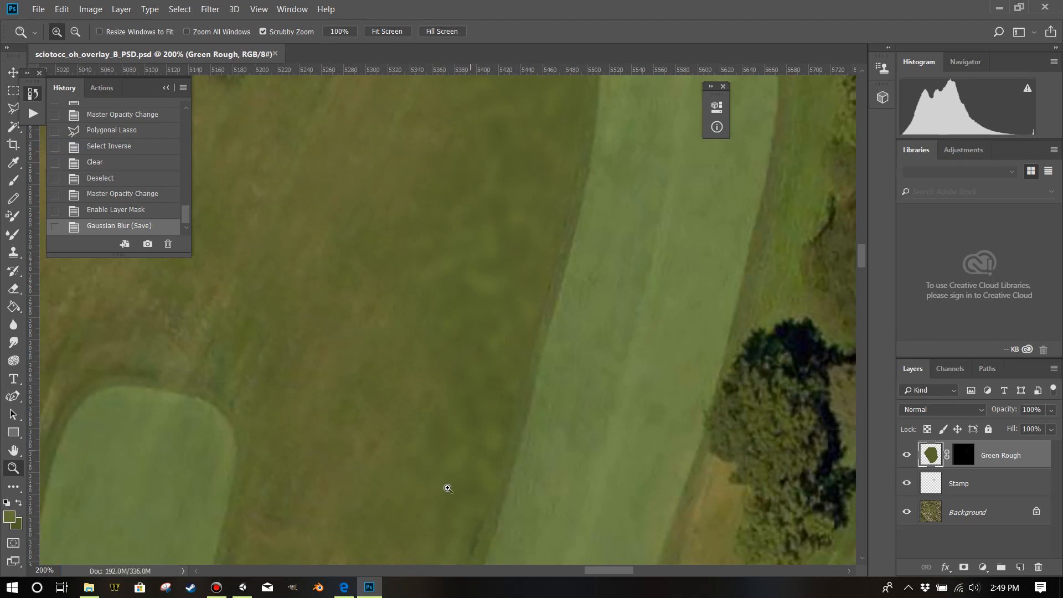
pyautogui.moveTo(352, 586)
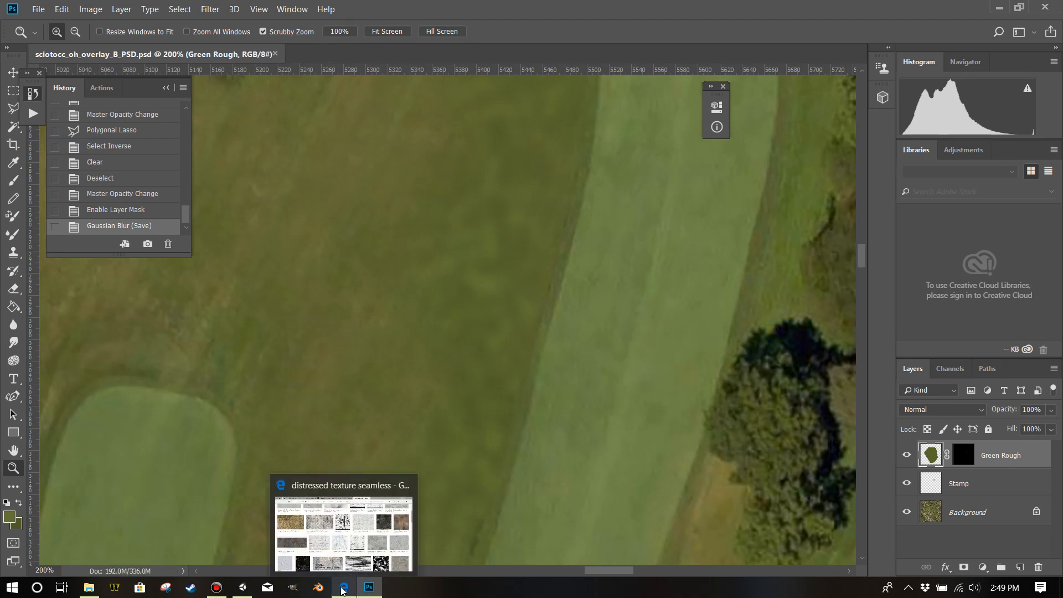
# Switch to Unity, let the saved overlay PSD reimport, and view the fairway and rough from above.
pyautogui.moveTo(252, 592)
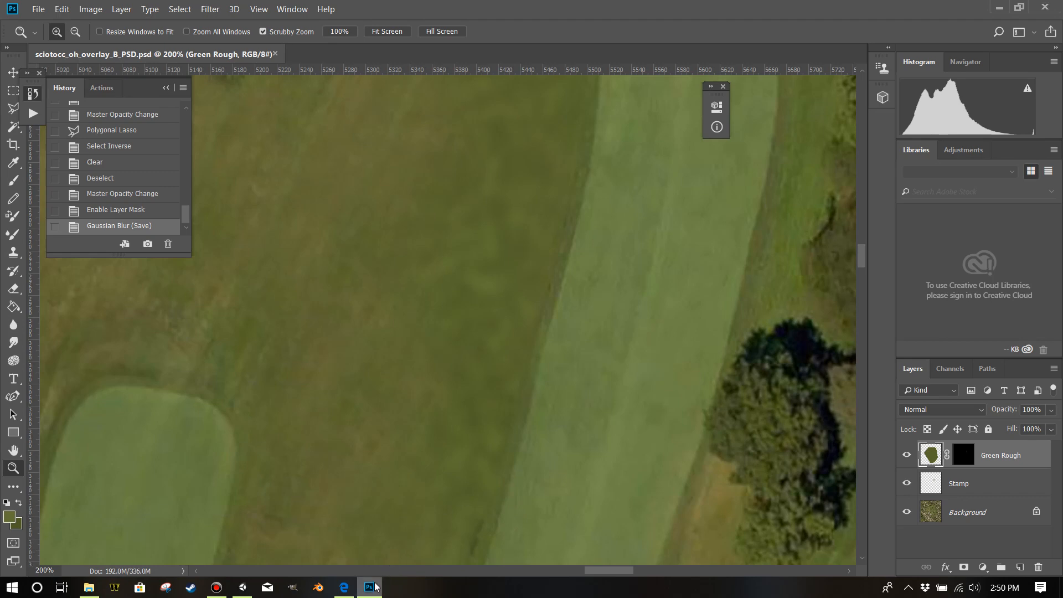
pyautogui.click(243, 588)
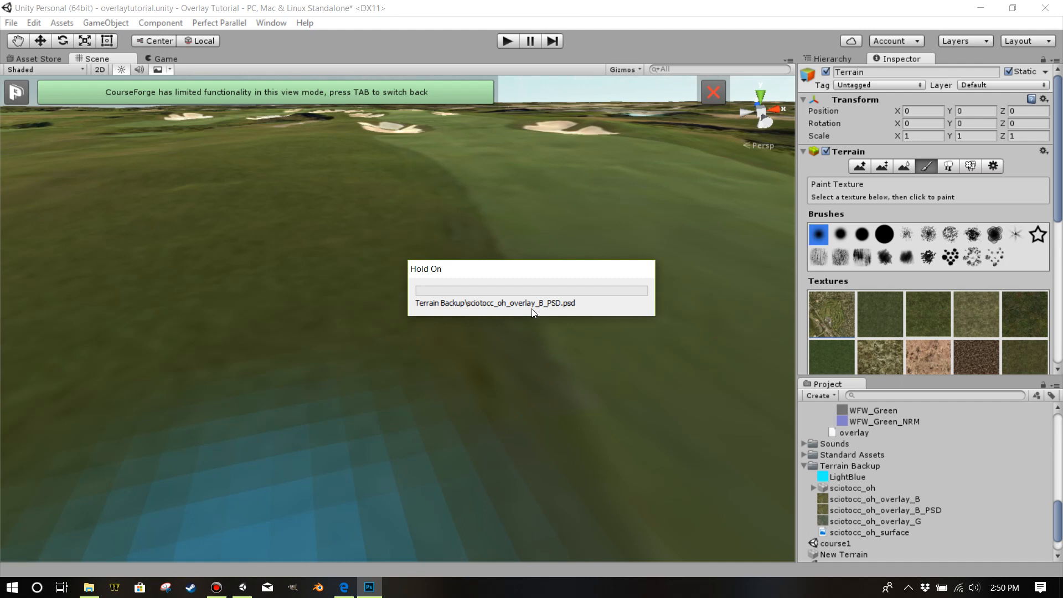
pyautogui.scroll(-5, 533, 310)
pyautogui.moveTo(546, 280); pyautogui.dragTo(525, 306)
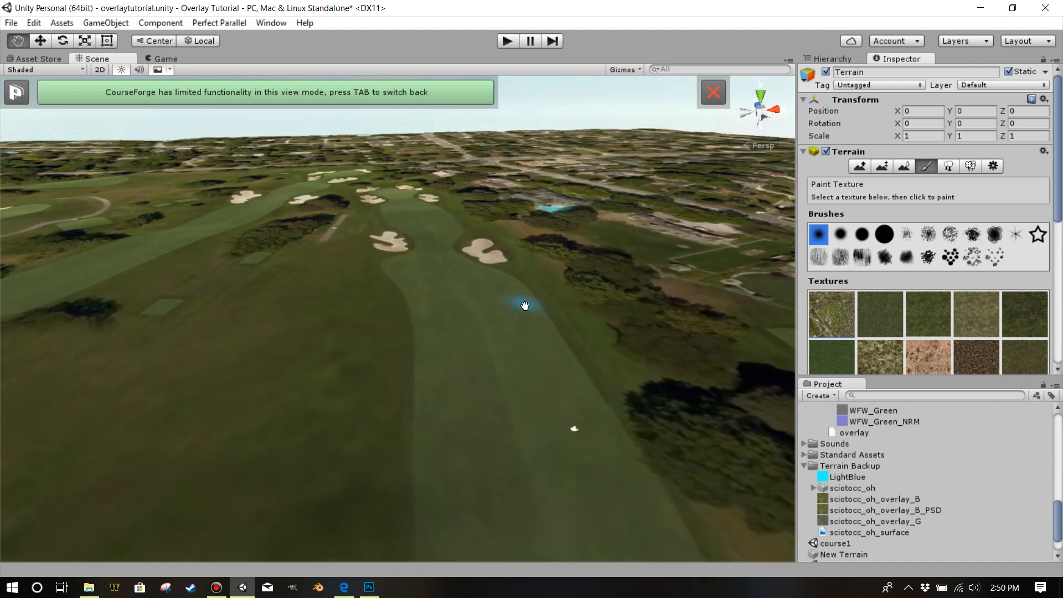
# Return to the full CourseForge view, toggle the course shape display, and inspect the blended rough along the fairway from several angles.
pyautogui.press('Tab')
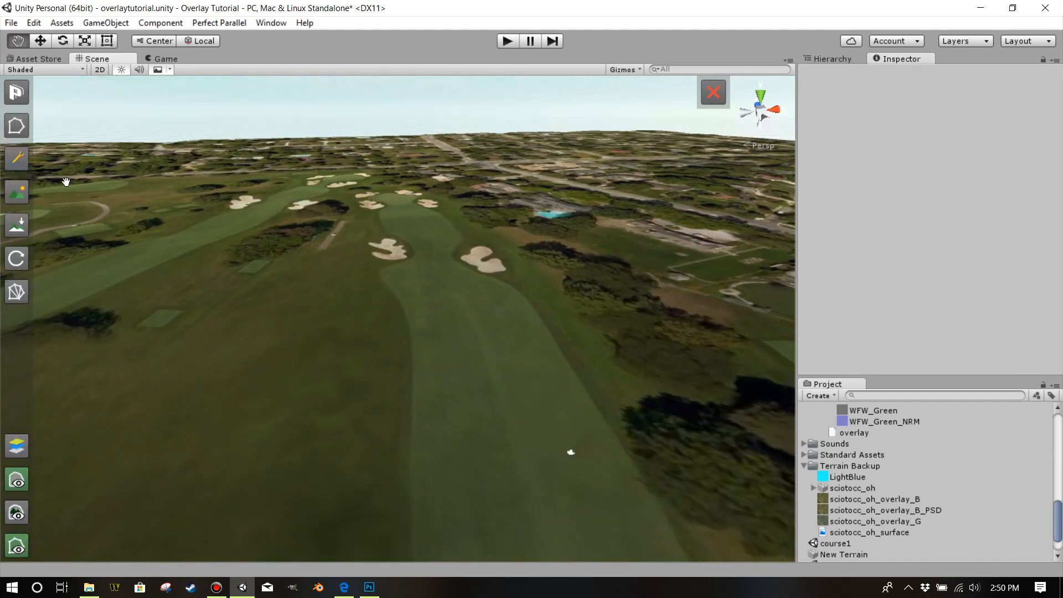
pyautogui.click(16, 480)
pyautogui.moveTo(263, 429); pyautogui.dragTo(493, 310)
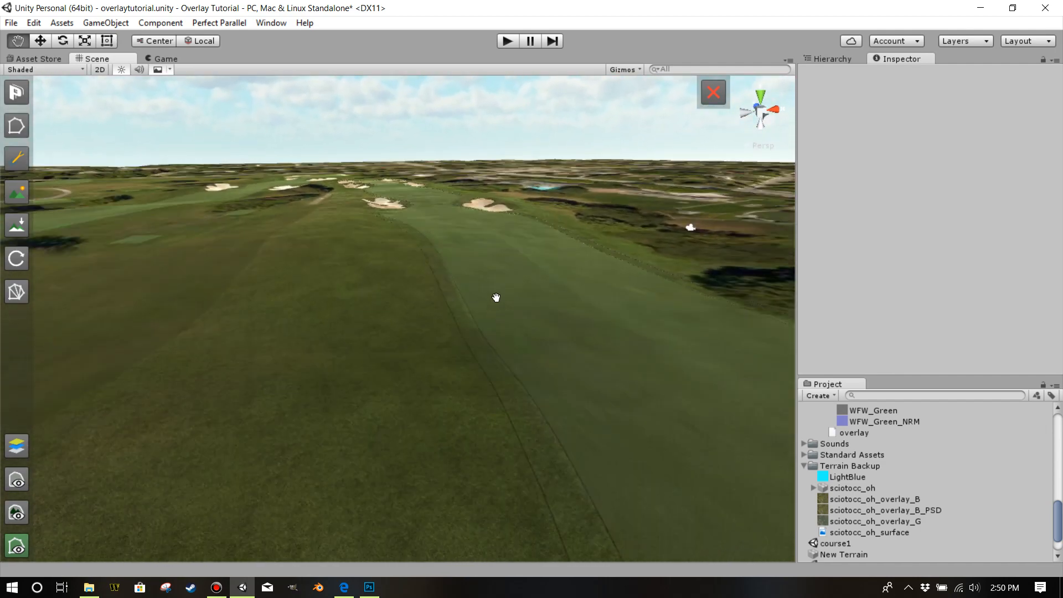
pyautogui.moveTo(500, 230); pyautogui.dragTo(480, 235)
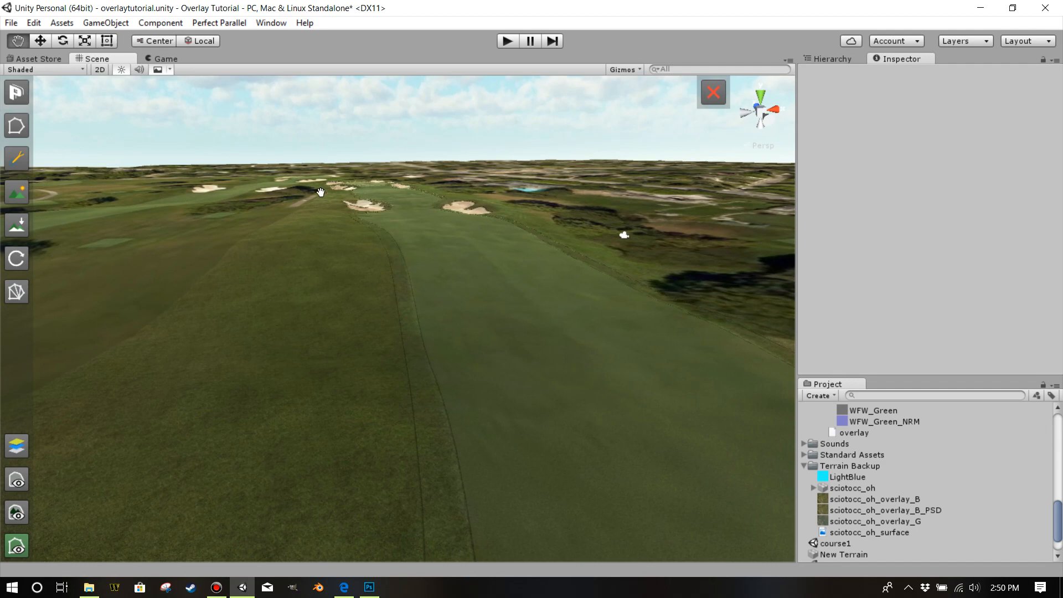
pyautogui.moveTo(374, 229); pyautogui.dragTo(375, 279)
pyautogui.scroll(2, 375, 279)
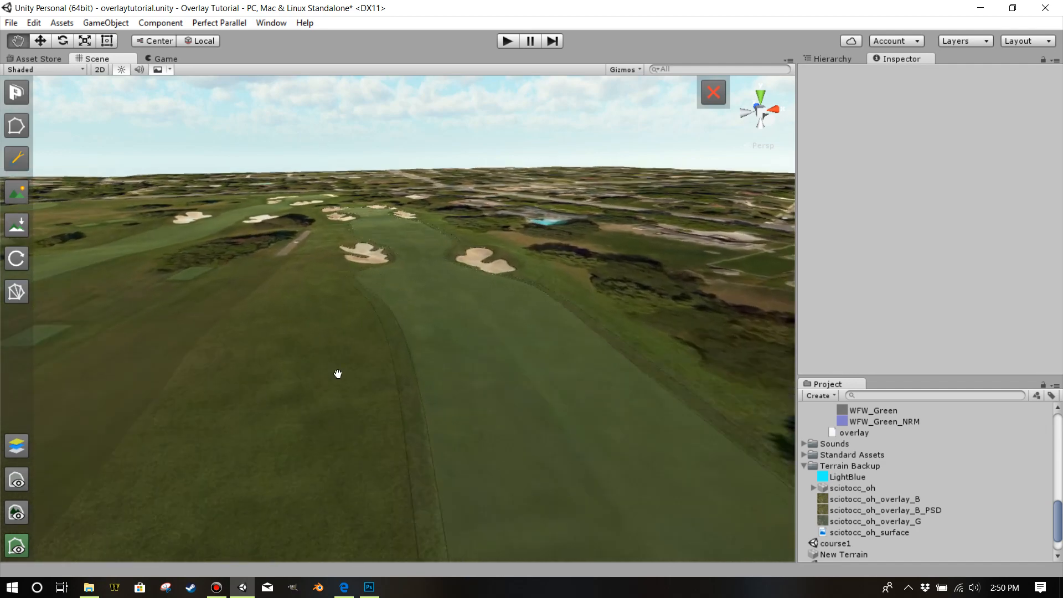
pyautogui.scroll(-3, 339, 374)
pyautogui.moveTo(564, 277); pyautogui.dragTo(499, 407)
pyautogui.scroll(-5, 505, 411)
# Switch to Photoshop and clone sampled bare ground onto the rough beside the fairway on the Stamp layer, using a 57-pixel Clone Stamp brush.
pyautogui.click(374, 592)
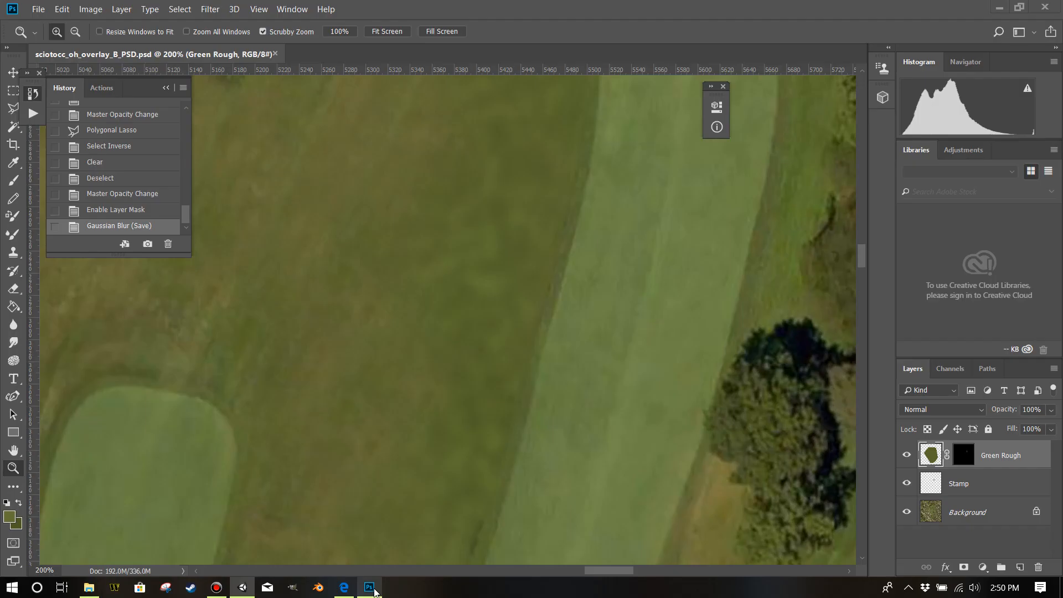
pyautogui.hotkey('ctrl', '-')
pyautogui.hotkey('ctrl', '-')
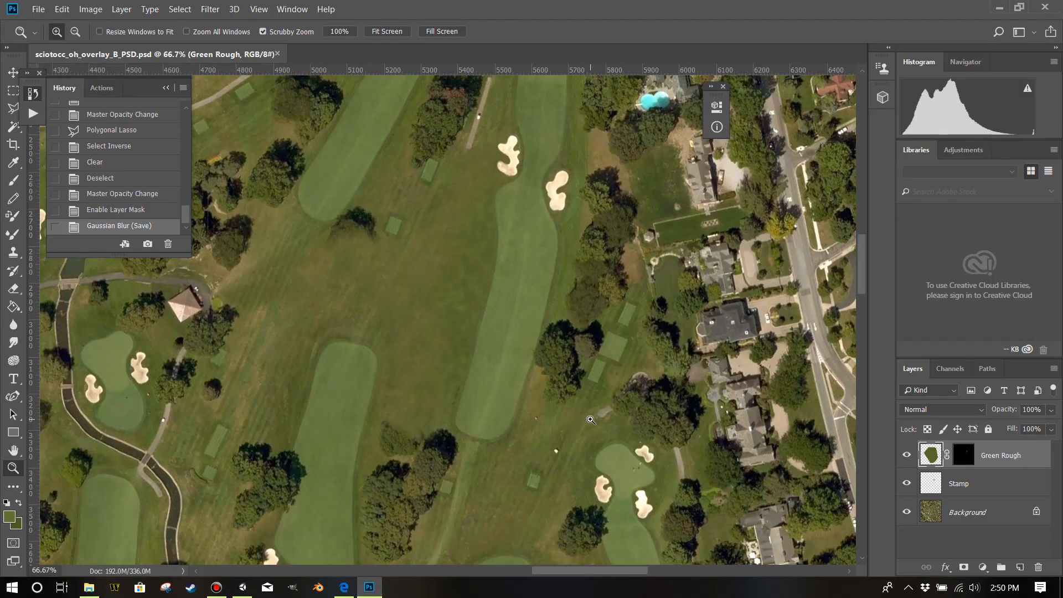
pyautogui.scroll(1, 510, 383)
pyautogui.scroll(2, 510, 383)
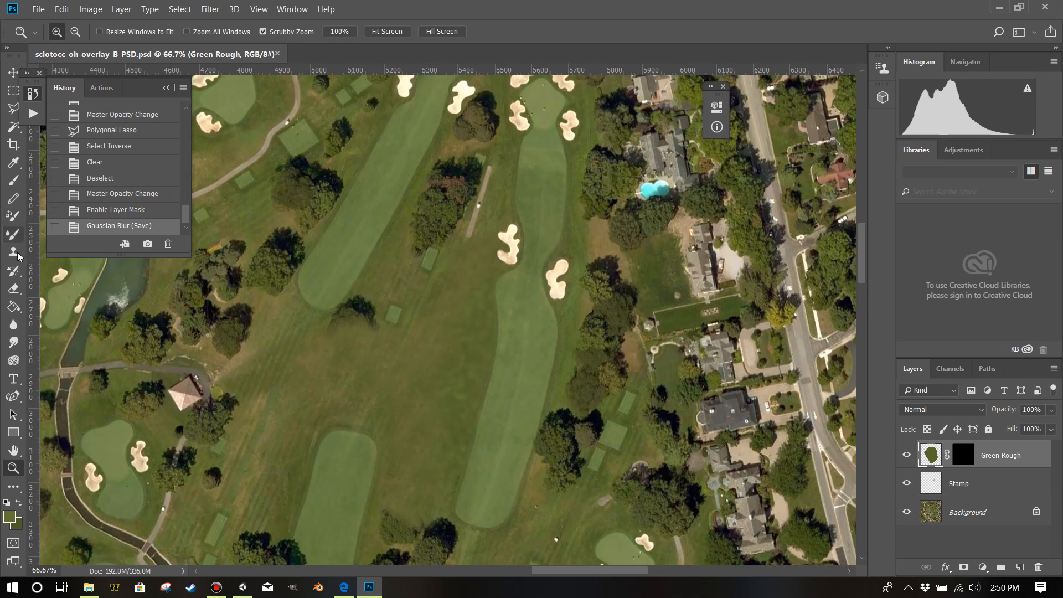
pyautogui.click(969, 489)
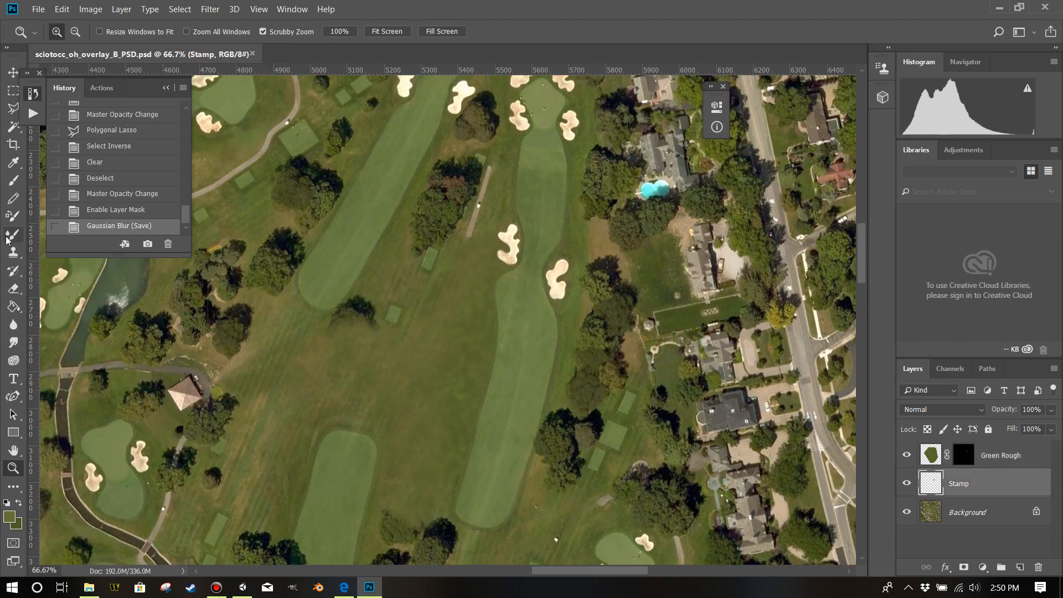
pyautogui.click(13, 252)
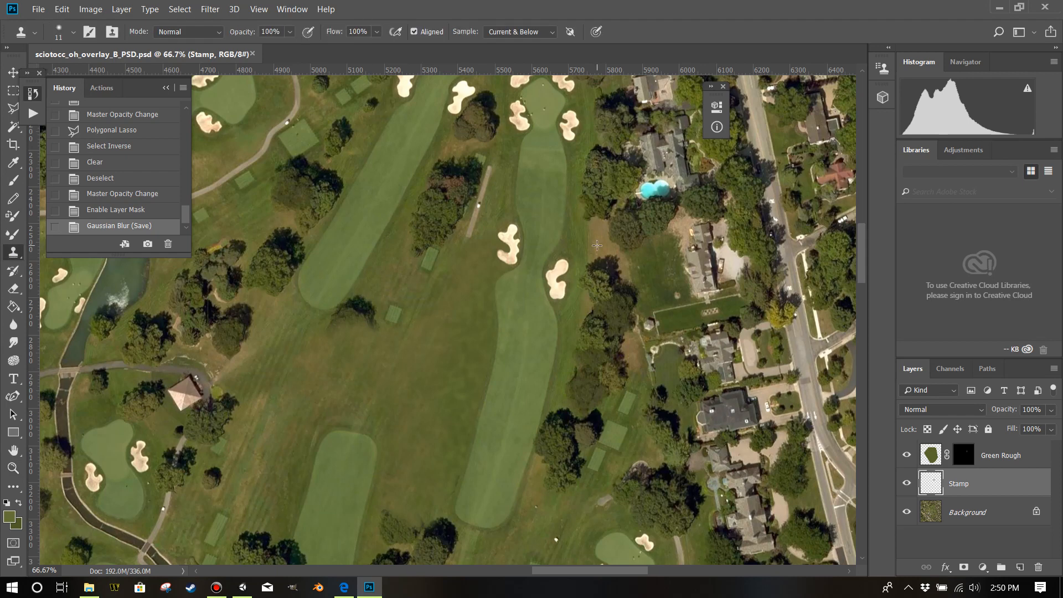
pyautogui.moveTo(599, 246); pyautogui.dragTo(608, 246)
pyautogui.moveTo(478, 347); pyautogui.dragTo(468, 363)
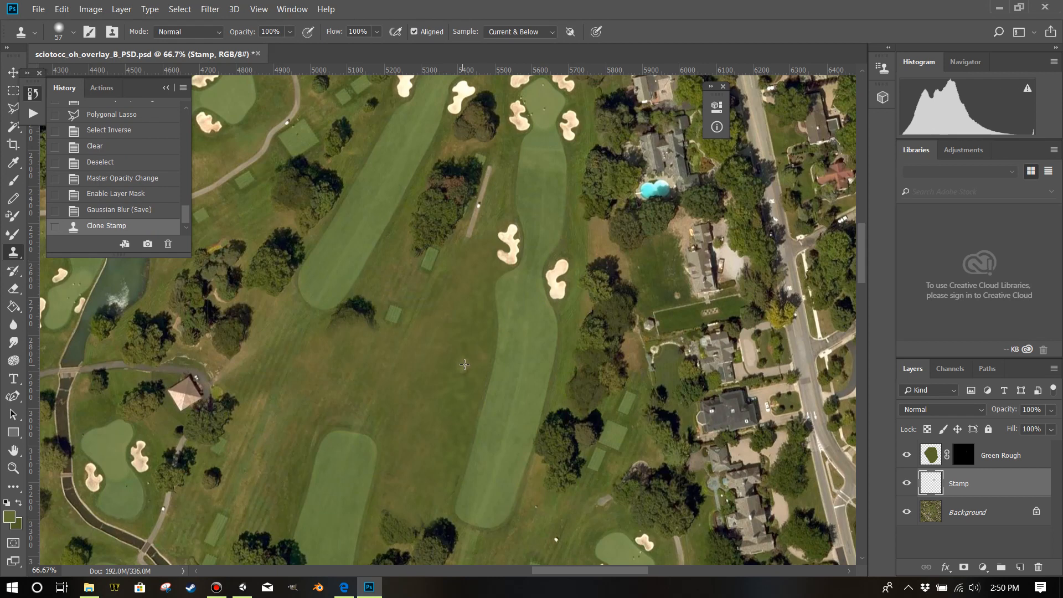
pyautogui.click(475, 356)
pyautogui.click(477, 350)
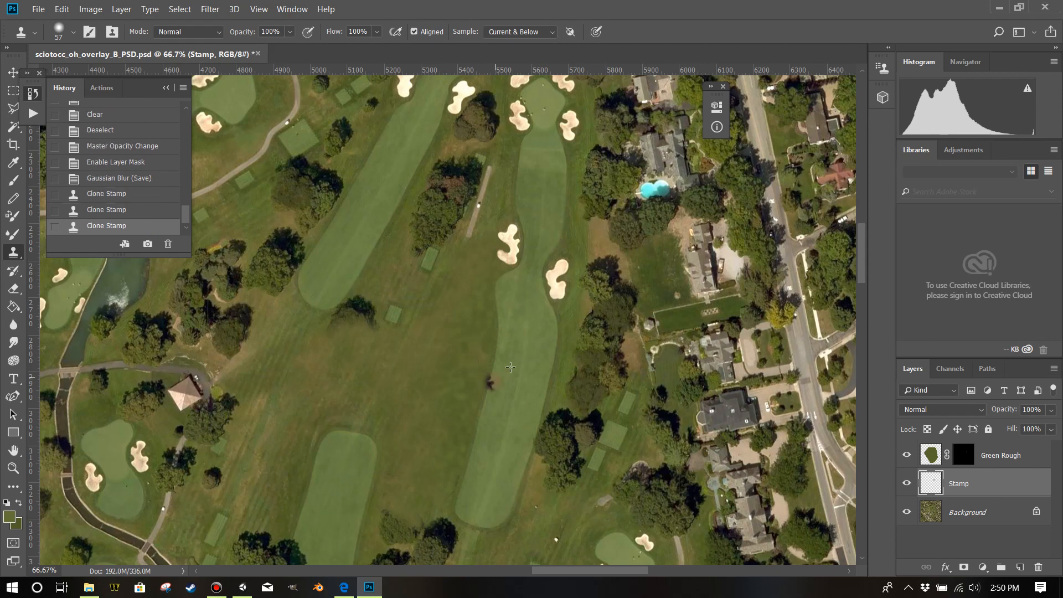
# Clone brownish rough beside the fairway on the Stamp layer with a 79-pixel brush, then check the Green Rough layer's visibility.
pyautogui.hotkey('ctrl', '+')
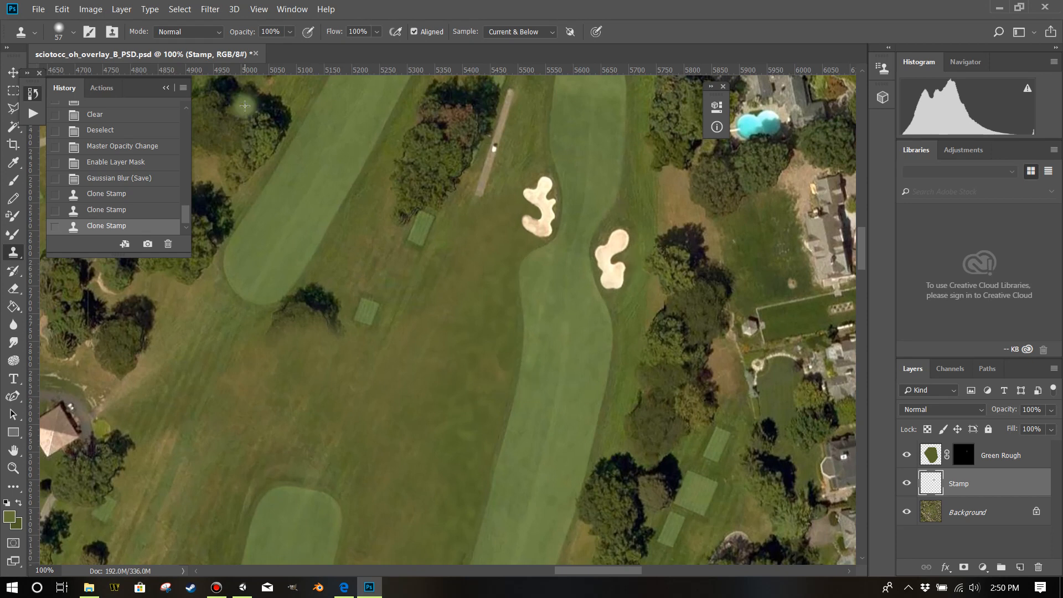
pyautogui.moveTo(268, 403); pyautogui.dragTo(280, 406)
pyautogui.moveTo(456, 388); pyautogui.dragTo(477, 388)
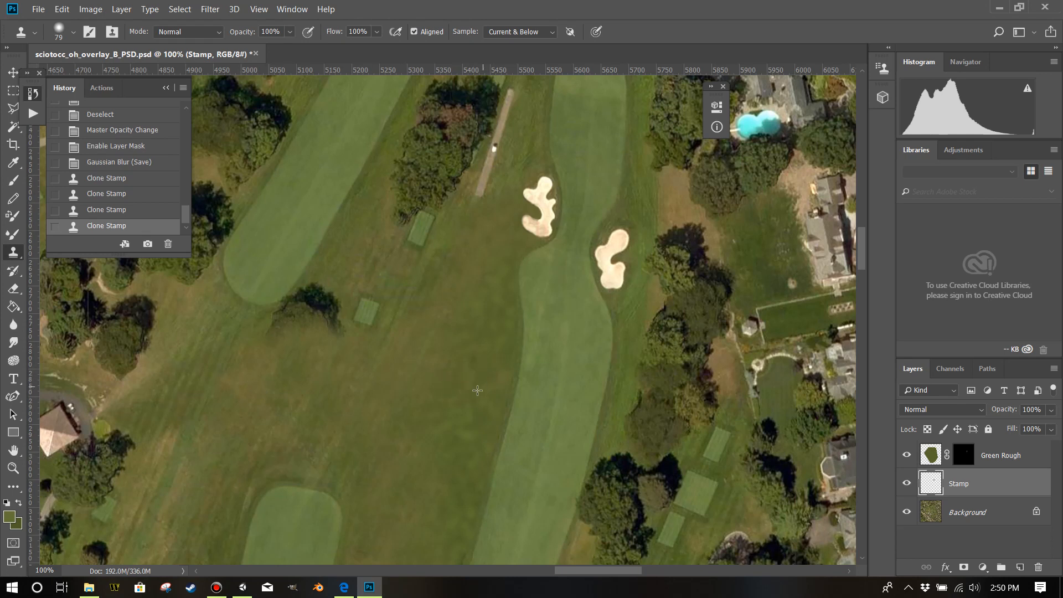
pyautogui.click(651, 432)
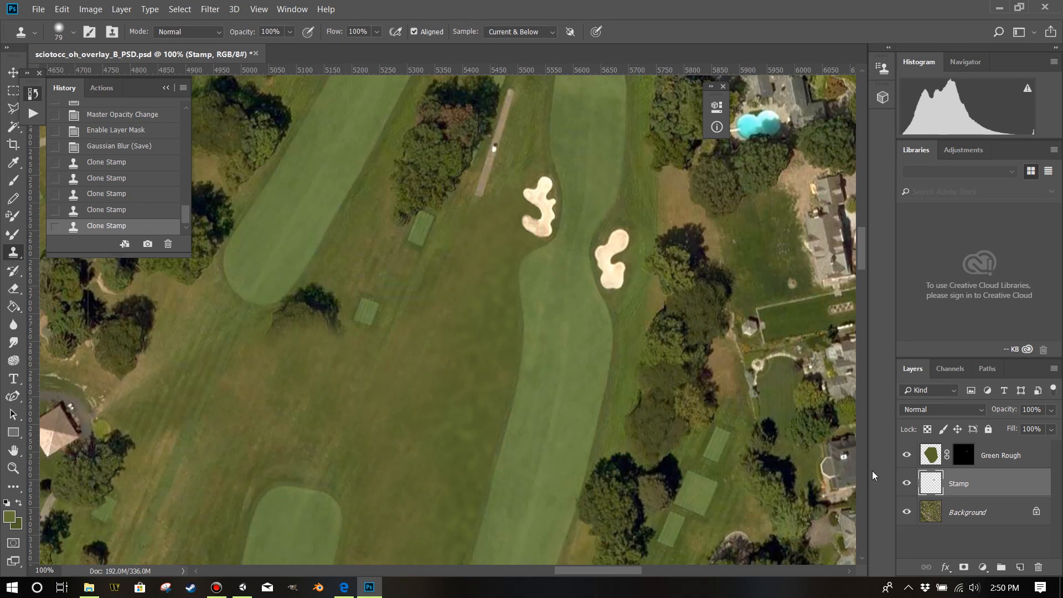
pyautogui.click(909, 456)
pyautogui.keyDown('alt'); pyautogui.moveTo(258, 407); pyautogui.dragTo(262, 408); pyautogui.keyUp('alt')
# Add a new layer above Green Rough and name it Brown Rough.
pyautogui.click(997, 459)
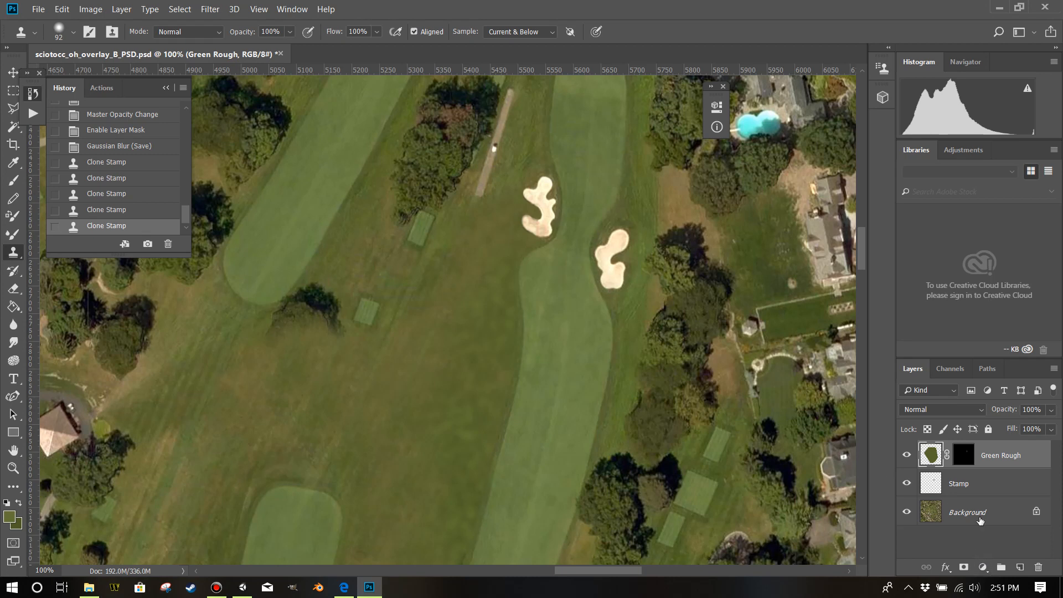
pyautogui.click(1021, 567)
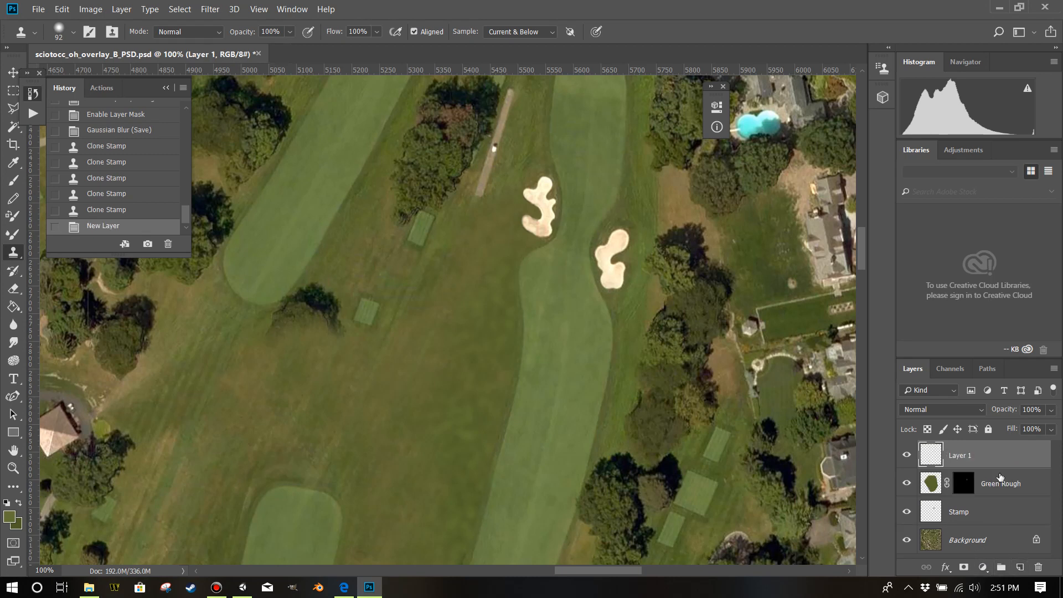
pyautogui.write('bROWN Rough')
pyautogui.press('Return')
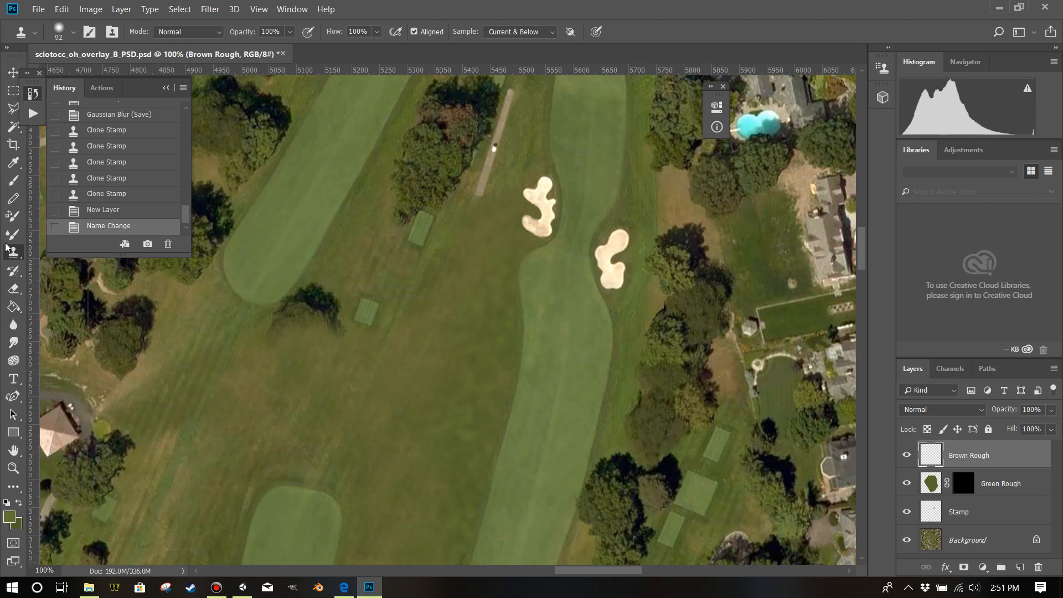
# Sample brown from the bare patch by the trees as background colour and a light olive from the dry rough as foreground colour.
pyautogui.click(14, 162)
pyautogui.moveTo(676, 211)
pyautogui.mouseDown()
pyautogui.moveTo(681, 183)
pyautogui.moveTo(690, 186)
pyautogui.moveTo(681, 206)
pyautogui.mouseUp()
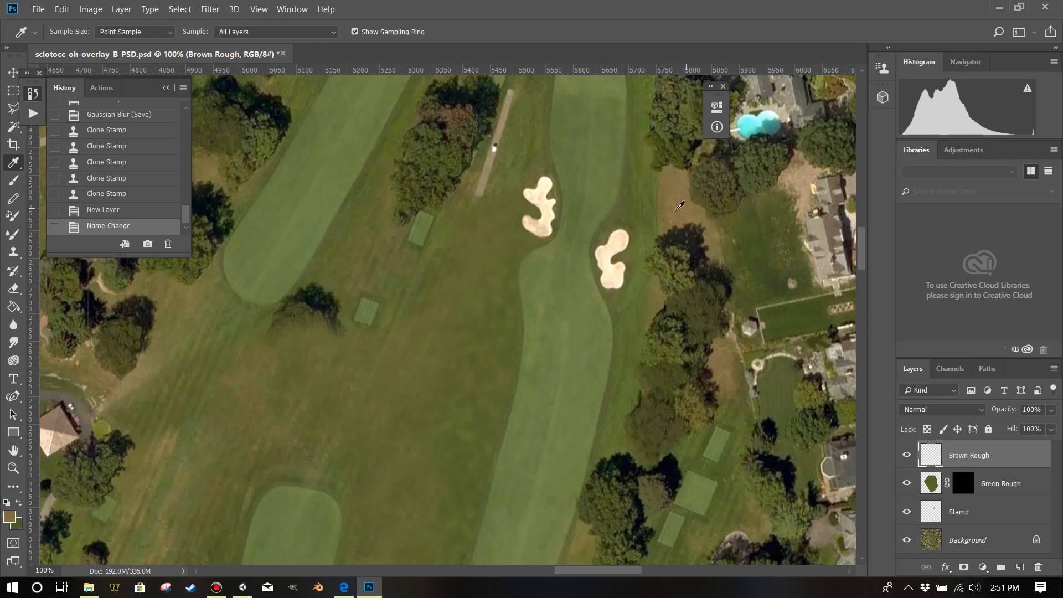
pyautogui.click(22, 504)
pyautogui.scroll(-15, 713, 232)
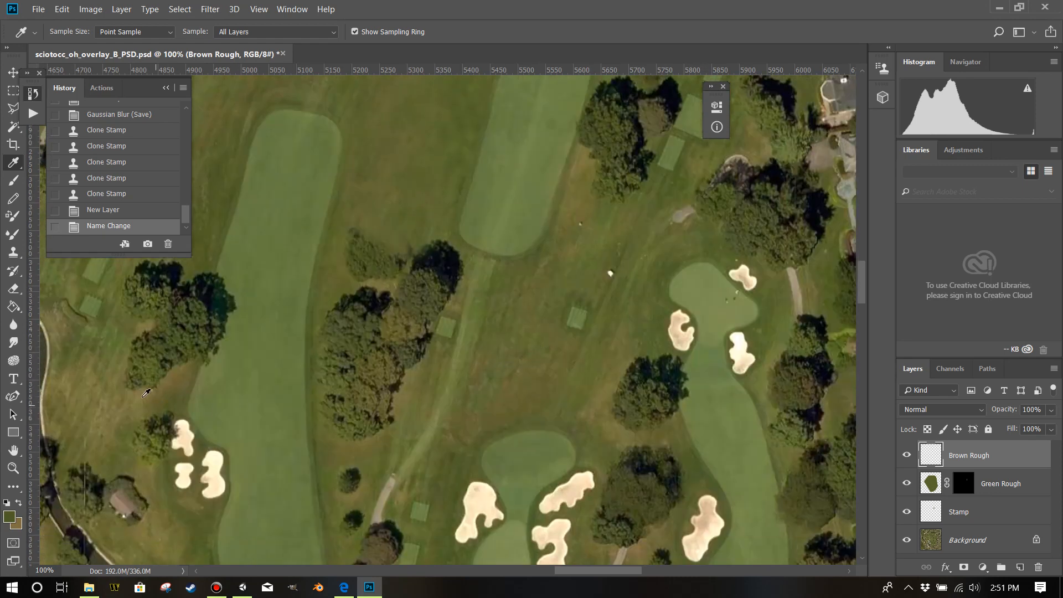
pyautogui.moveTo(115, 407); pyautogui.dragTo(102, 411)
# Examine the bare patches and rough along both sides of the fairway at 100%.
pyautogui.scroll(10, 589, 320)
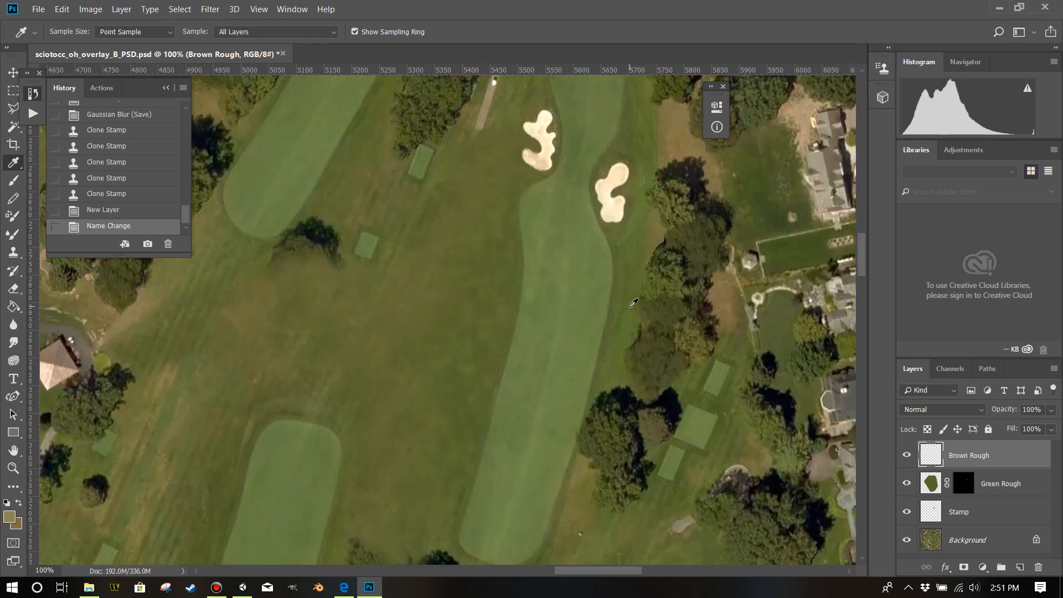
pyautogui.scroll(5, 634, 303)
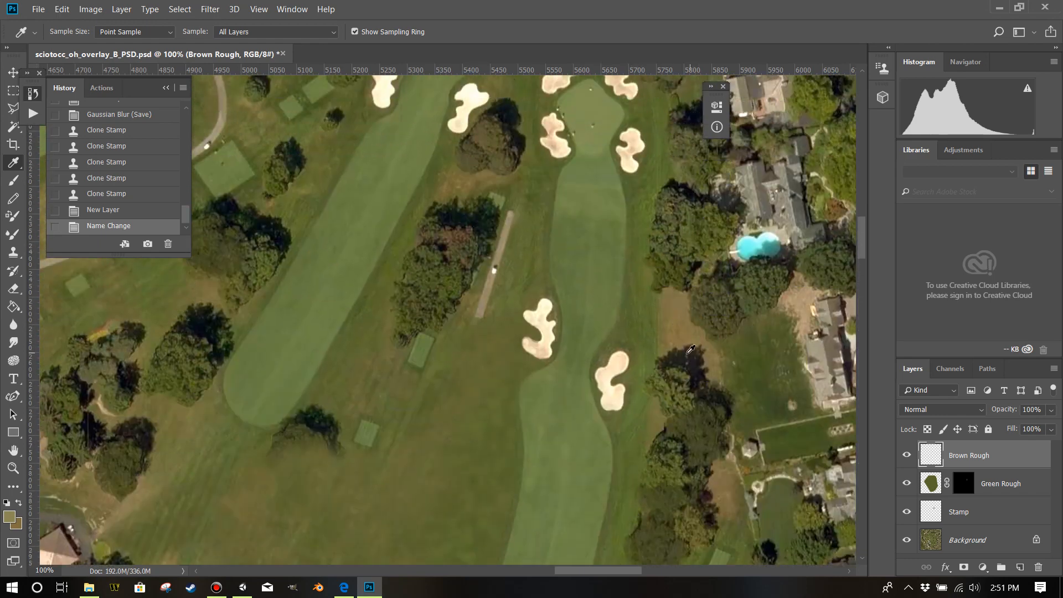
pyautogui.scroll(3, 690, 356)
pyautogui.scroll(-3, 585, 375)
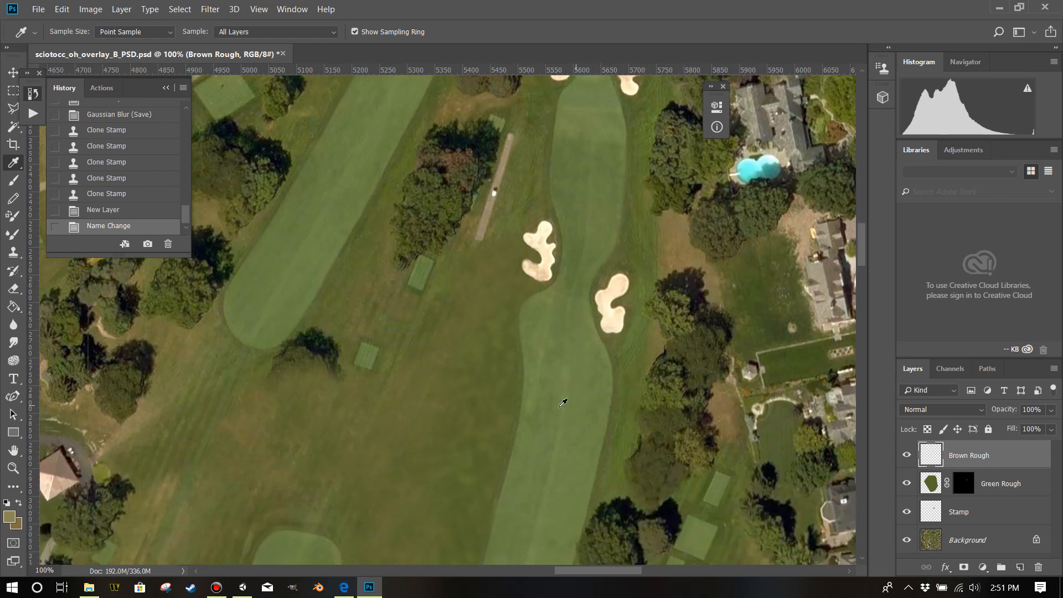
pyautogui.scroll(-2, 522, 424)
pyautogui.scroll(-1, 548, 393)
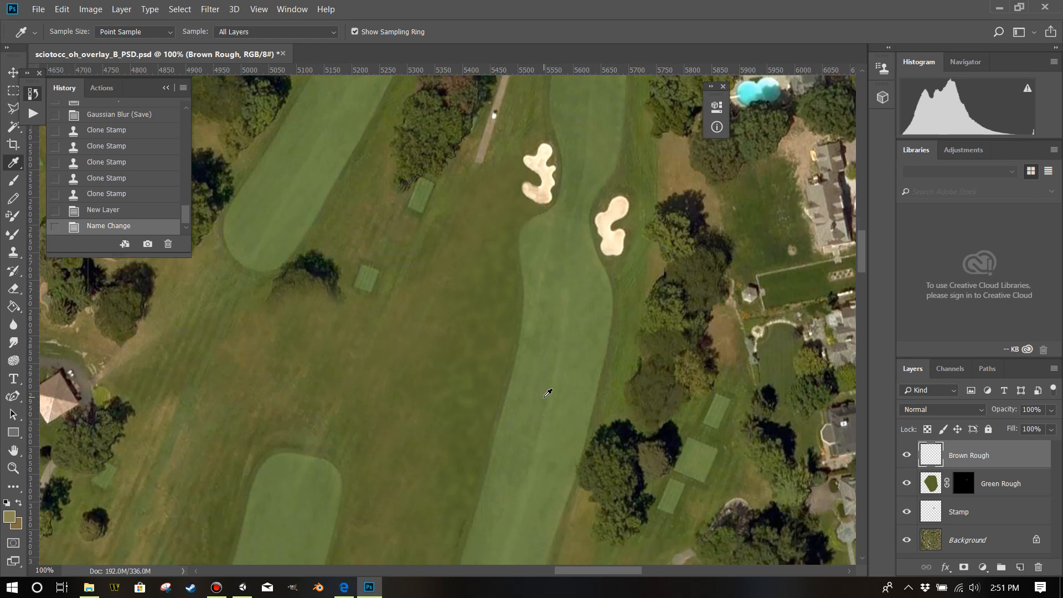
pyautogui.scroll(2, 548, 393)
pyautogui.scroll(-1, 548, 393)
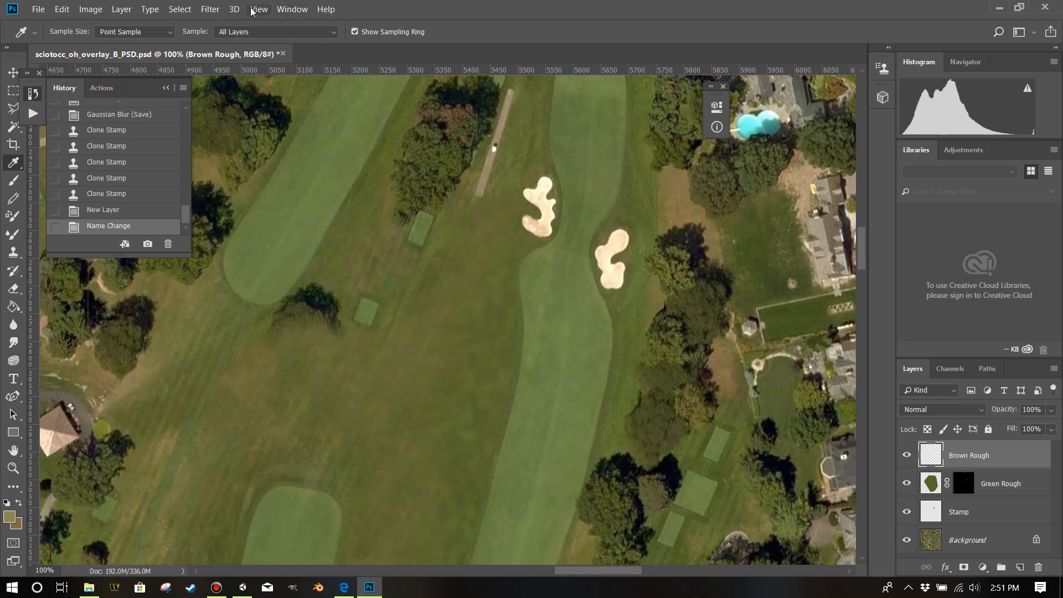
# Fill the Brown Rough layer with a Clouds render from the sampled olive and brown.
pyautogui.click(213, 9)
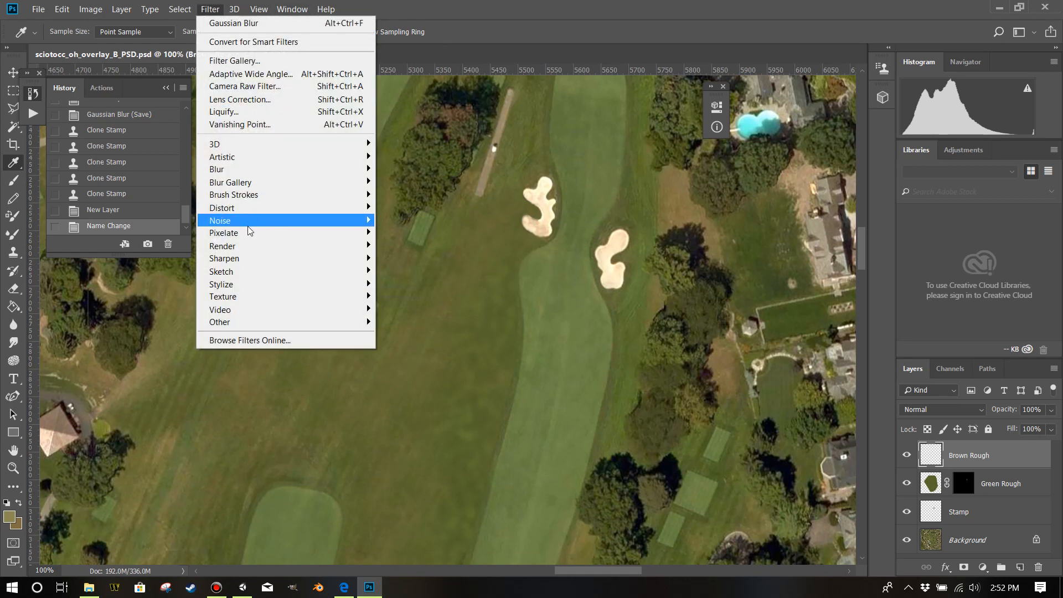
pyautogui.moveTo(268, 246)
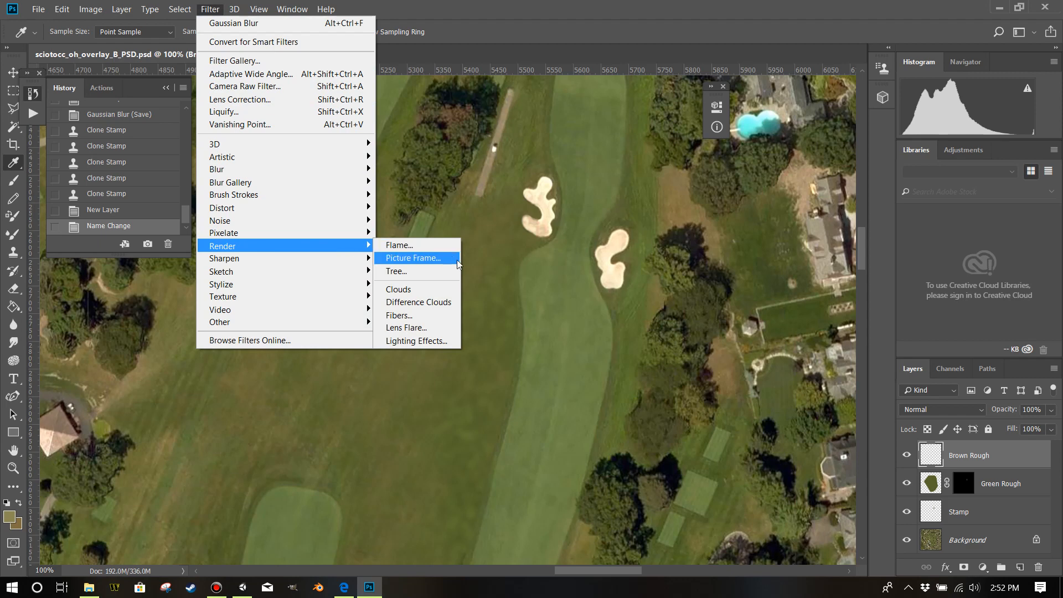
pyautogui.click(398, 289)
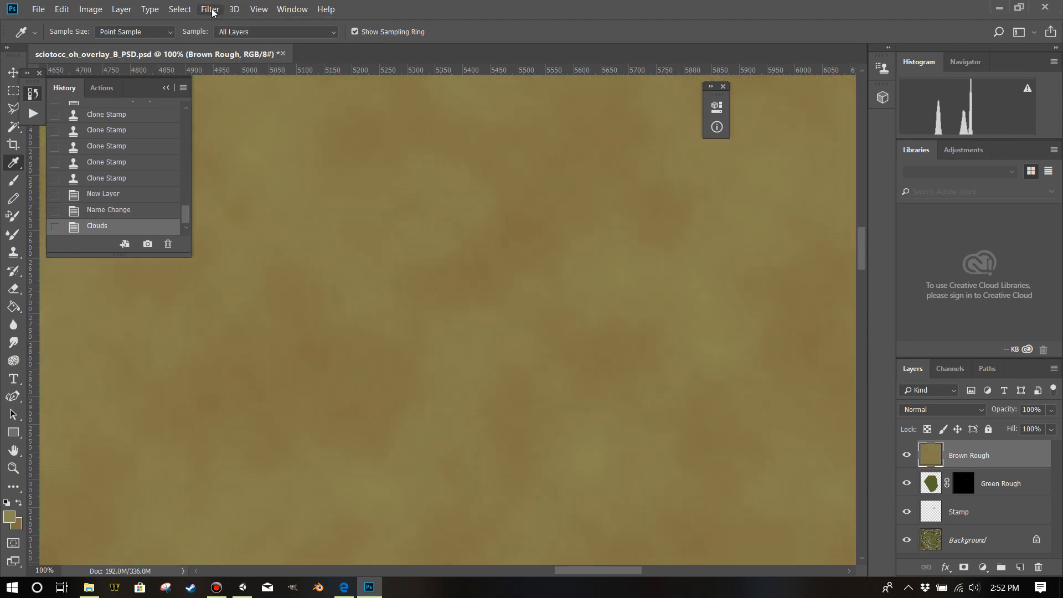
# Add 4.39% Gaussian monochromatic noise to the Brown Rough layer.
pyautogui.click(210, 10)
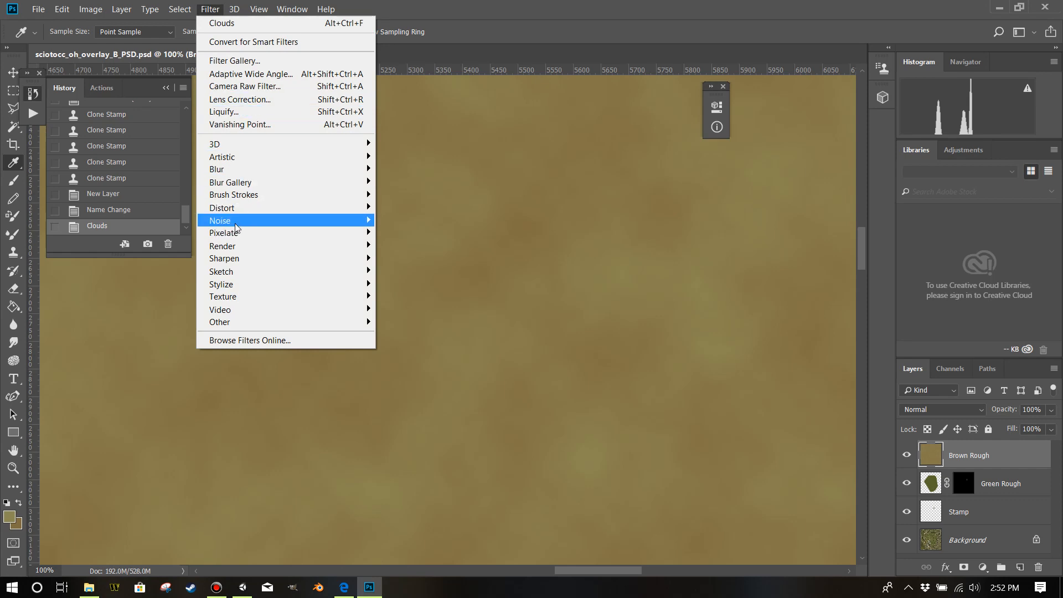
pyautogui.click(391, 221)
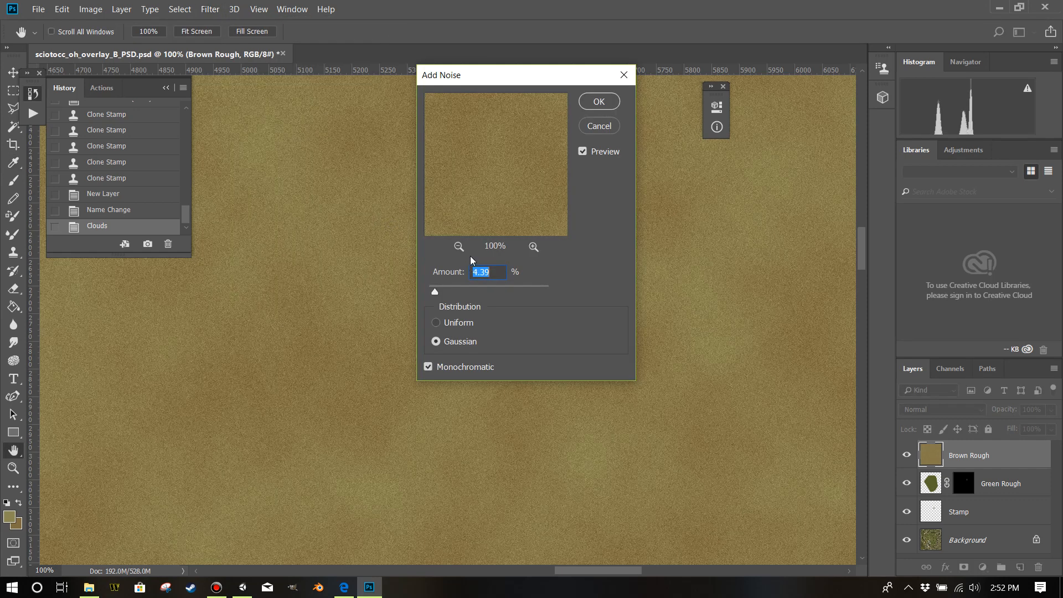
pyautogui.click(608, 105)
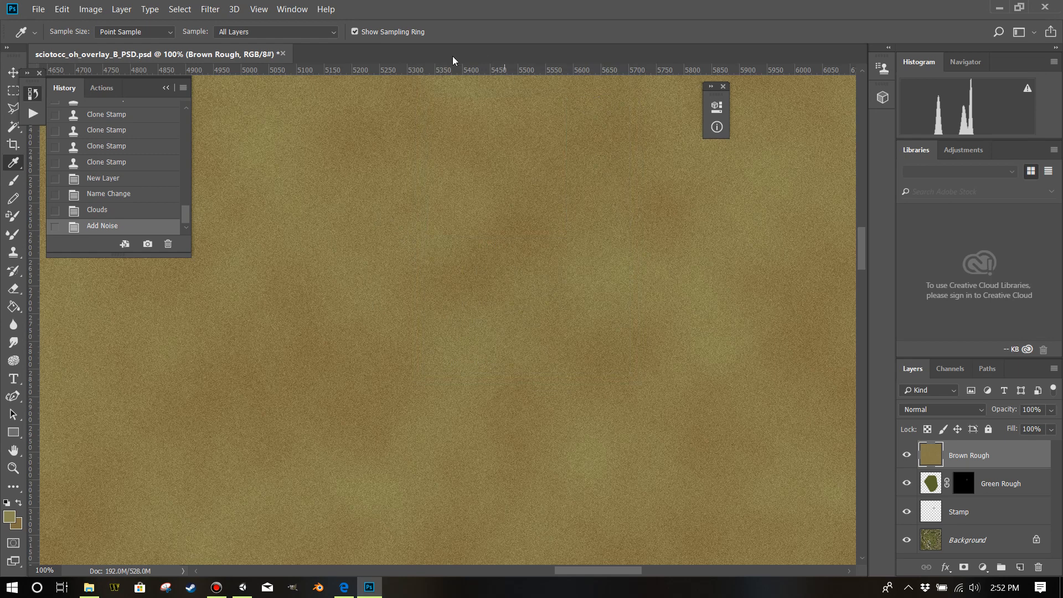
# Apply the Sponge filter to the Brown Rough layer with brush size 1, definition 12 and smoothness 5.
pyautogui.click(210, 10)
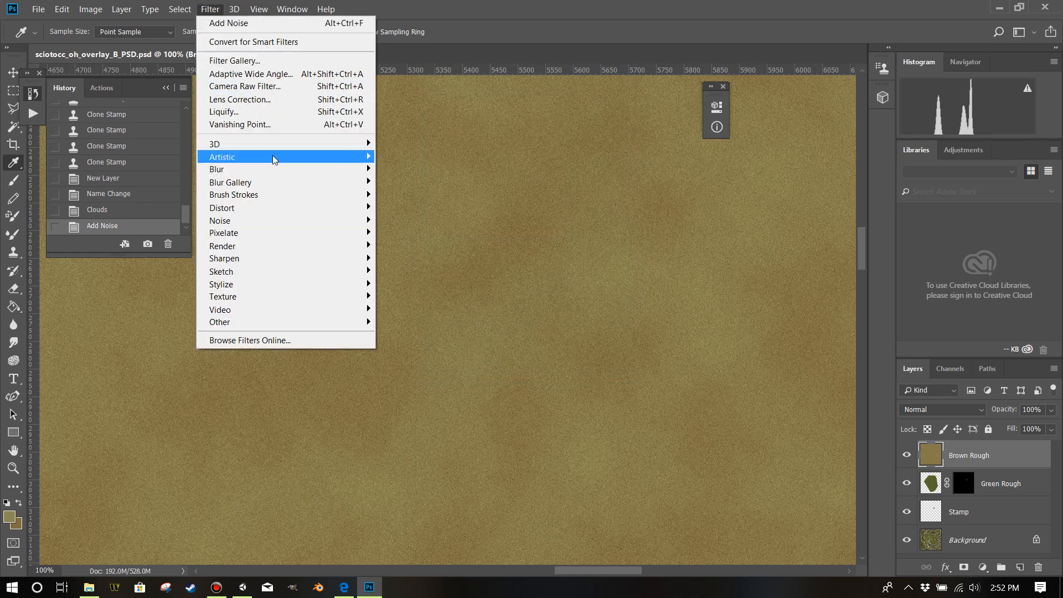
pyautogui.moveTo(292, 158)
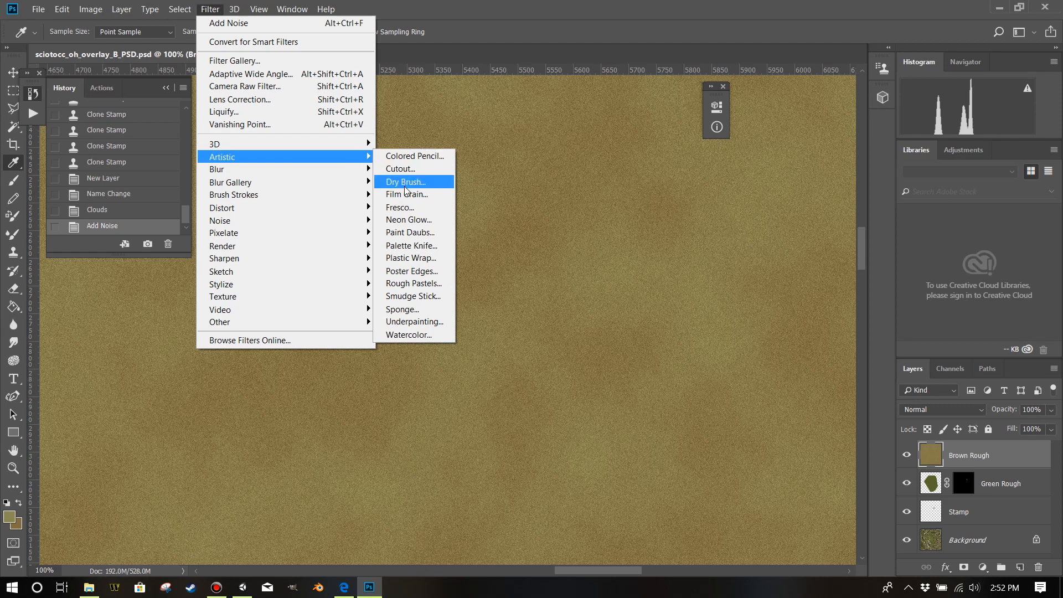
pyautogui.click(422, 309)
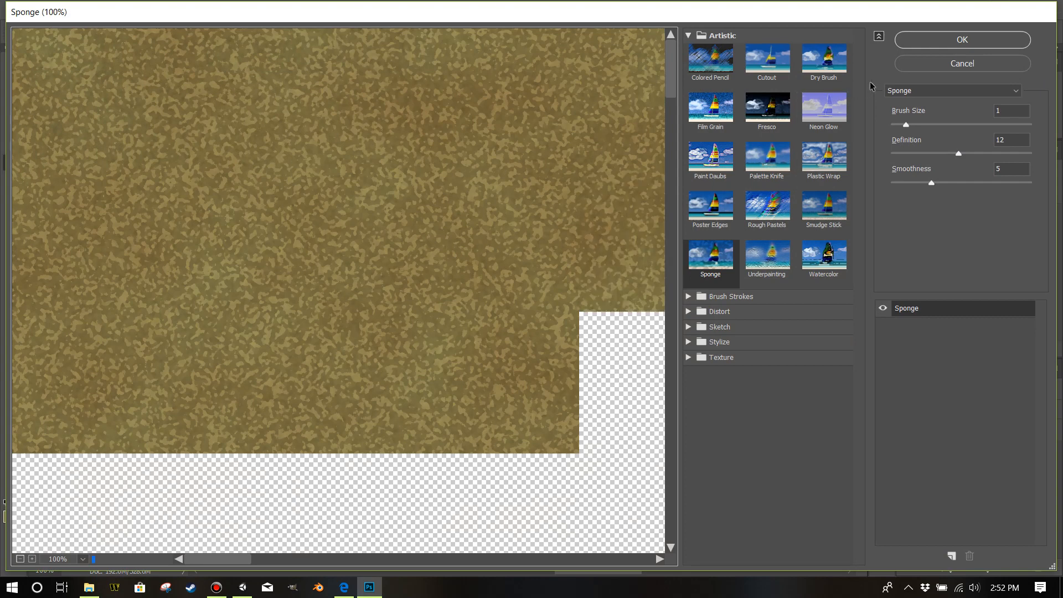
pyautogui.click(935, 44)
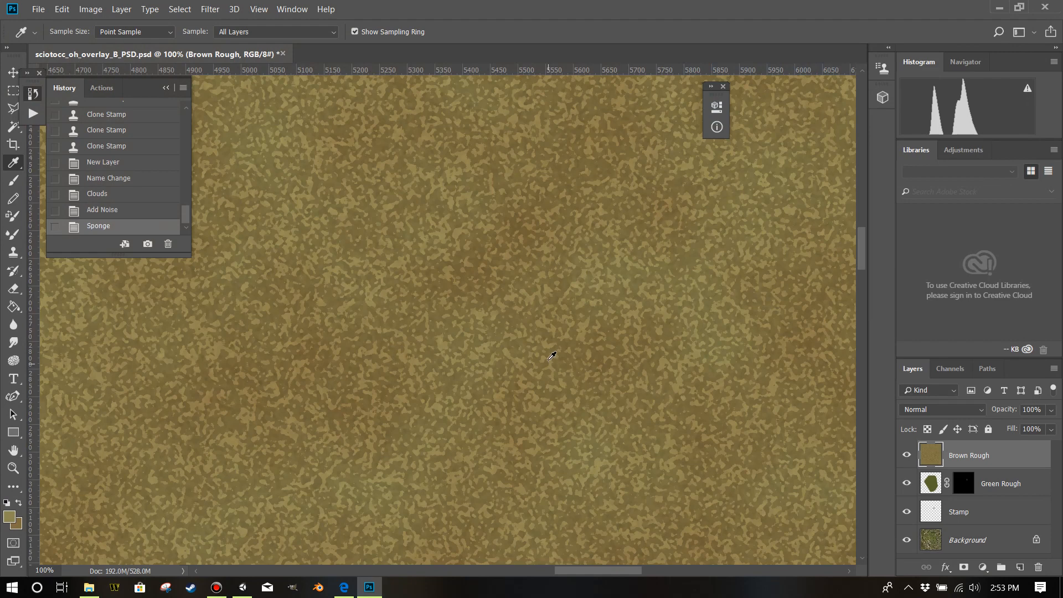
# Soften the Brown Rough texture with a Gaussian Blur of 3 pixels radius.
pyautogui.click(210, 9)
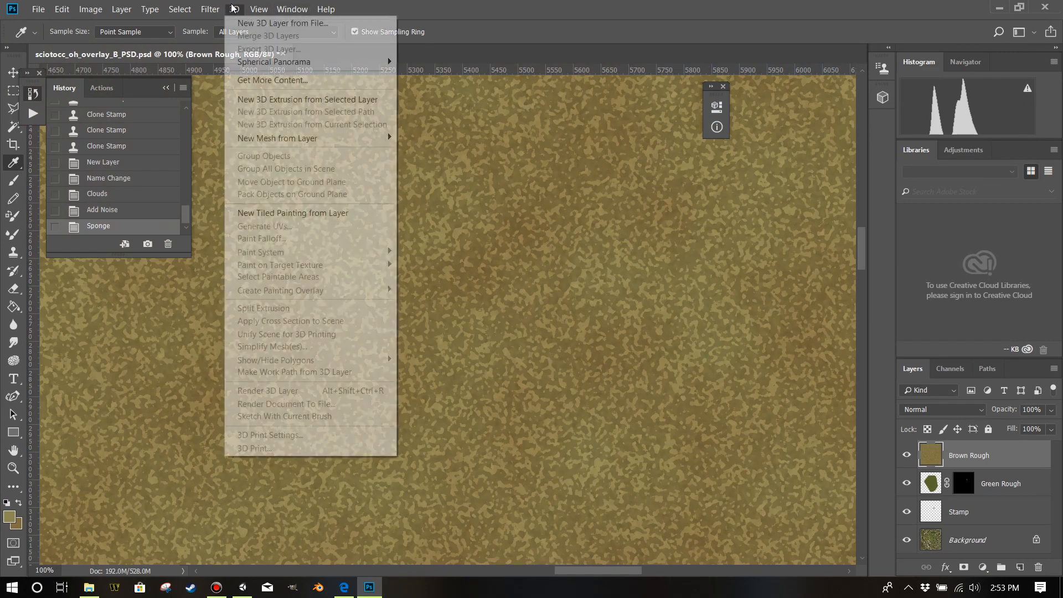
pyautogui.moveTo(290, 173)
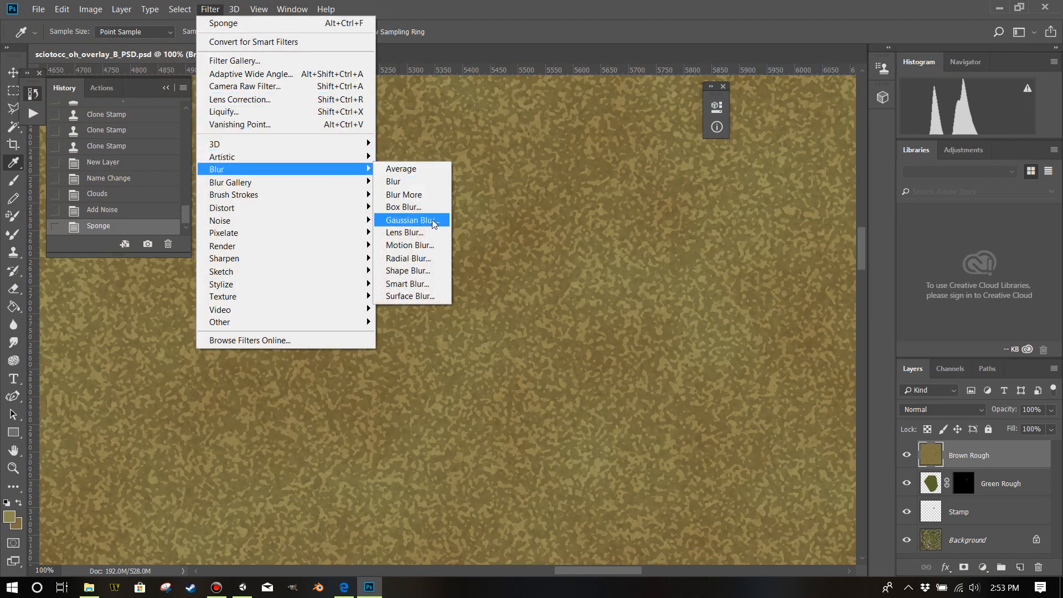
pyautogui.click(412, 220)
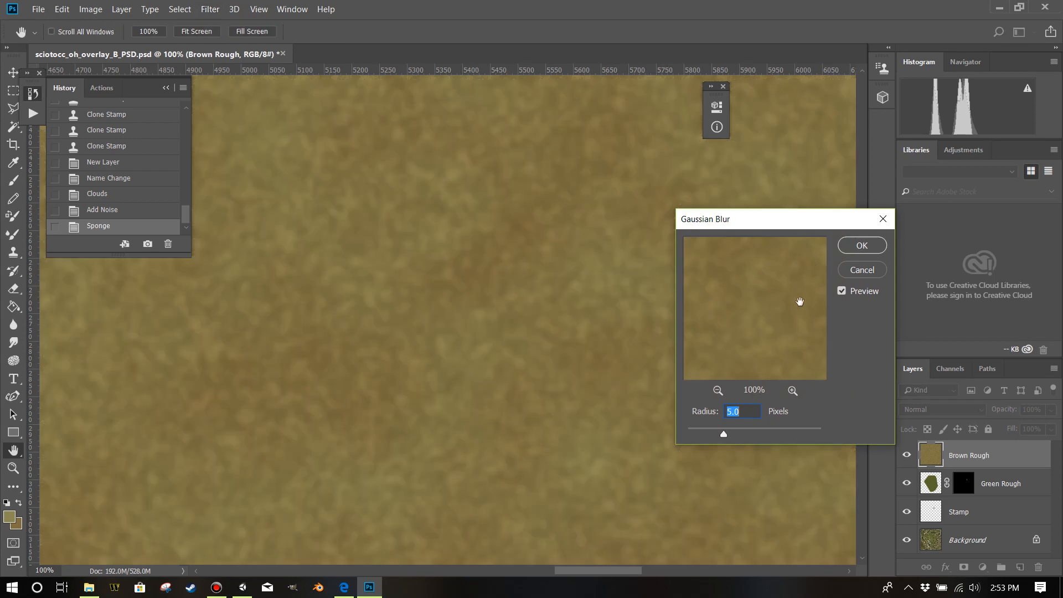
pyautogui.write('3')
pyautogui.click(849, 246)
pyautogui.press('i')
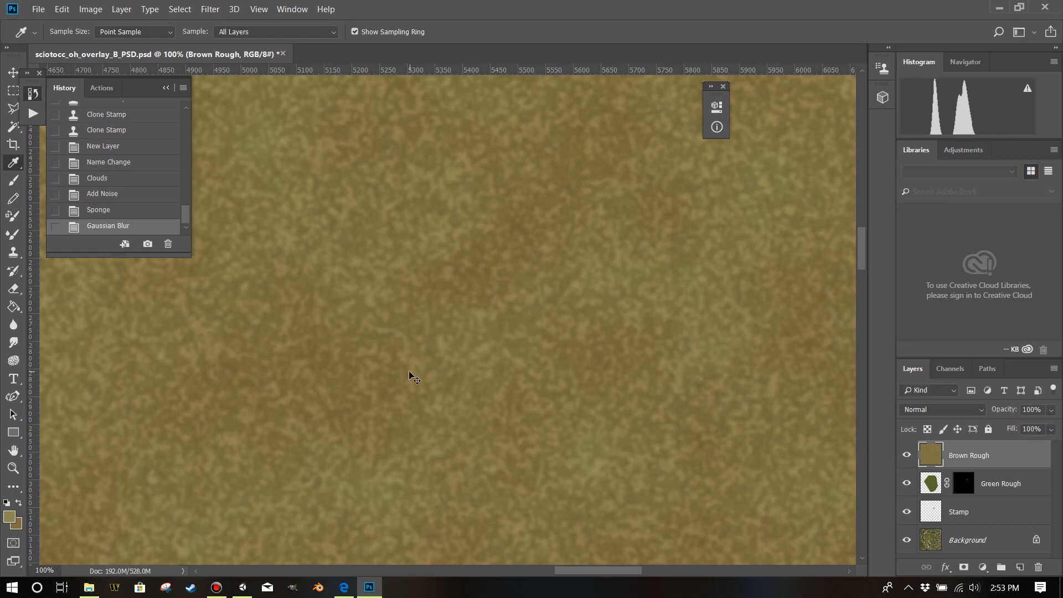
# Lower the Brown Rough layer's opacity to 51% so the golf course shows through.
pyautogui.hotkey('ctrl', '-')
pyautogui.hotkey('ctrl', '-')
pyautogui.hotkey('ctrl', '-')
pyautogui.hotkey('ctrl', '-')
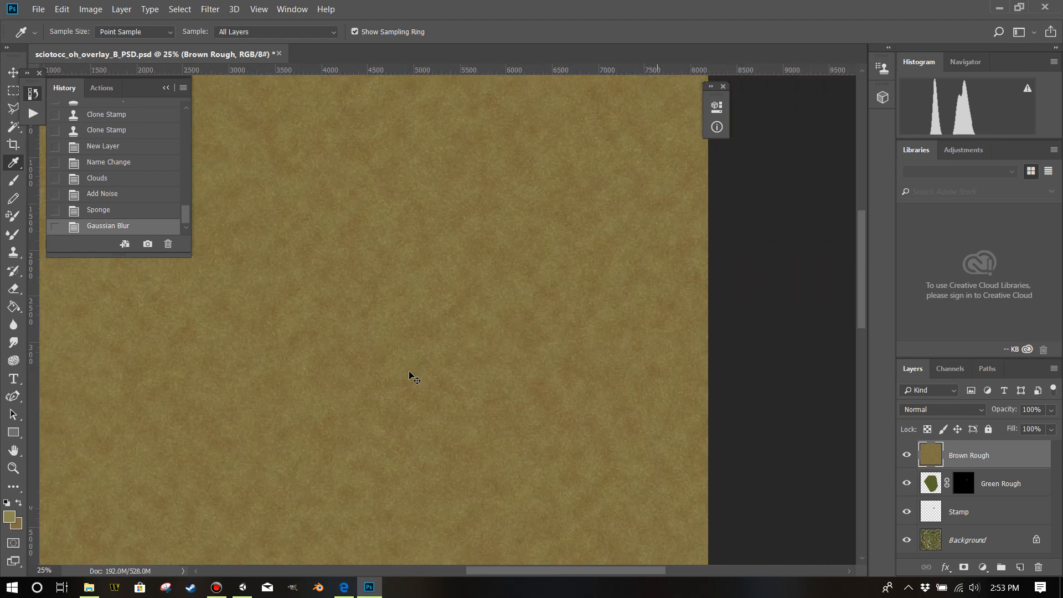
pyautogui.hotkey('ctrl', '-')
pyautogui.hotkey('ctrl', '-')
pyautogui.hotkey('ctrl', '-')
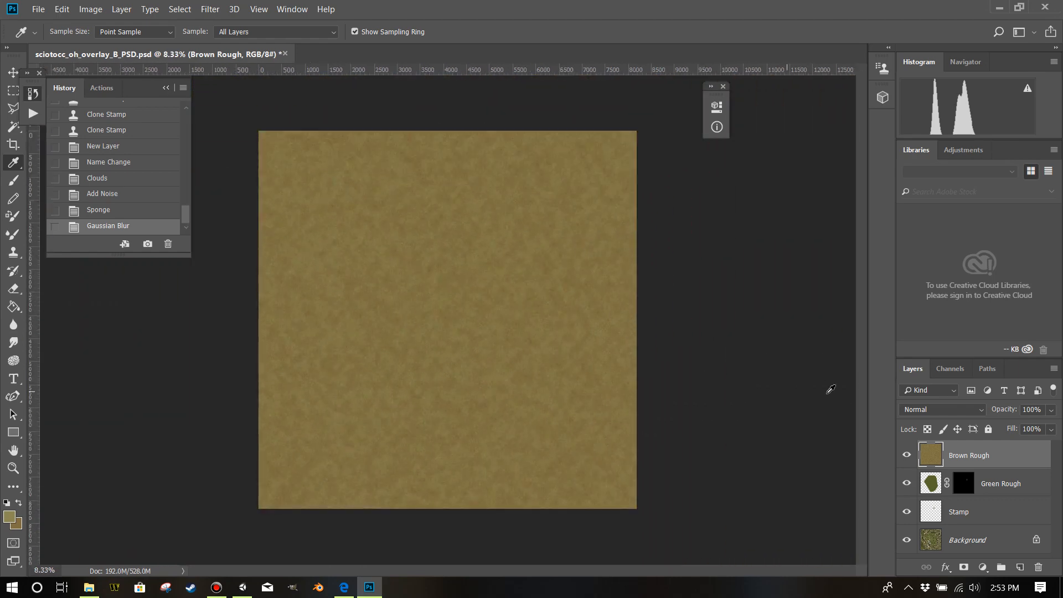
pyautogui.click(1051, 410)
pyautogui.click(1022, 424)
# Outline the golf course boundary with the Polygonal Lasso, invert the selection and delete the Brown Rough texture outside the course.
pyautogui.click(13, 108)
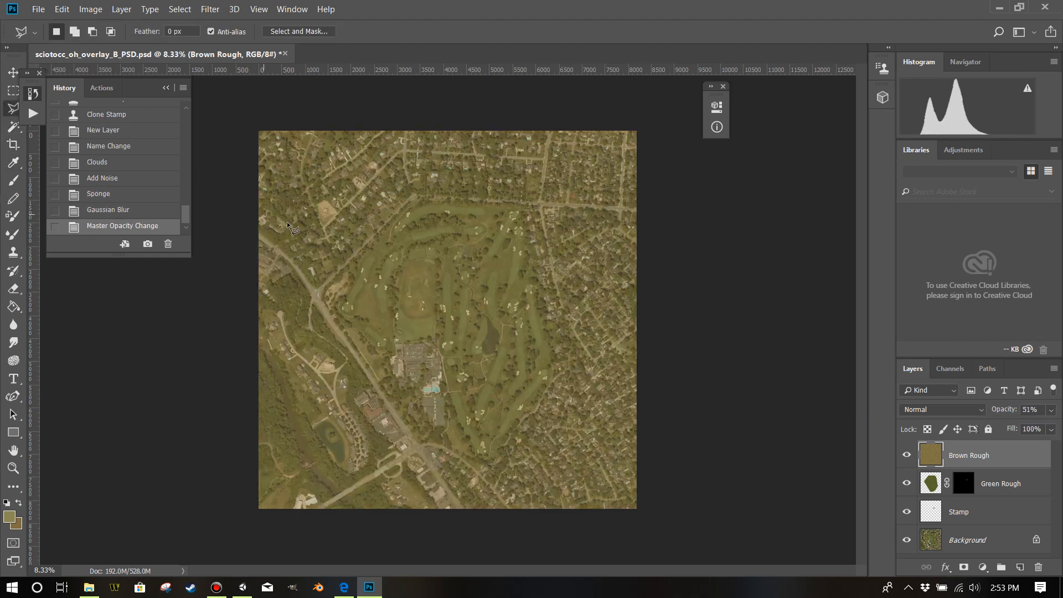
pyautogui.click(327, 297)
pyautogui.click(389, 196)
pyautogui.click(557, 262)
pyautogui.click(324, 298)
pyautogui.click(180, 9)
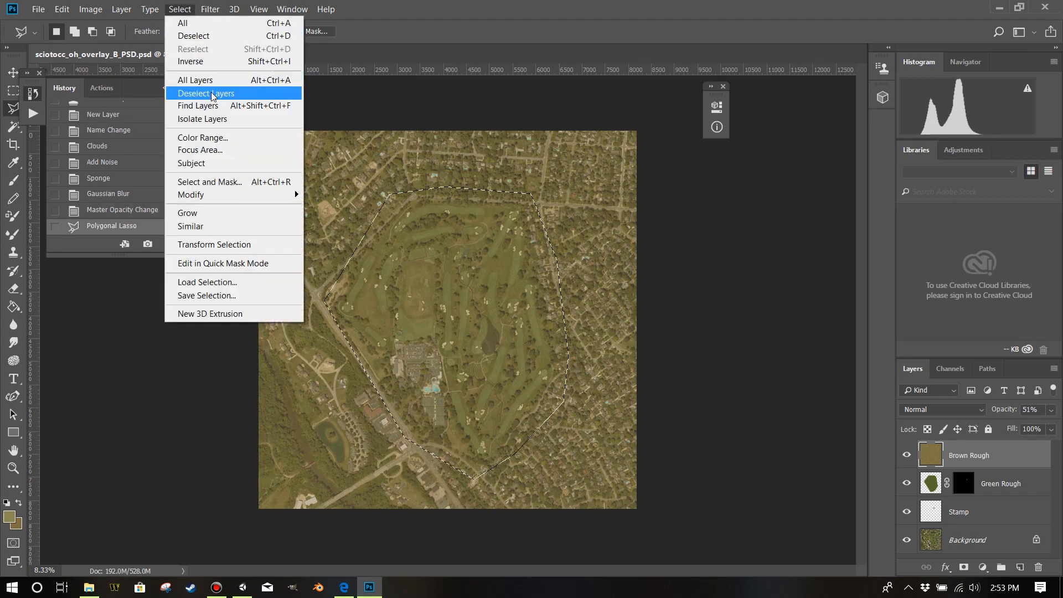
pyautogui.click(211, 62)
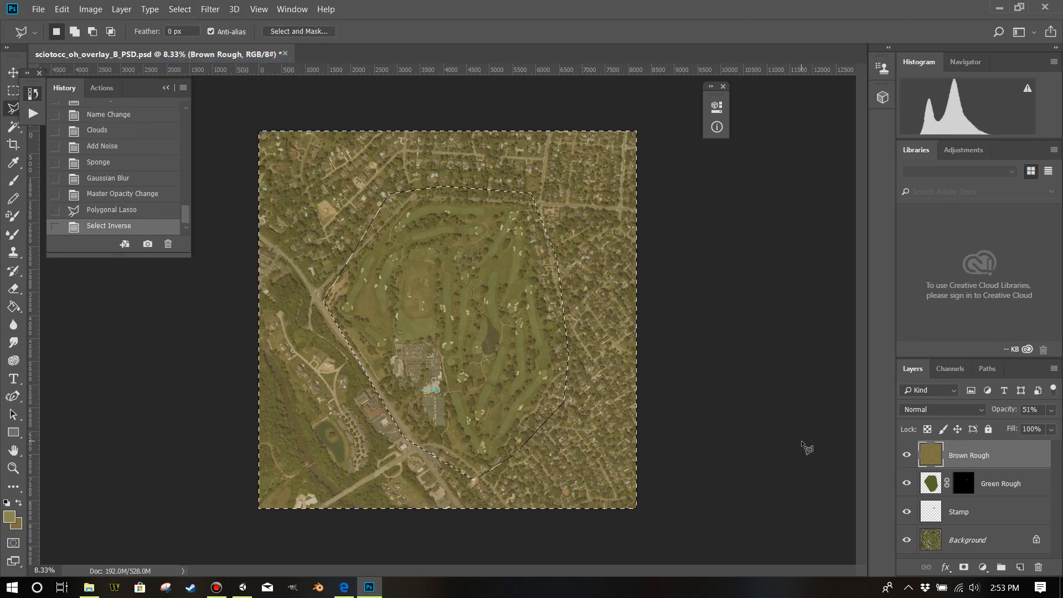
pyautogui.press('Delete')
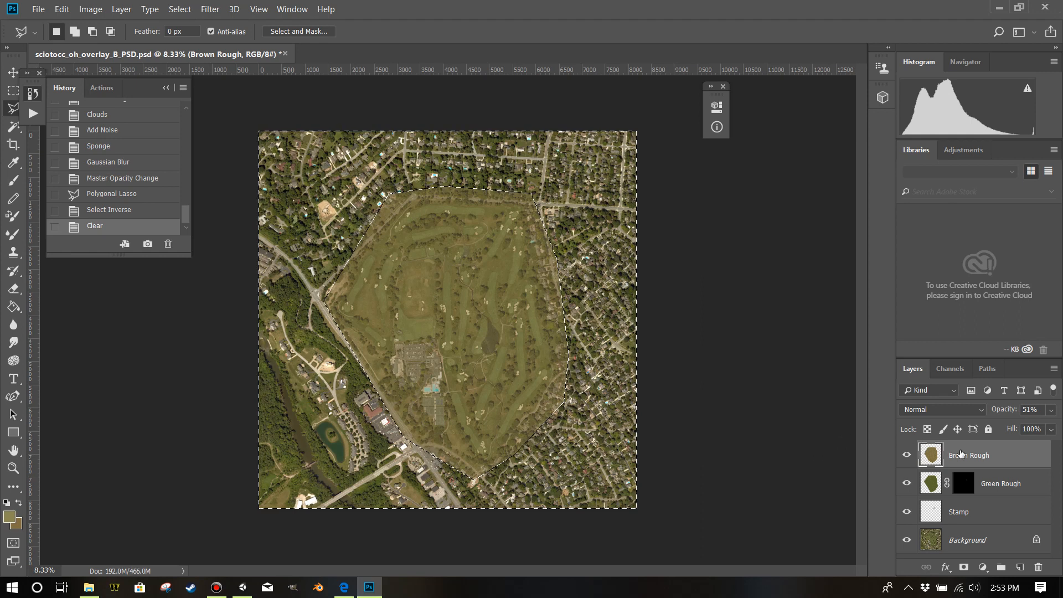
# Restore the Brown Rough layer's opacity to 100% and deselect.
pyautogui.click(1050, 412)
pyautogui.moveTo(1022, 426); pyautogui.dragTo(1055, 426)
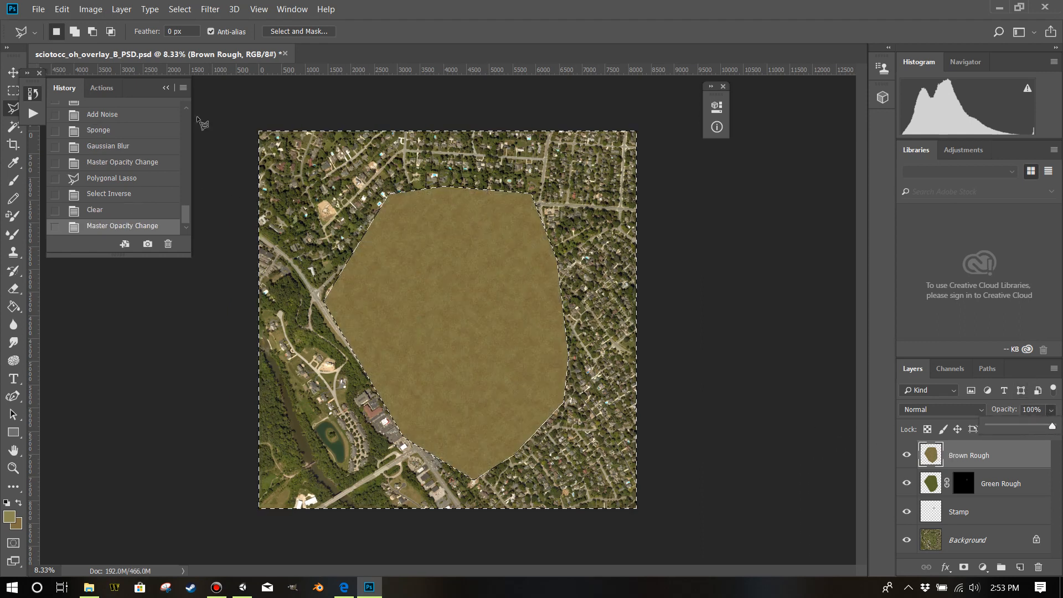
pyautogui.click(7, 94)
pyautogui.hotkey('ctrl', 'd')
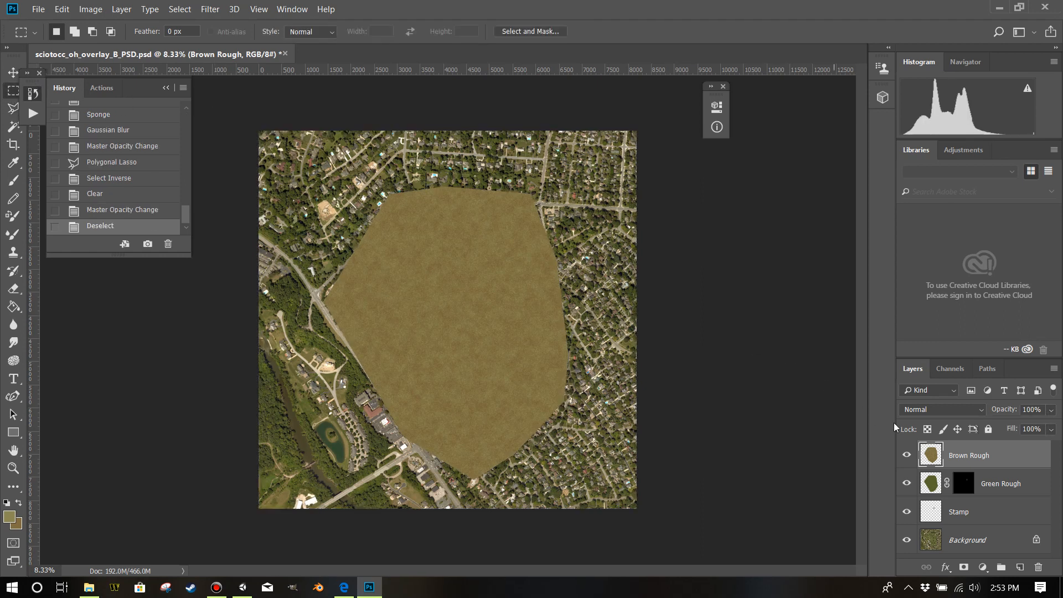
# Add a Hide All layer mask to the Brown Rough layer.
pyautogui.click(121, 10)
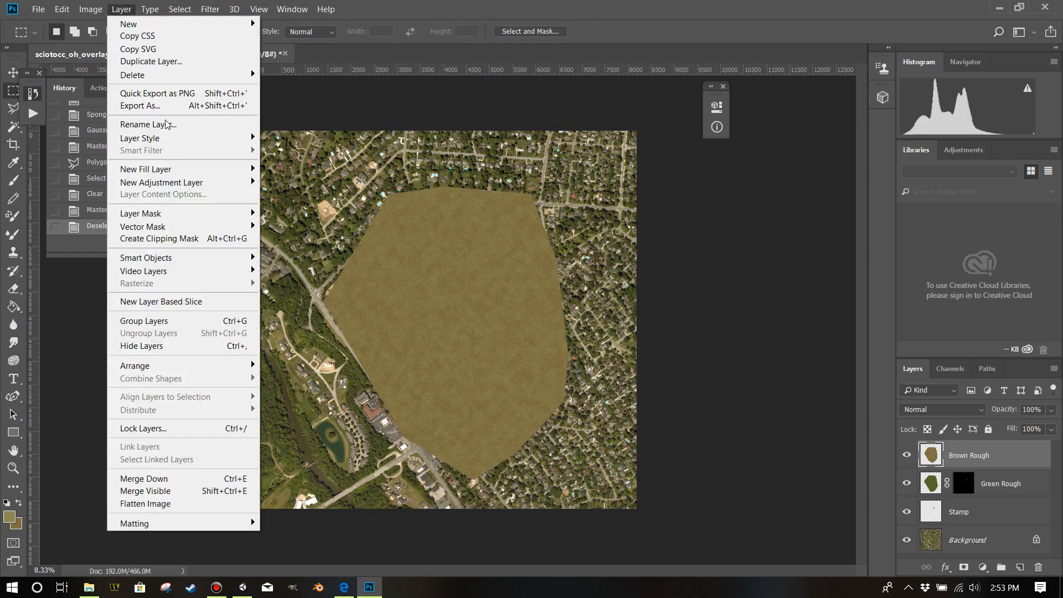
pyautogui.moveTo(196, 215)
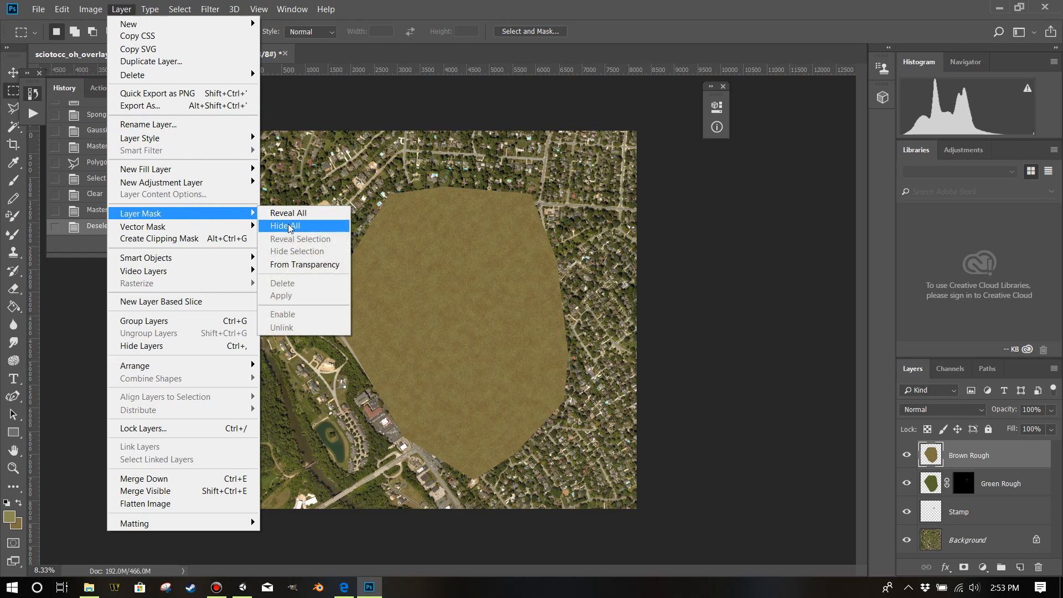
pyautogui.click(279, 226)
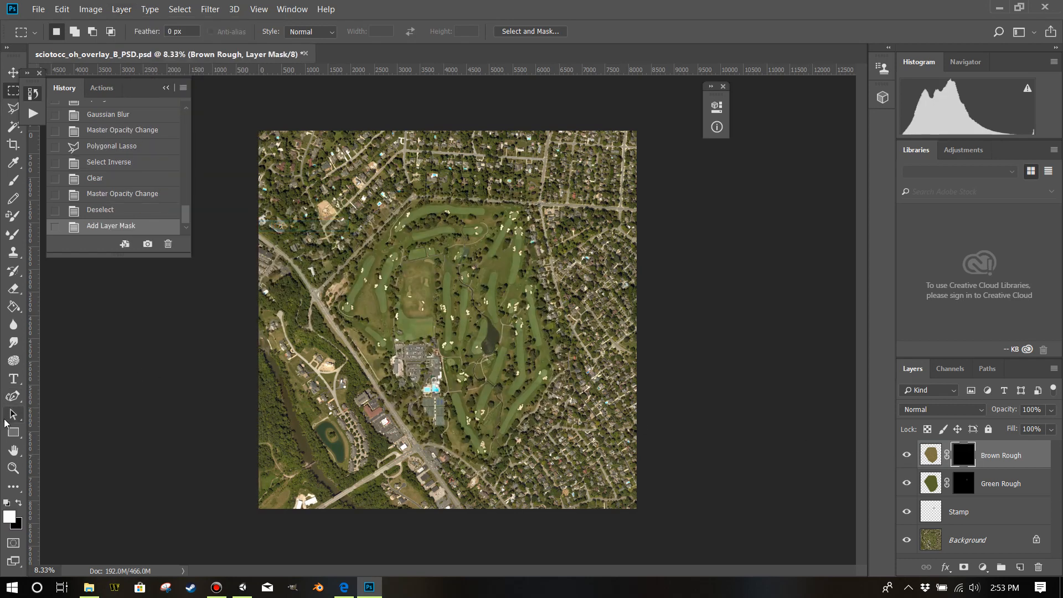
# Examine the rough between the fairways near the two bunkers at 100%.
pyautogui.click(14, 468)
pyautogui.click(535, 304)
pyautogui.click(541, 255)
pyautogui.click(541, 254)
pyautogui.click(542, 253)
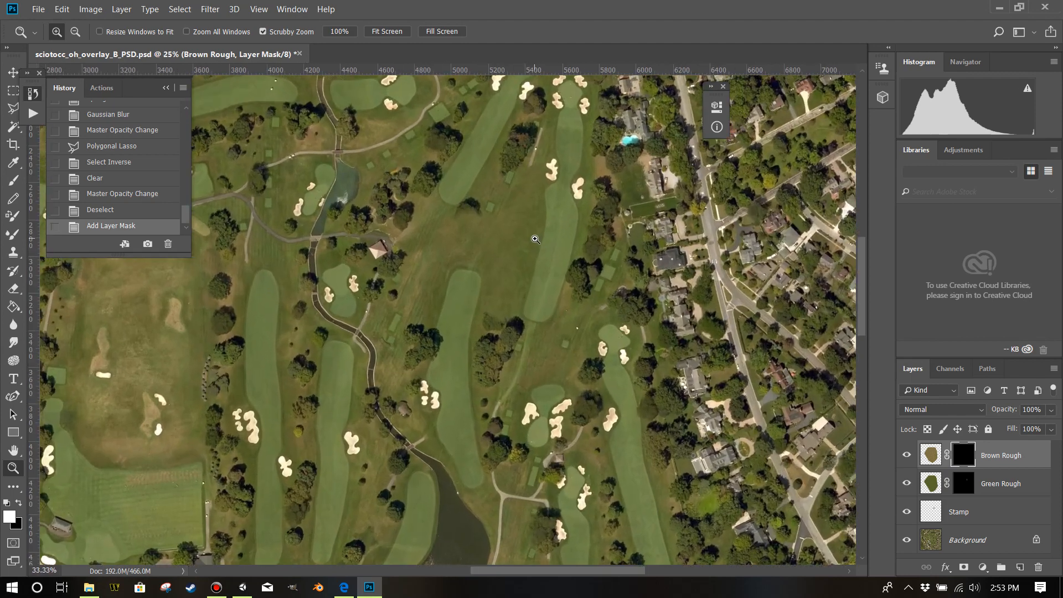
pyautogui.click(541, 250)
pyautogui.click(542, 247)
pyautogui.click(542, 244)
pyautogui.click(542, 244)
pyautogui.scroll(1, 553, 233)
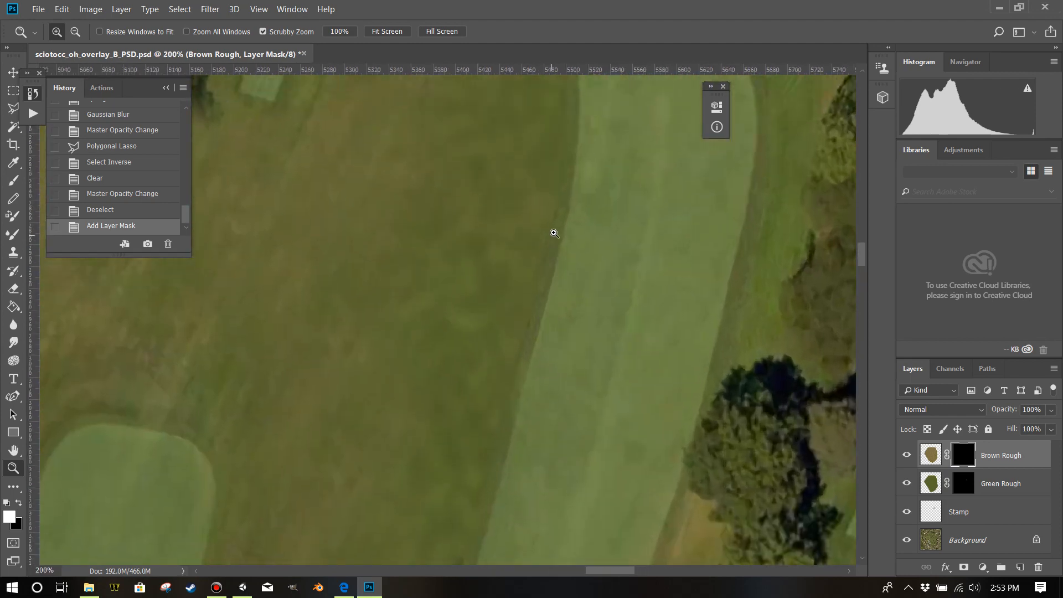
pyautogui.scroll(-2, 546, 231)
pyautogui.hotkey('ctrl', '-')
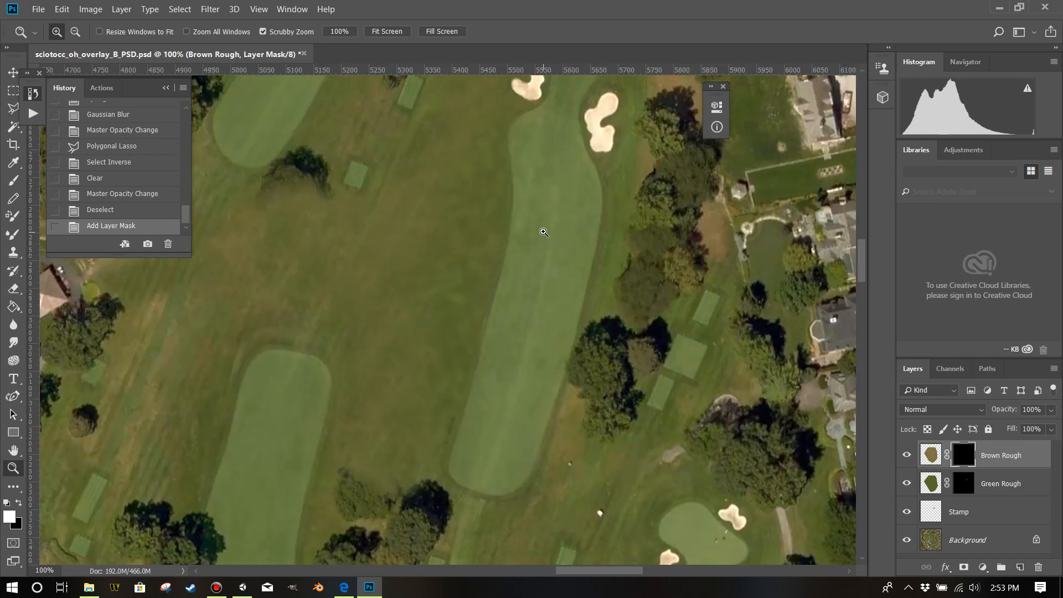
pyautogui.scroll(3, 541, 244)
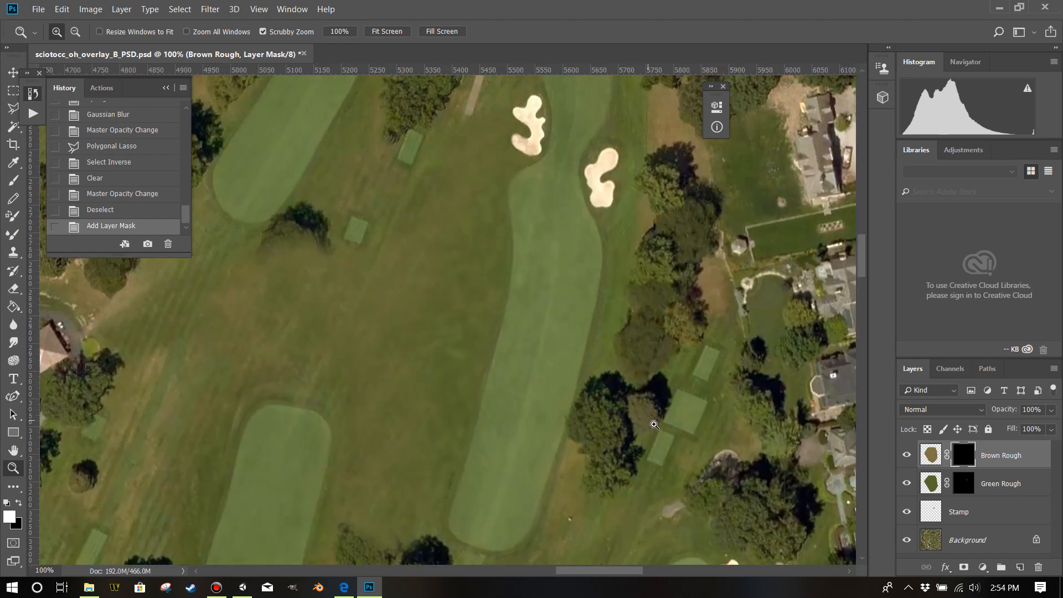
# Set up the Brush tool with the 183 px spatter tip and reduce its size to 136 px.
pyautogui.click(18, 177)
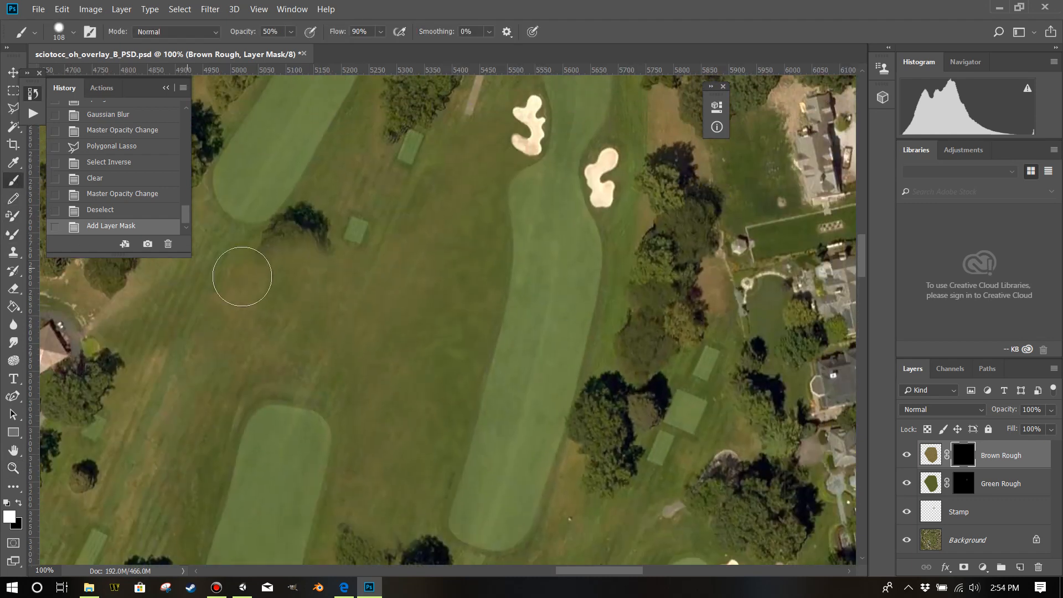
pyautogui.click(74, 32)
pyautogui.click(95, 135)
pyautogui.click(551, 10)
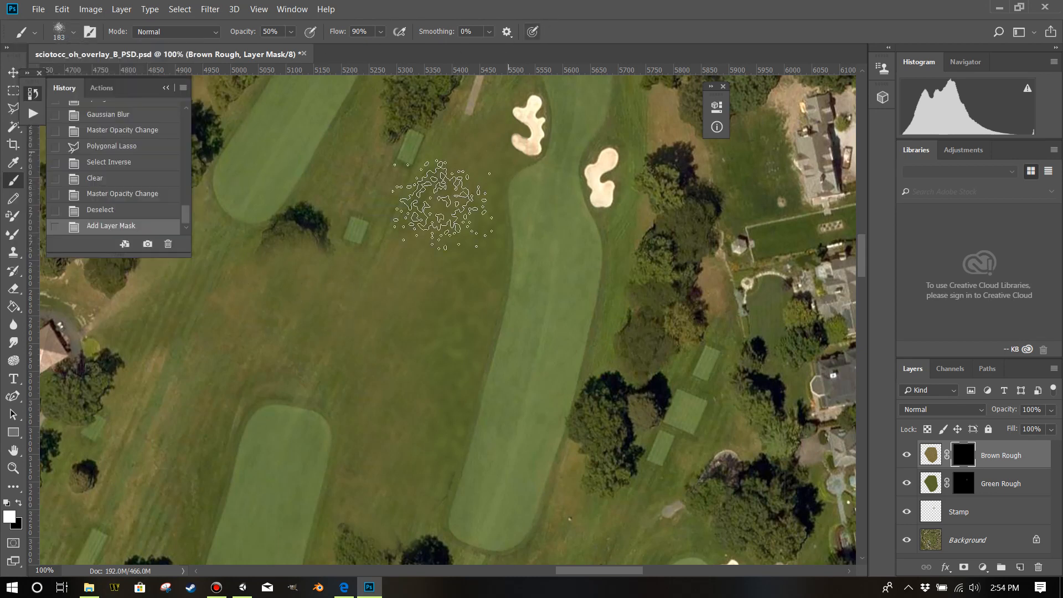
pyautogui.moveTo(435, 305); pyautogui.dragTo(420, 303)
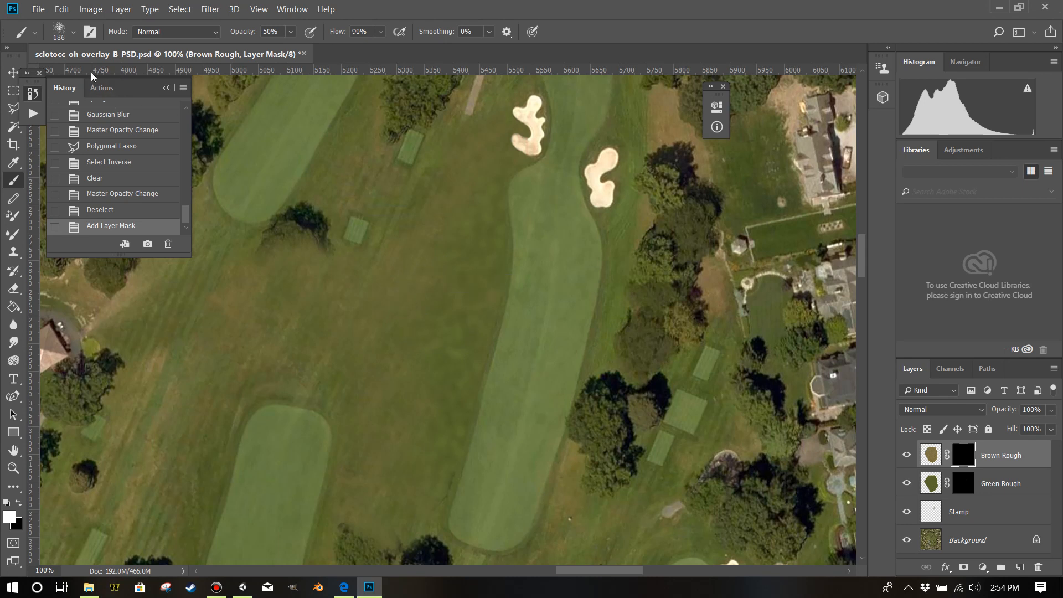
# Set up the Clone Stamp tool with the 183 px spatter tip at 55% opacity.
pyautogui.click(74, 32)
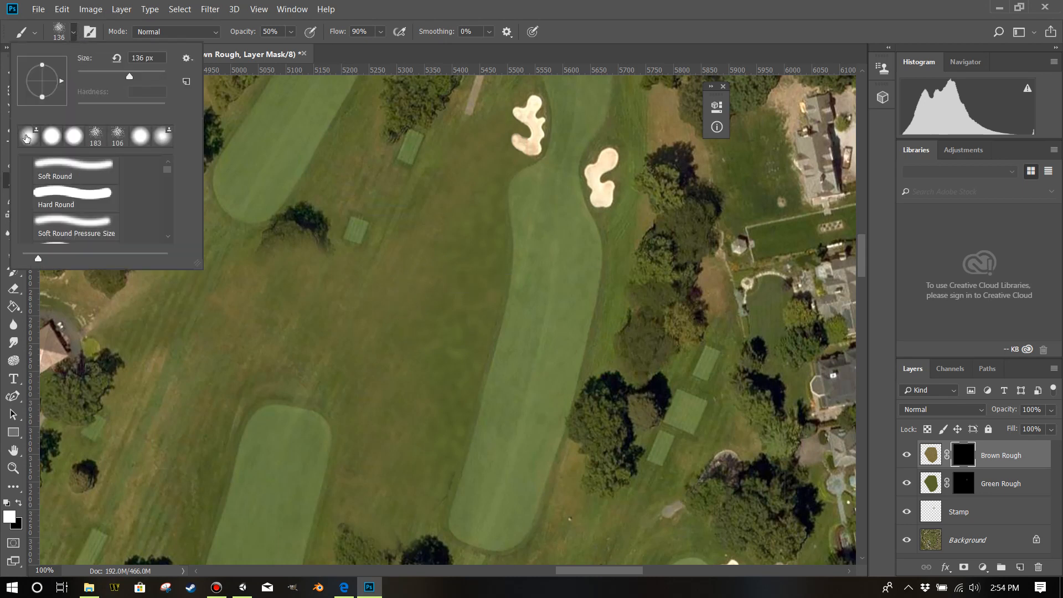
pyautogui.click(26, 138)
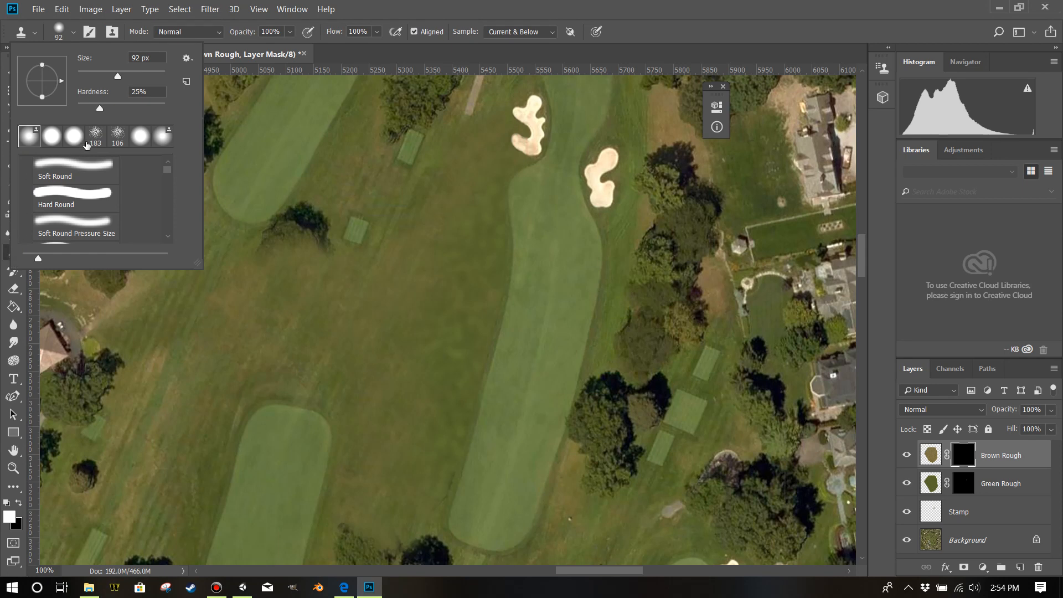
pyautogui.click(486, 10)
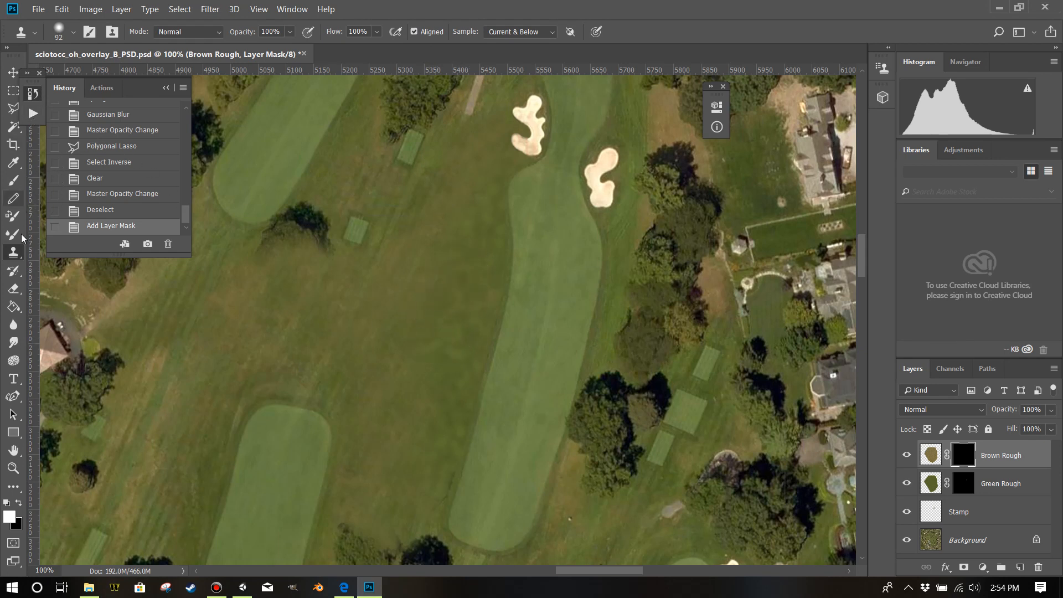
pyautogui.click(74, 33)
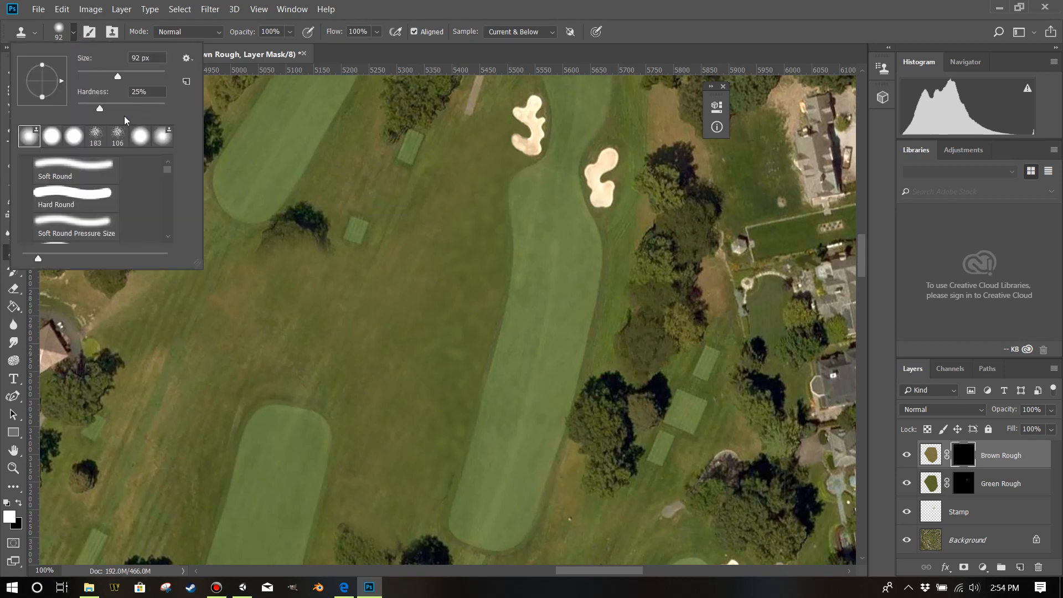
pyautogui.click(106, 136)
pyautogui.press('Return')
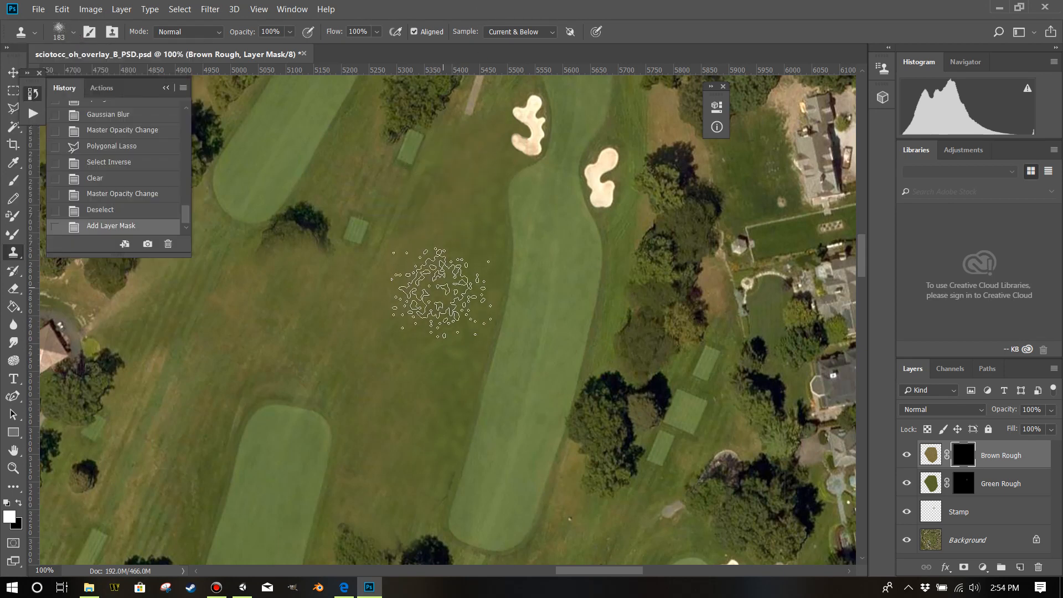
pyautogui.moveTo(289, 33); pyautogui.dragTo(282, 50)
pyautogui.click(528, 4)
# Move the Brown Rough layer below the Green Rough layer and hide Green Rough.
pyautogui.moveTo(1004, 456); pyautogui.dragTo(1001, 485)
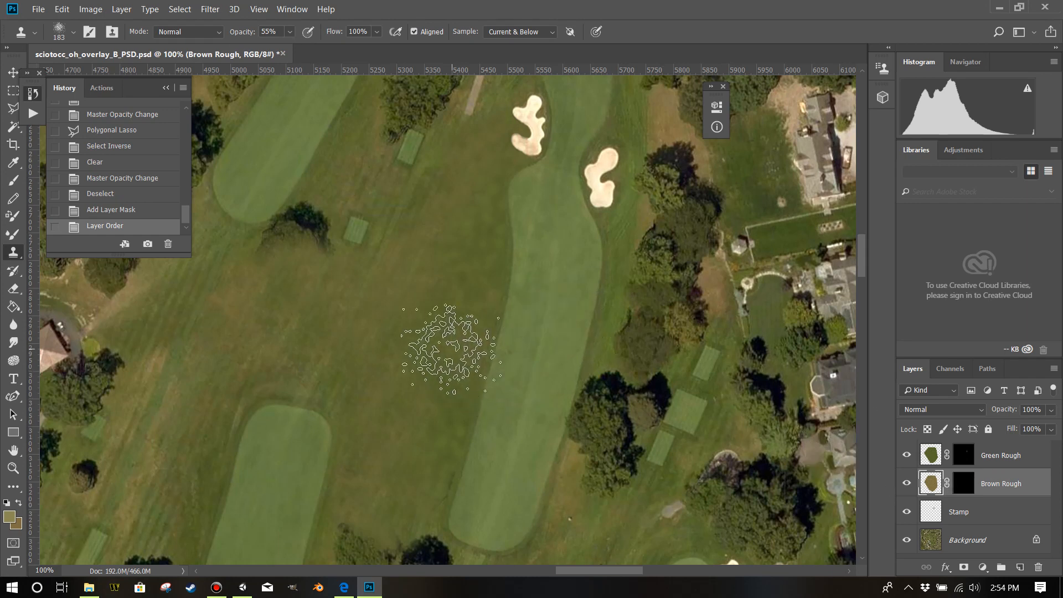
pyautogui.click(908, 455)
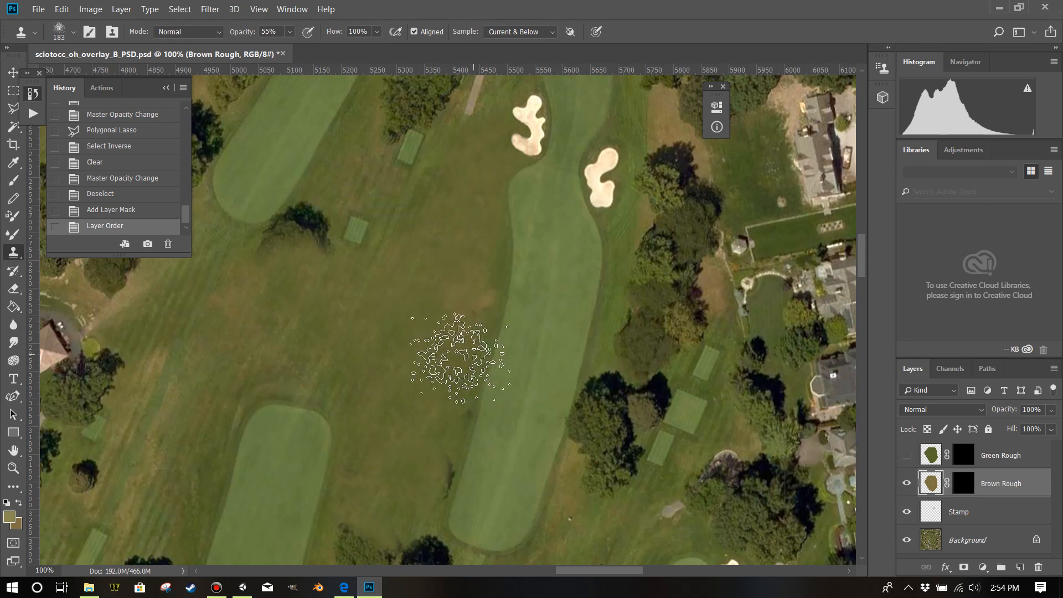
# Dab the Clone Stamp four times on the Brown Rough layer in the rough beside the fairway, and switch to the Brush tool.
pyautogui.click(466, 336)
pyautogui.click(484, 284)
pyautogui.click(486, 270)
pyautogui.click(484, 256)
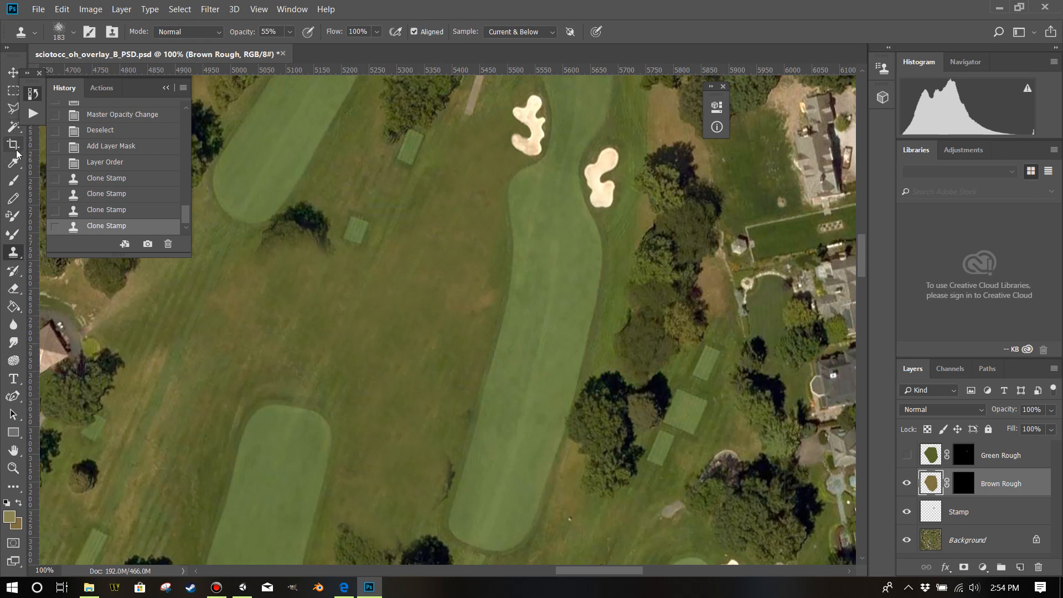
pyautogui.click(16, 181)
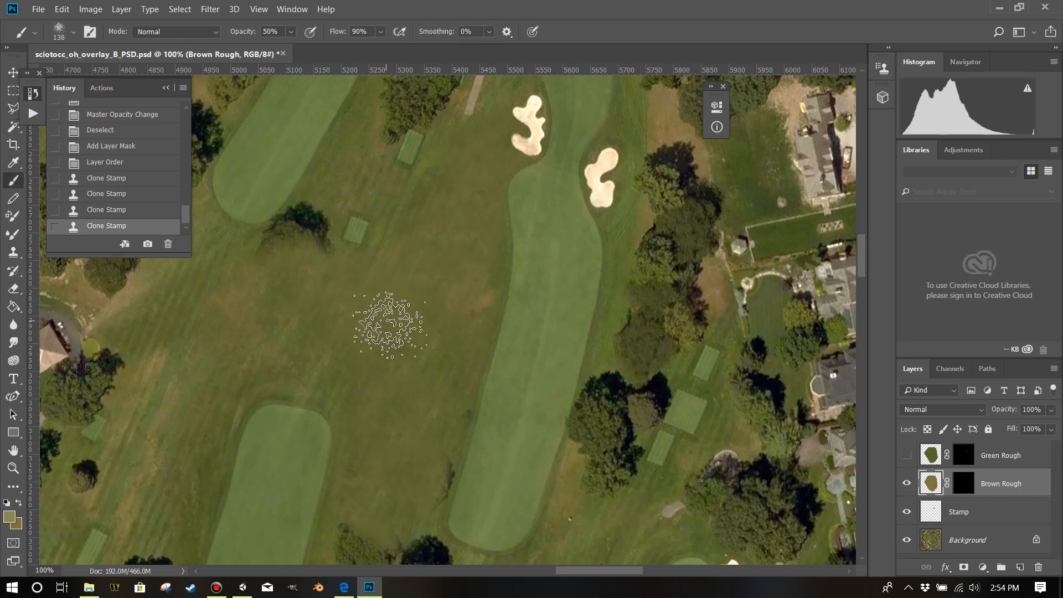
# Enlarge the brush to 154 px and delete the four Clone Stamp states from the history.
pyautogui.keyDown('alt'); pyautogui.rightClick(407, 328); pyautogui.keyUp('alt')
pyautogui.moveTo(412, 334); pyautogui.dragTo(426, 339)
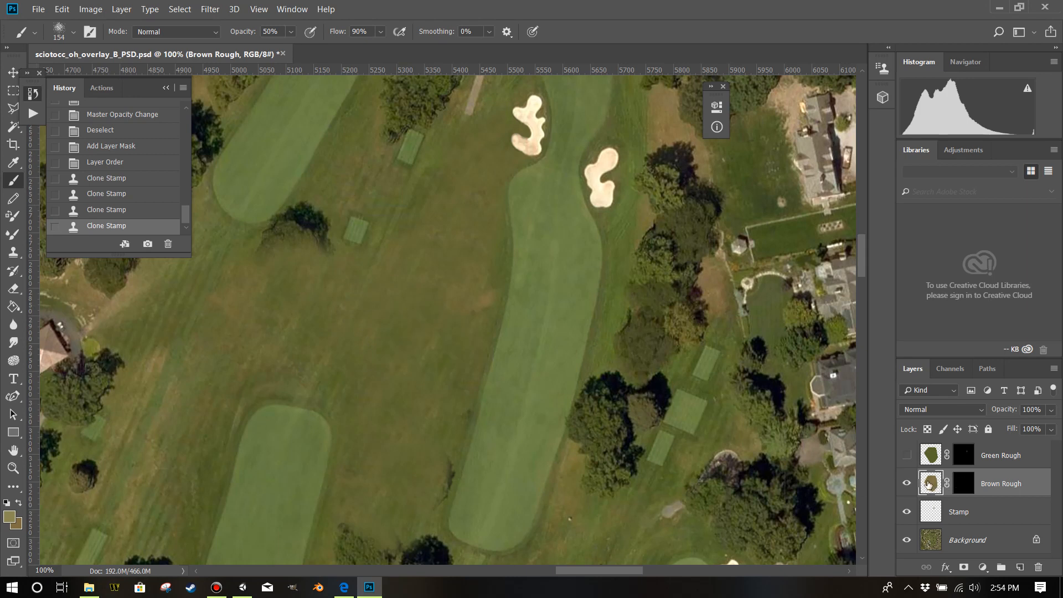
pyautogui.click(111, 182)
pyautogui.rightClick(110, 182)
pyautogui.click(127, 200)
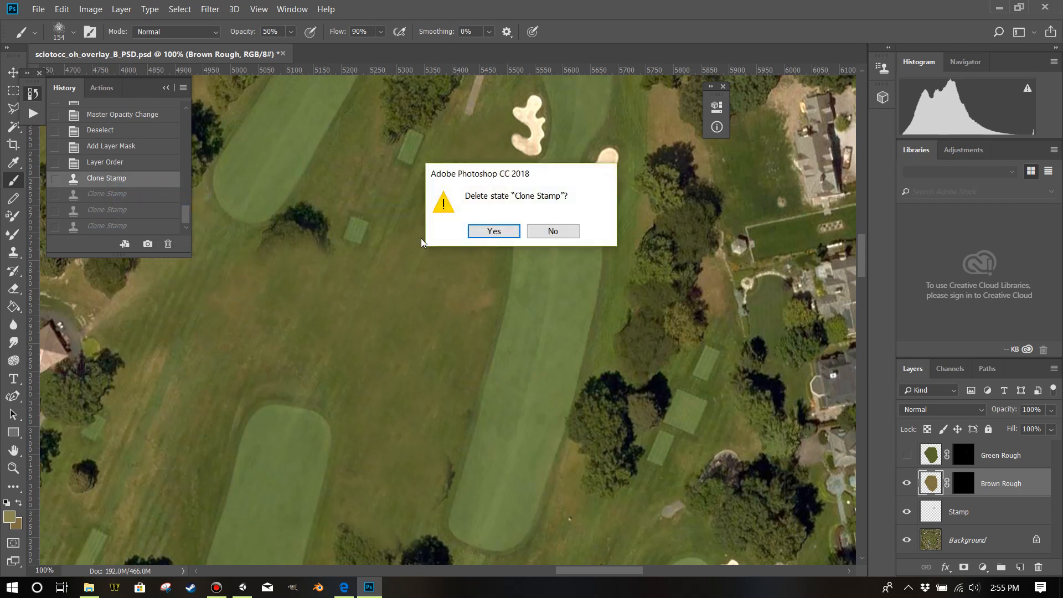
pyautogui.click(495, 233)
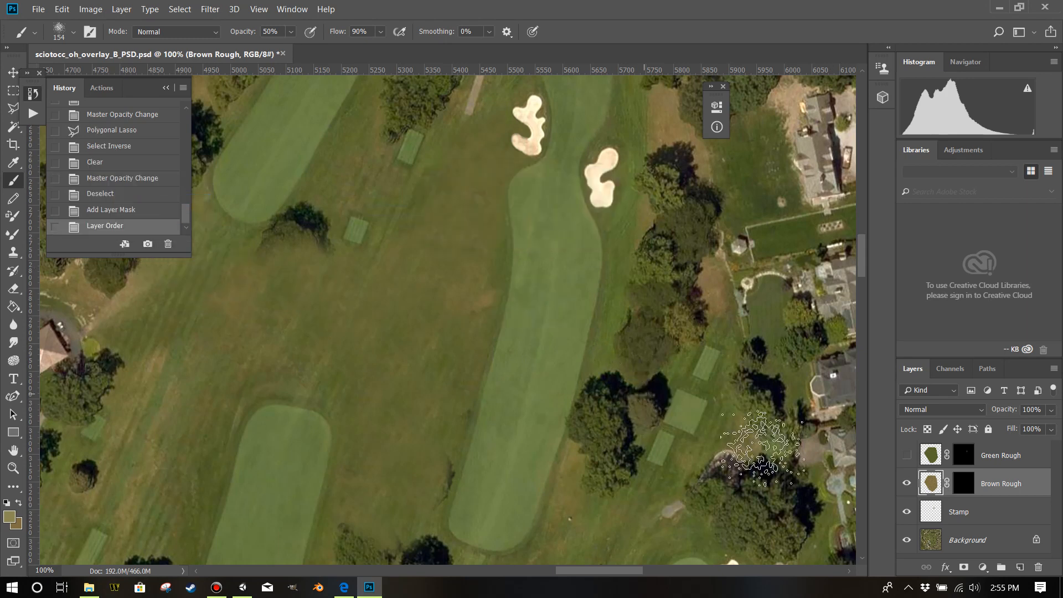
# Paint white dabs on the Brown Rough layer mask to reveal brown patches across the rough beside the central fairway.
pyautogui.click(963, 488)
pyautogui.click(930, 484)
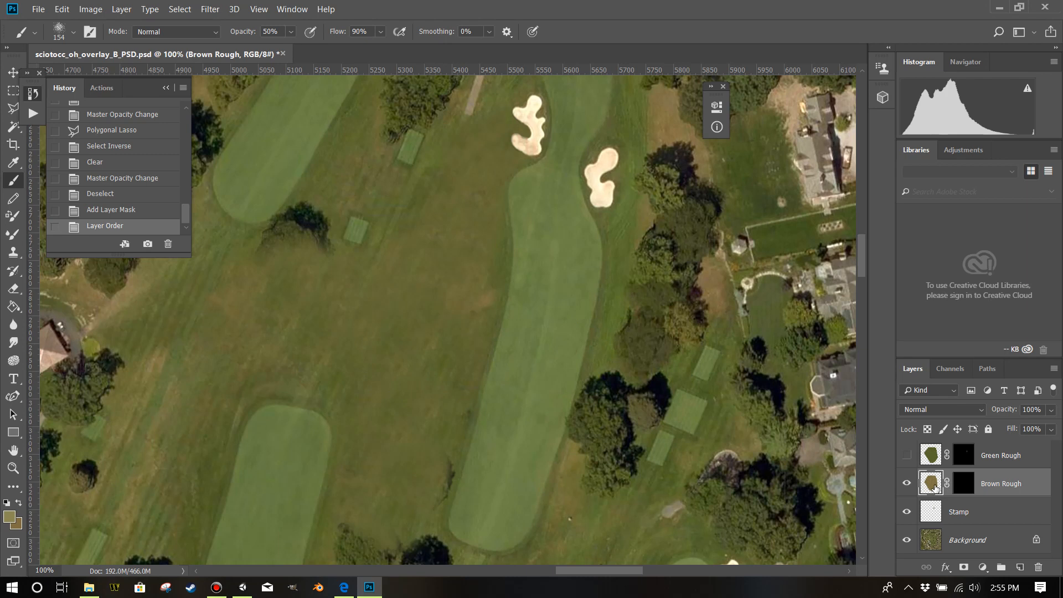
pyautogui.click(964, 486)
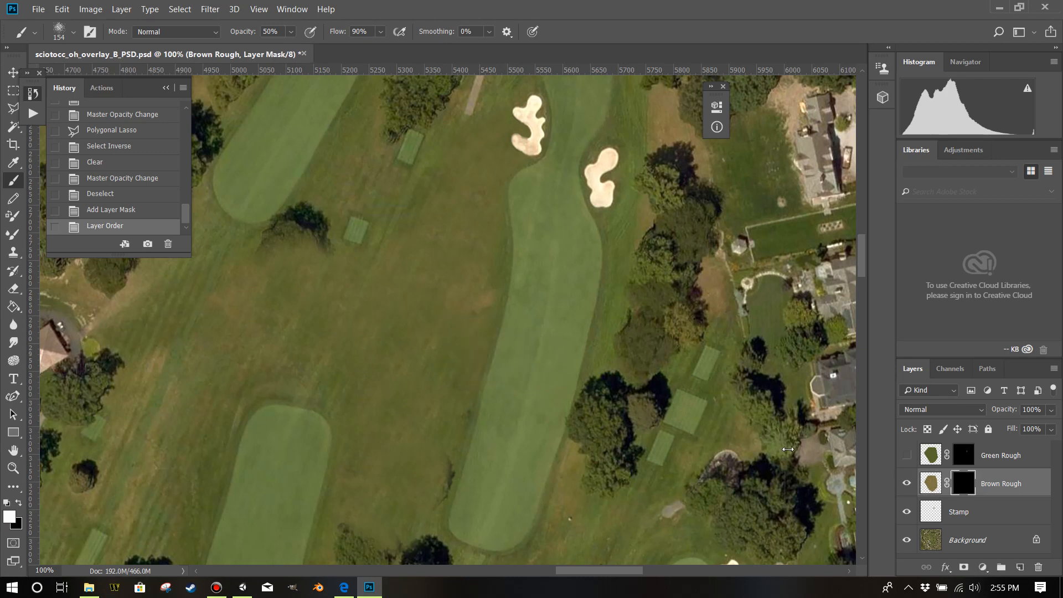
pyautogui.click(452, 342)
pyautogui.click(465, 320)
pyautogui.click(456, 356)
pyautogui.click(440, 381)
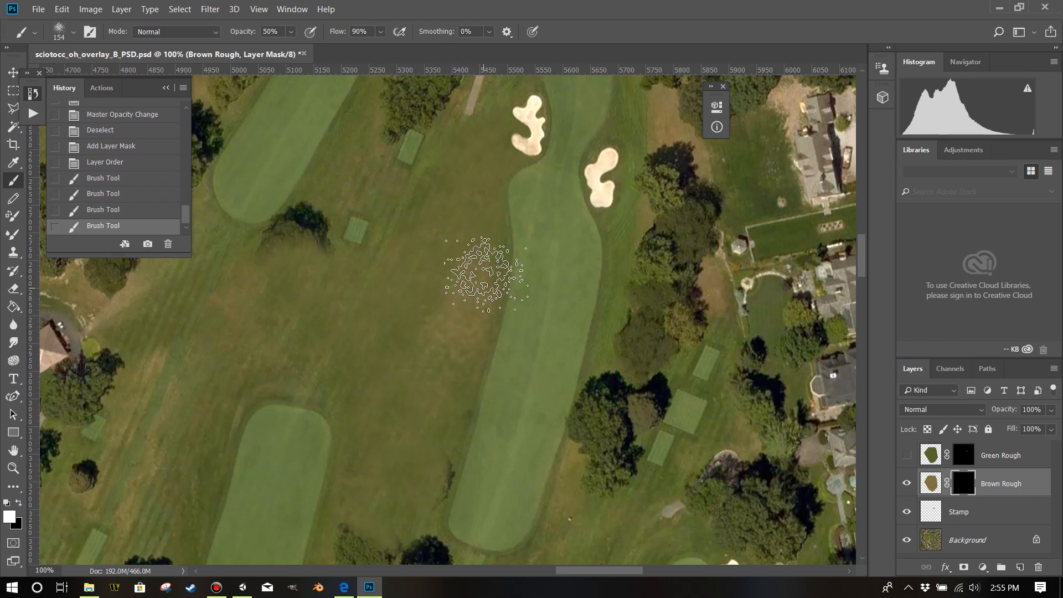
pyautogui.click(483, 263)
pyautogui.click(446, 286)
pyautogui.click(421, 307)
pyautogui.click(479, 219)
pyautogui.click(476, 205)
pyautogui.click(453, 269)
pyautogui.click(425, 388)
pyautogui.click(396, 318)
pyautogui.click(478, 244)
pyautogui.click(481, 221)
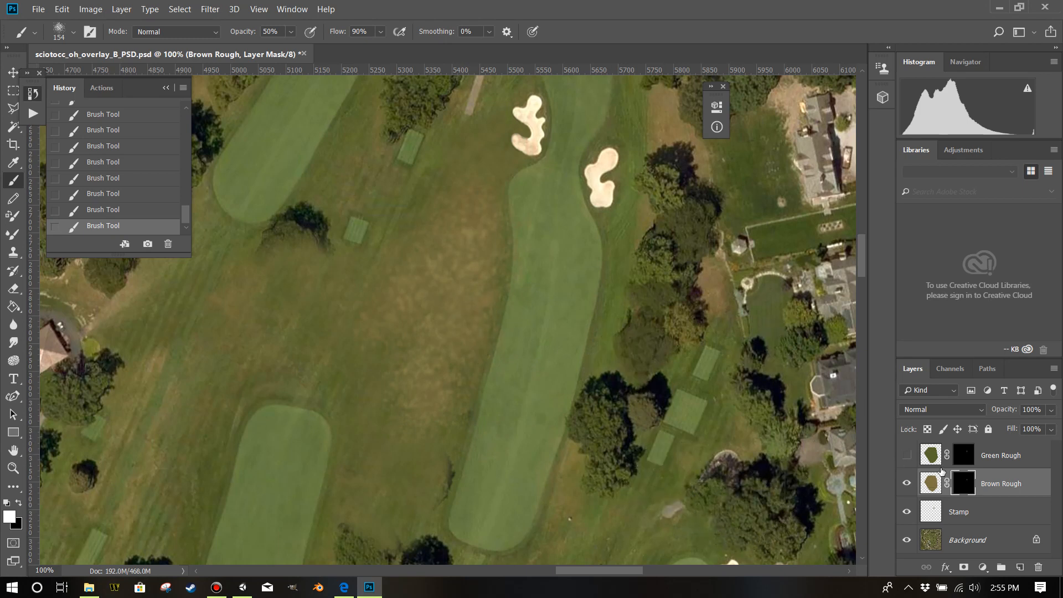
# Show the Green Rough layer and paint a white brush stroke on its mask down the central fairway's rough-side edge.
pyautogui.click(908, 455)
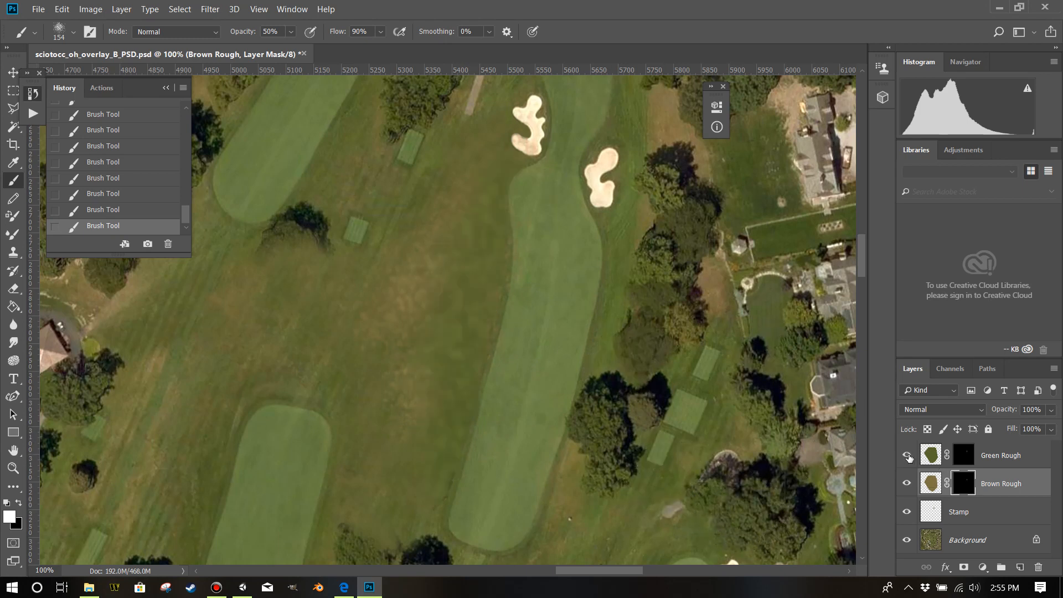
pyautogui.click(964, 455)
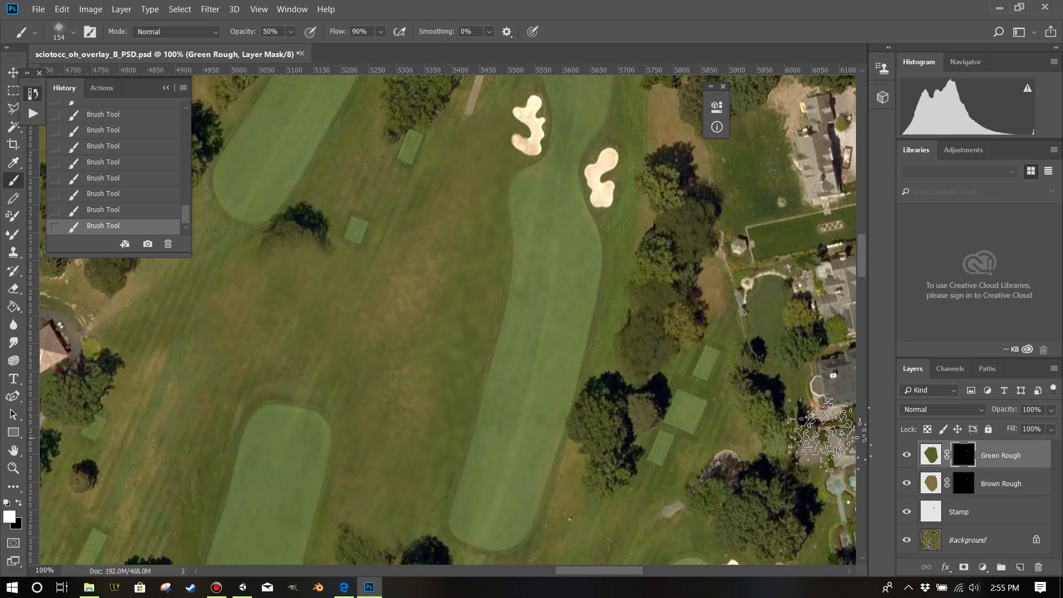
pyautogui.press('x')
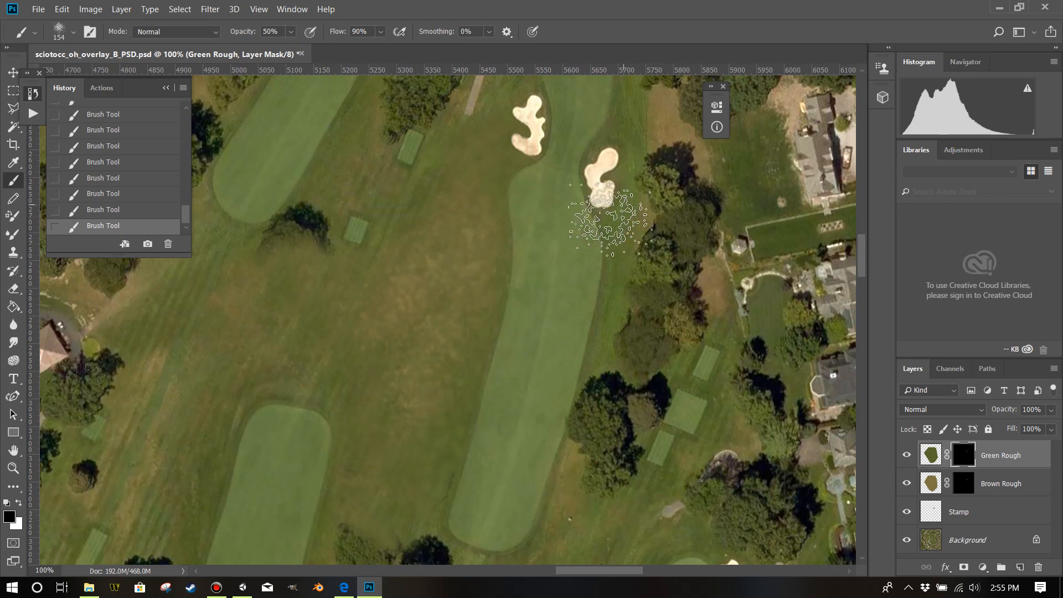
pyautogui.scroll(-5, 579, 250)
pyautogui.scroll(4, 519, 288)
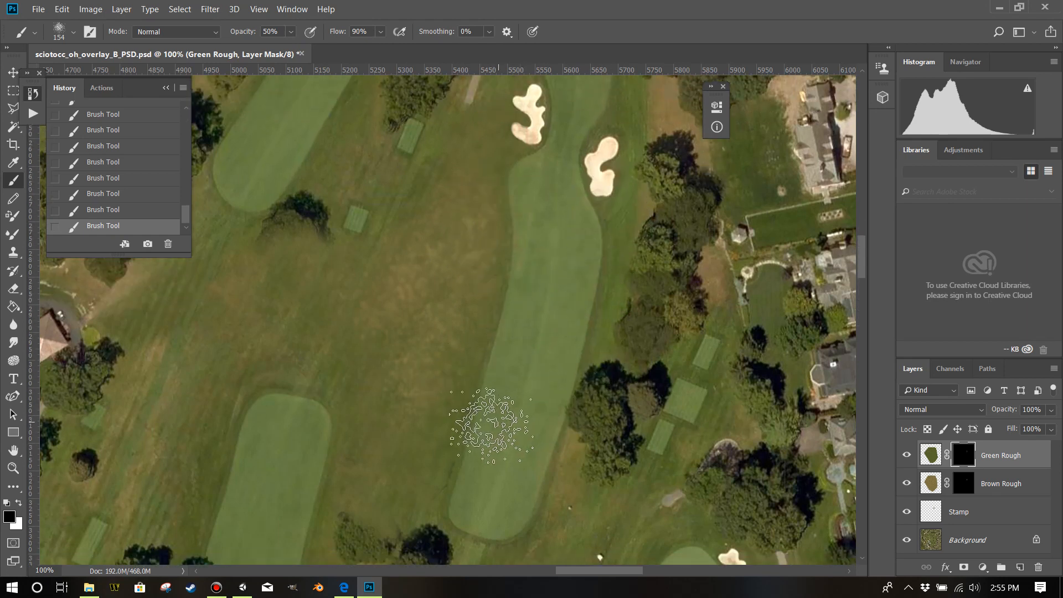
pyautogui.press('x')
pyautogui.moveTo(498, 193); pyautogui.dragTo(491, 324)
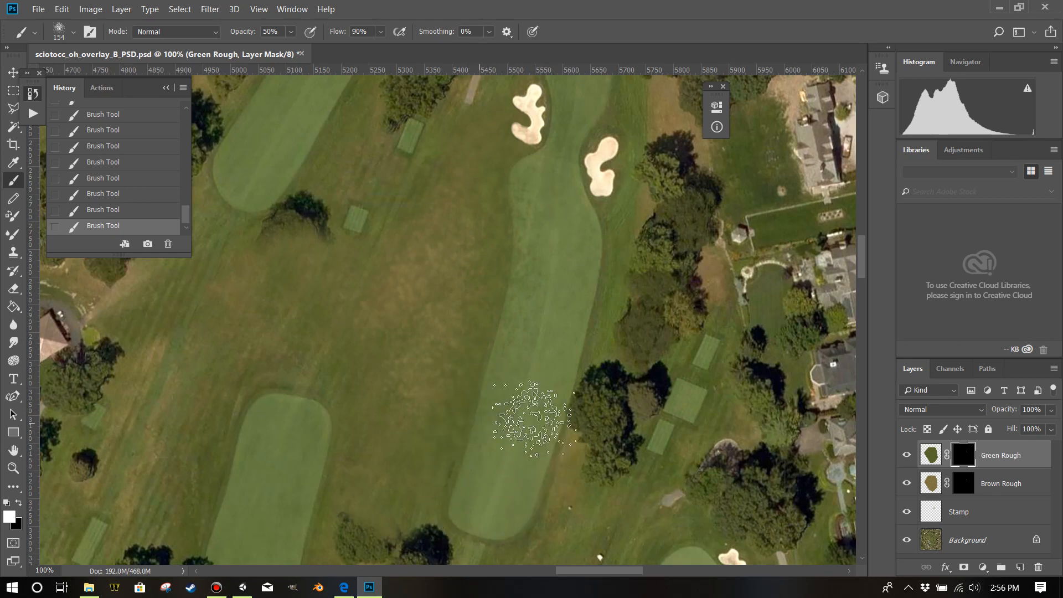
# Erase the Green Rough mask over the upper part of the central fairway with the 71 px Eraser and save the PSD.
pyautogui.click(13, 288)
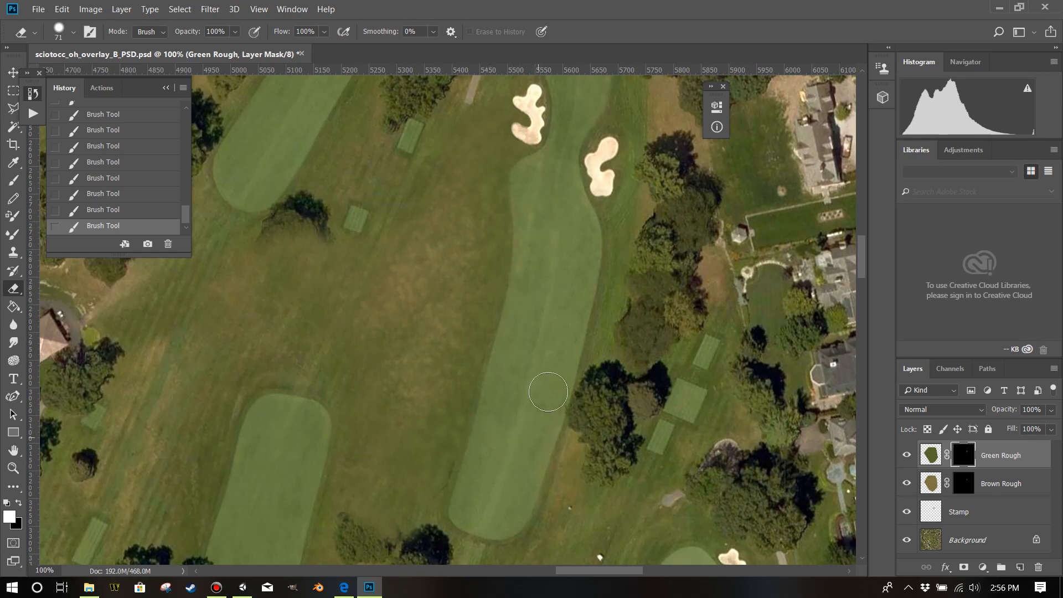
pyautogui.moveTo(522, 208); pyautogui.dragTo(524, 183)
pyautogui.click(38, 9)
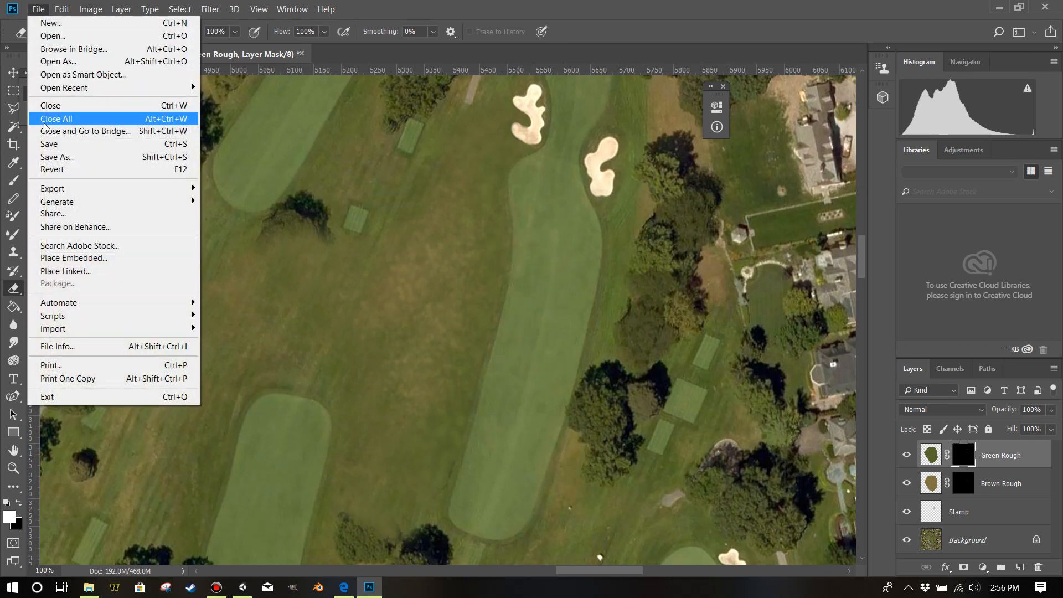
pyautogui.click(53, 144)
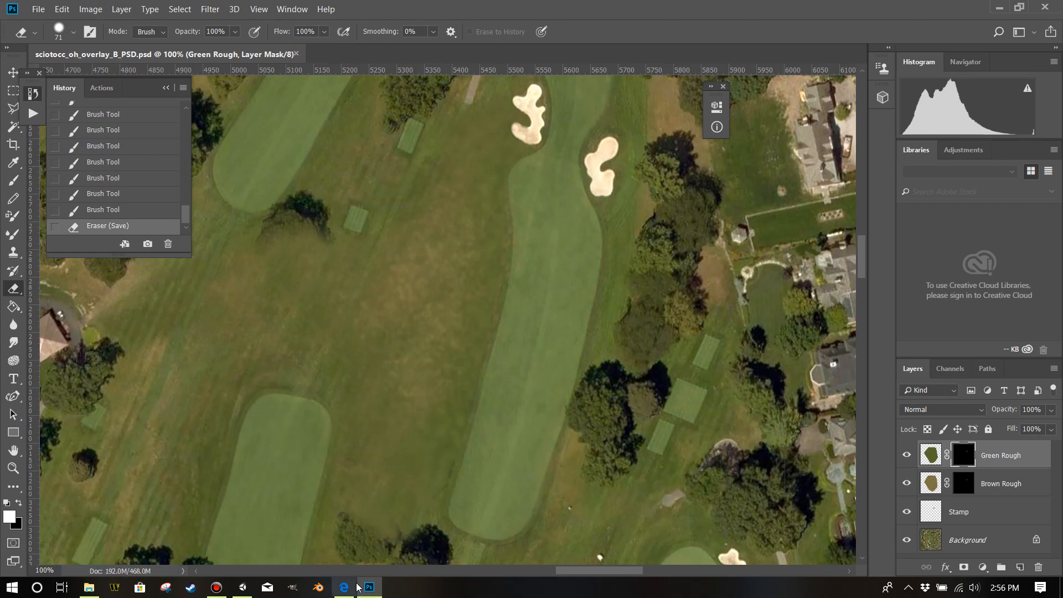
# Switch to Unity and examine the updated rough and fairway texture on the terrain from close up and at ground level.
pyautogui.click(248, 589)
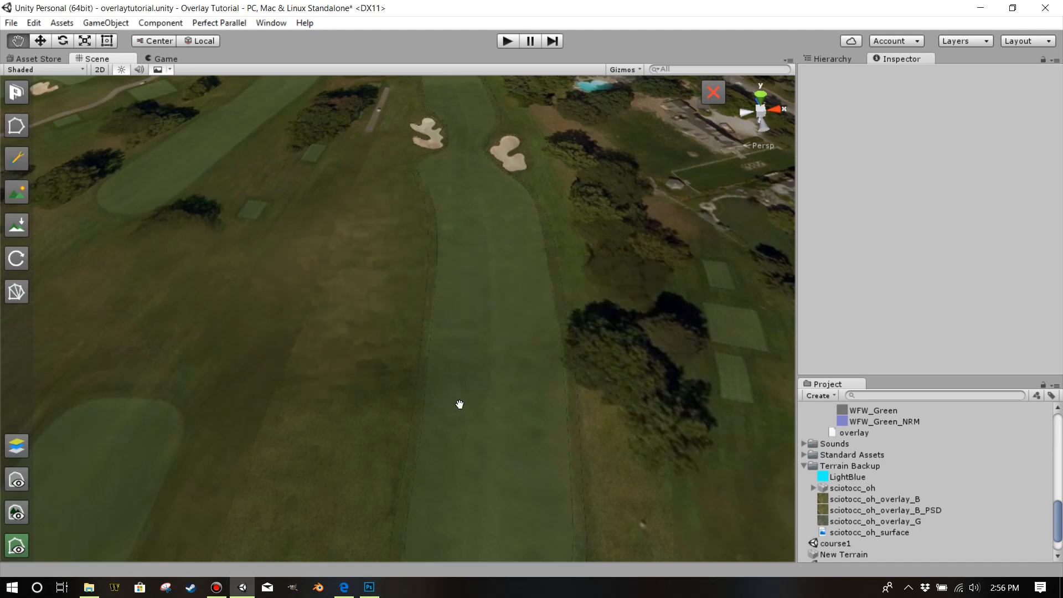
pyautogui.moveTo(482, 221); pyautogui.dragTo(479, 237)
pyautogui.scroll(3, 479, 237)
pyautogui.moveTo(490, 279); pyautogui.dragTo(473, 222)
pyautogui.scroll(4, 473, 228)
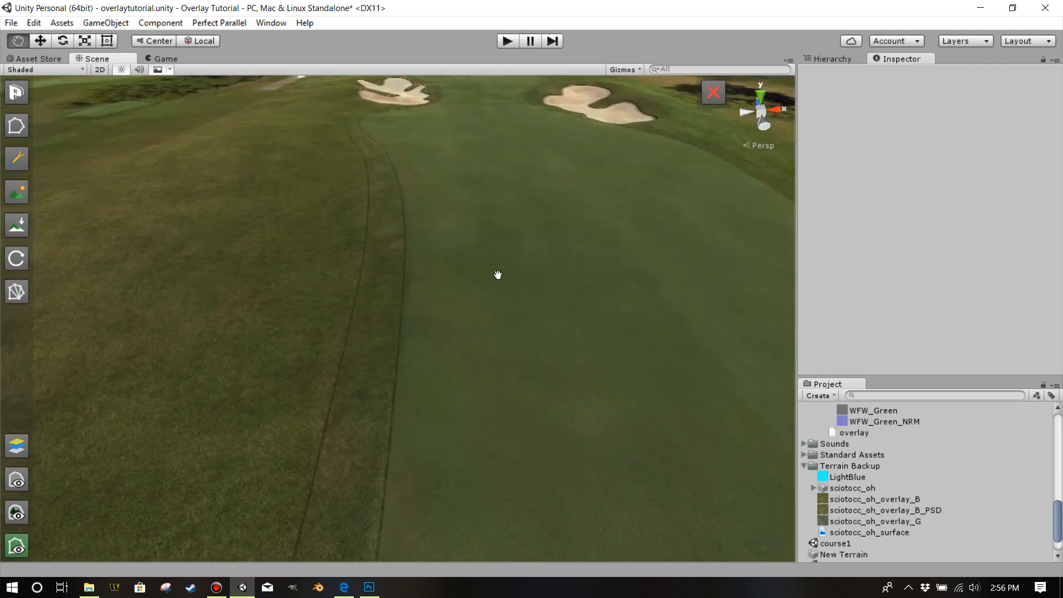
pyautogui.moveTo(297, 403); pyautogui.dragTo(83, 473)
pyautogui.click(25, 546)
pyautogui.click(15, 546)
pyautogui.moveTo(215, 461); pyautogui.dragTo(244, 357)
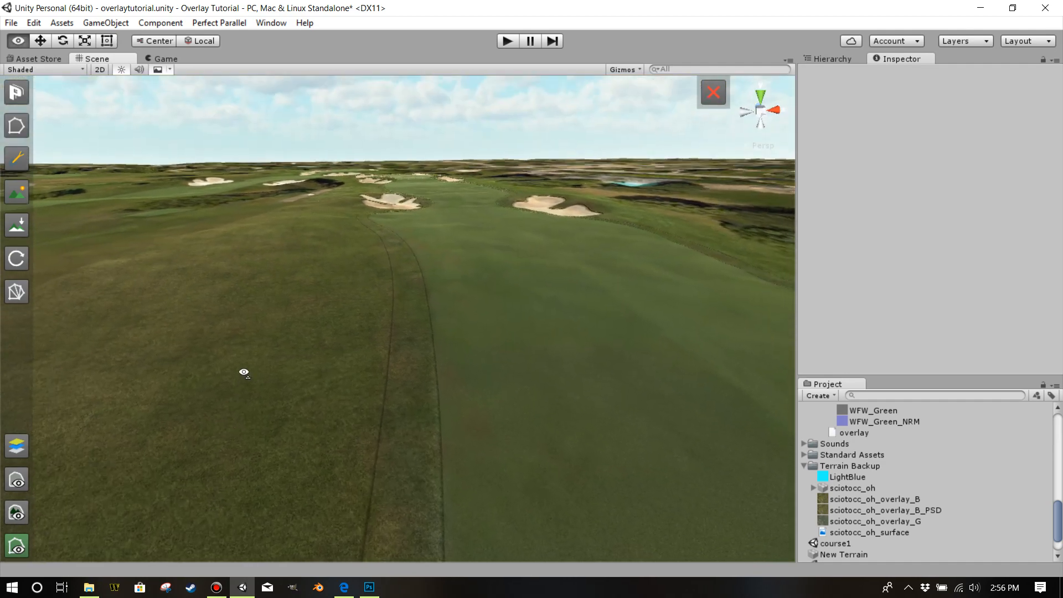
pyautogui.scroll(-1, 243, 369)
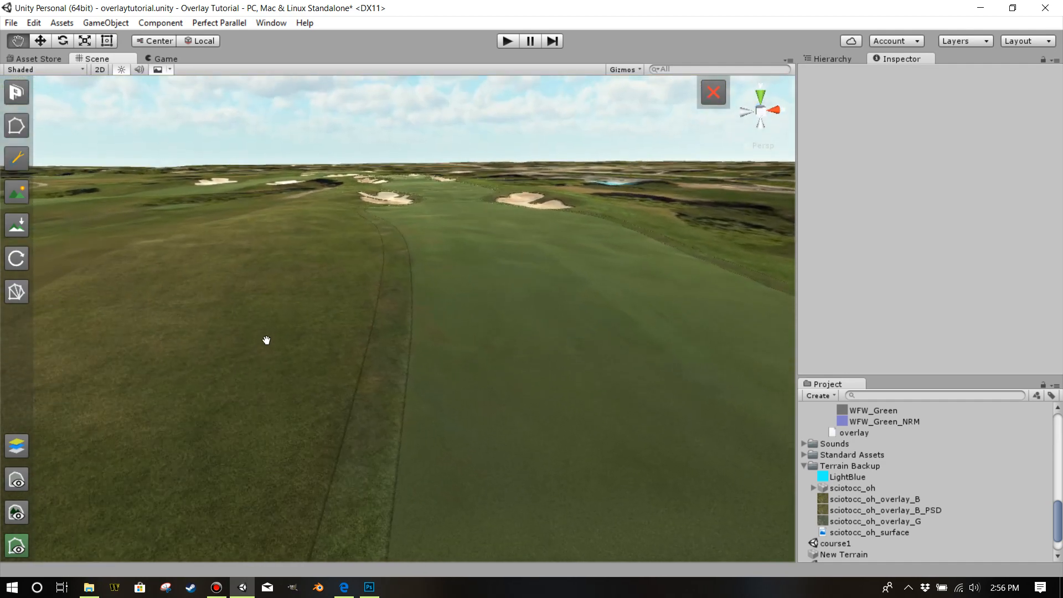
pyautogui.moveTo(366, 310); pyautogui.dragTo(432, 296)
pyautogui.scroll(-4, 249, 294)
pyautogui.scroll(4, 365, 401)
# Align the Main Camera with the current scene view and check the course in the Game view before returning to the Scene view.
pyautogui.click(826, 60)
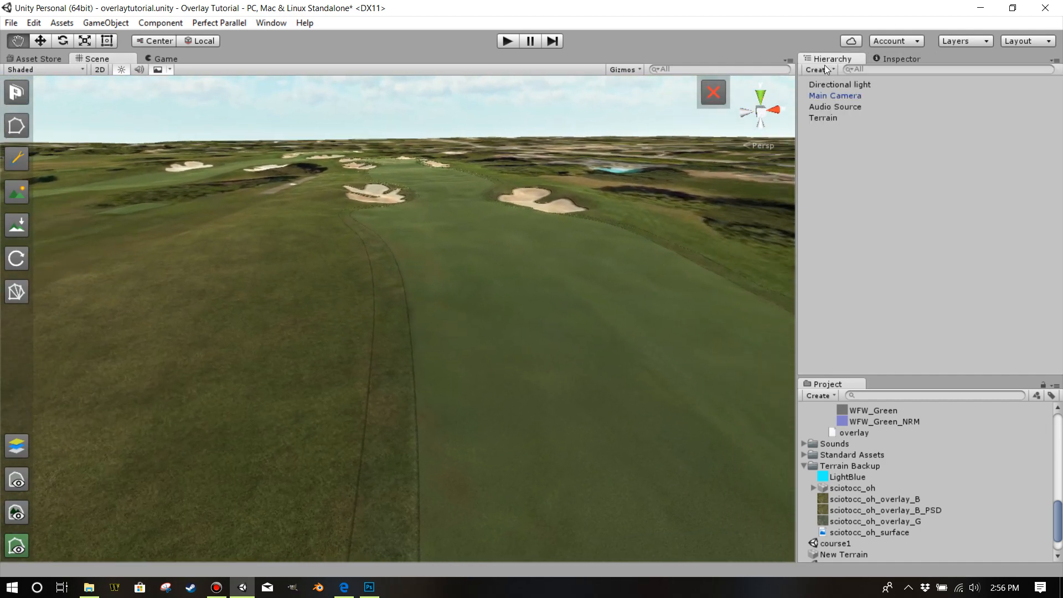
pyautogui.click(837, 97)
pyautogui.click(105, 23)
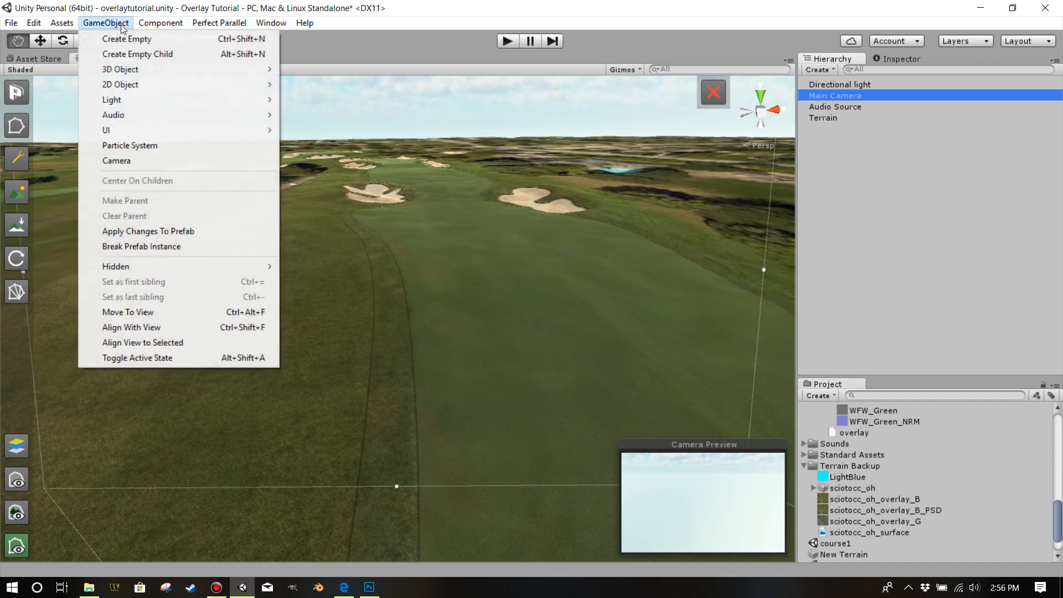
pyautogui.click(158, 329)
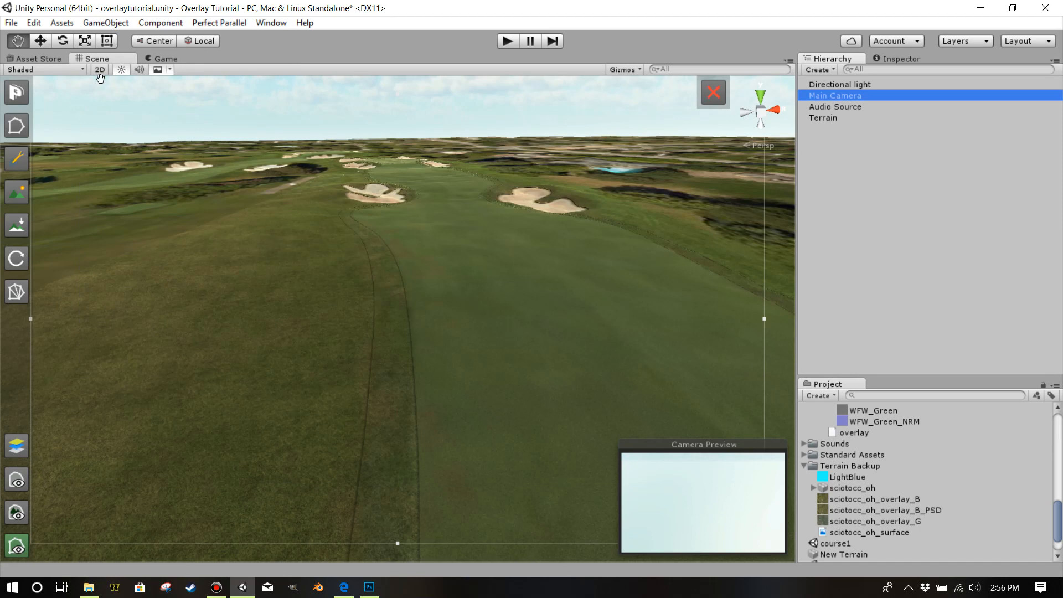
pyautogui.click(177, 59)
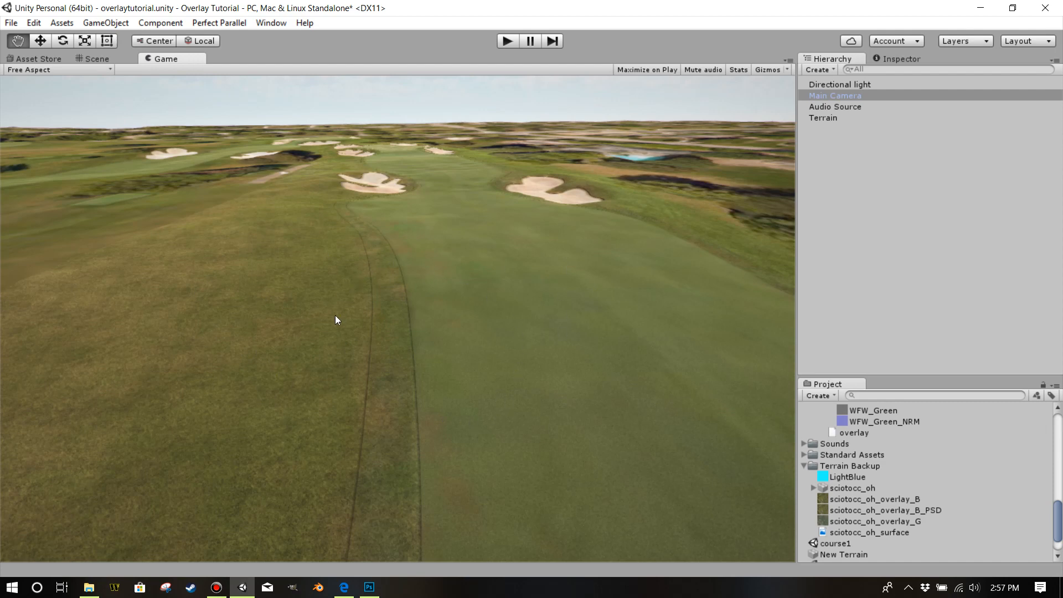
pyautogui.click(108, 57)
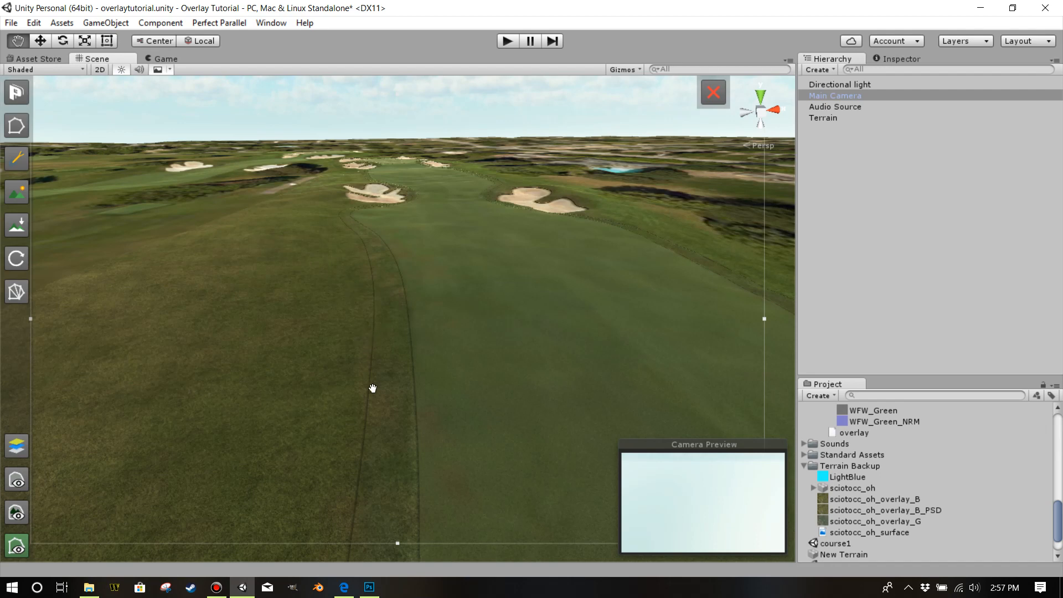
pyautogui.click(370, 587)
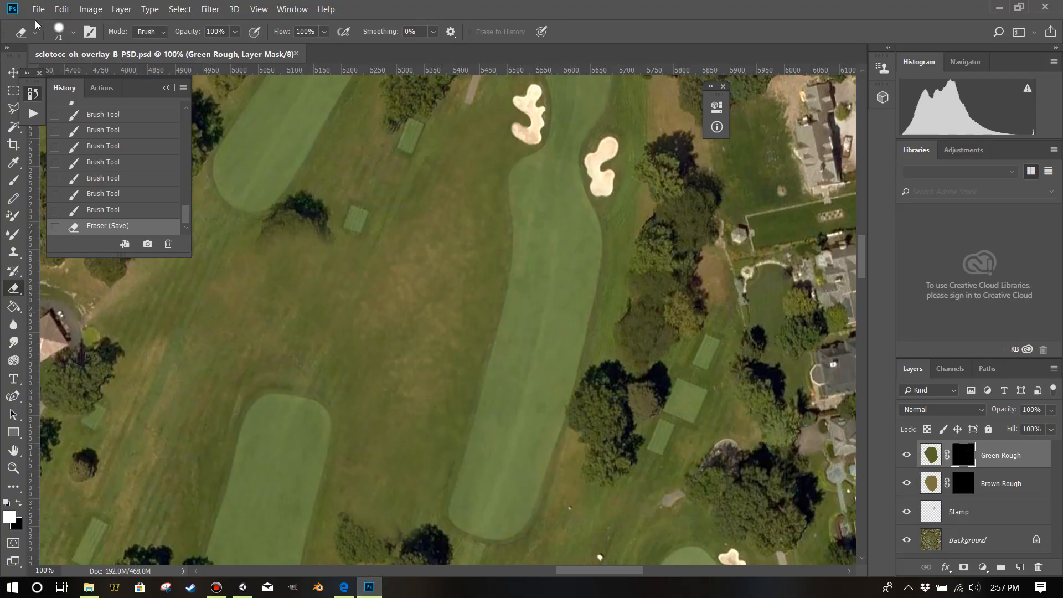
pyautogui.click(217, 587)
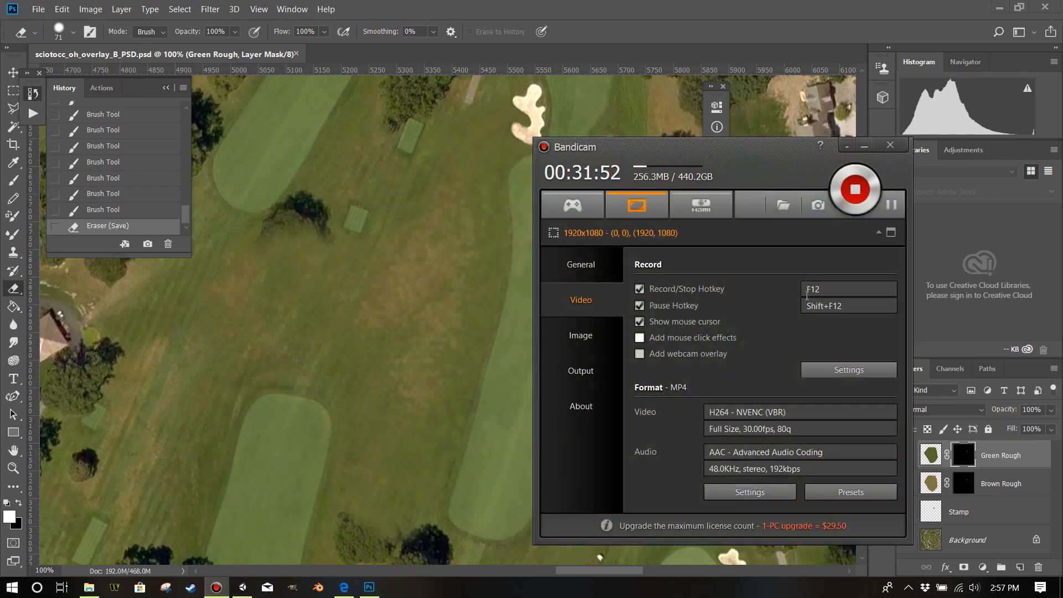